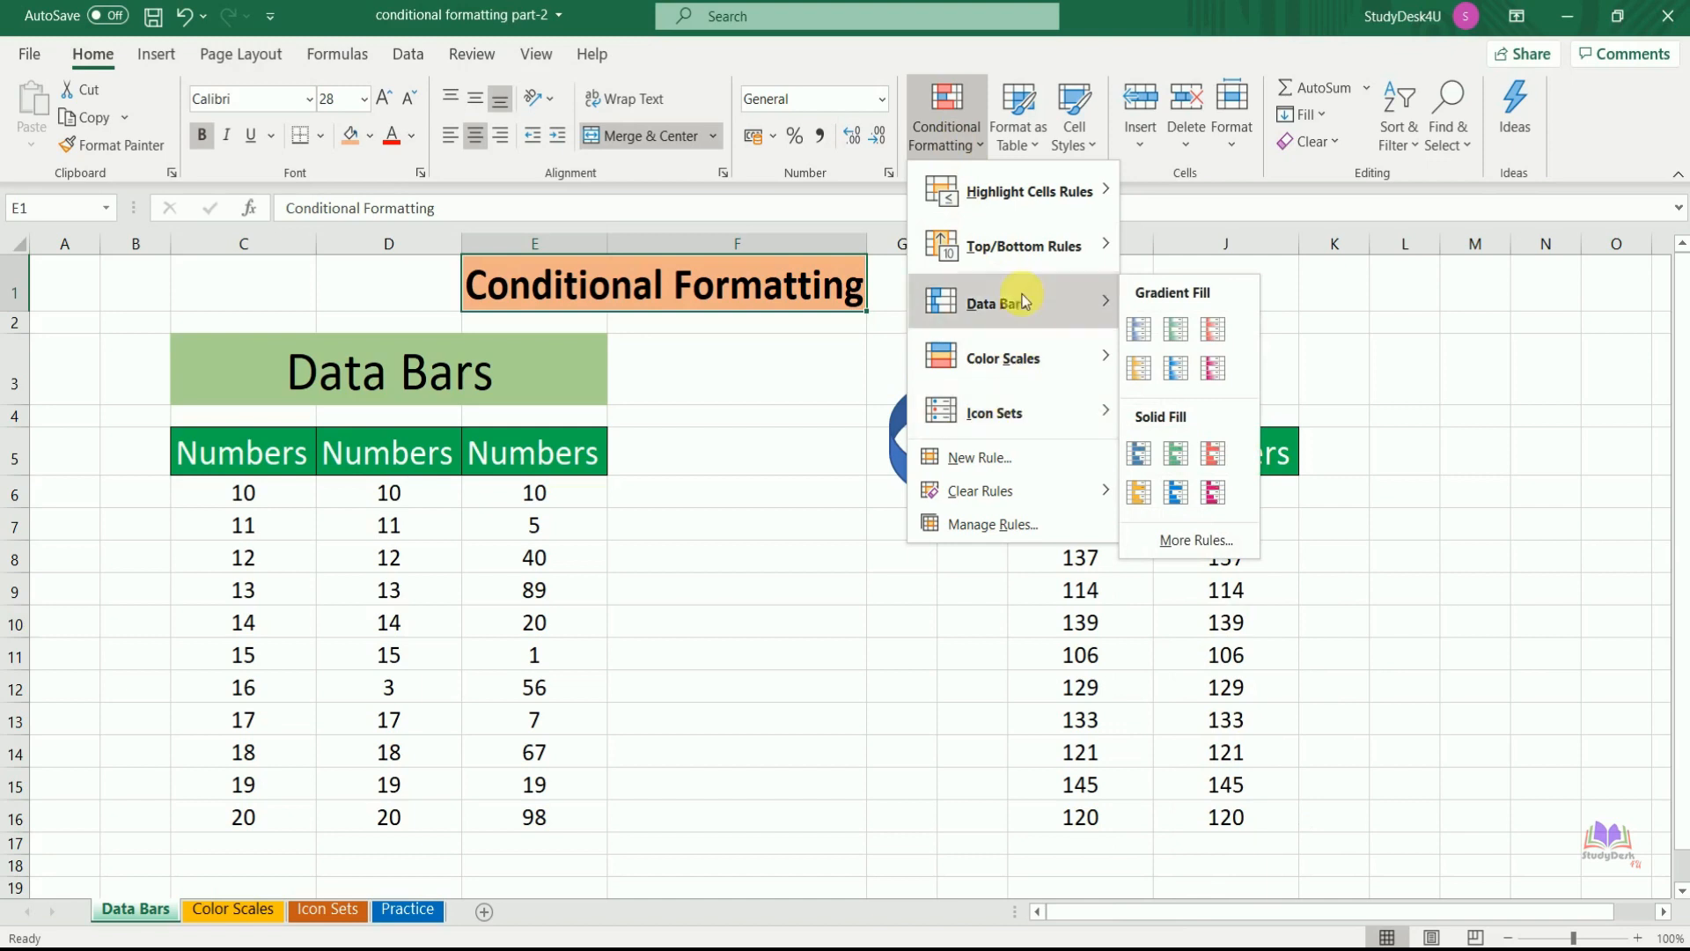
pyautogui.click(765, 449)
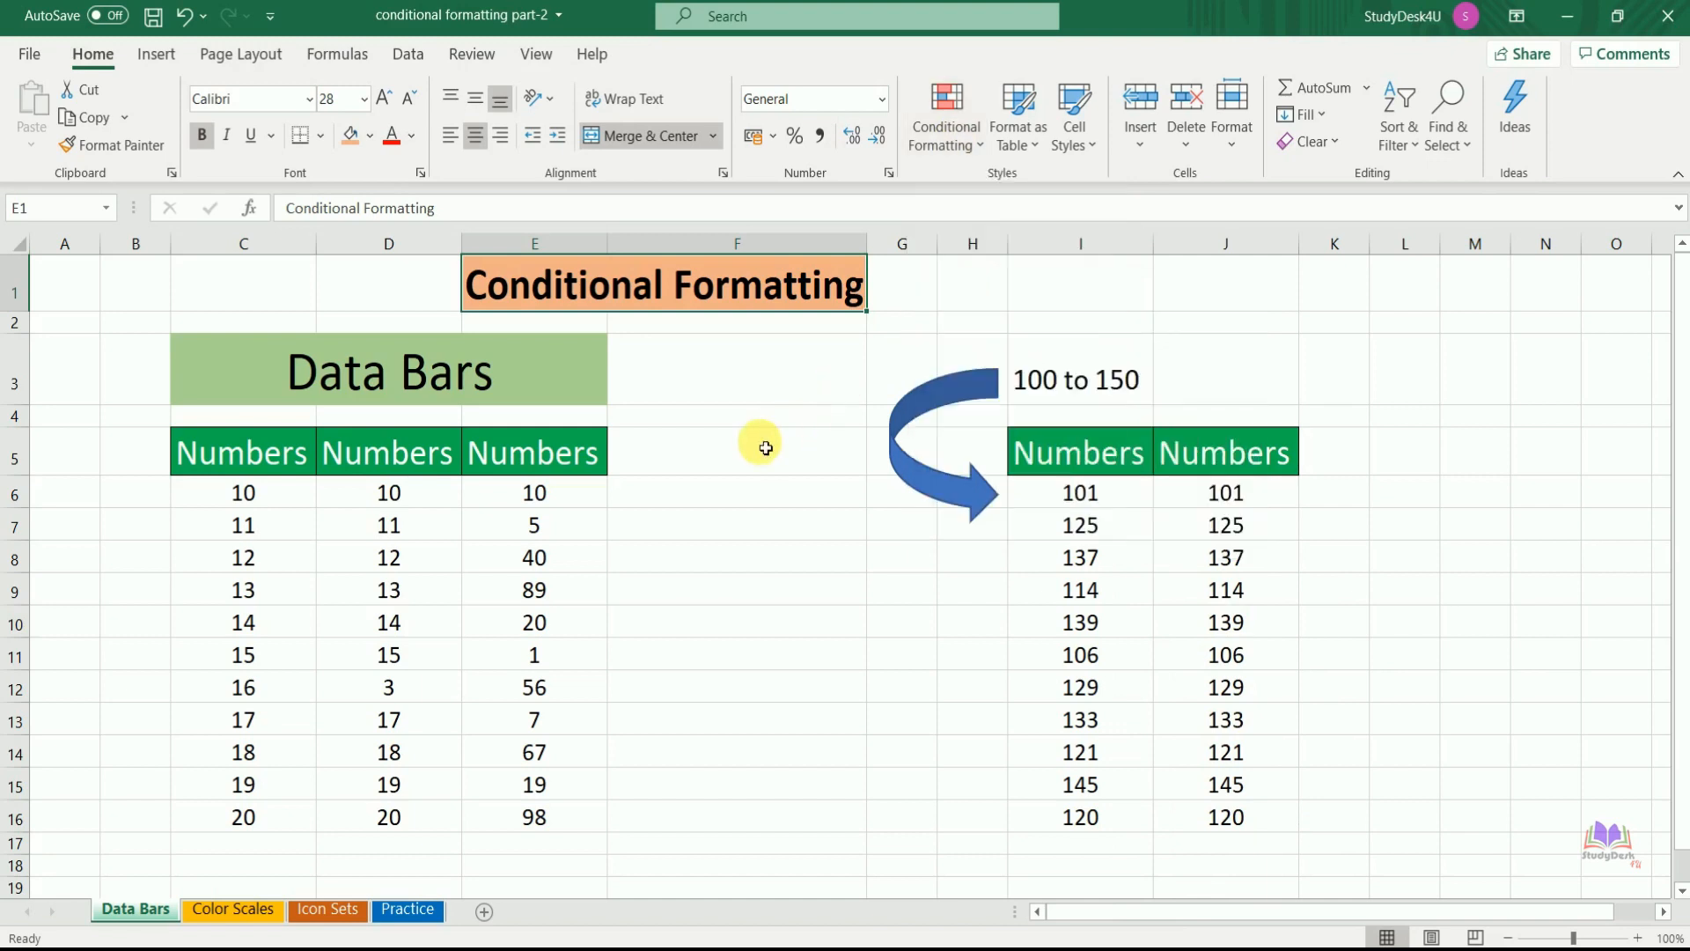
pyautogui.click(563, 396)
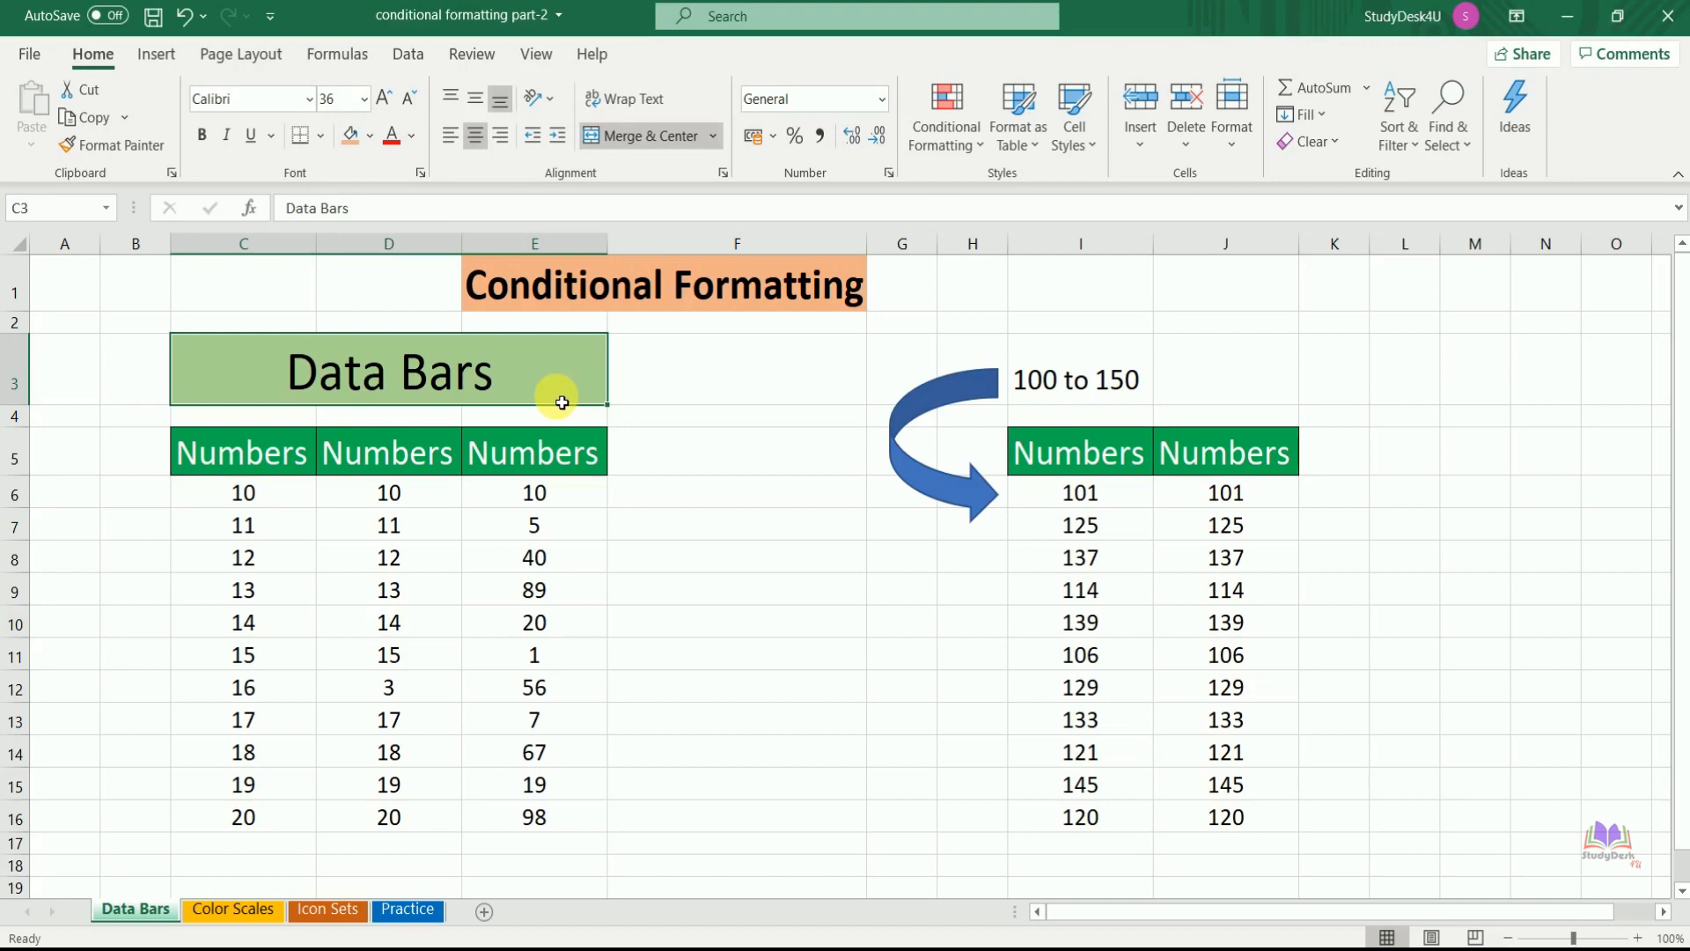
pyautogui.click(728, 517)
# Step: Apply red gradient-fill data bars to the numbers in C6:C16
pyautogui.click(288, 503)
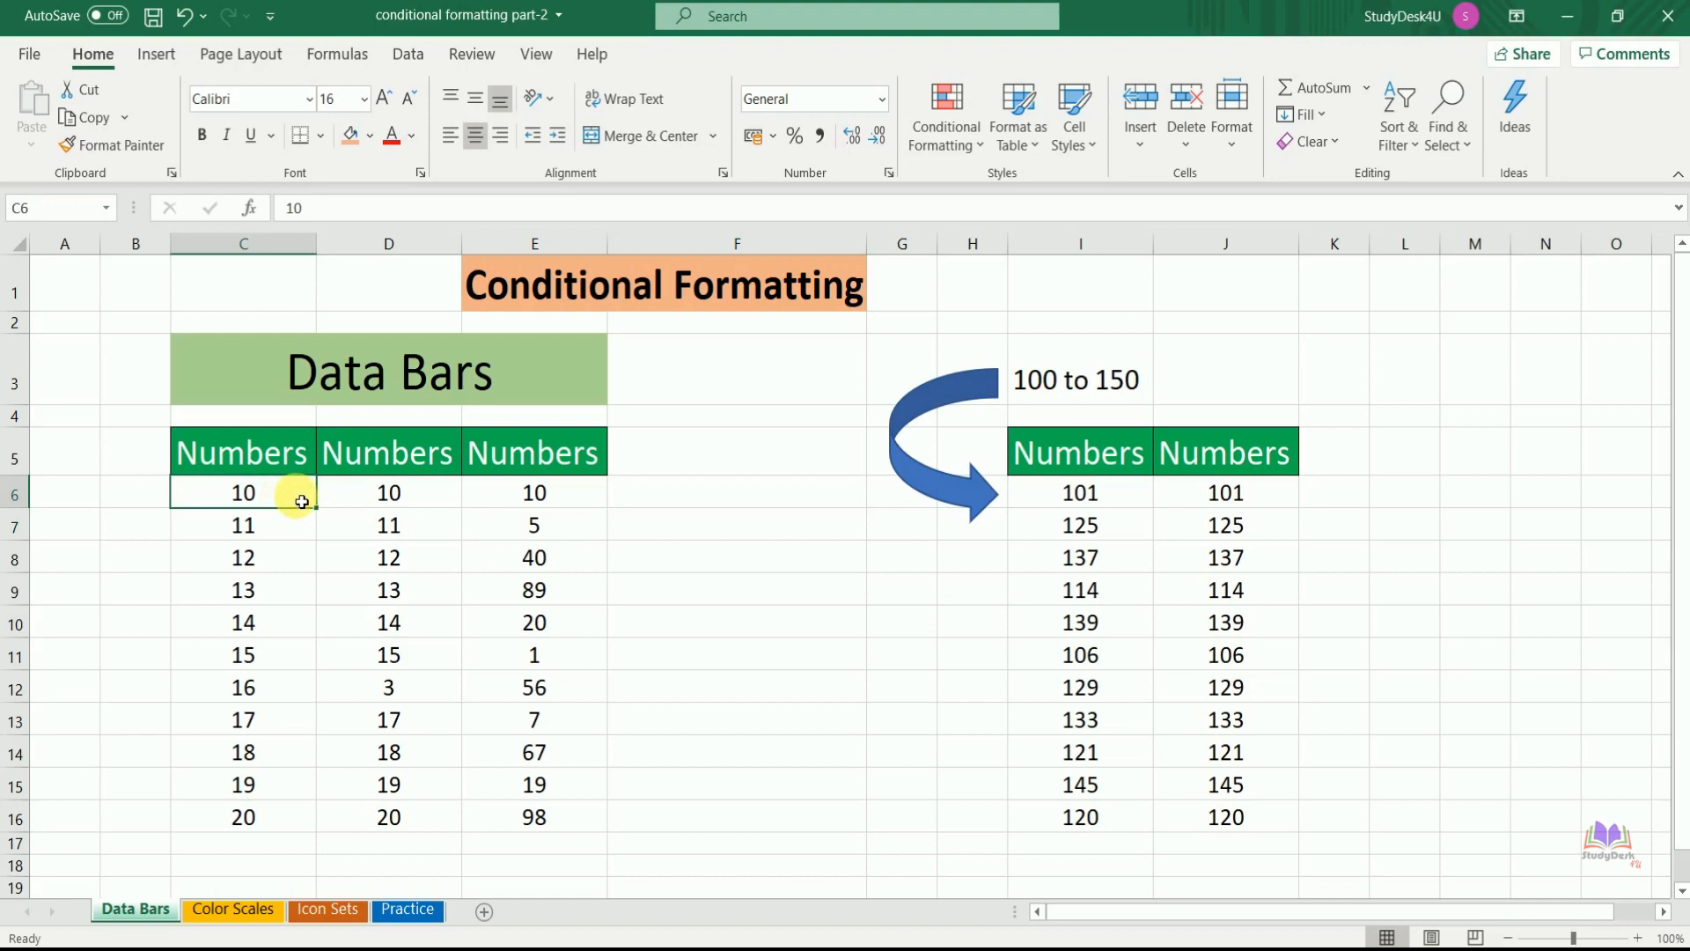
pyautogui.moveTo(302, 502); pyautogui.dragTo(264, 830)
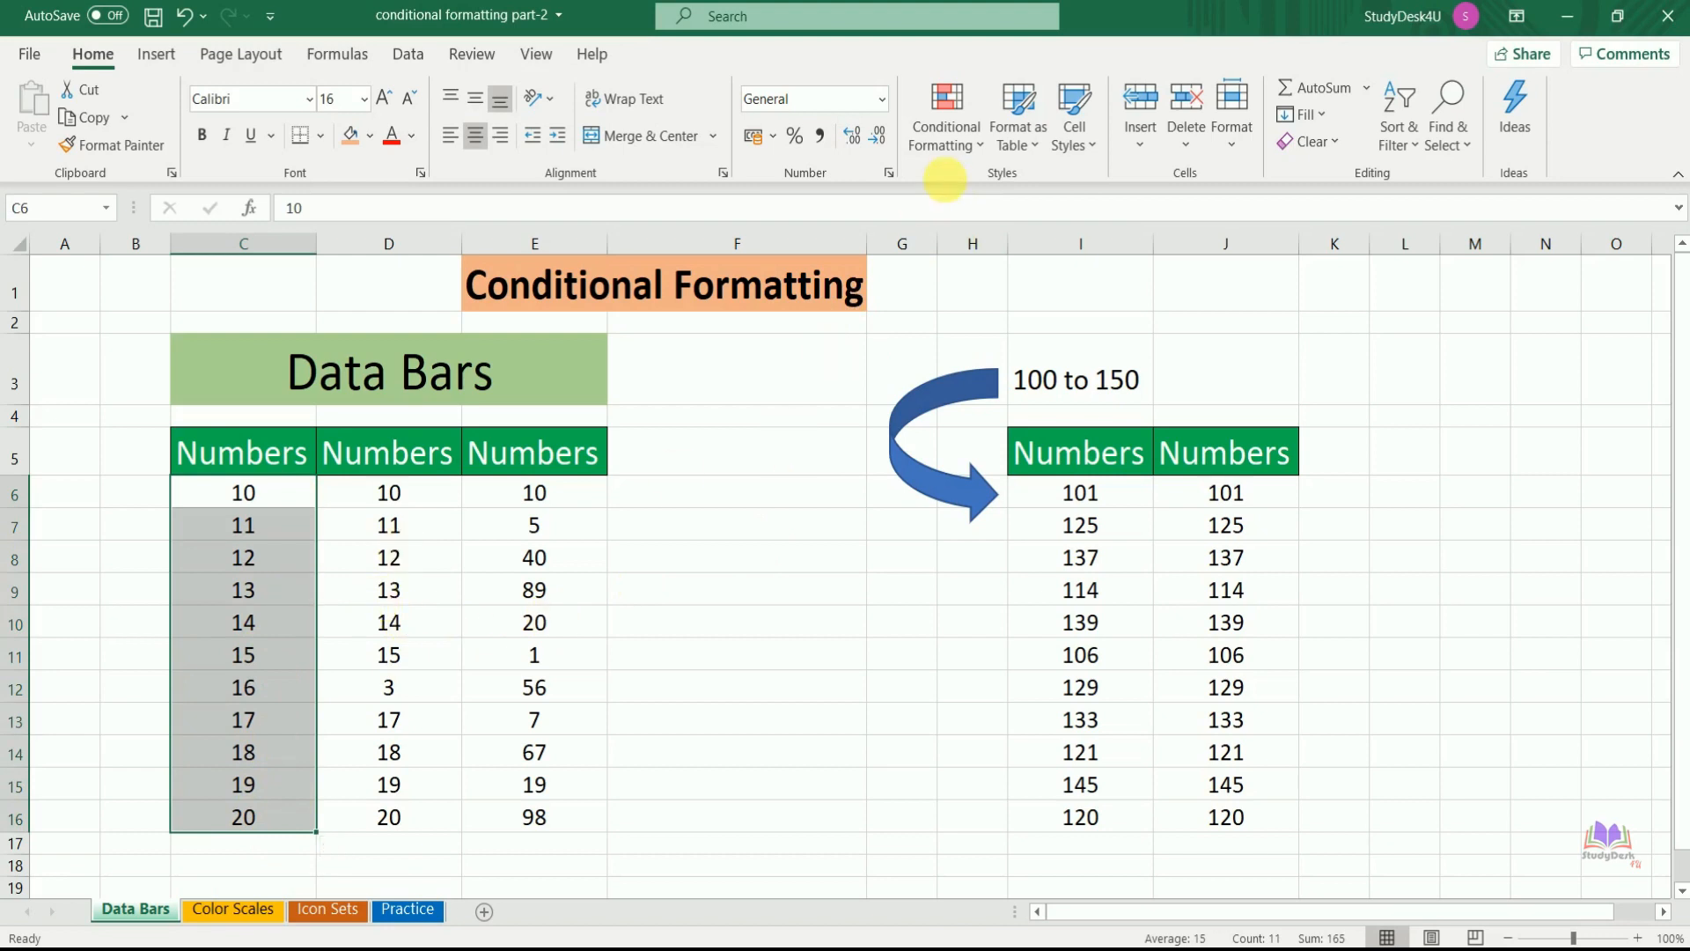
pyautogui.click(947, 123)
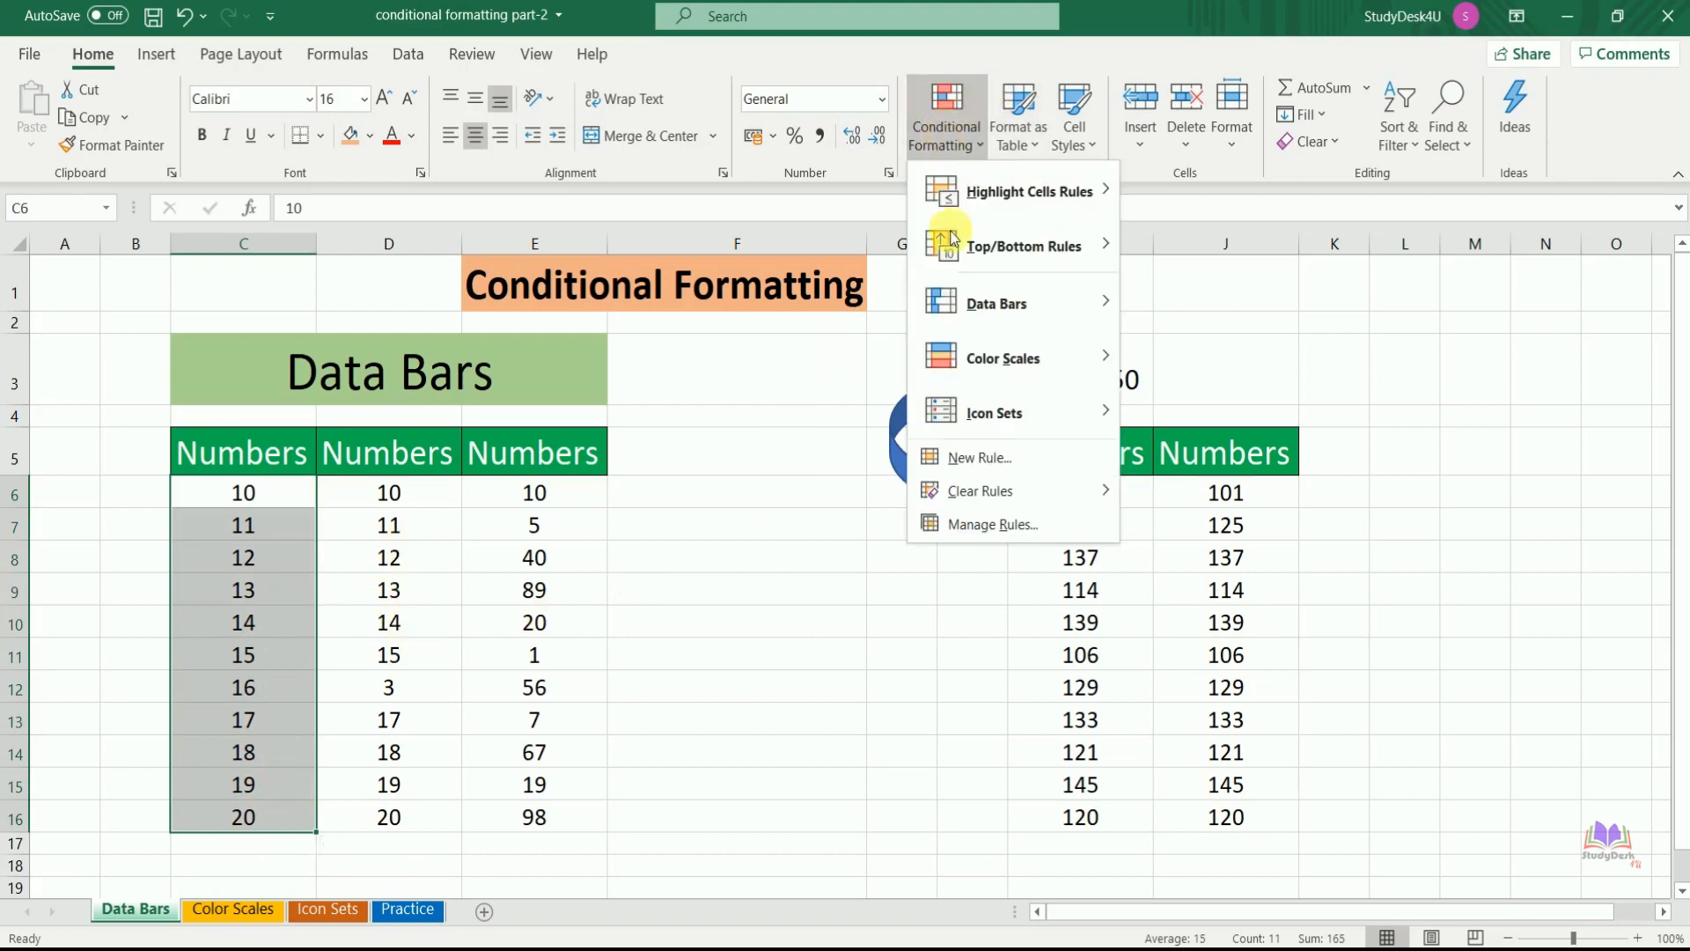
pyautogui.moveTo(961, 321)
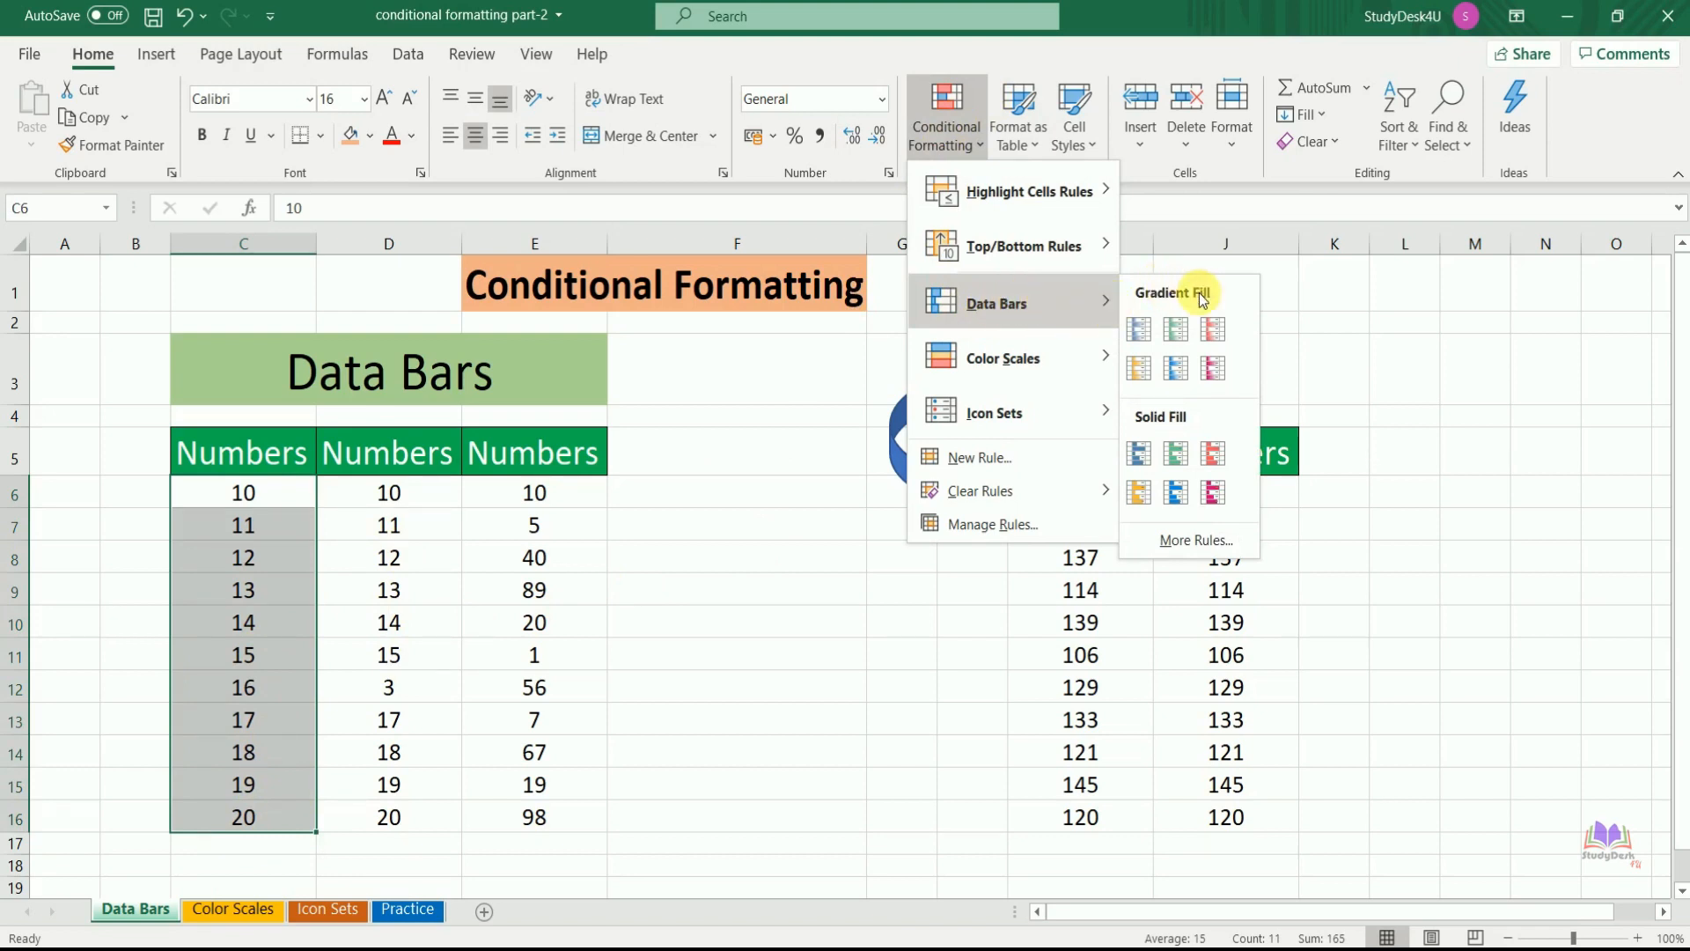
pyautogui.click(1215, 331)
pyautogui.click(736, 686)
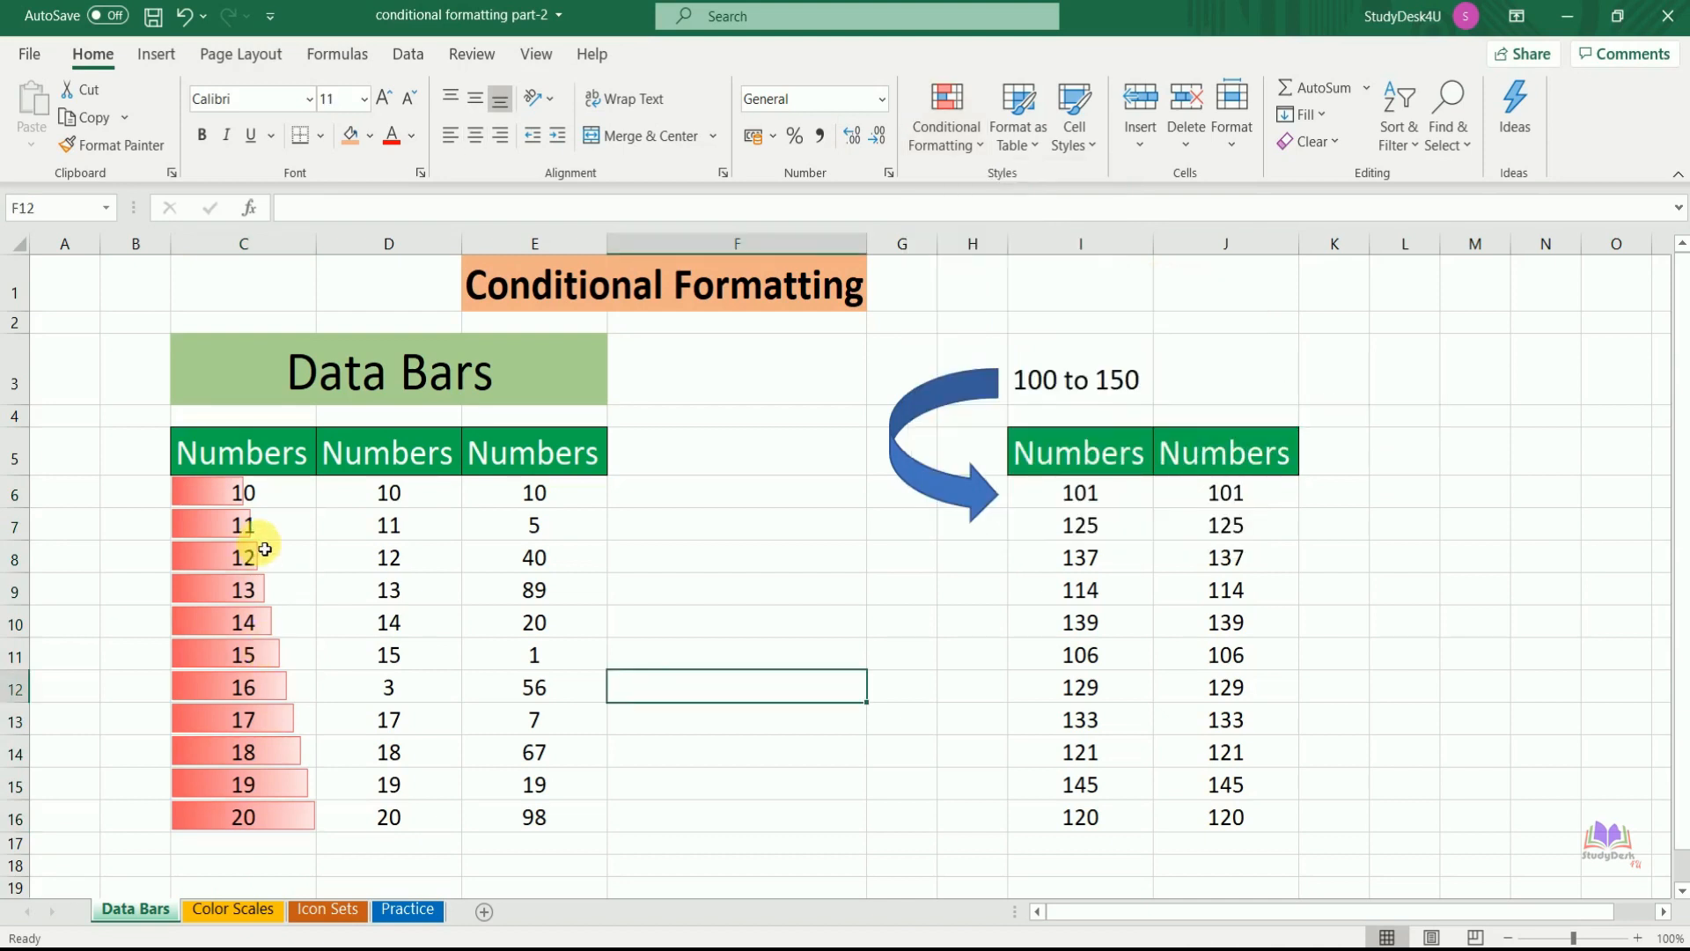
# Step: Change the value in cell C10 to 2 to test how its data bar responds
pyautogui.click(282, 502)
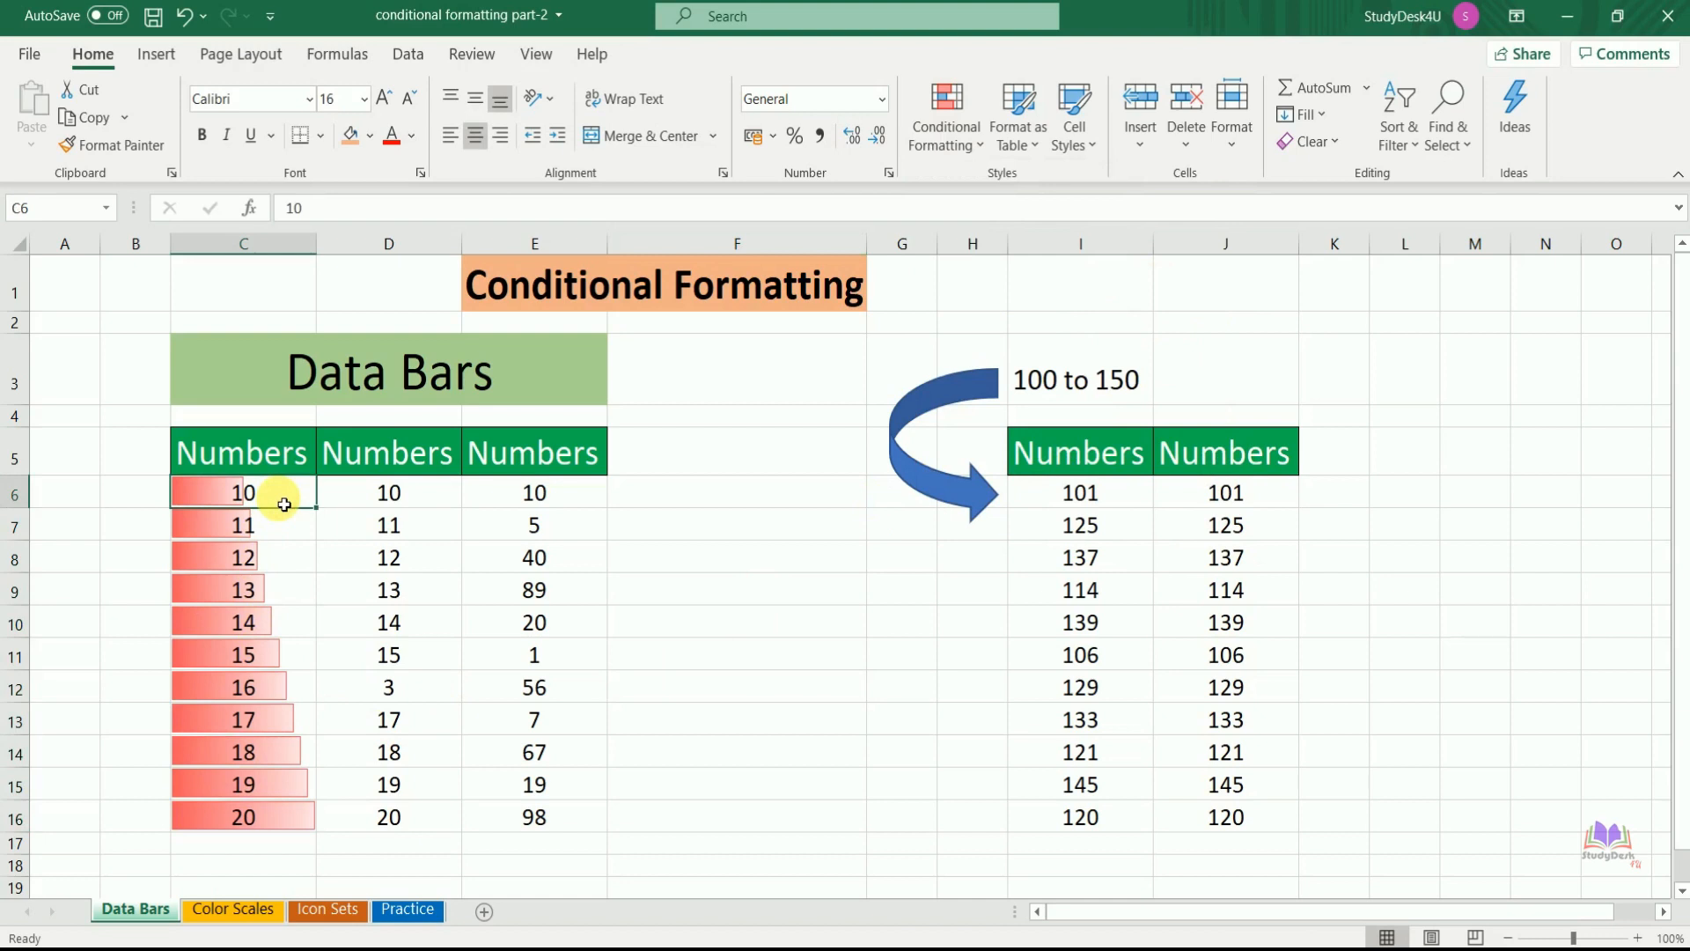
pyautogui.click(282, 823)
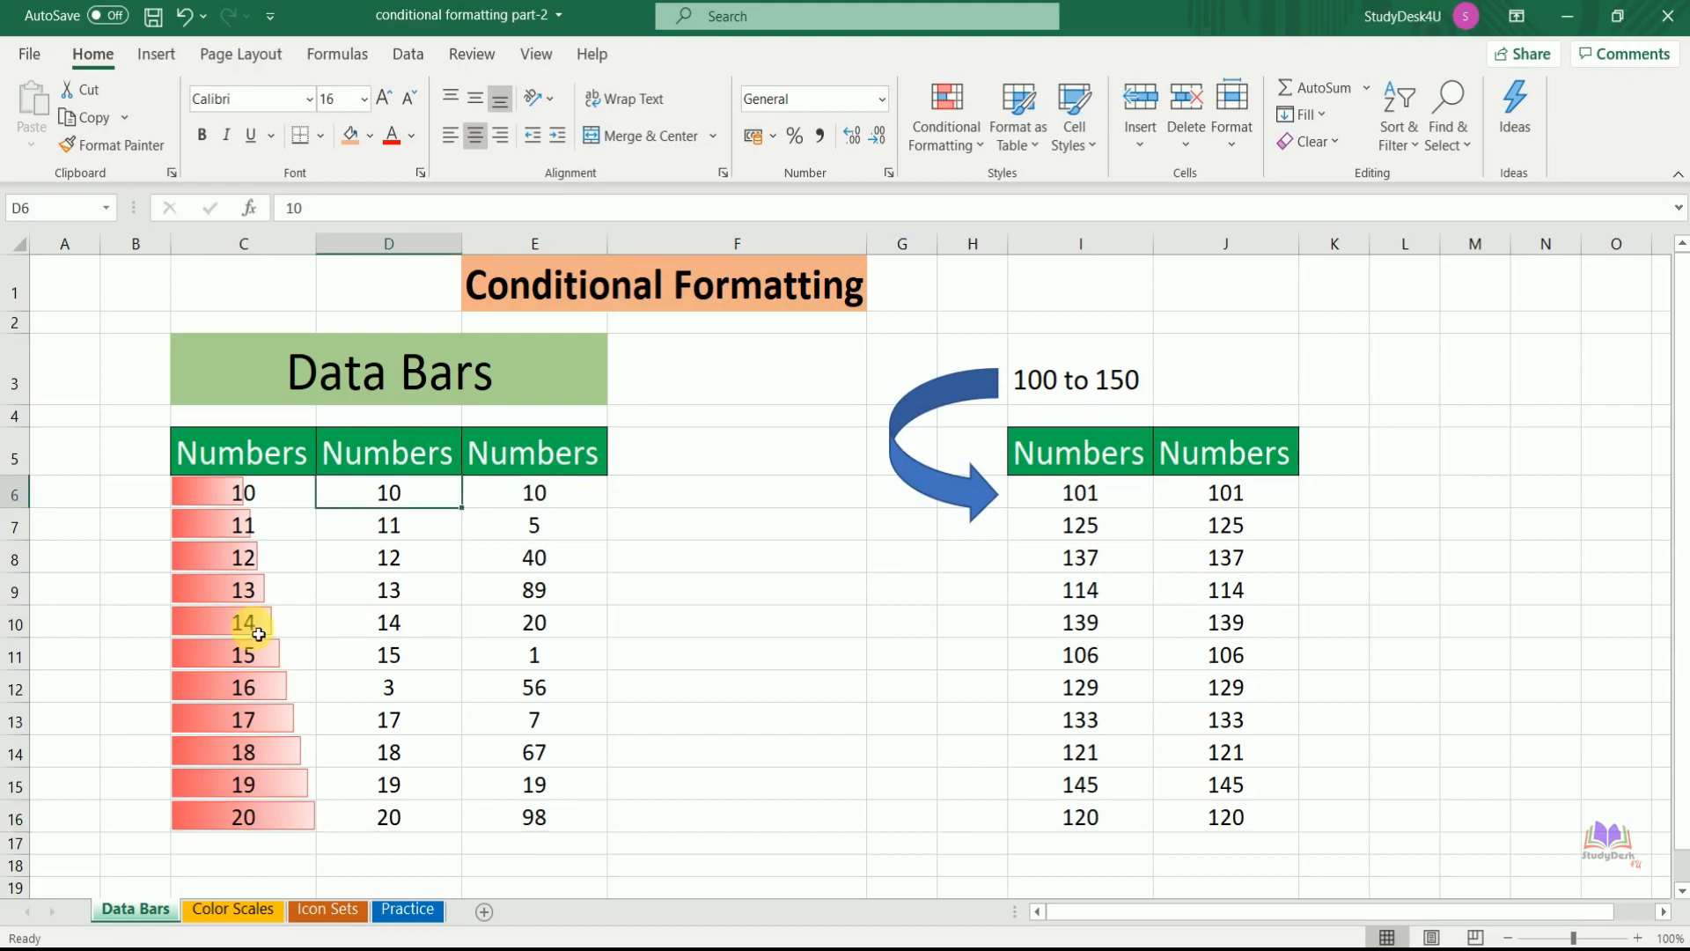
pyautogui.click(258, 635)
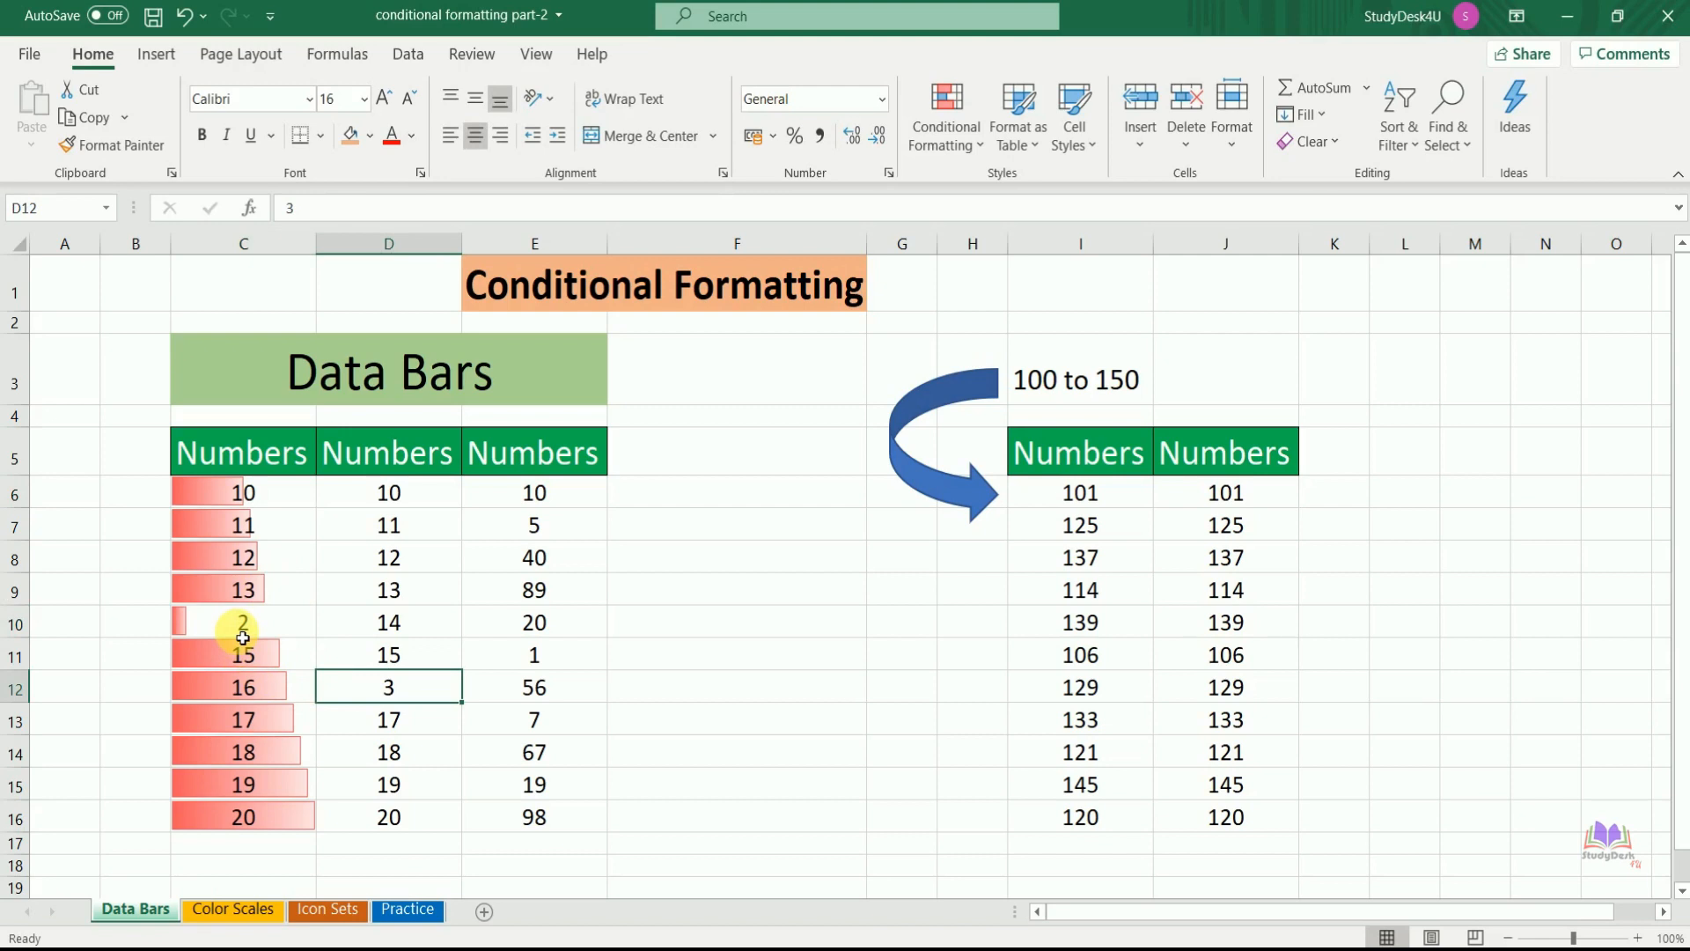
pyautogui.click(243, 638)
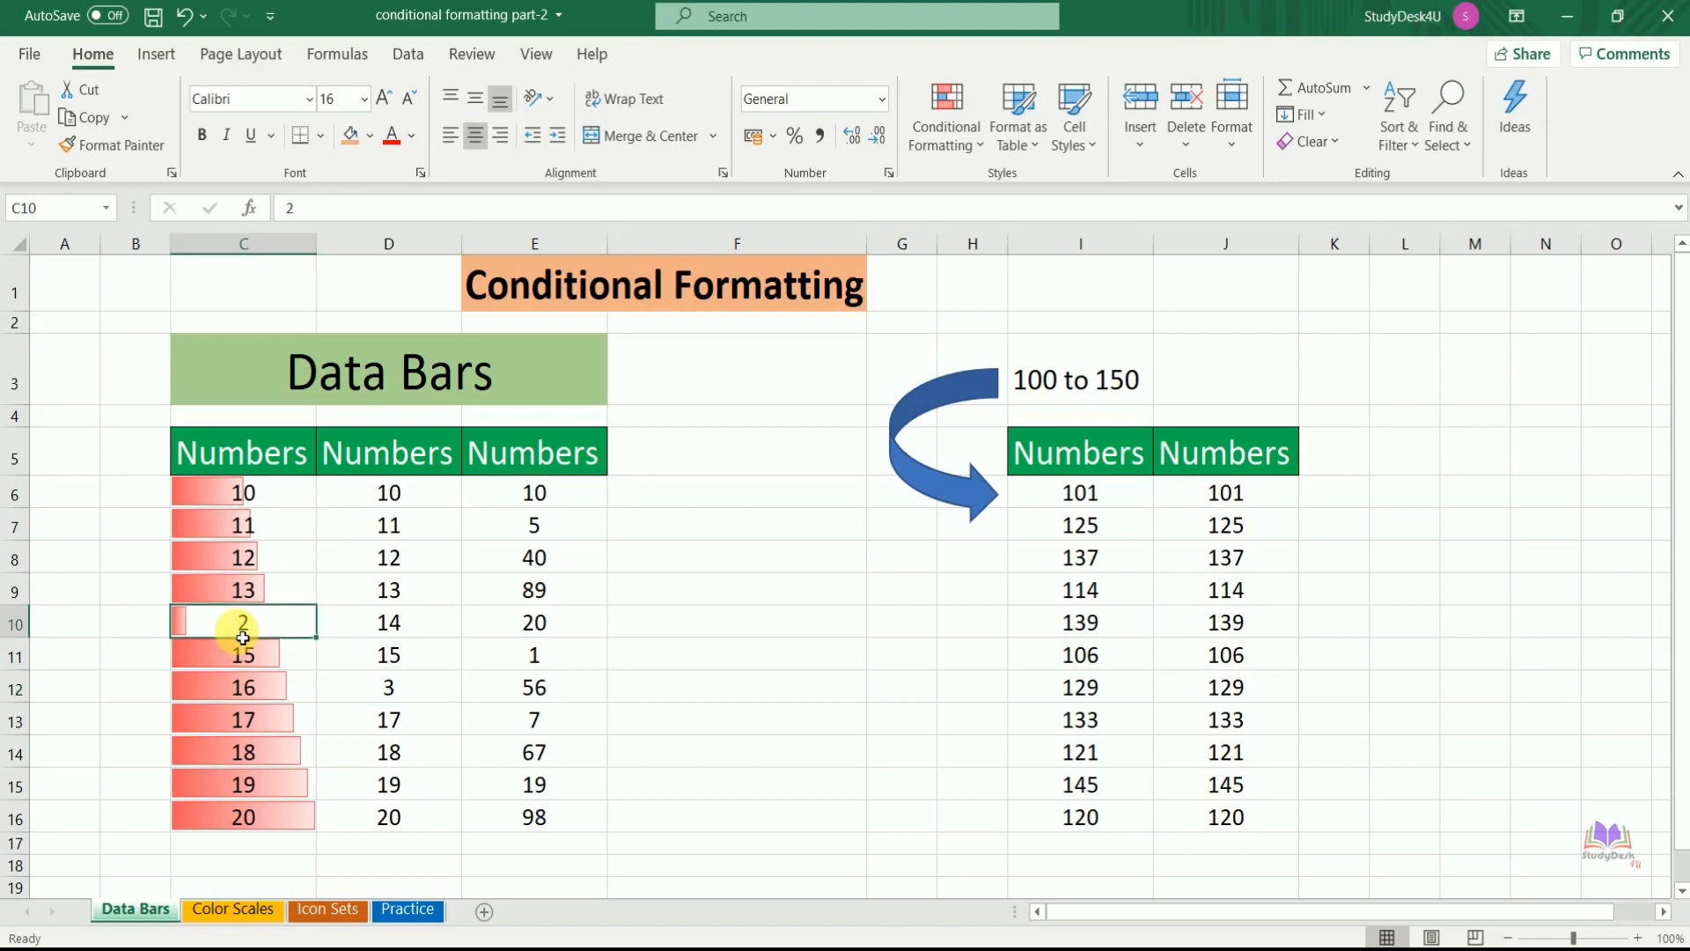
# Step: Apply red solid-fill data bars to the numbers in D6:D16
pyautogui.click(414, 499)
pyautogui.moveTo(414, 499); pyautogui.dragTo(401, 823)
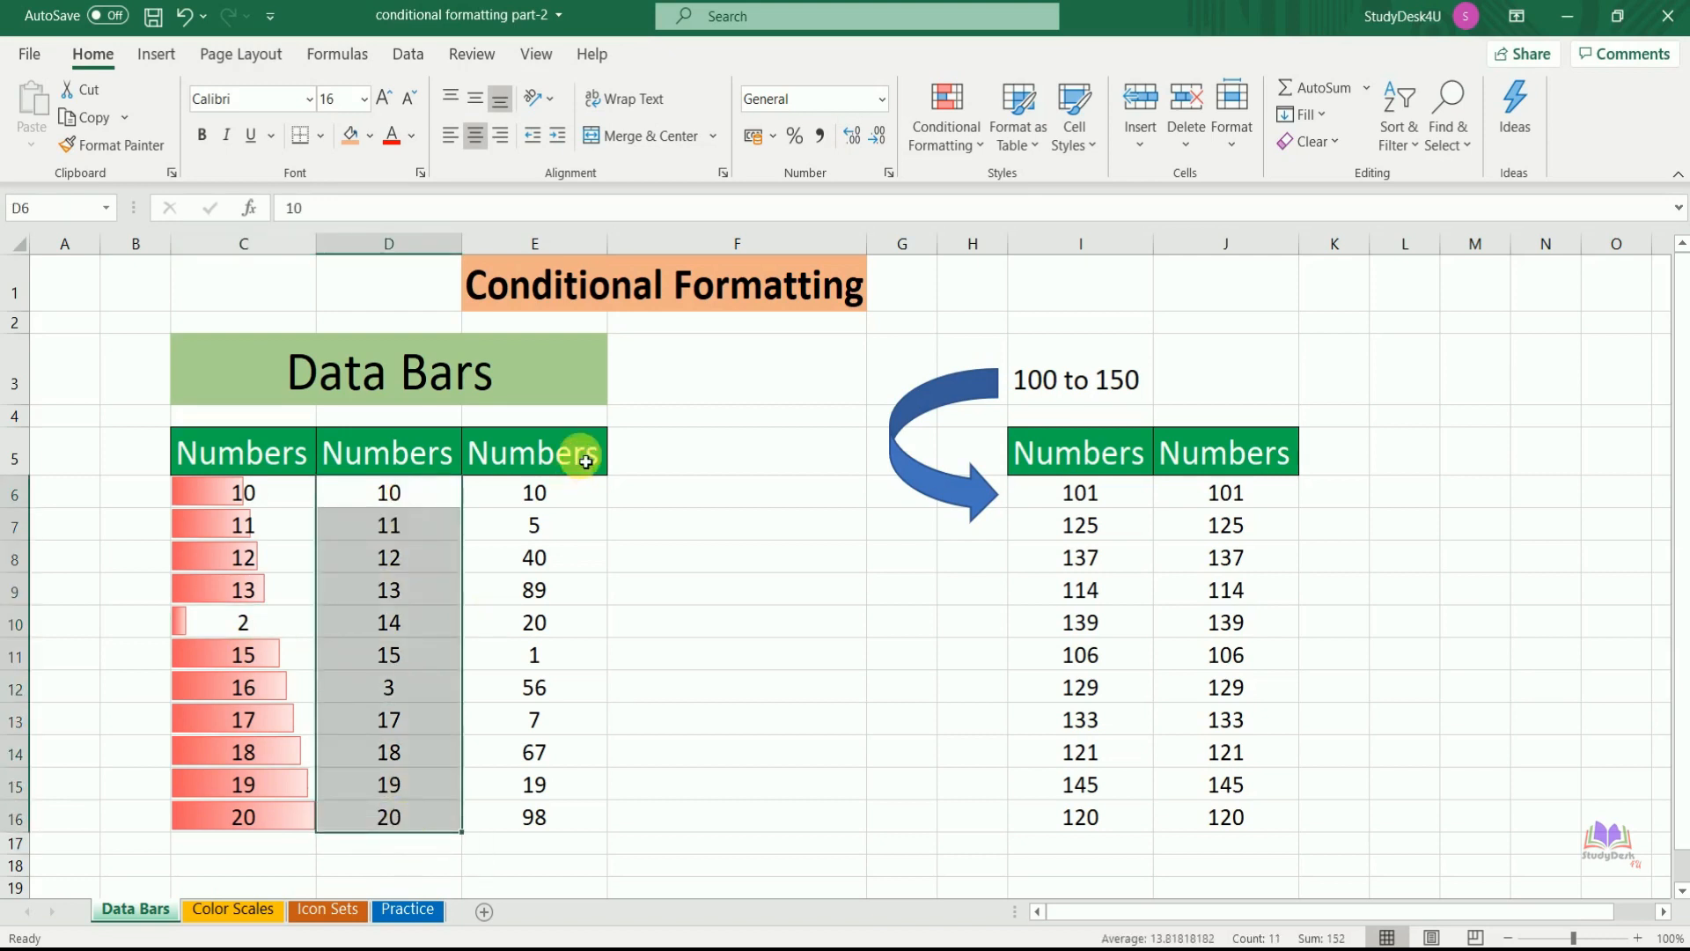
pyautogui.click(956, 152)
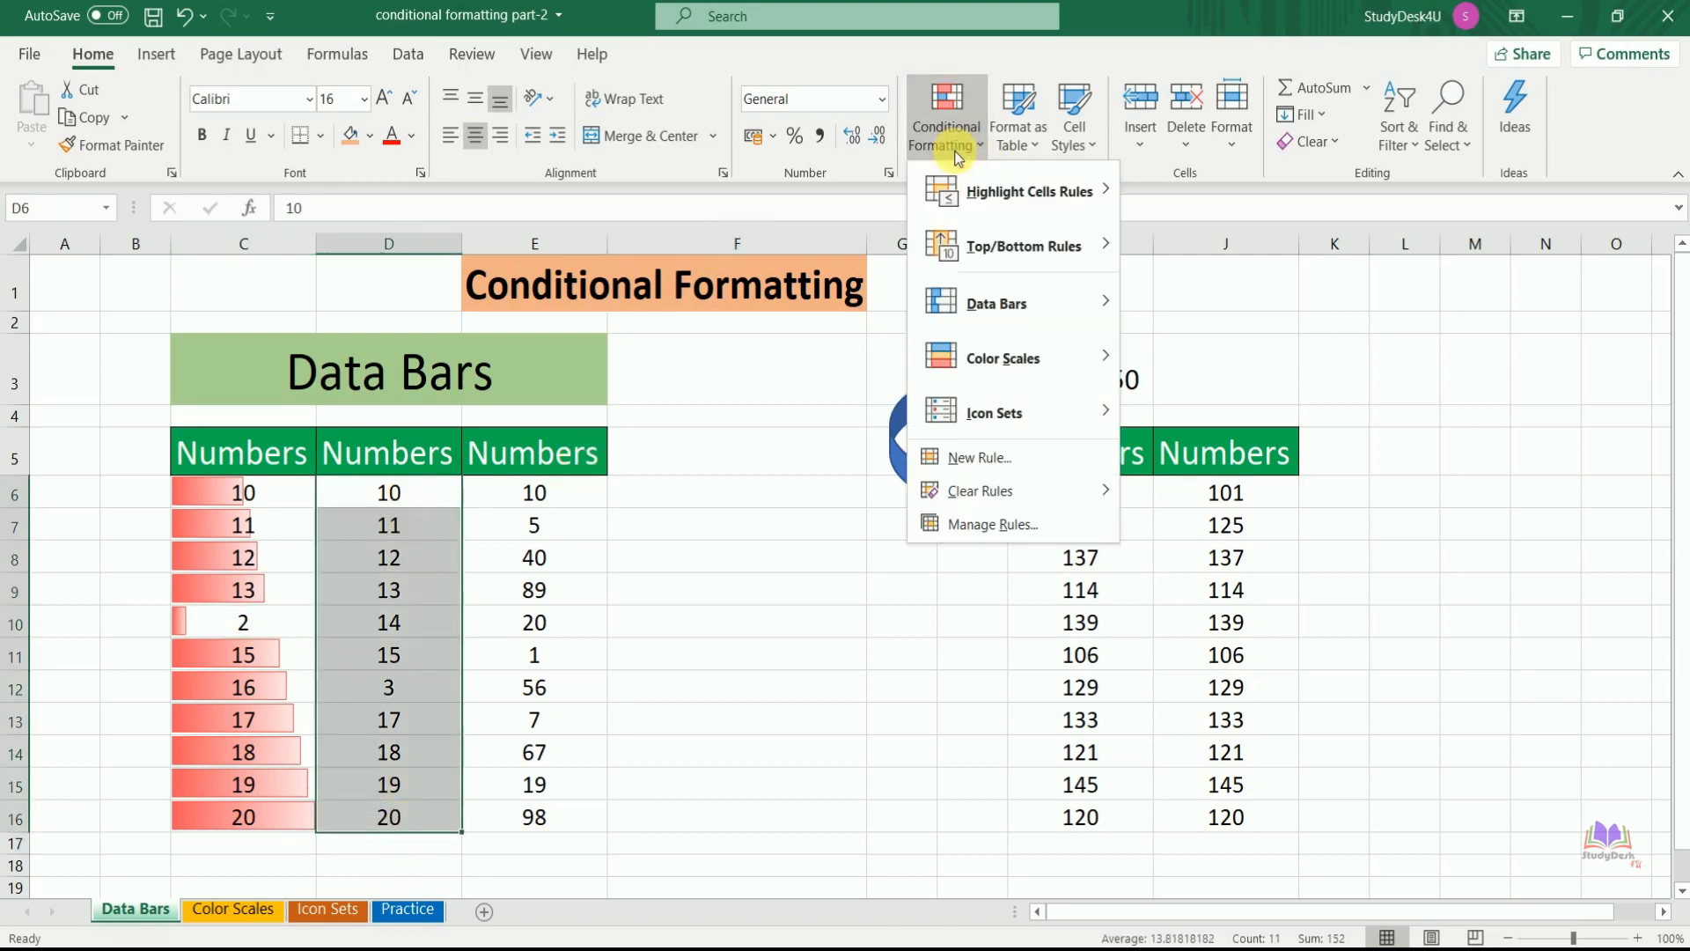
pyautogui.moveTo(991, 300)
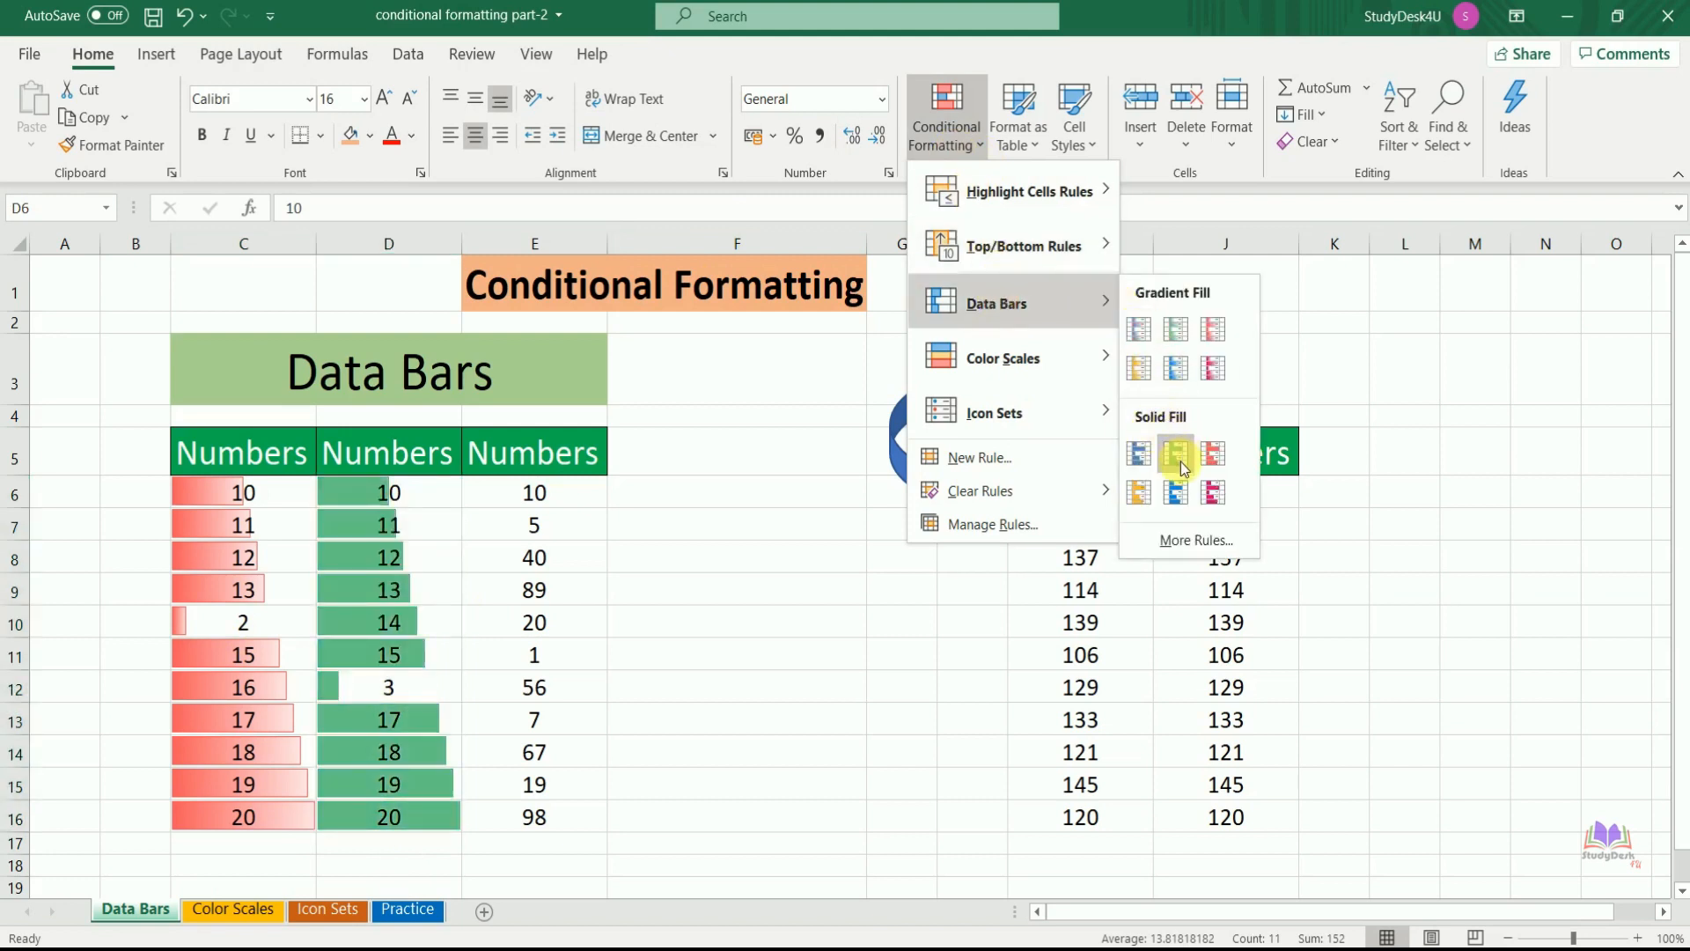
pyautogui.click(1215, 462)
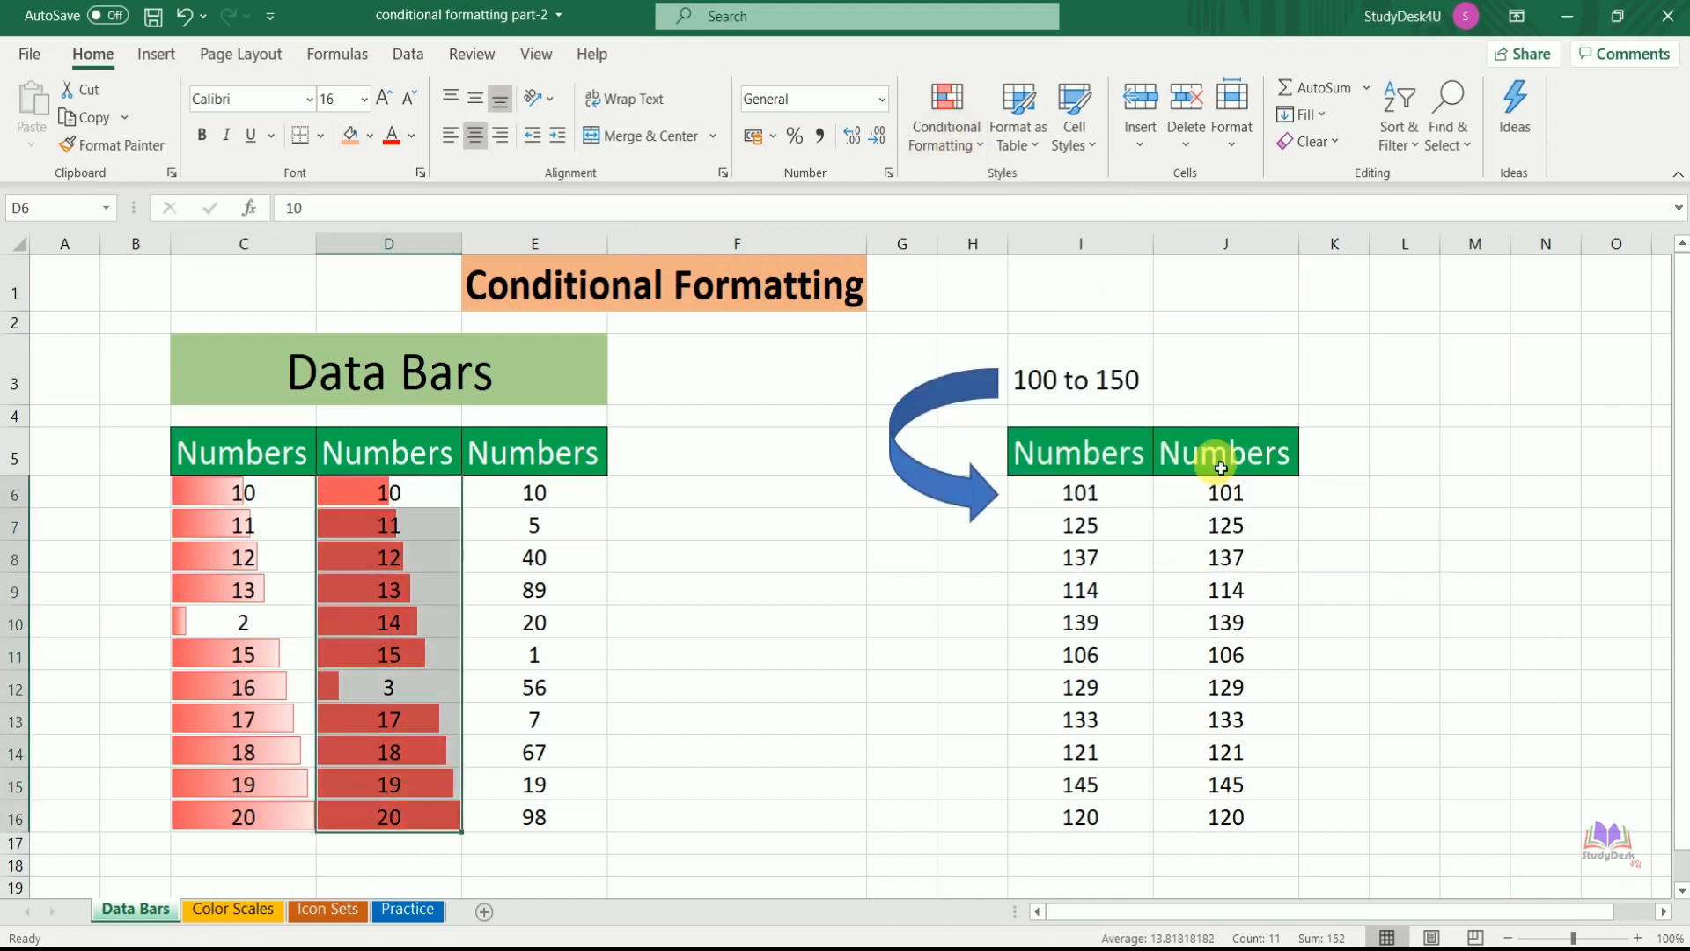
pyautogui.click(616, 625)
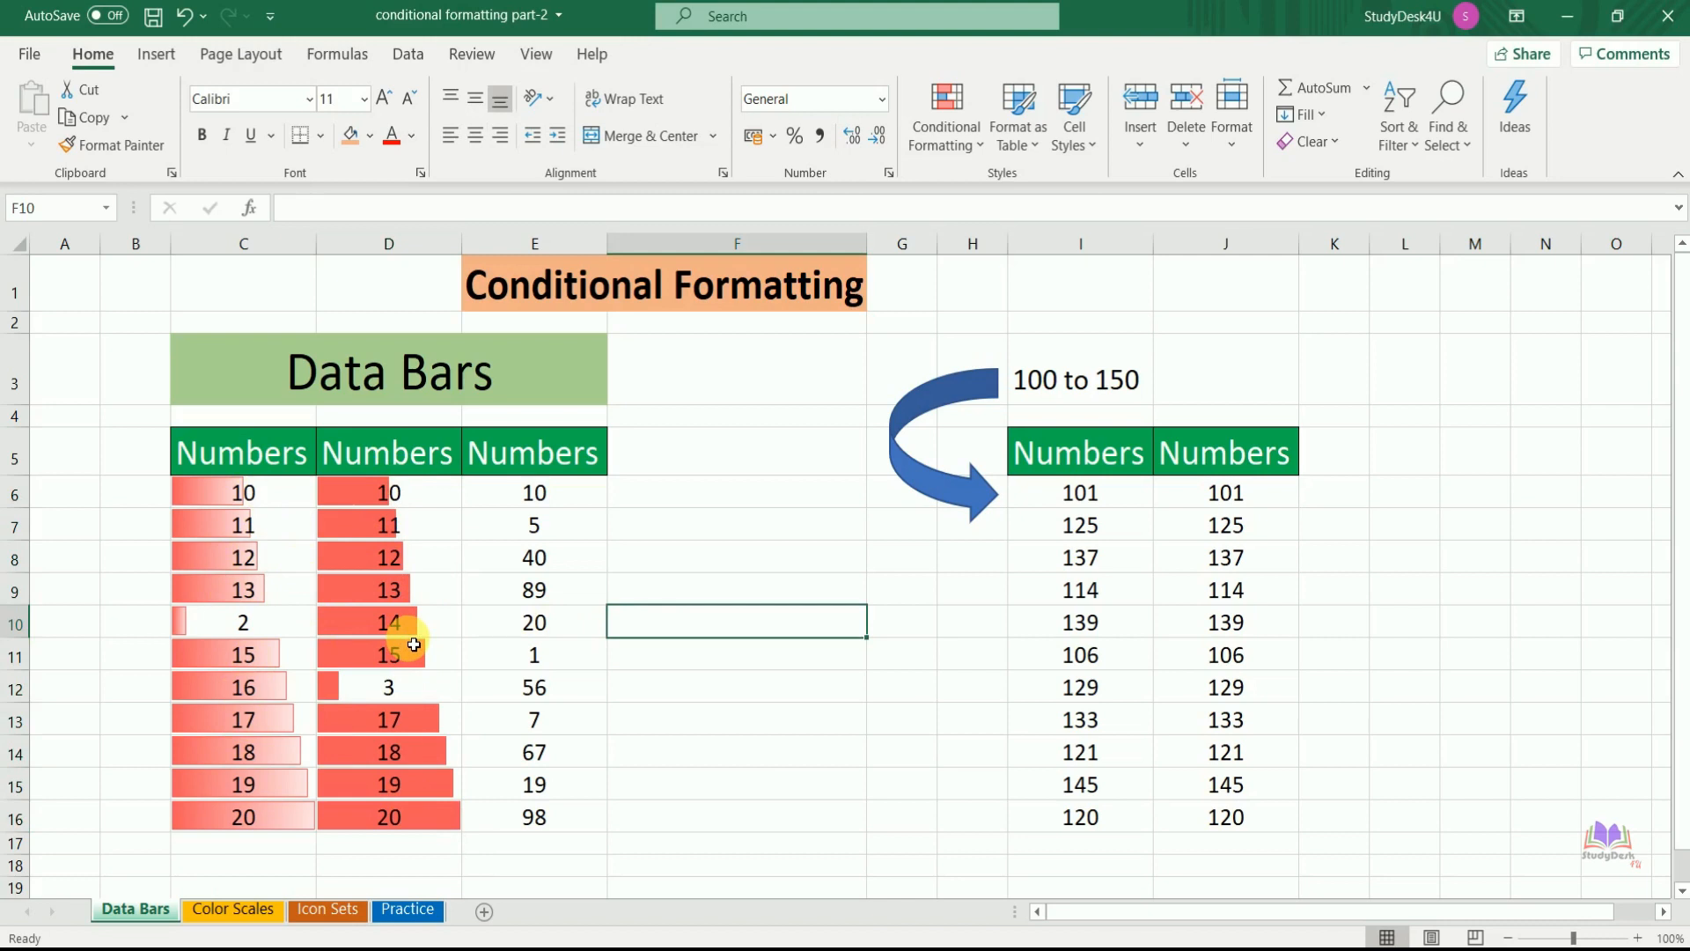
# Step: Apply green solid-fill data bars to the numbers in E6:E16
pyautogui.click(561, 495)
pyautogui.moveTo(561, 495); pyautogui.dragTo(542, 818)
pyautogui.click(960, 150)
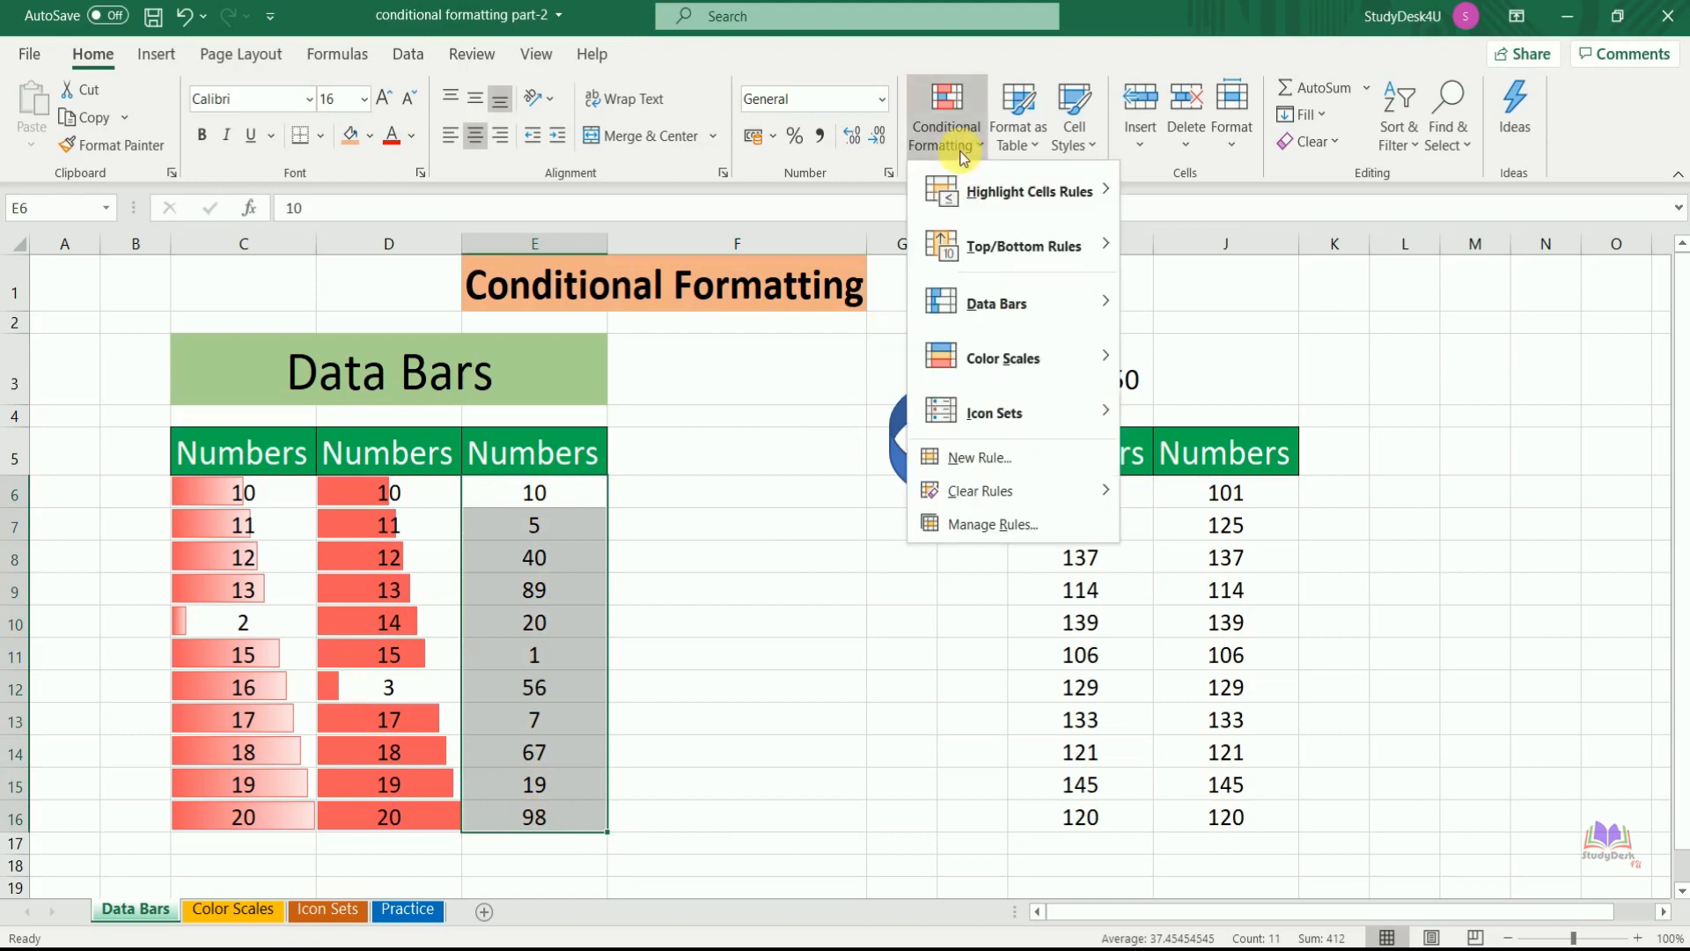
pyautogui.moveTo(1013, 303)
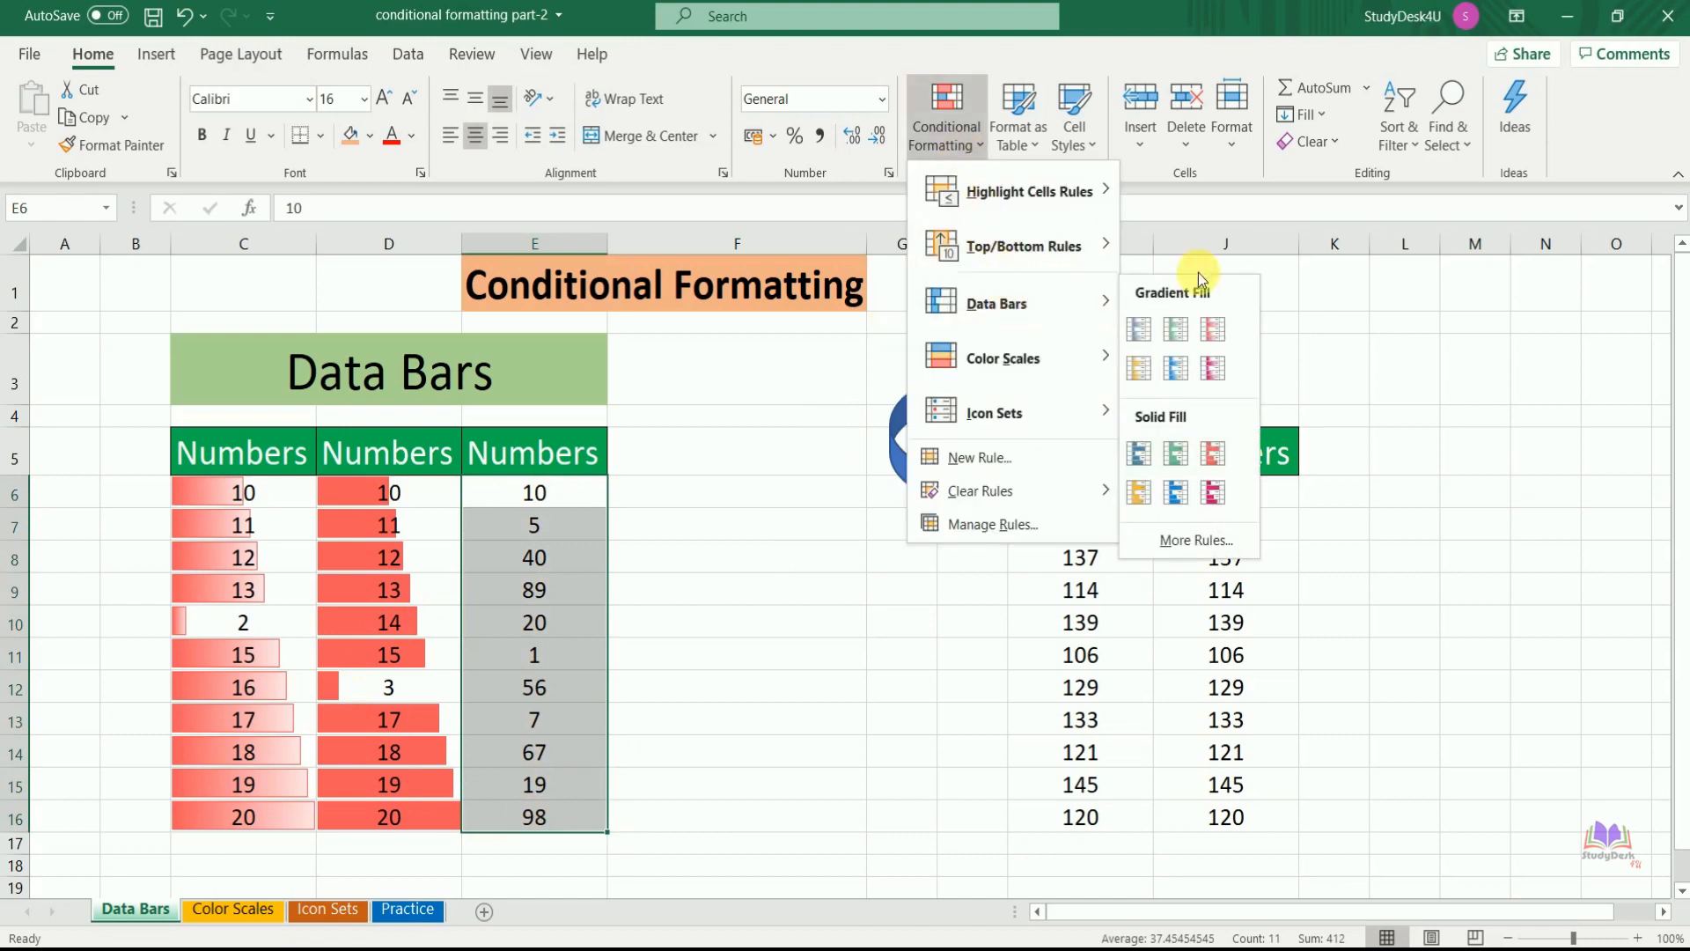
pyautogui.click(1180, 463)
pyautogui.click(719, 733)
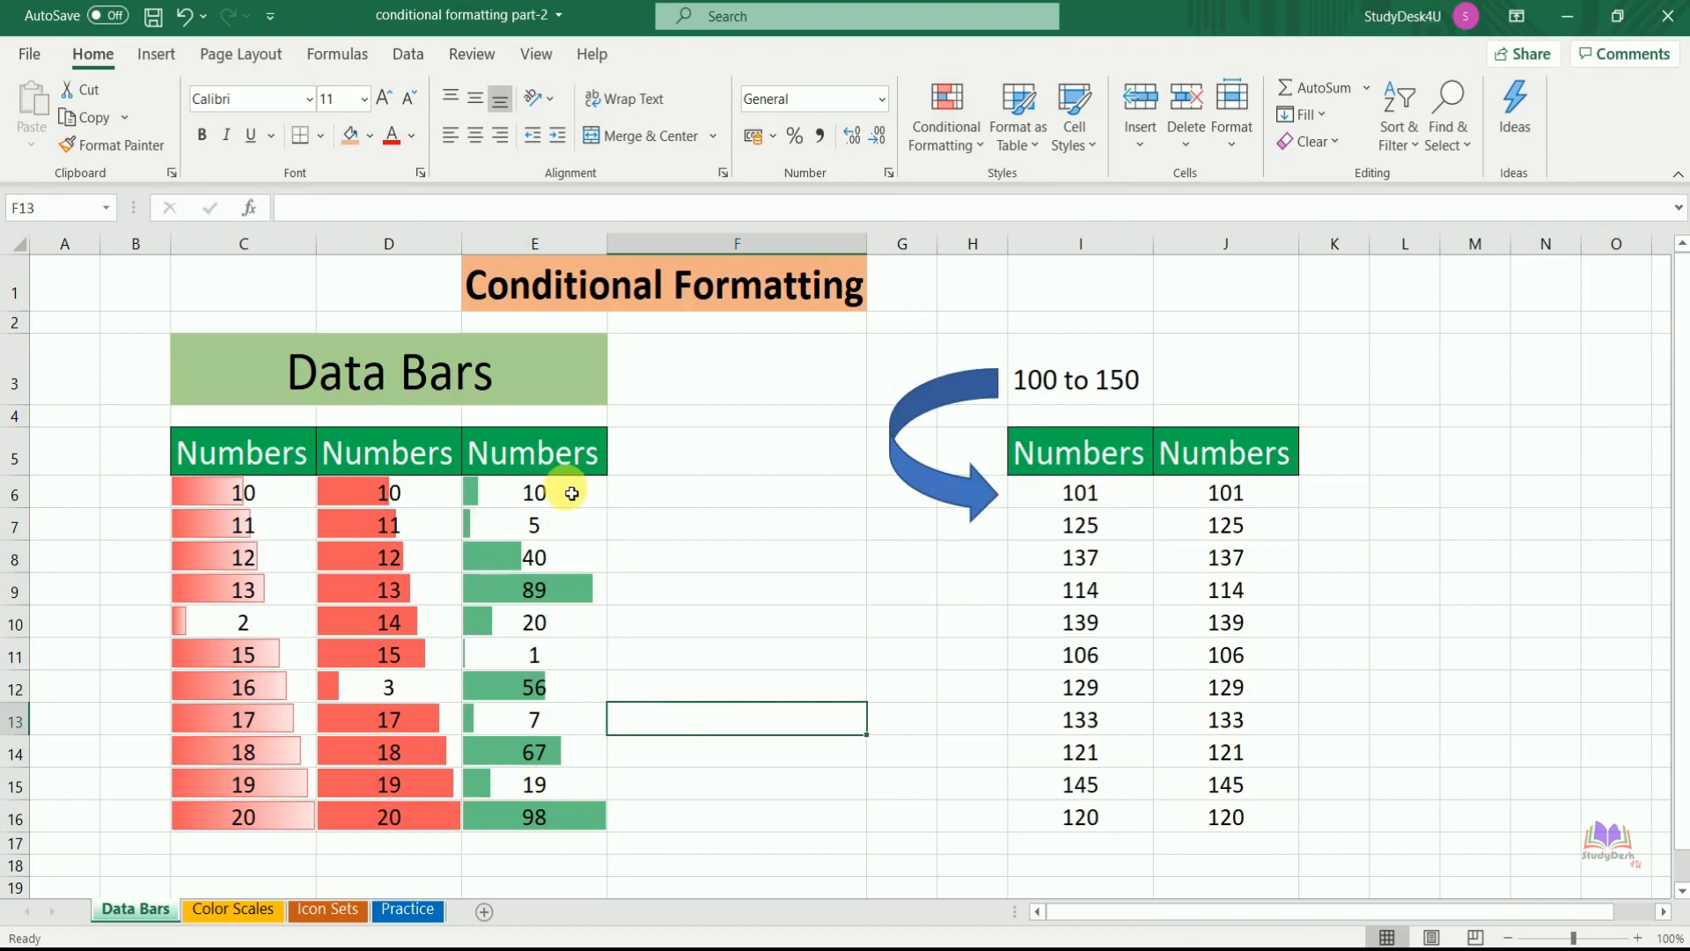
pyautogui.click(549, 664)
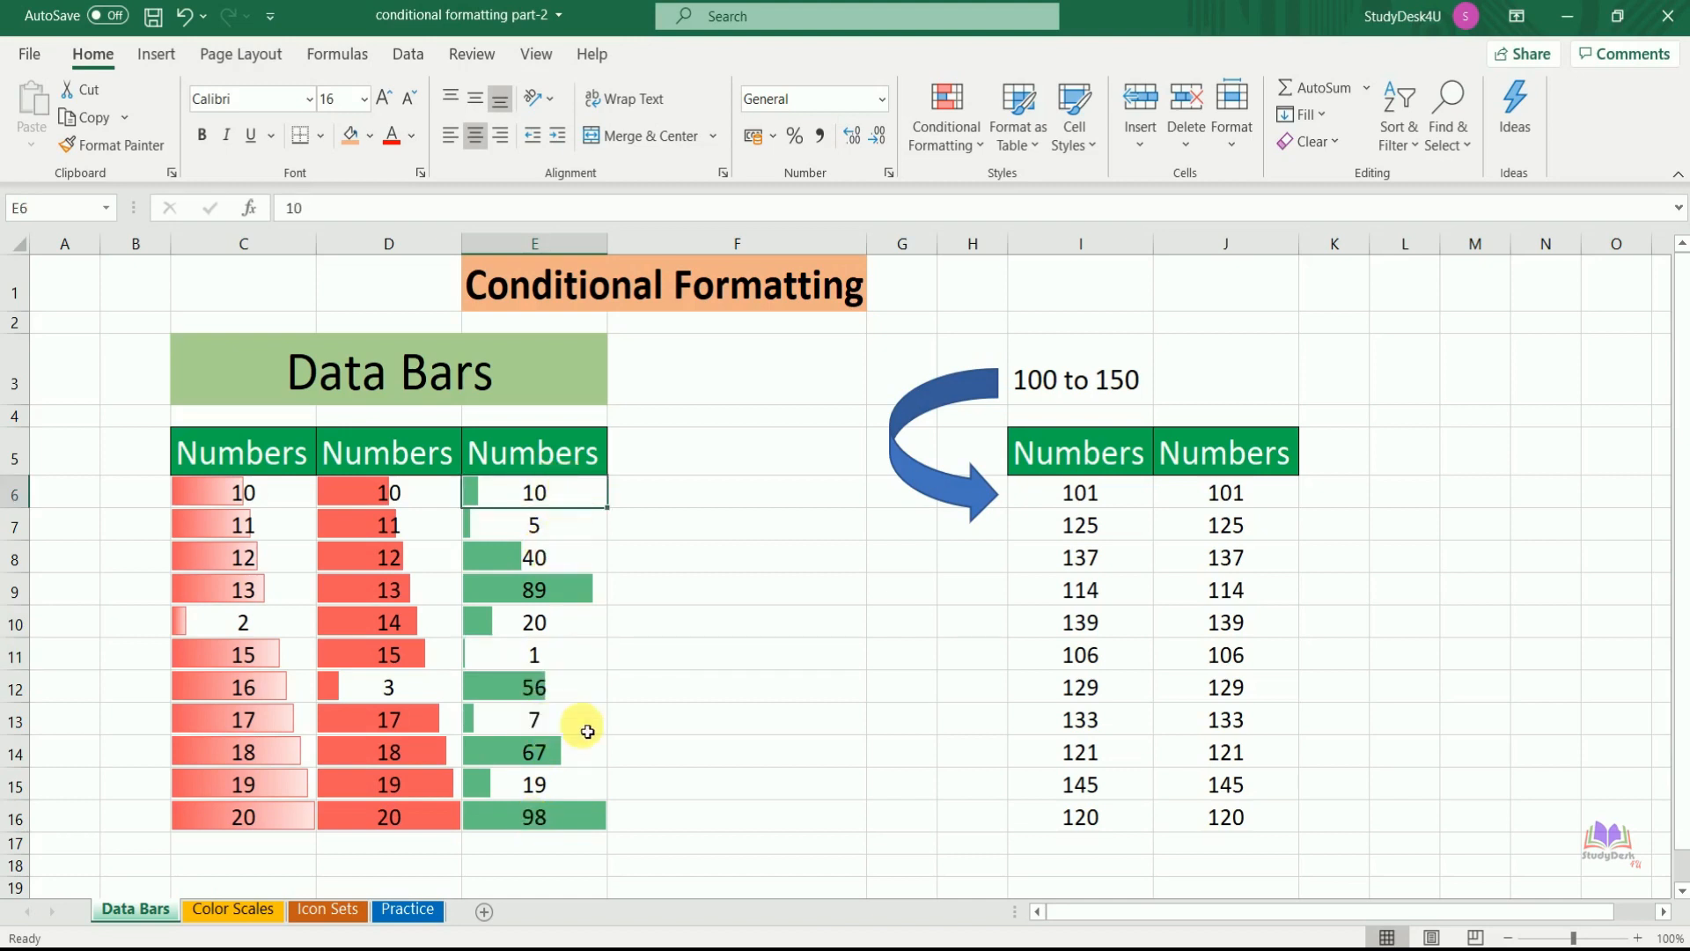
# Step: Apply orange solid-fill data bars to the numbers in I6:I16
pyautogui.click(1131, 556)
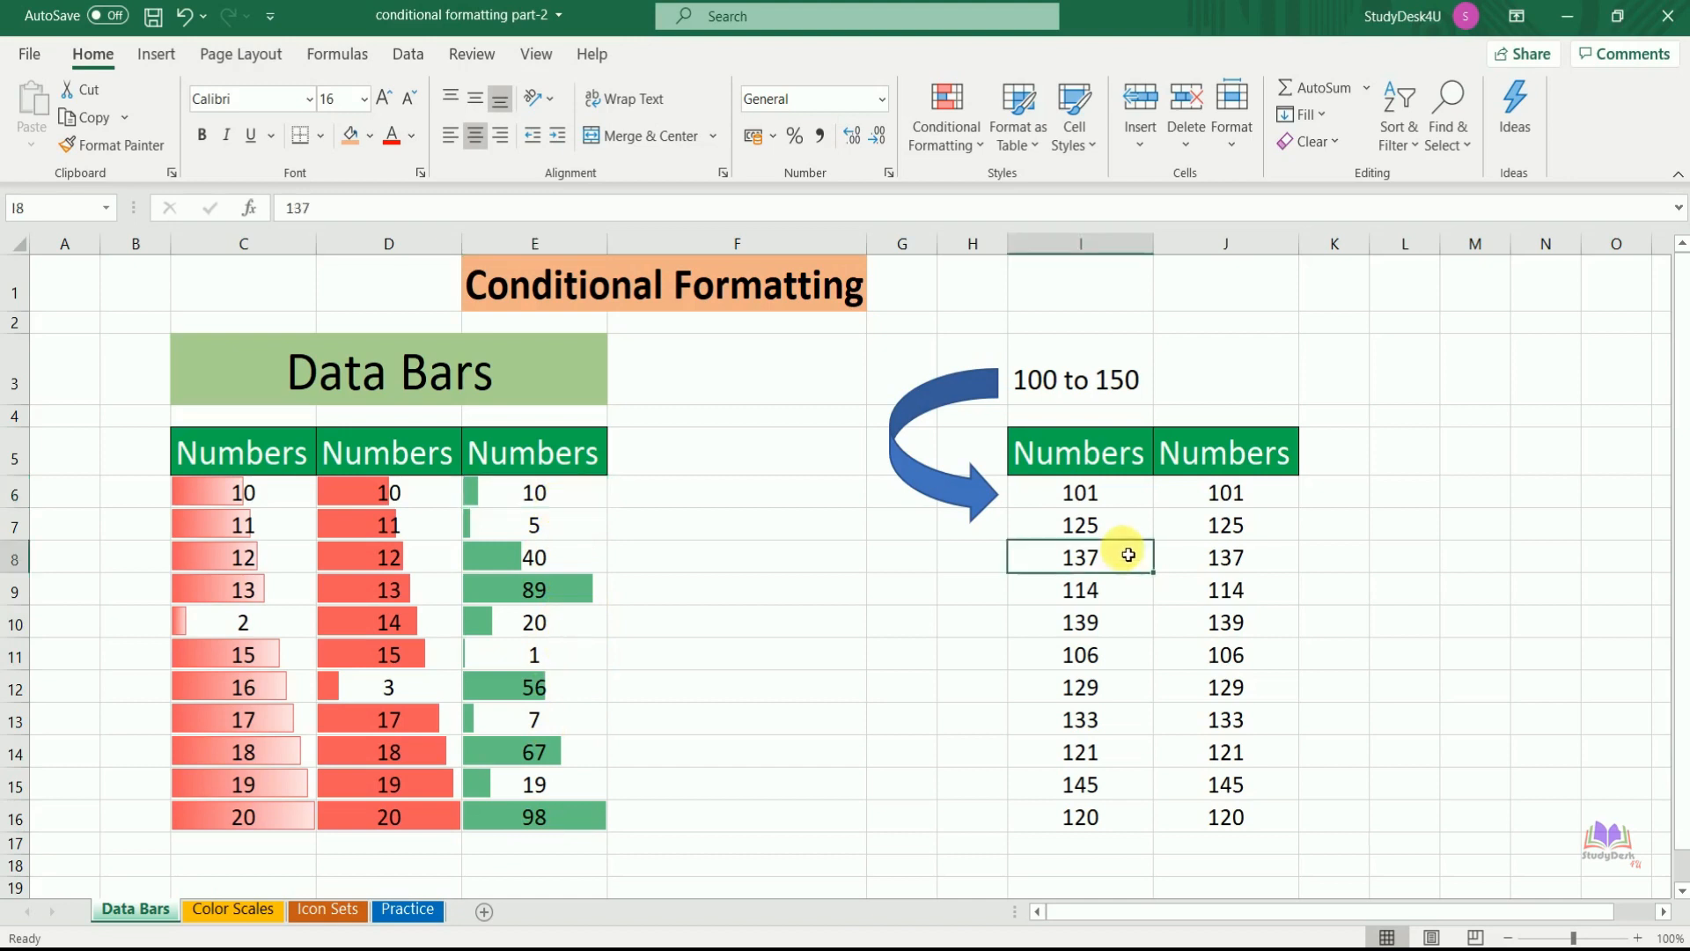
pyautogui.click(1127, 495)
pyautogui.moveTo(1127, 496); pyautogui.dragTo(1116, 821)
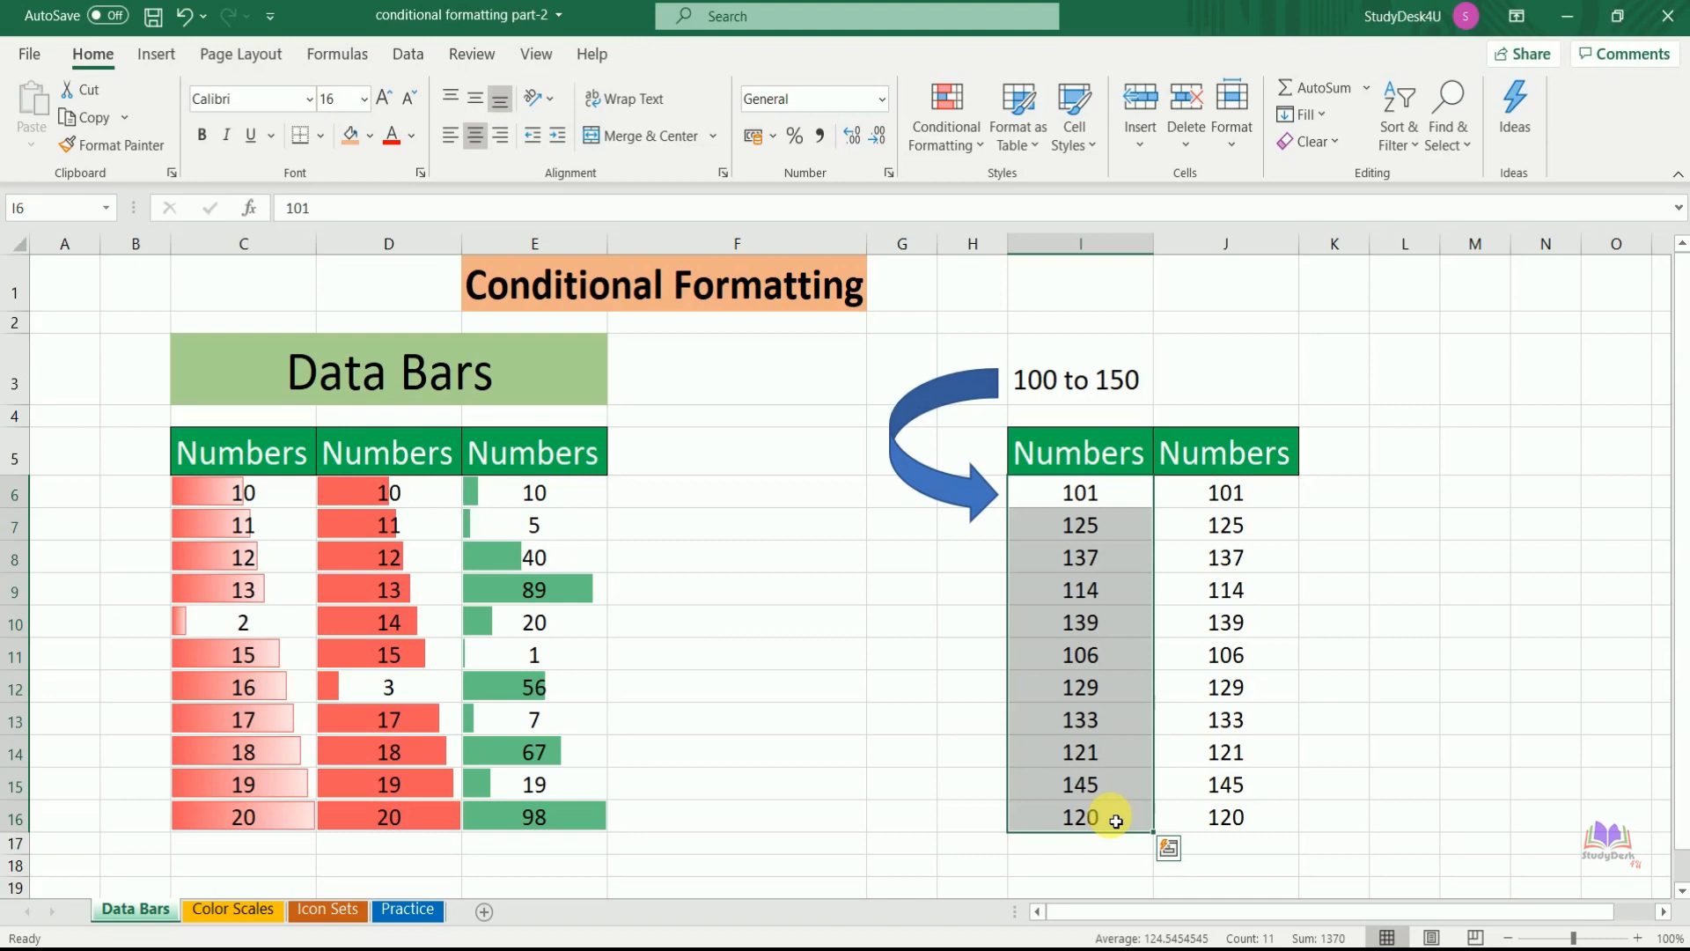
pyautogui.click(965, 127)
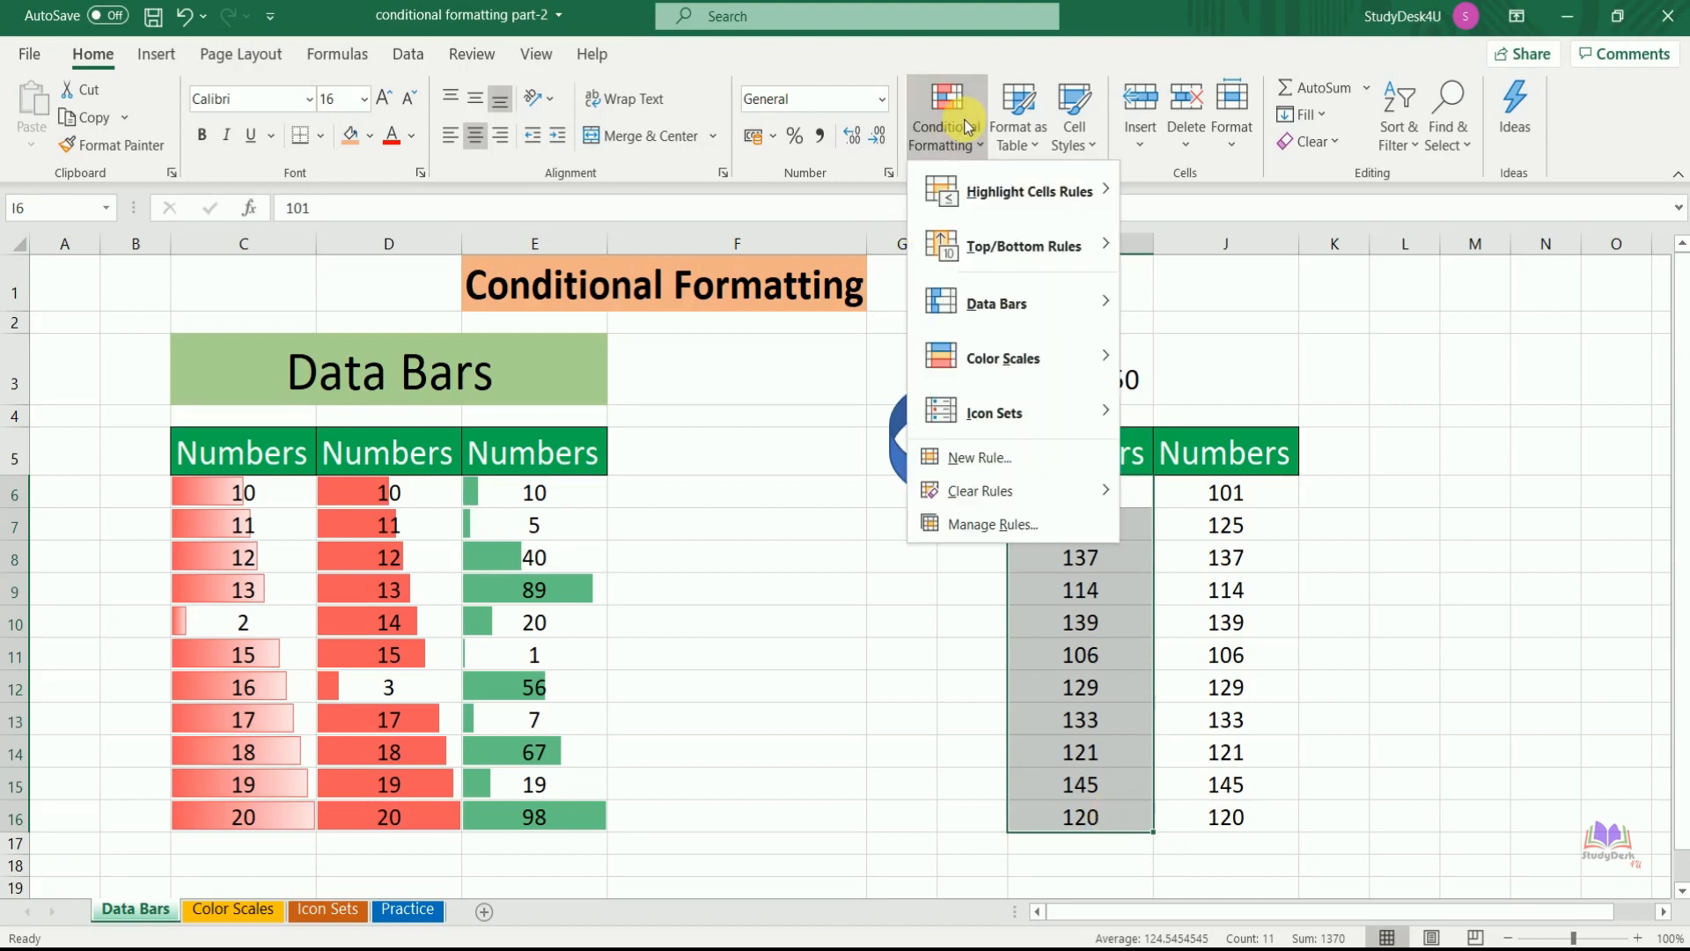
pyautogui.moveTo(1019, 310)
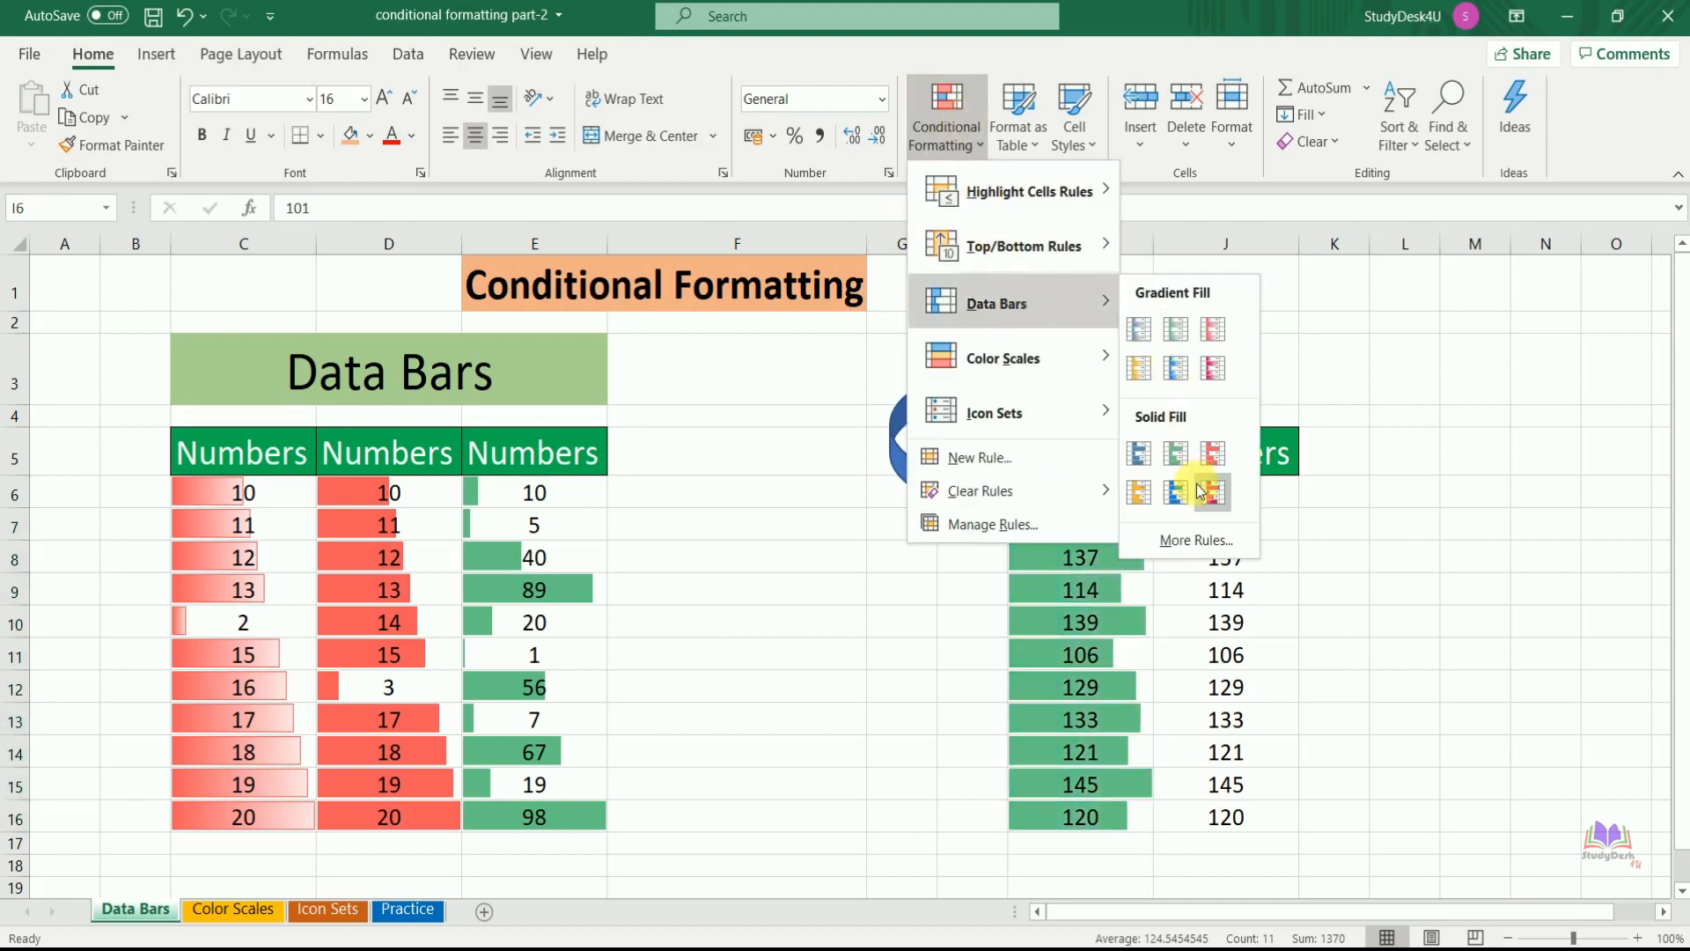
pyautogui.click(1141, 493)
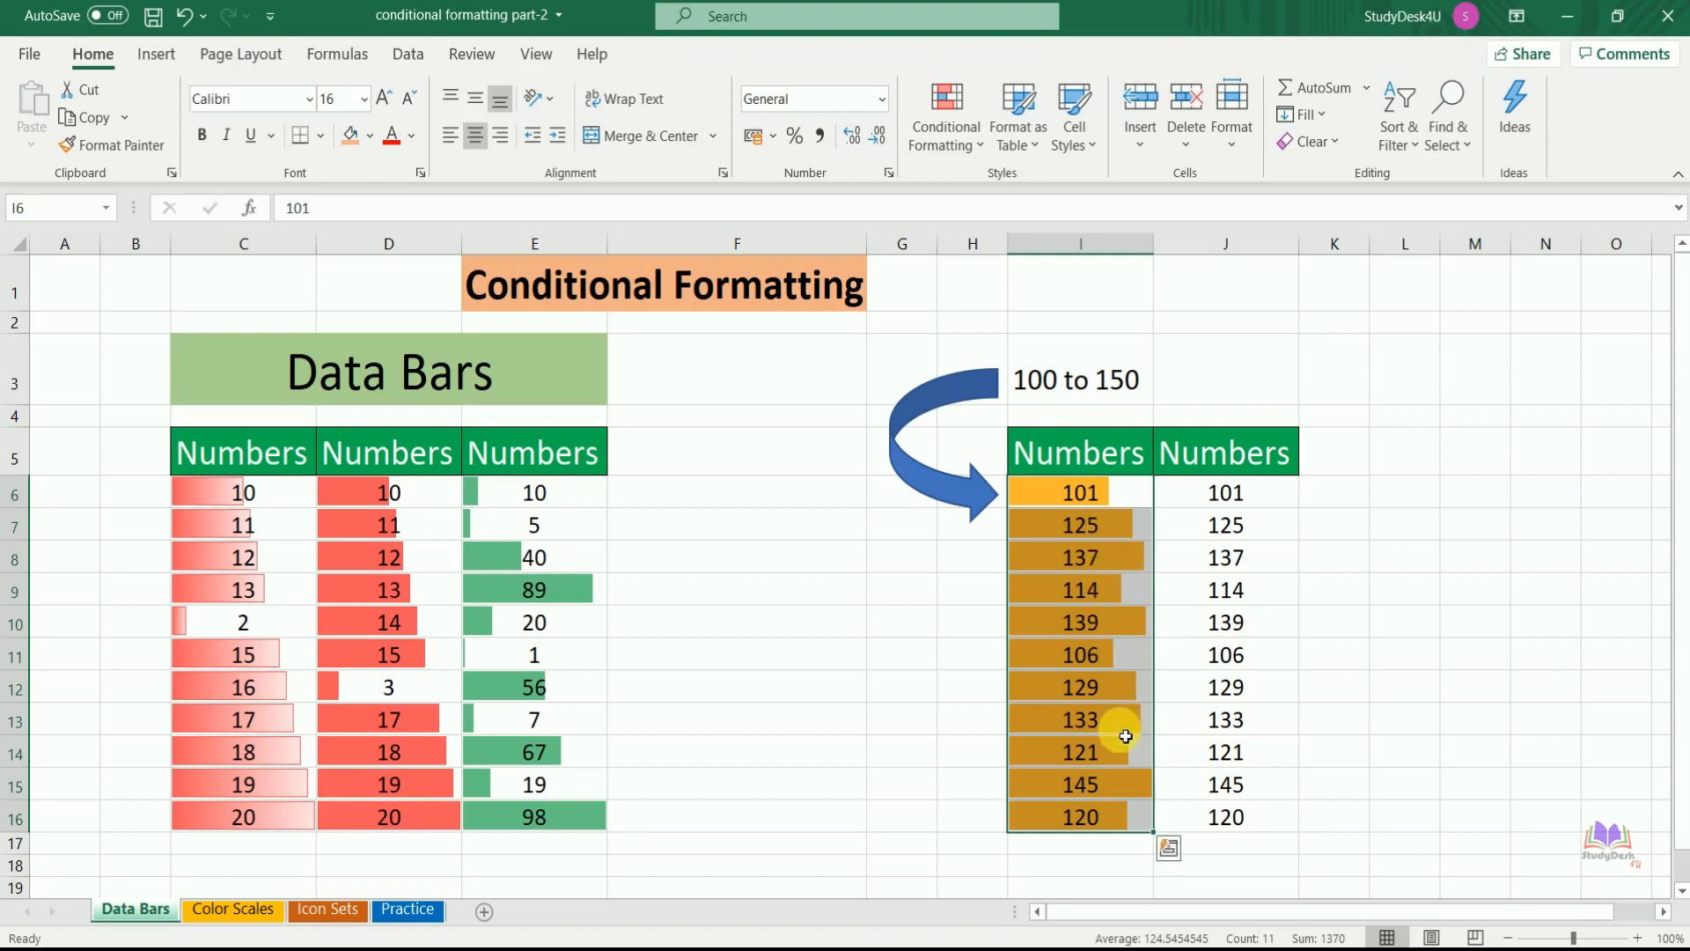
# Step: Start a custom data bar formatting rule for the numbers in J6:J16
pyautogui.click(1244, 500)
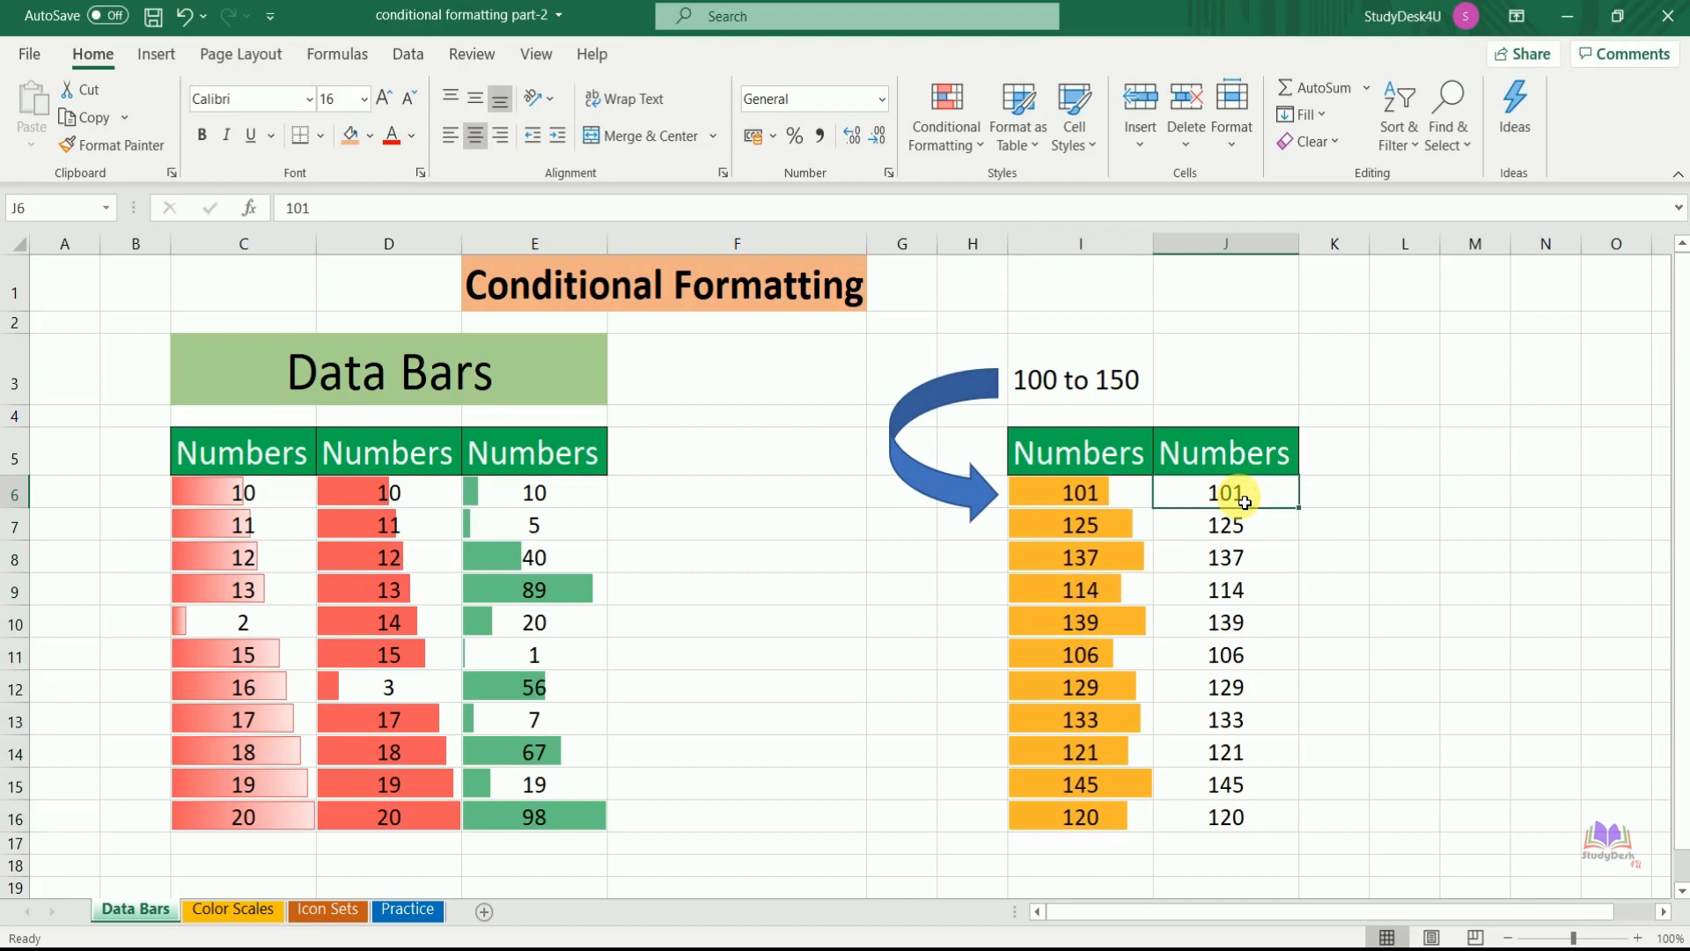
pyautogui.moveTo(1244, 500); pyautogui.dragTo(1227, 820)
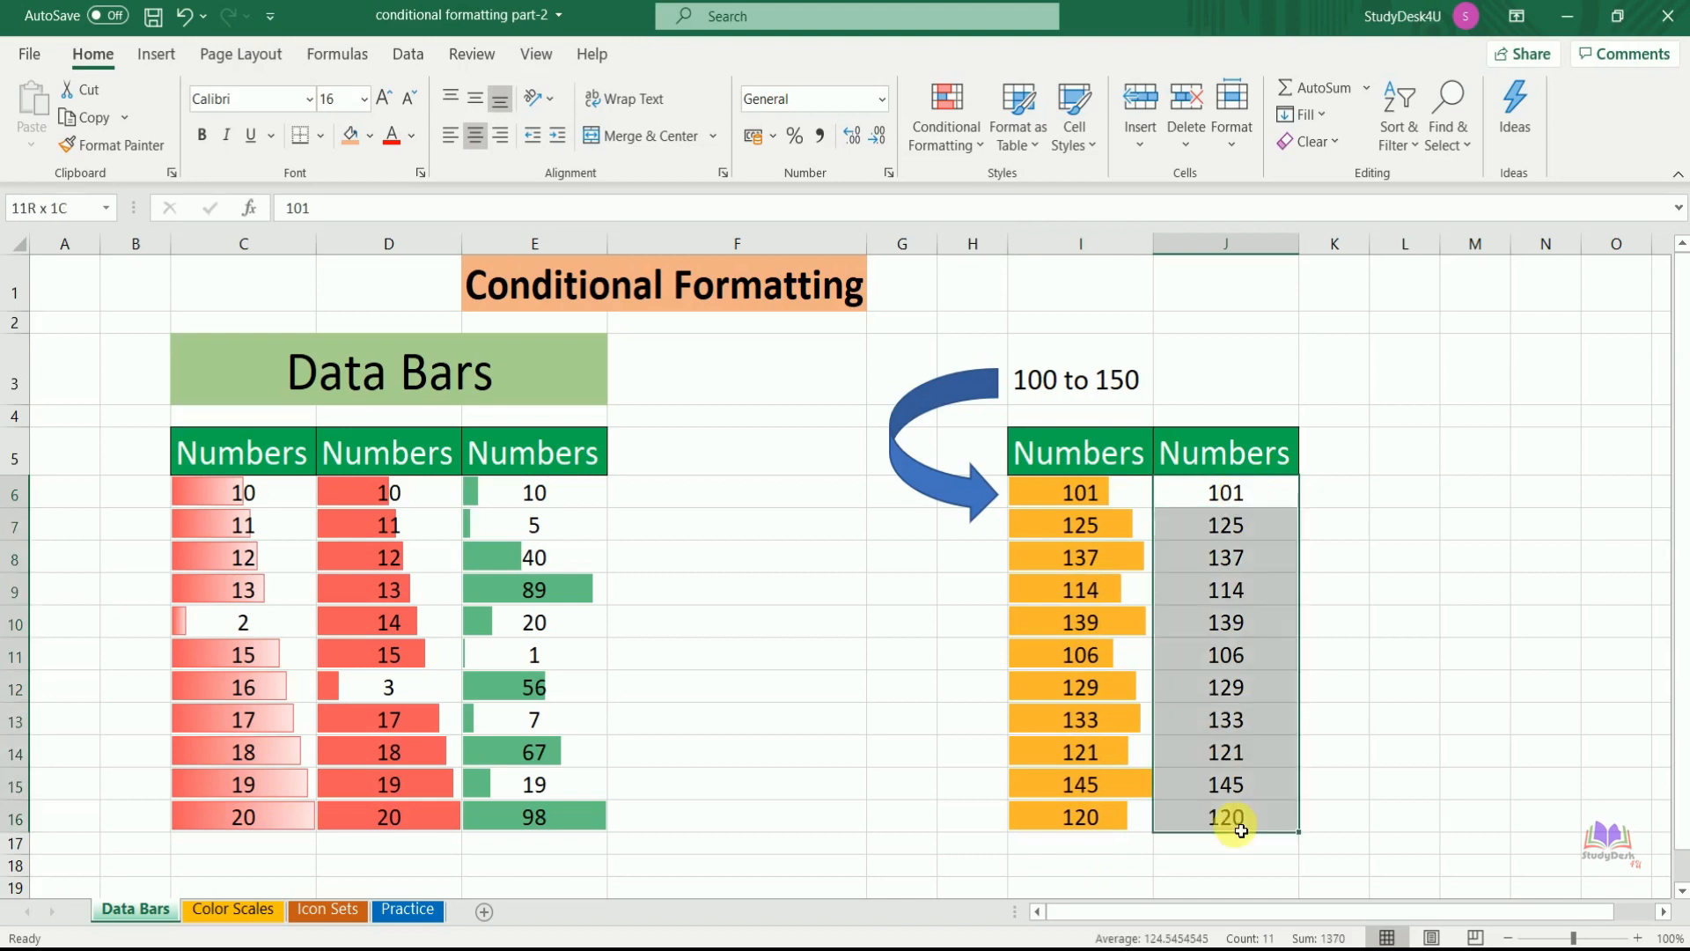
pyautogui.click(951, 151)
pyautogui.moveTo(1123, 301)
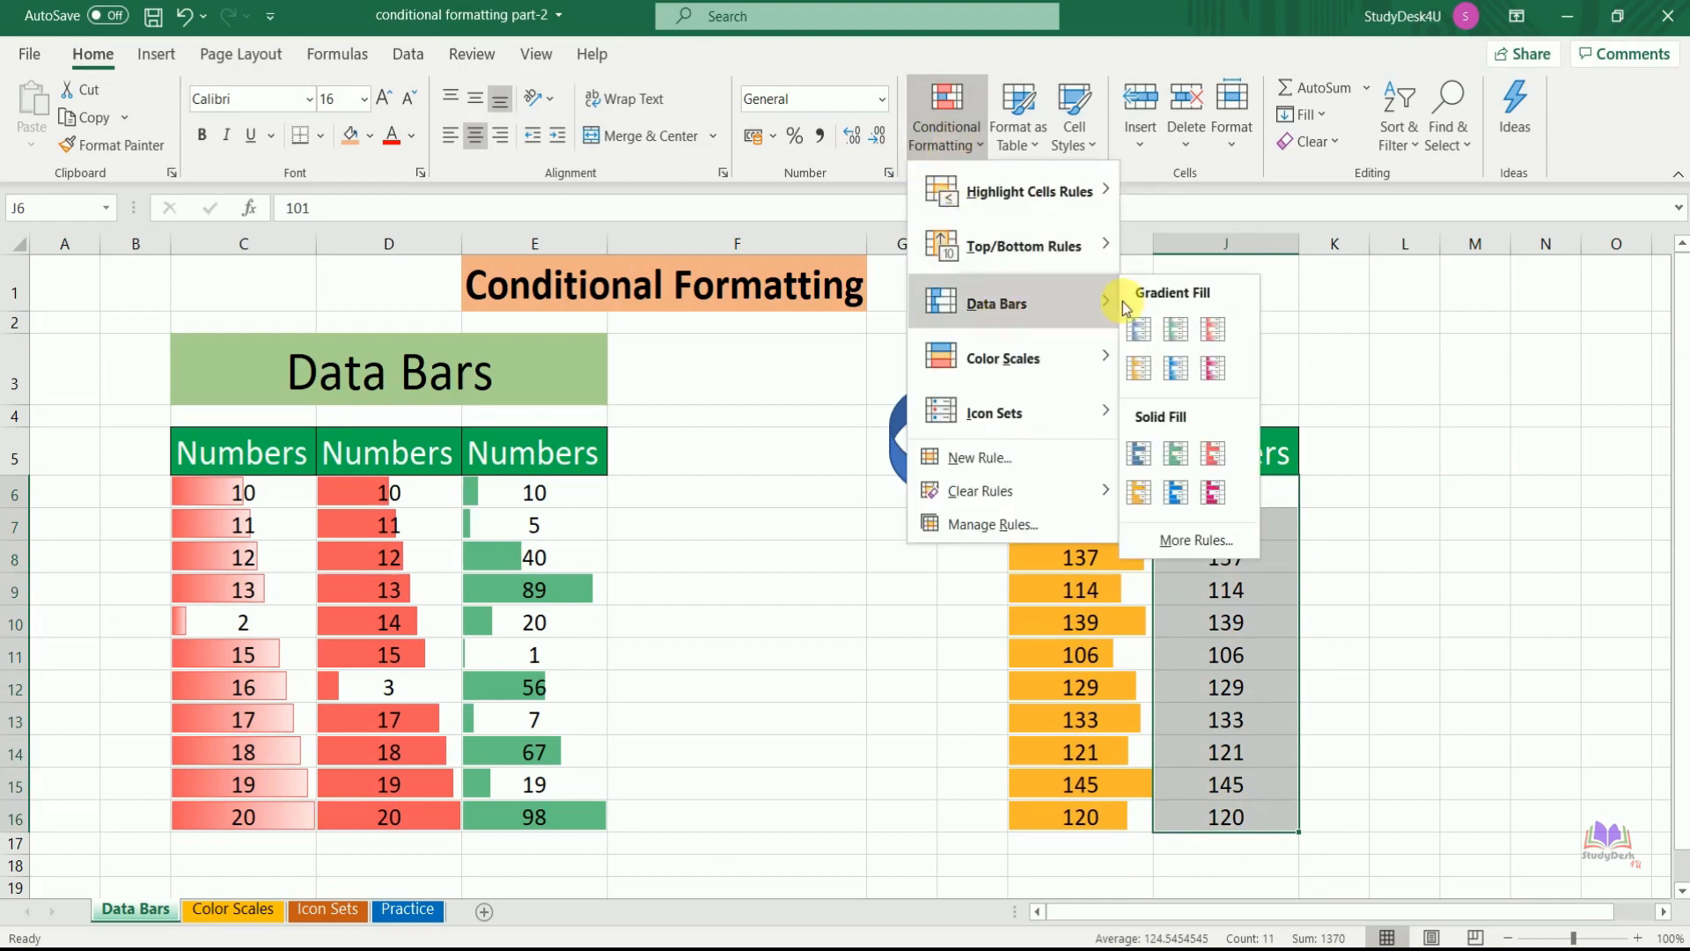
pyautogui.click(1197, 540)
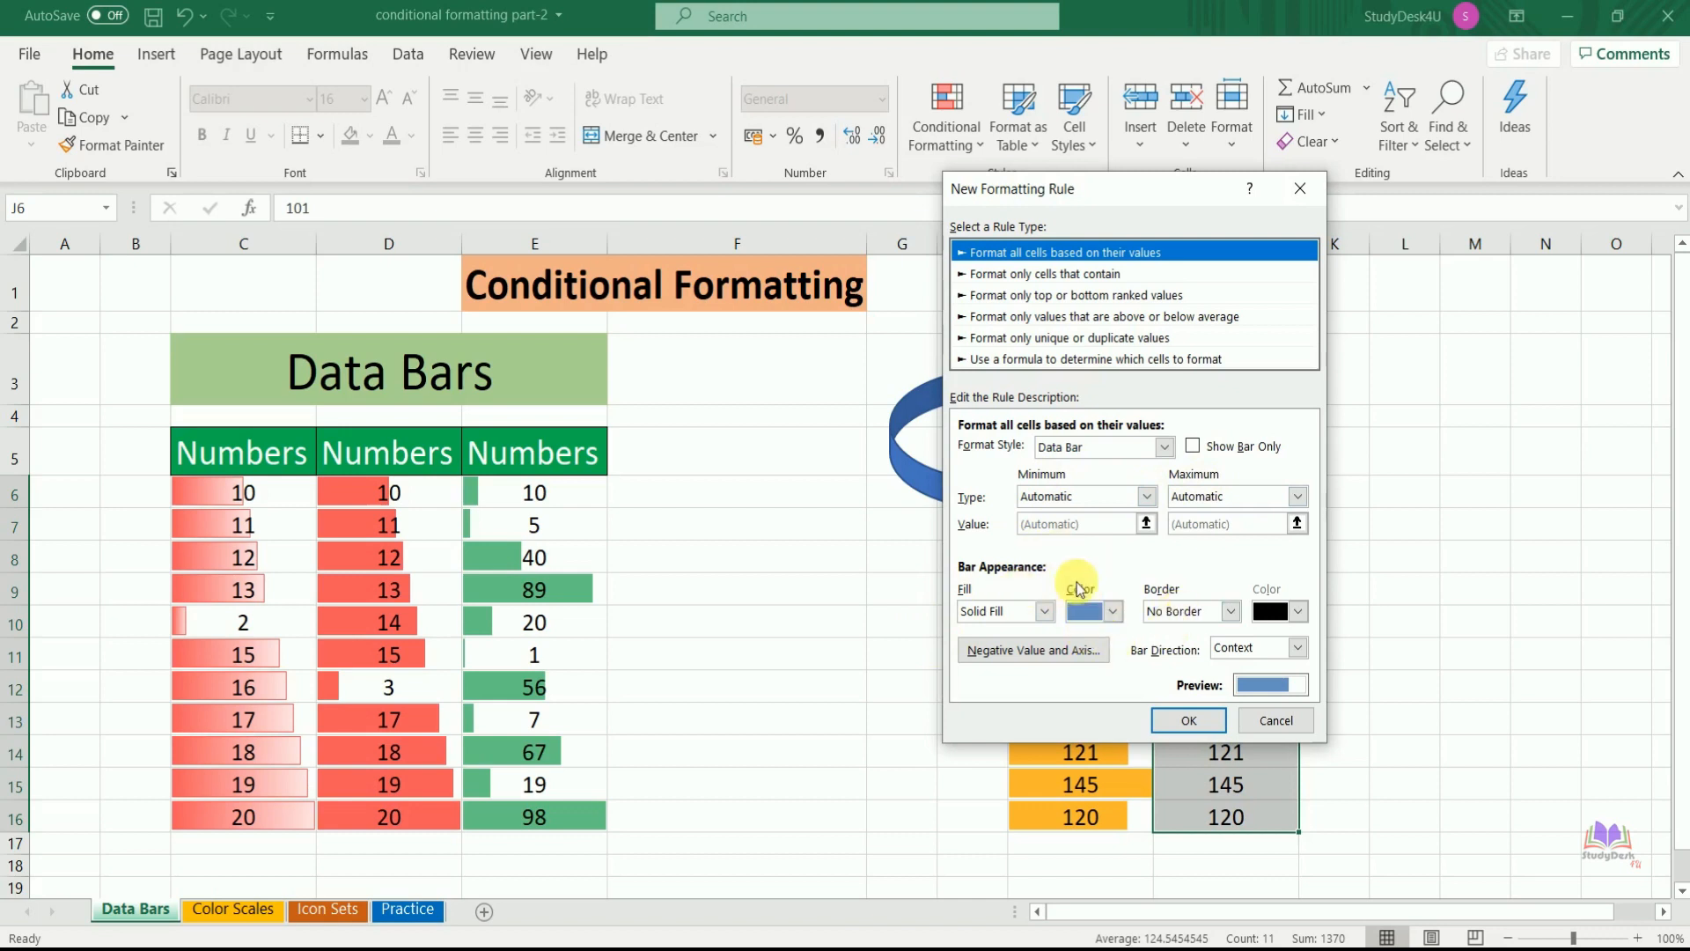
# Step: Set the rule's minimum and maximum types to Number, with a minimum of 100 and a maximum of 150
pyautogui.click(1147, 497)
pyautogui.click(1091, 531)
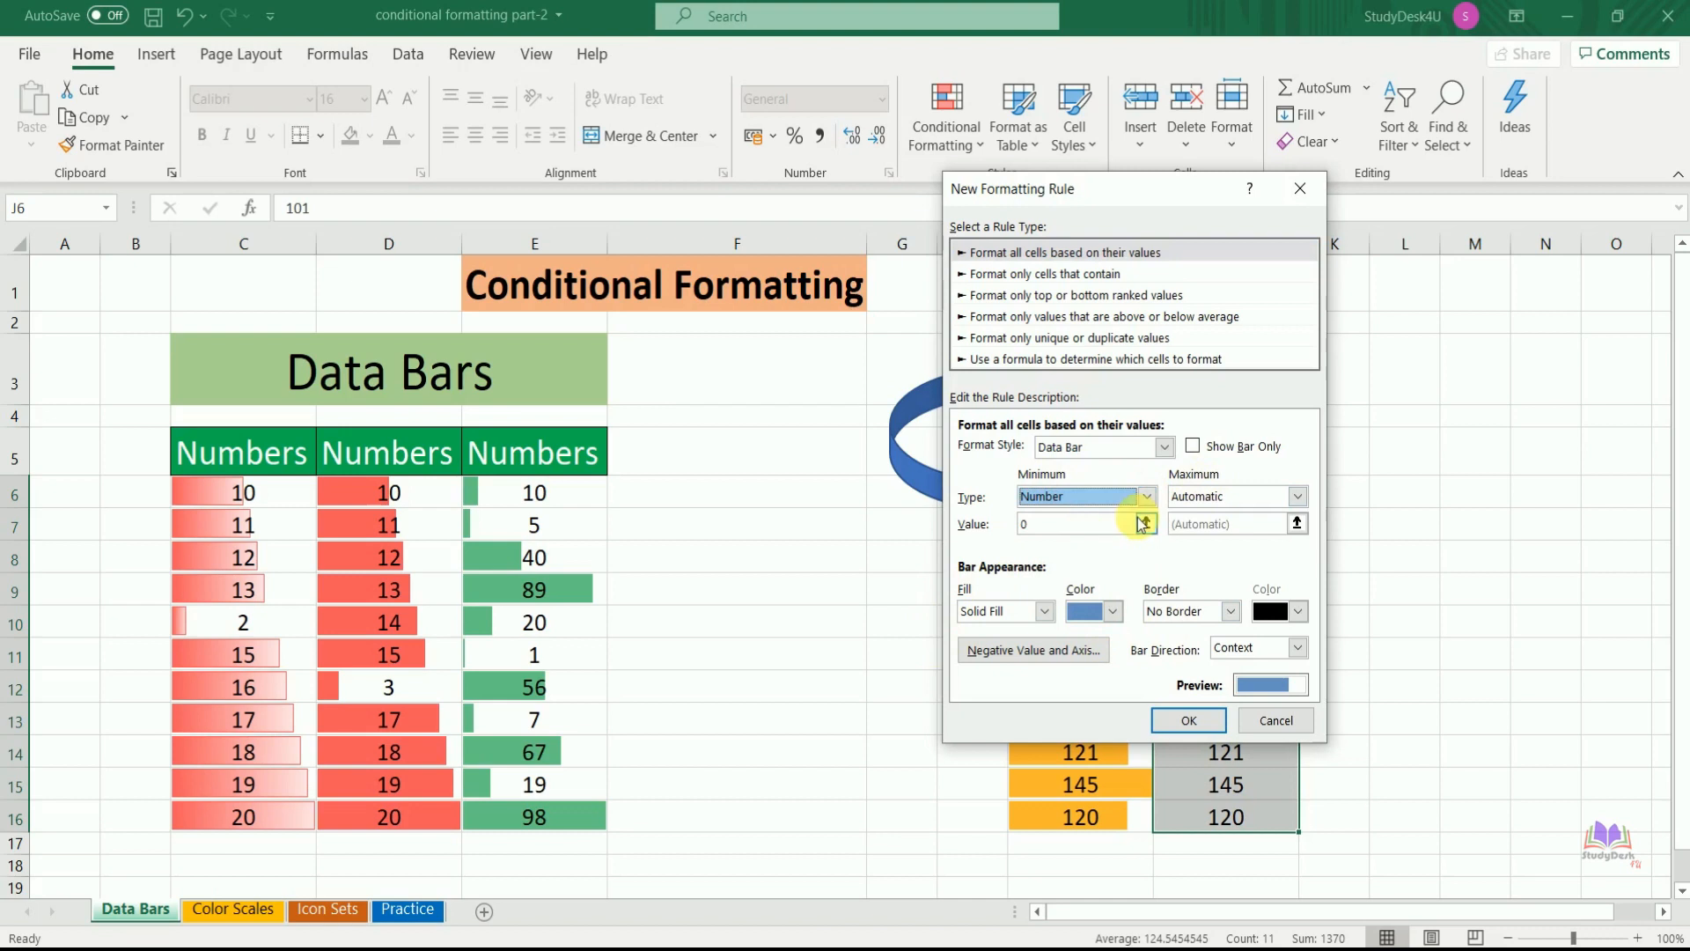
pyautogui.click(1298, 497)
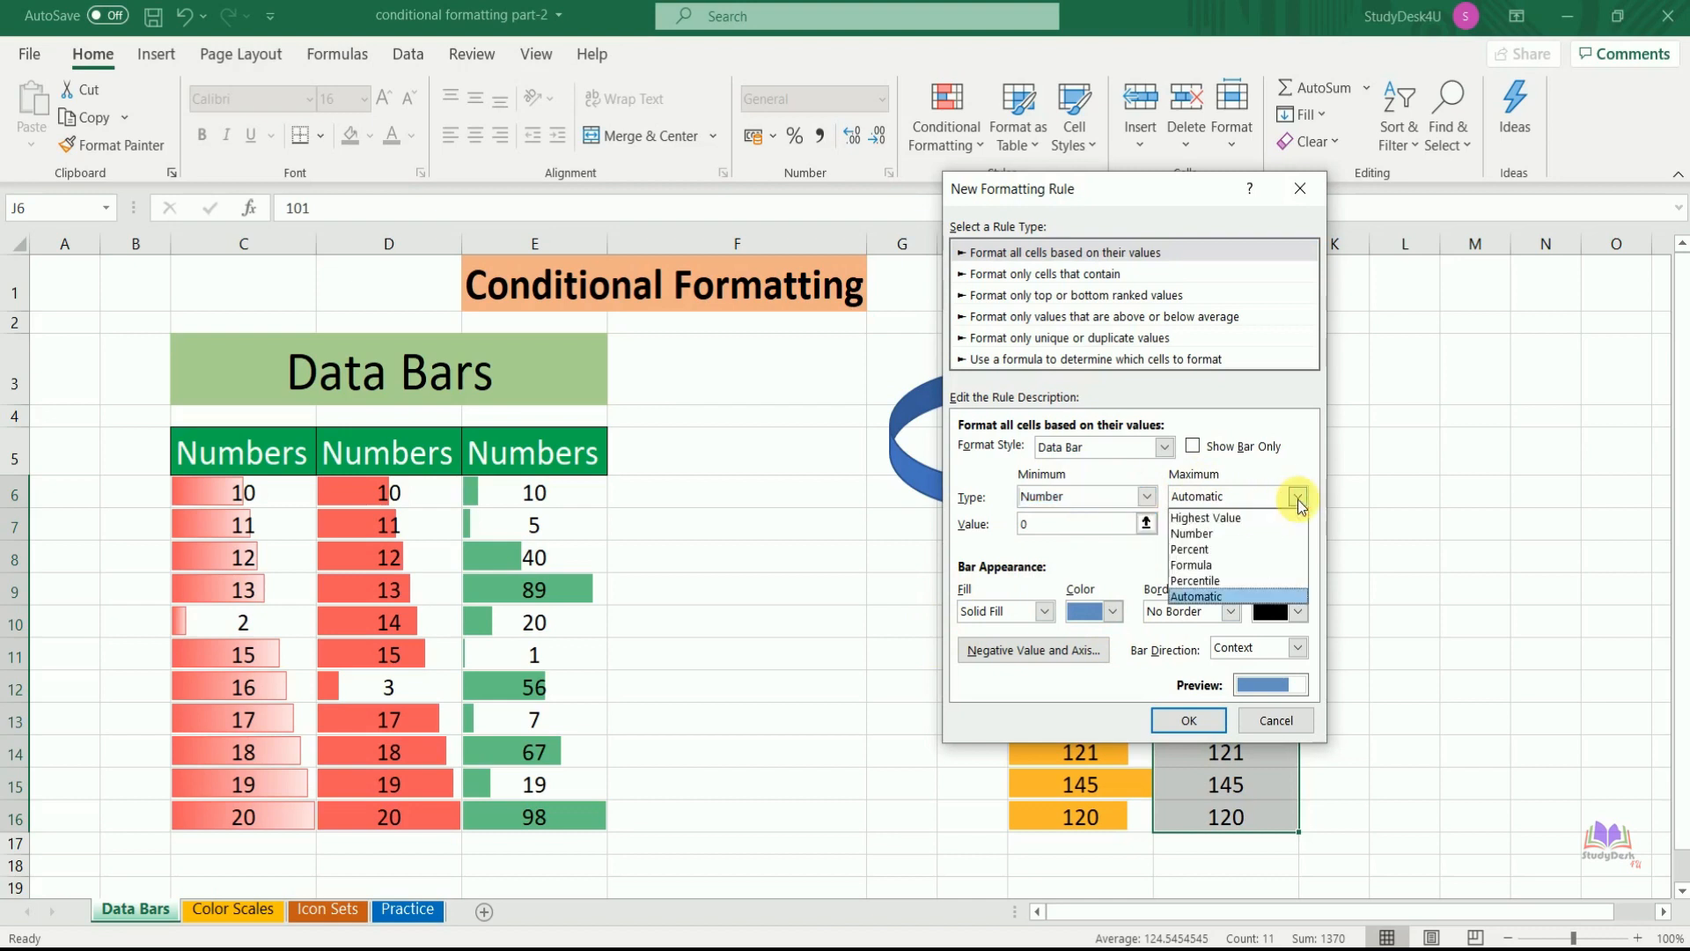
pyautogui.click(1251, 535)
pyautogui.doubleClick(1069, 525)
pyautogui.write('100')
pyautogui.click(1193, 532)
pyautogui.press('BackSpace')
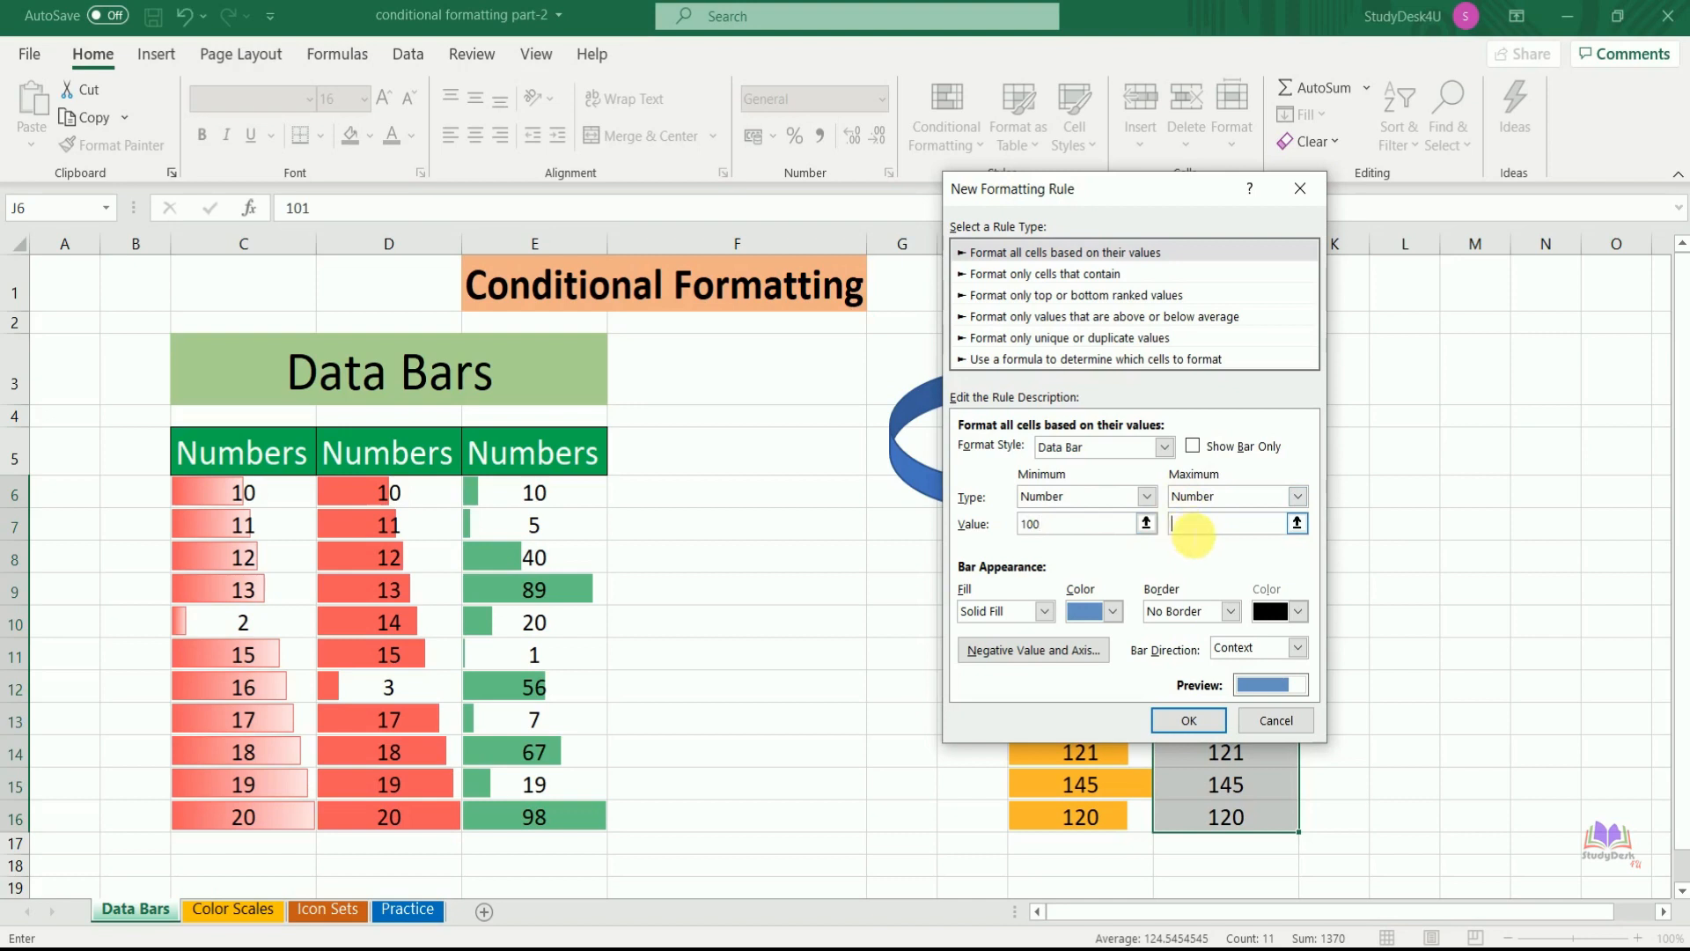
pyautogui.write('150')
# Step: Give the rule's data bars a yellow fill color and a solid border
pyautogui.click(1114, 612)
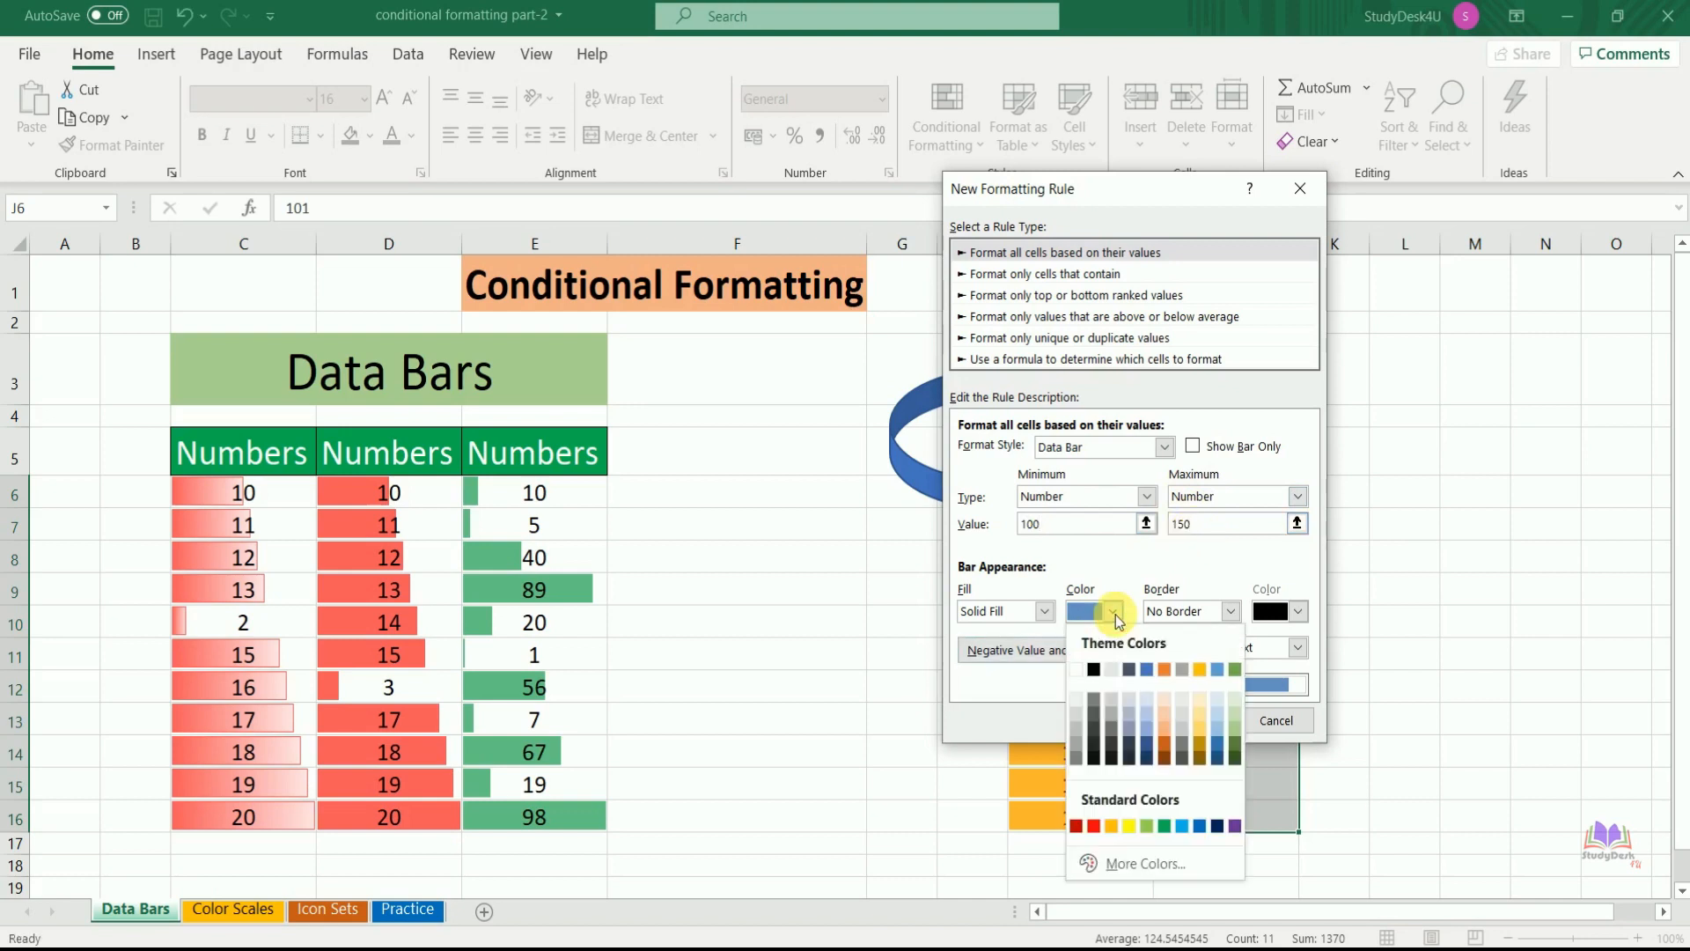
pyautogui.click(1132, 826)
pyautogui.click(1231, 611)
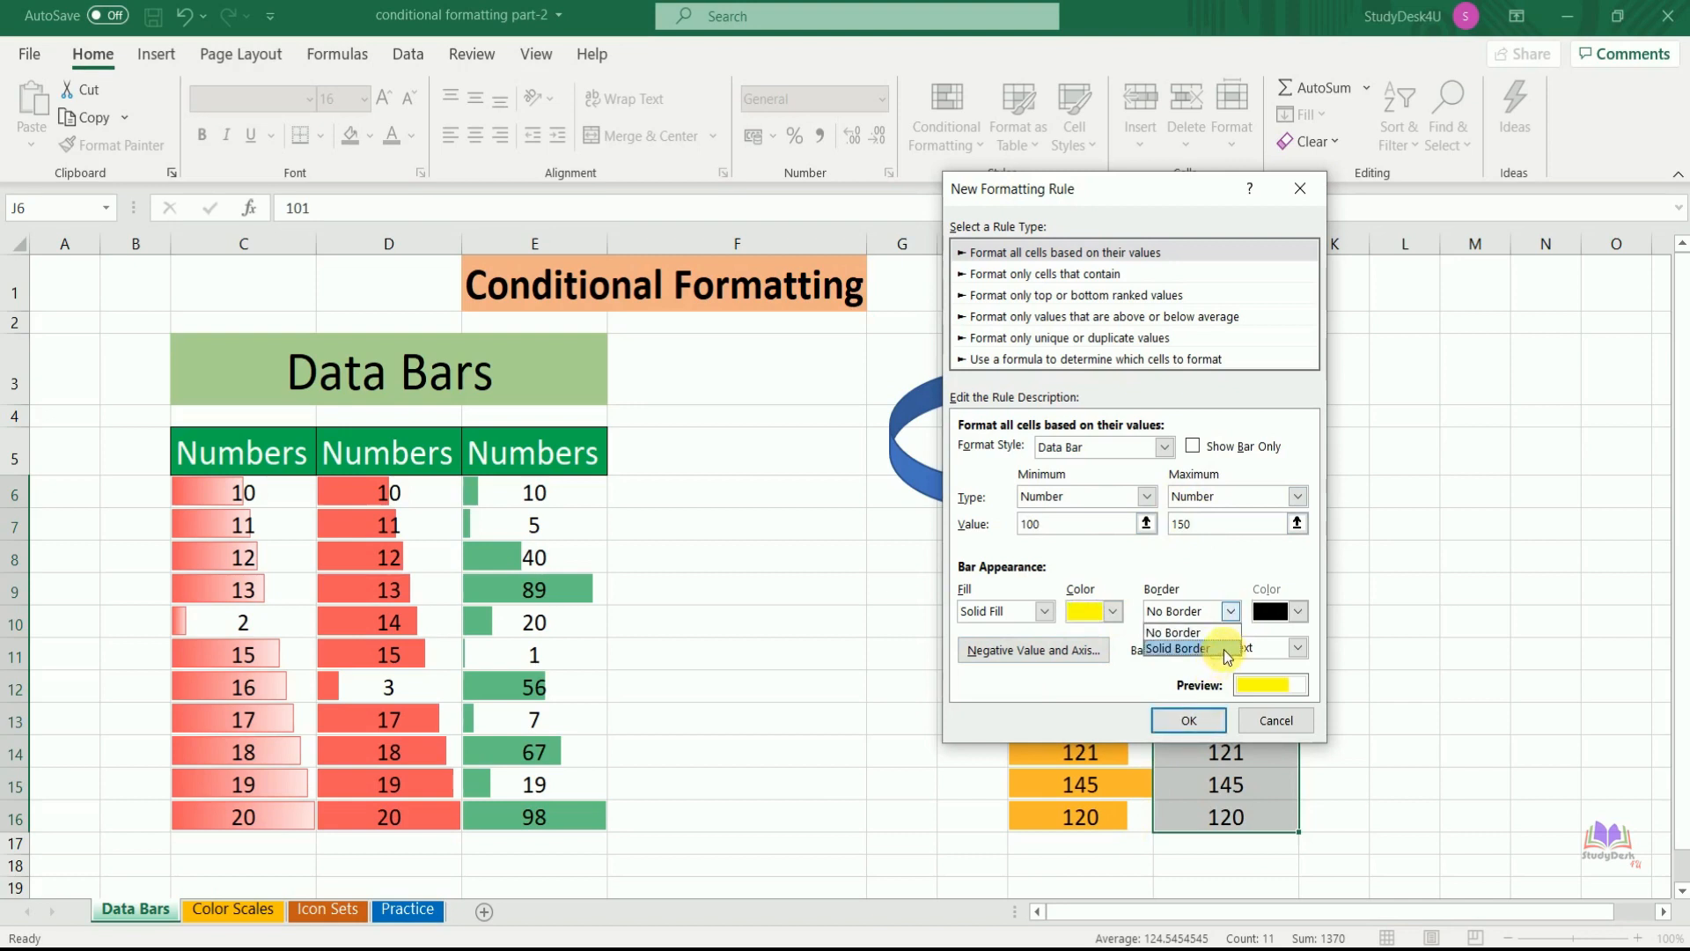
pyautogui.click(1224, 649)
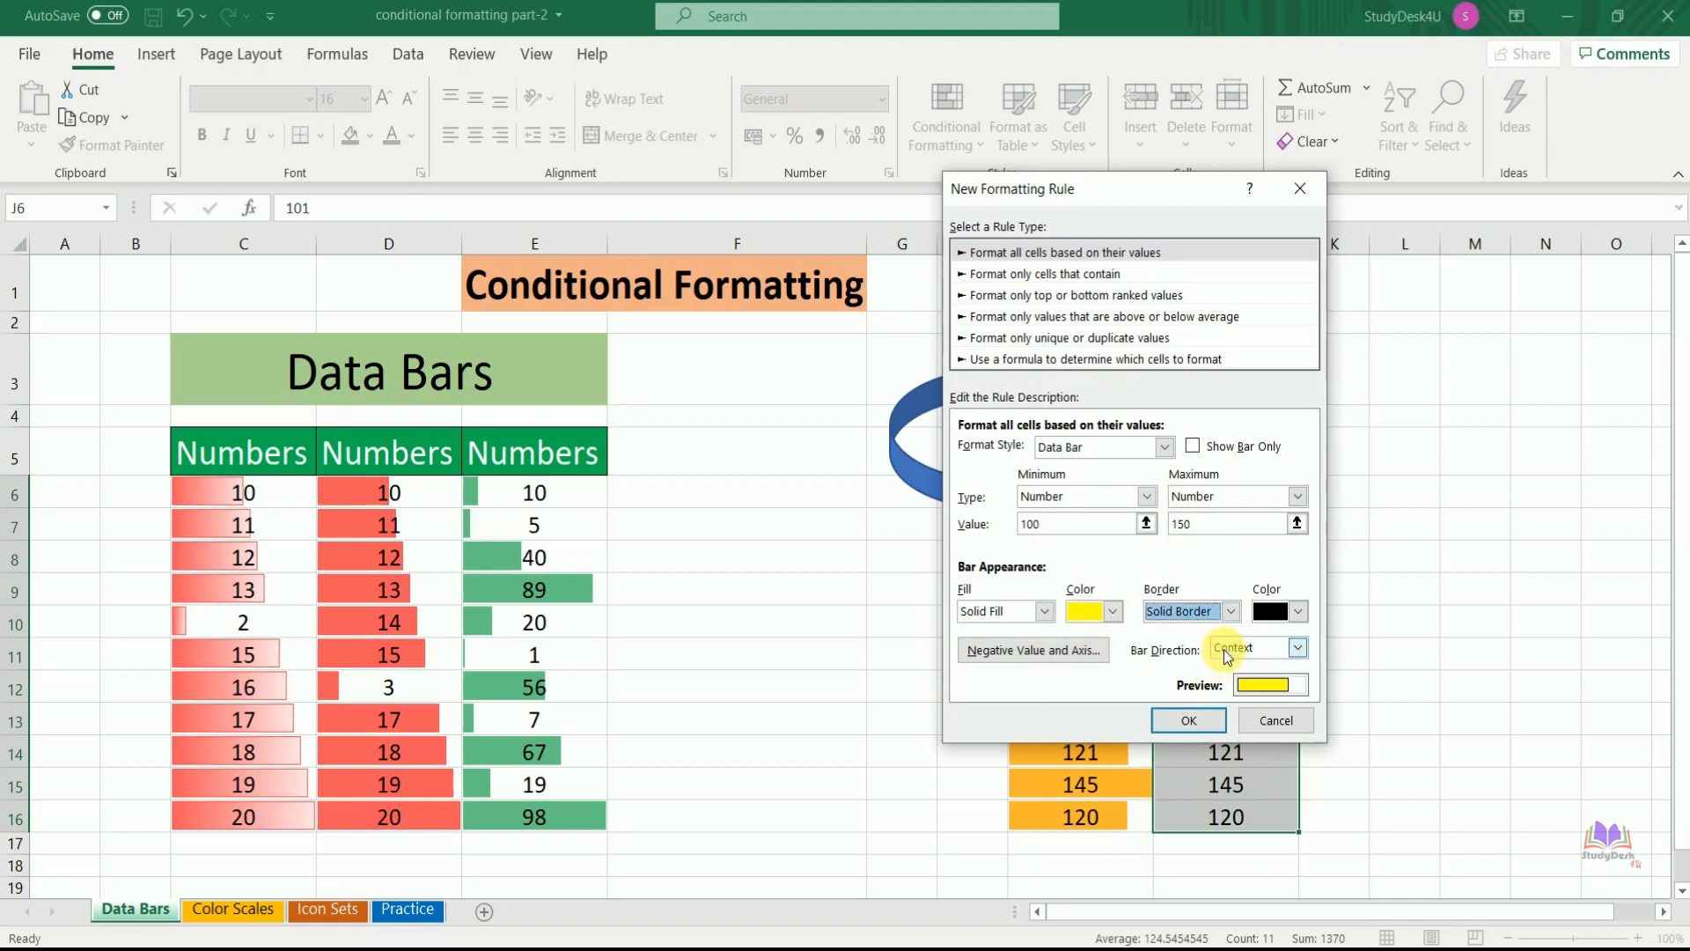
# Step: Apply the custom data bar rule to J6:J16 and compare its bars with the orange ones in column I
pyautogui.click(1202, 721)
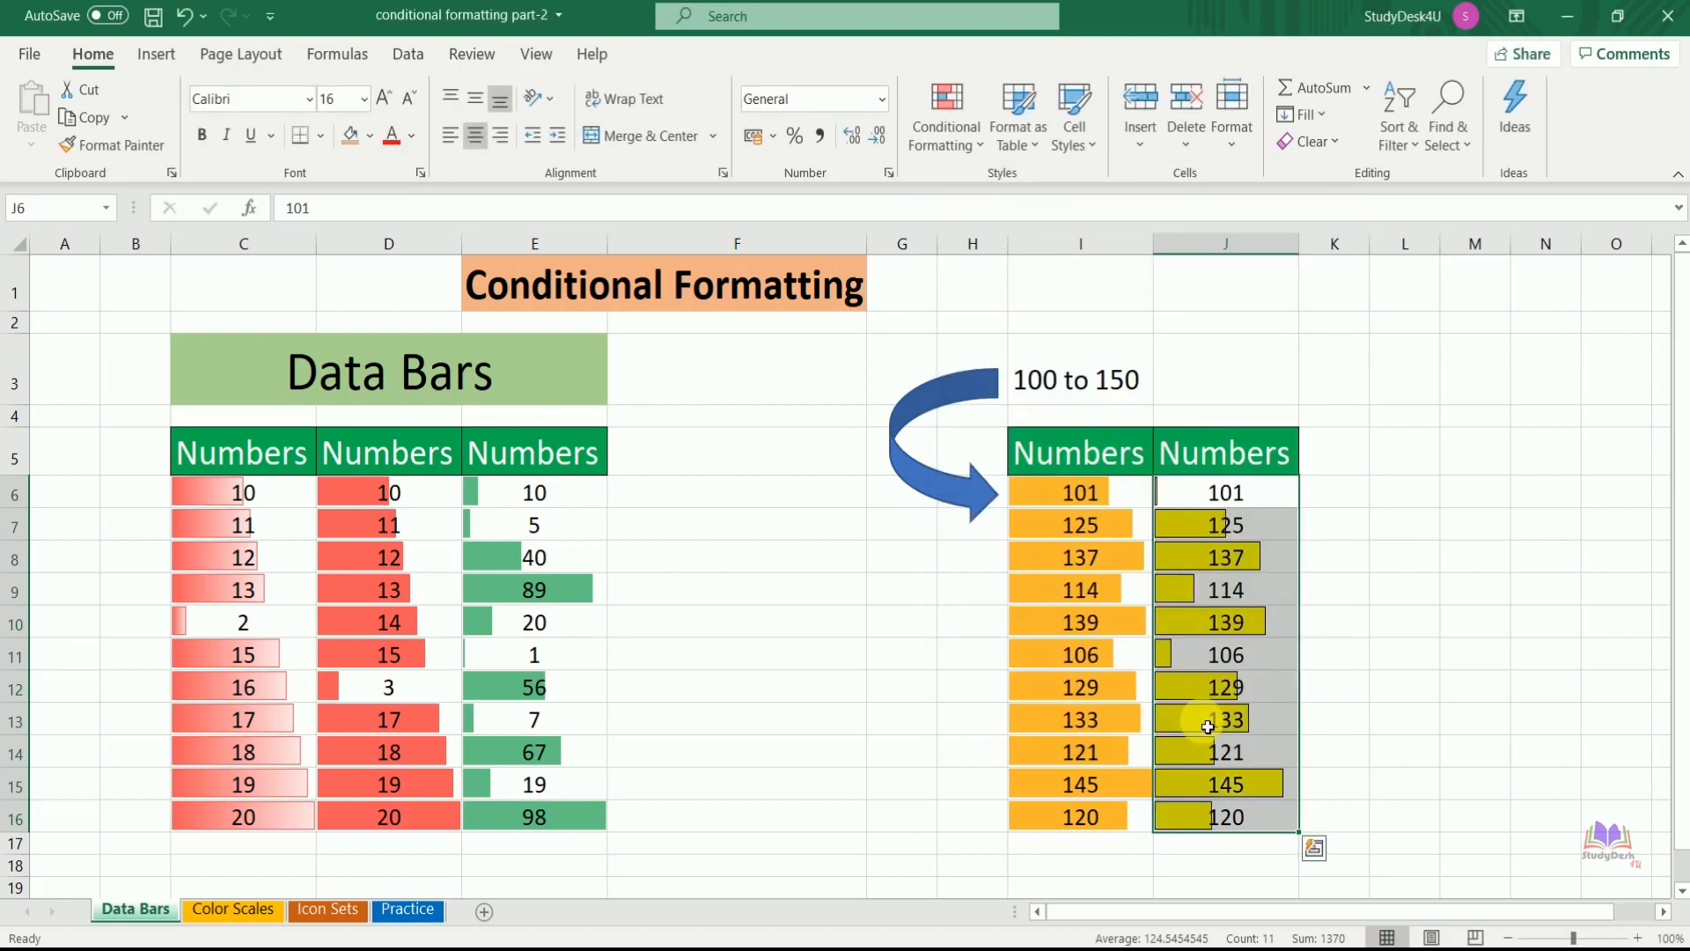
pyautogui.click(1408, 713)
pyautogui.click(1254, 504)
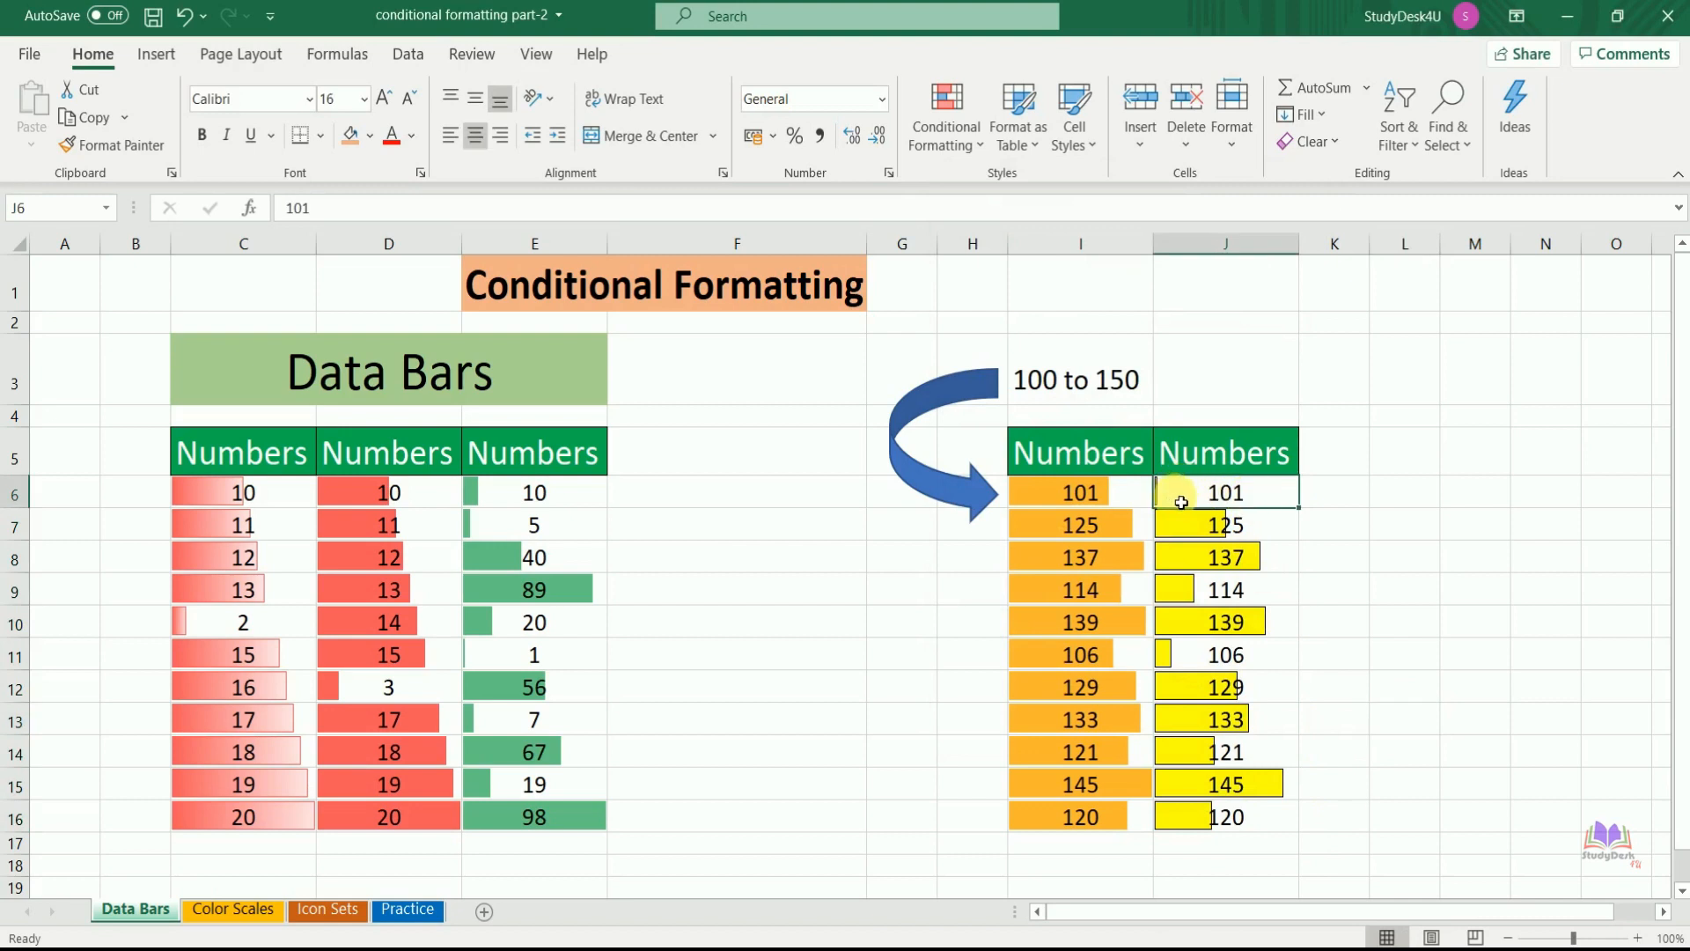
pyautogui.click(1248, 792)
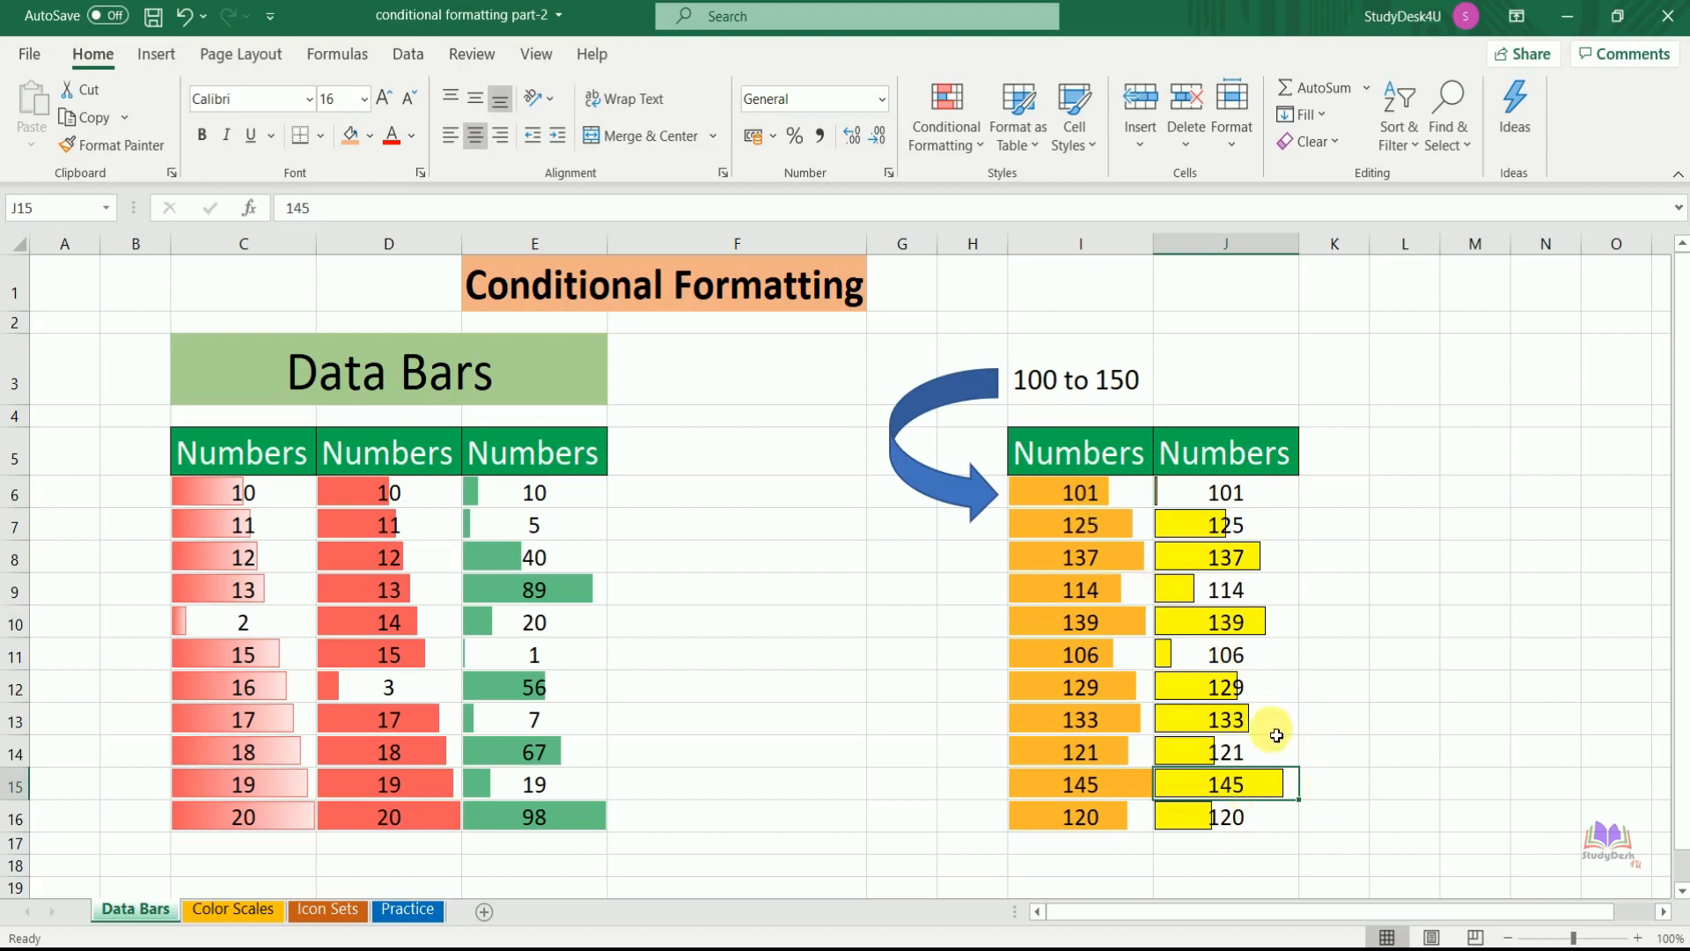
pyautogui.click(1104, 498)
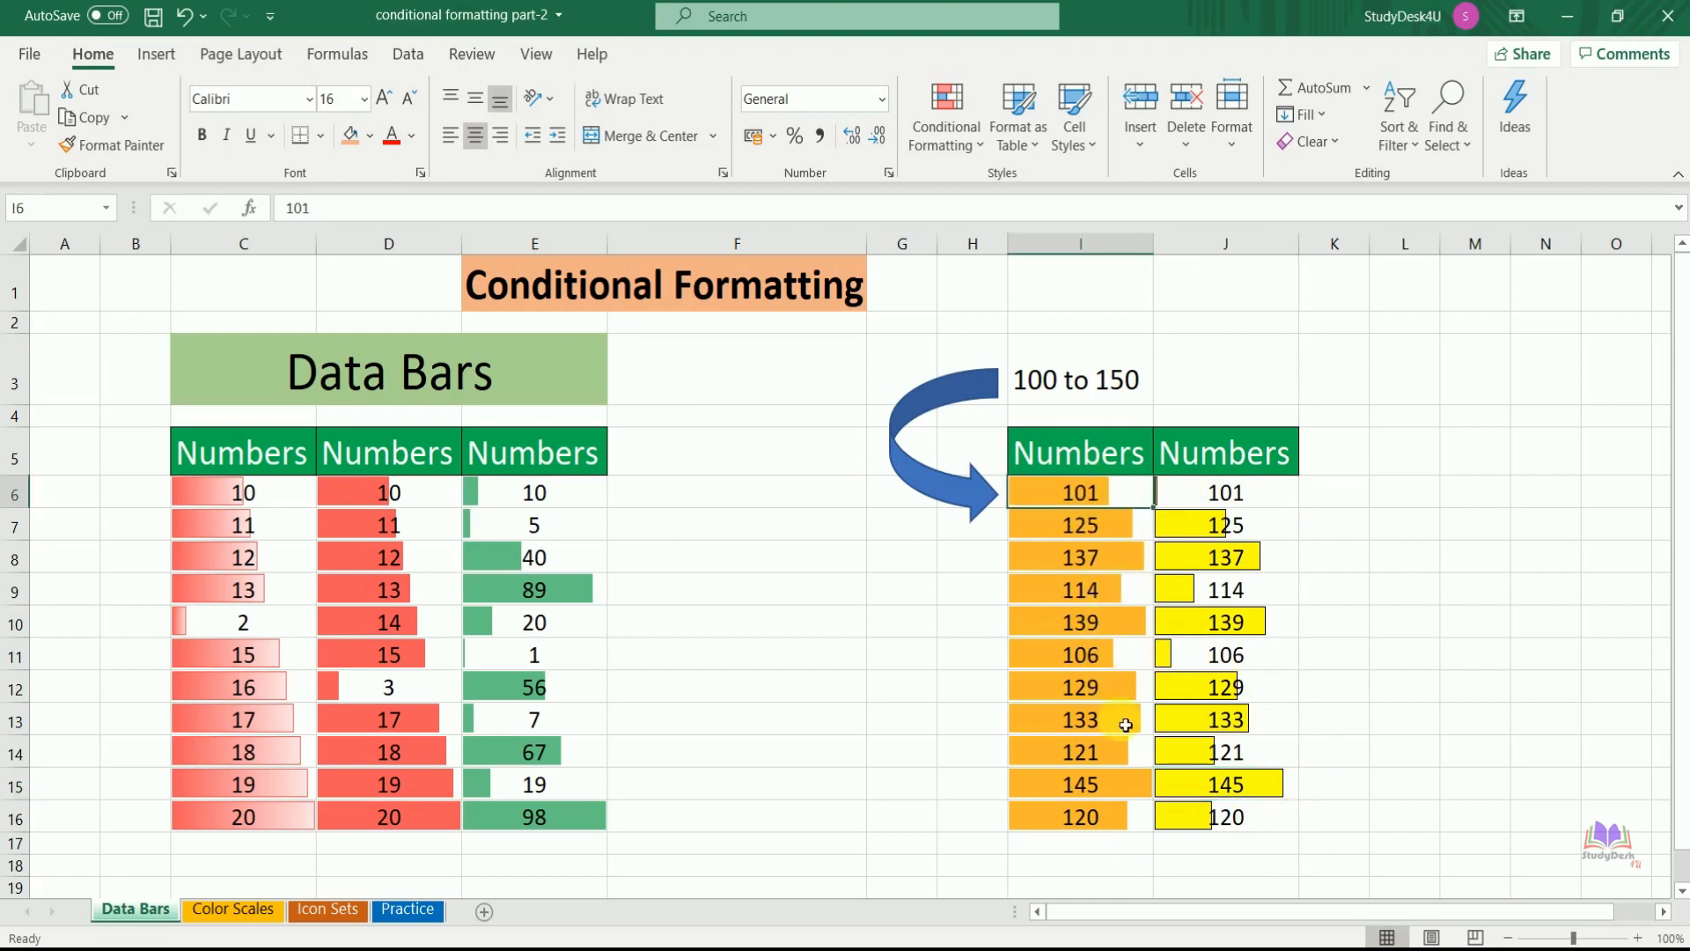
pyautogui.click(1272, 662)
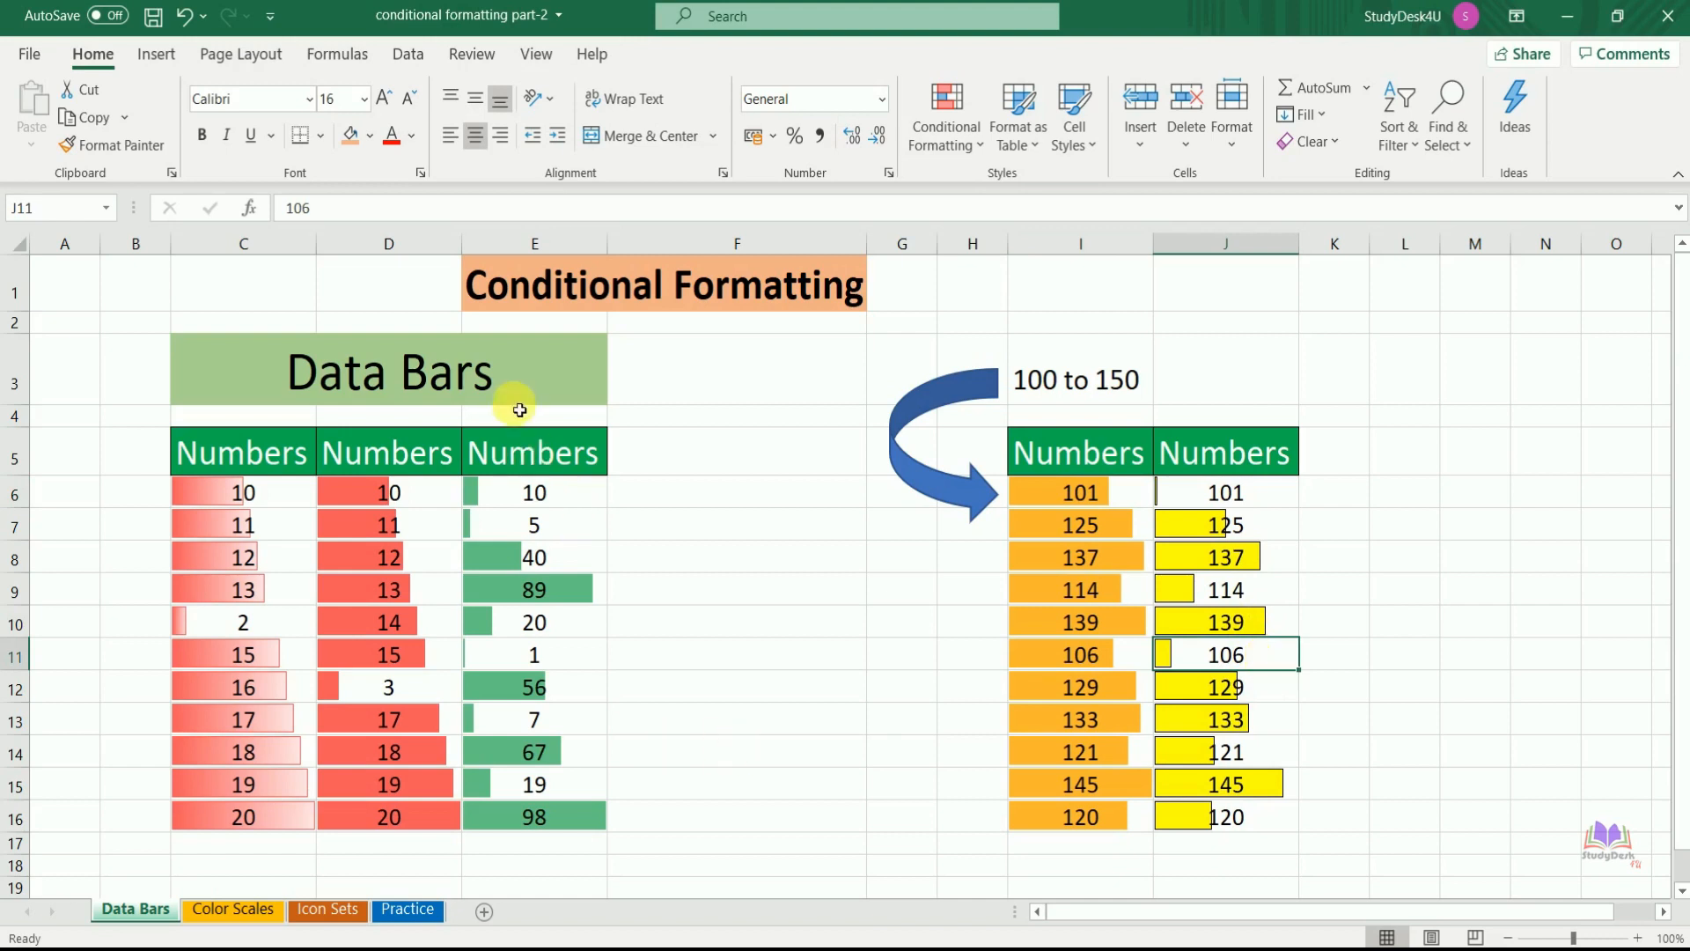
# Step: On the Color Scales sheet, apply the Green - Yellow - Red color scale to the numbers in C7:C17
pyautogui.click(233, 909)
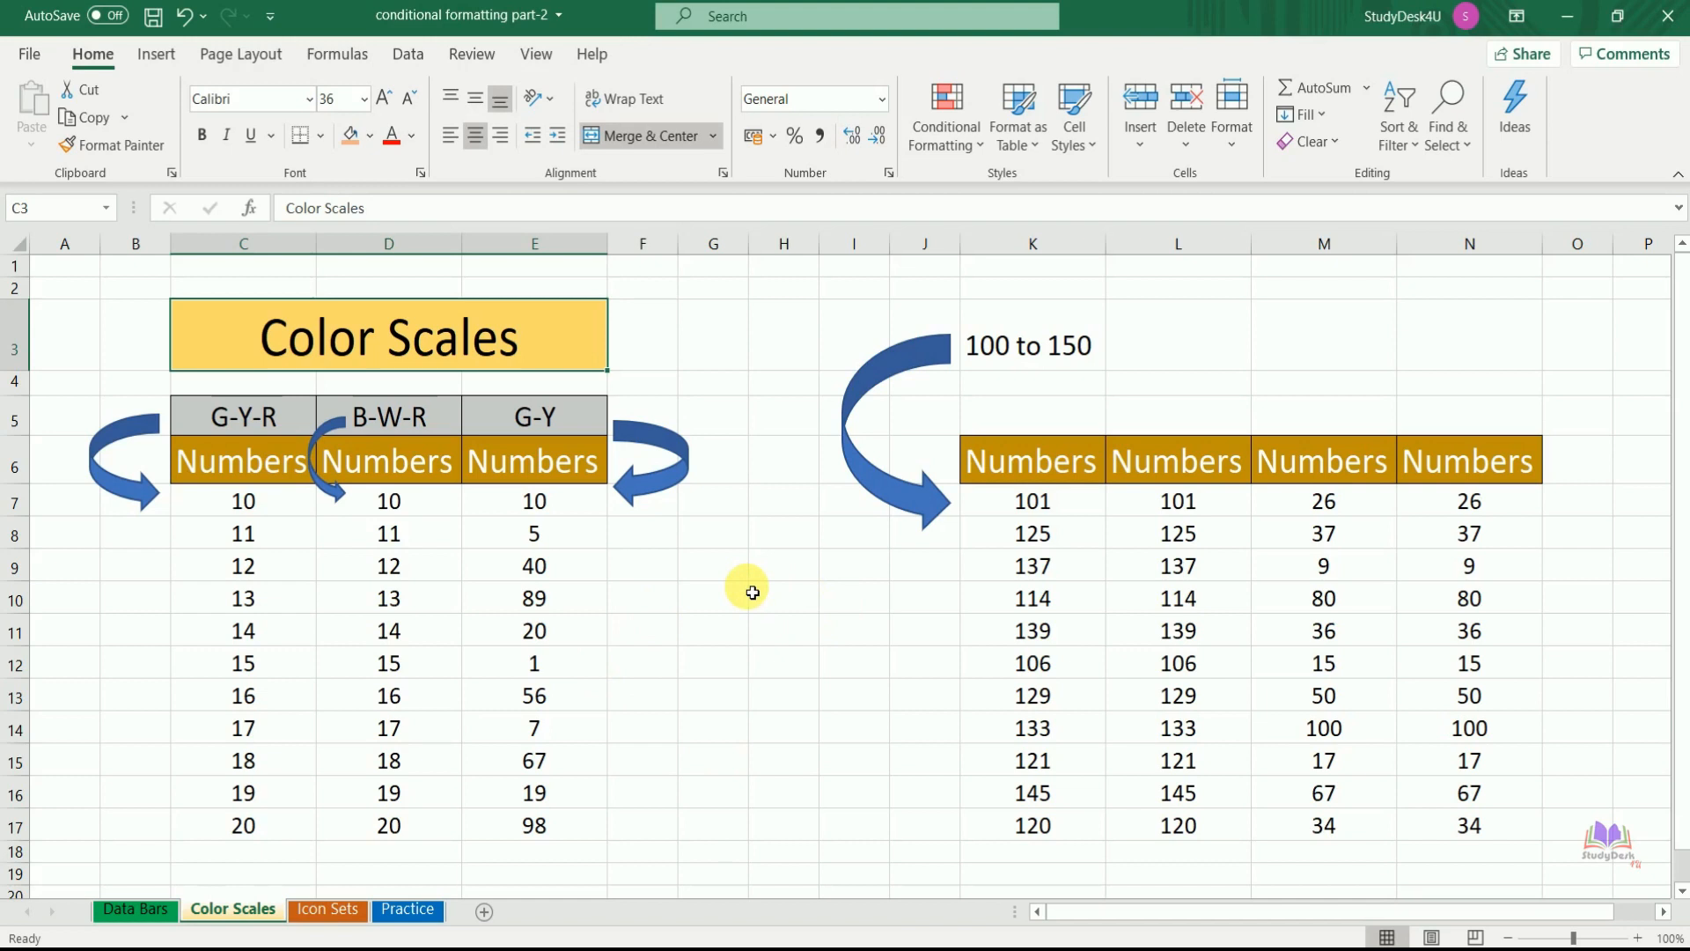
pyautogui.click(288, 510)
pyautogui.moveTo(288, 509); pyautogui.dragTo(303, 836)
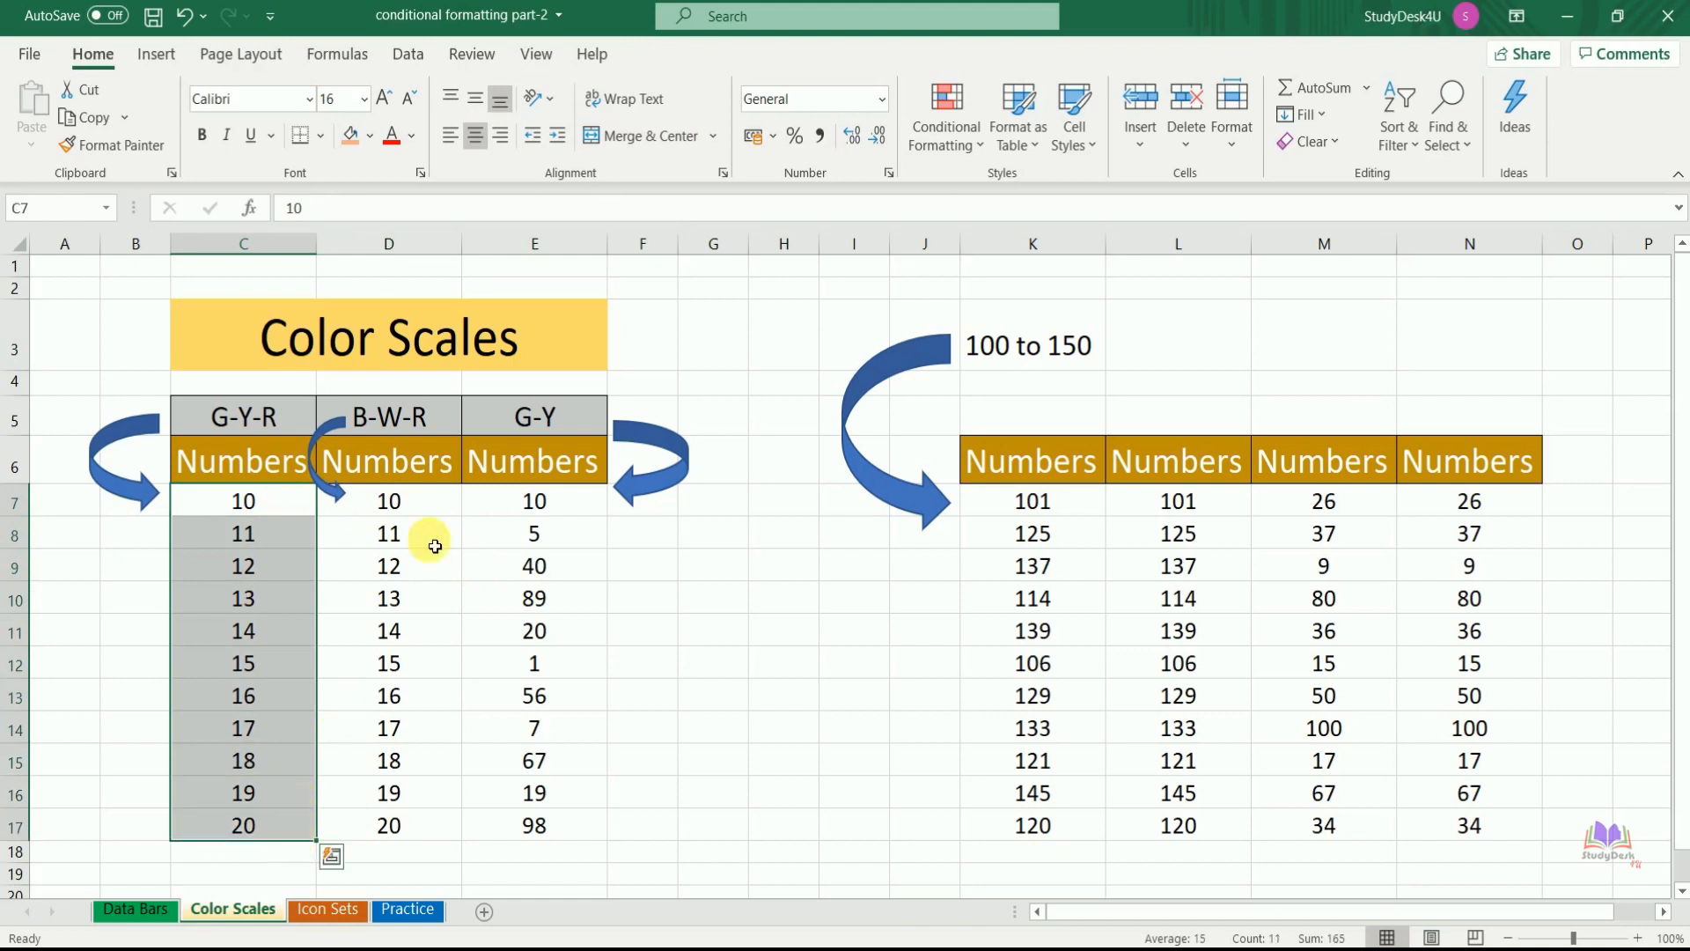
pyautogui.click(968, 151)
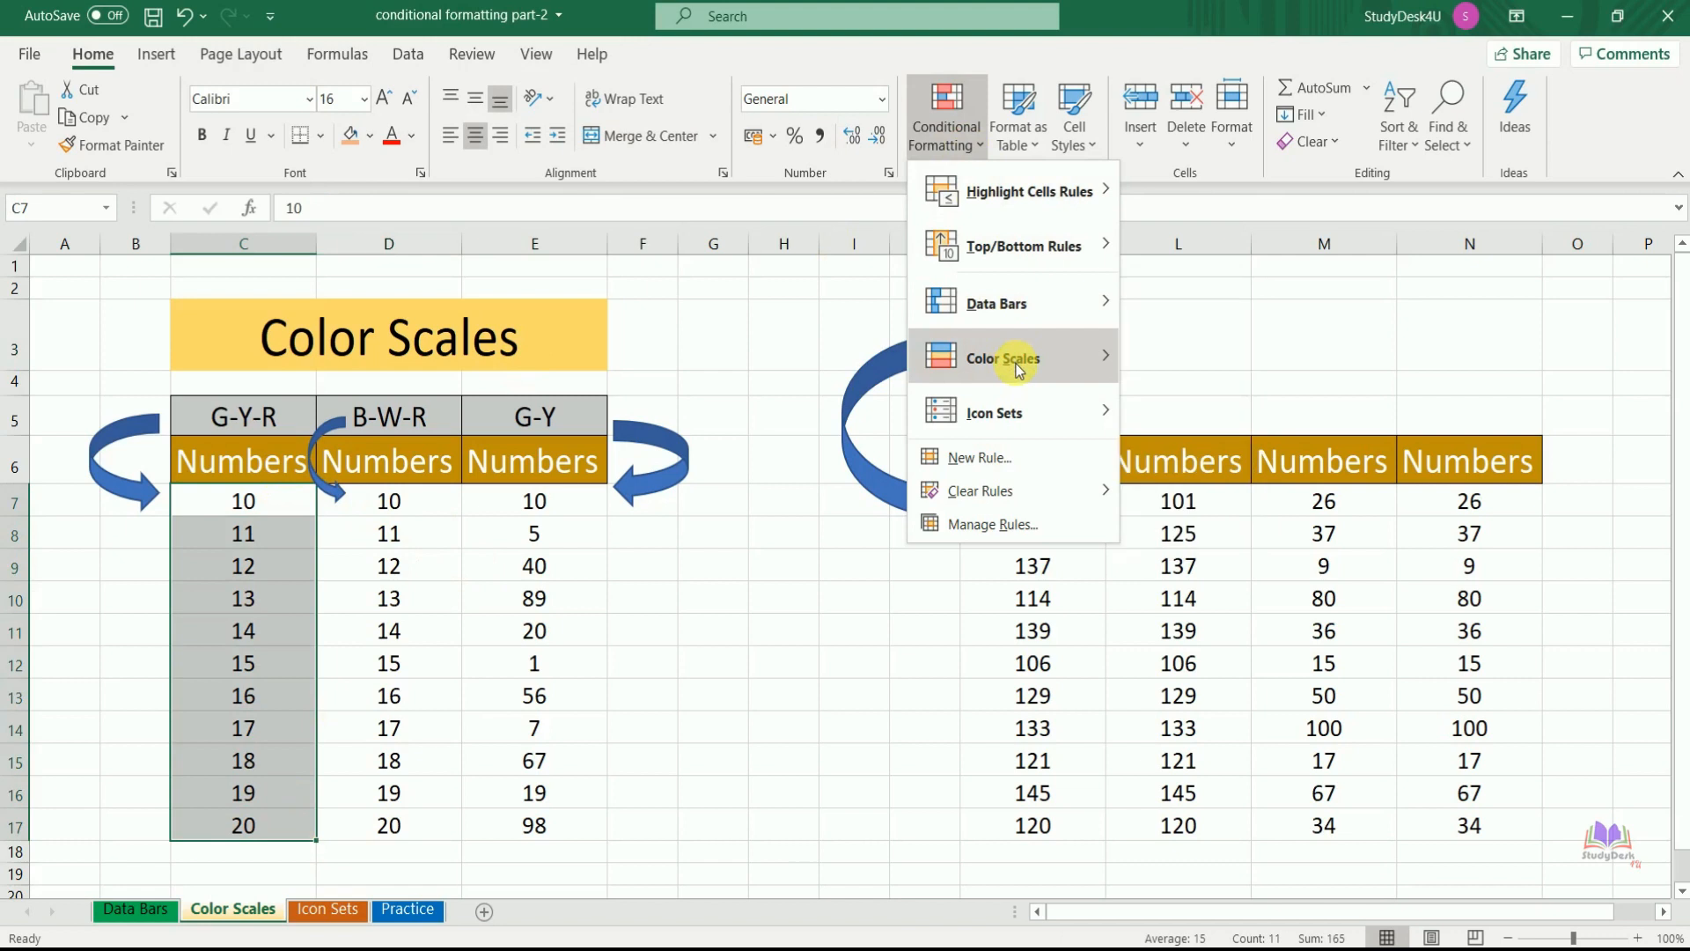
pyautogui.moveTo(1019, 369)
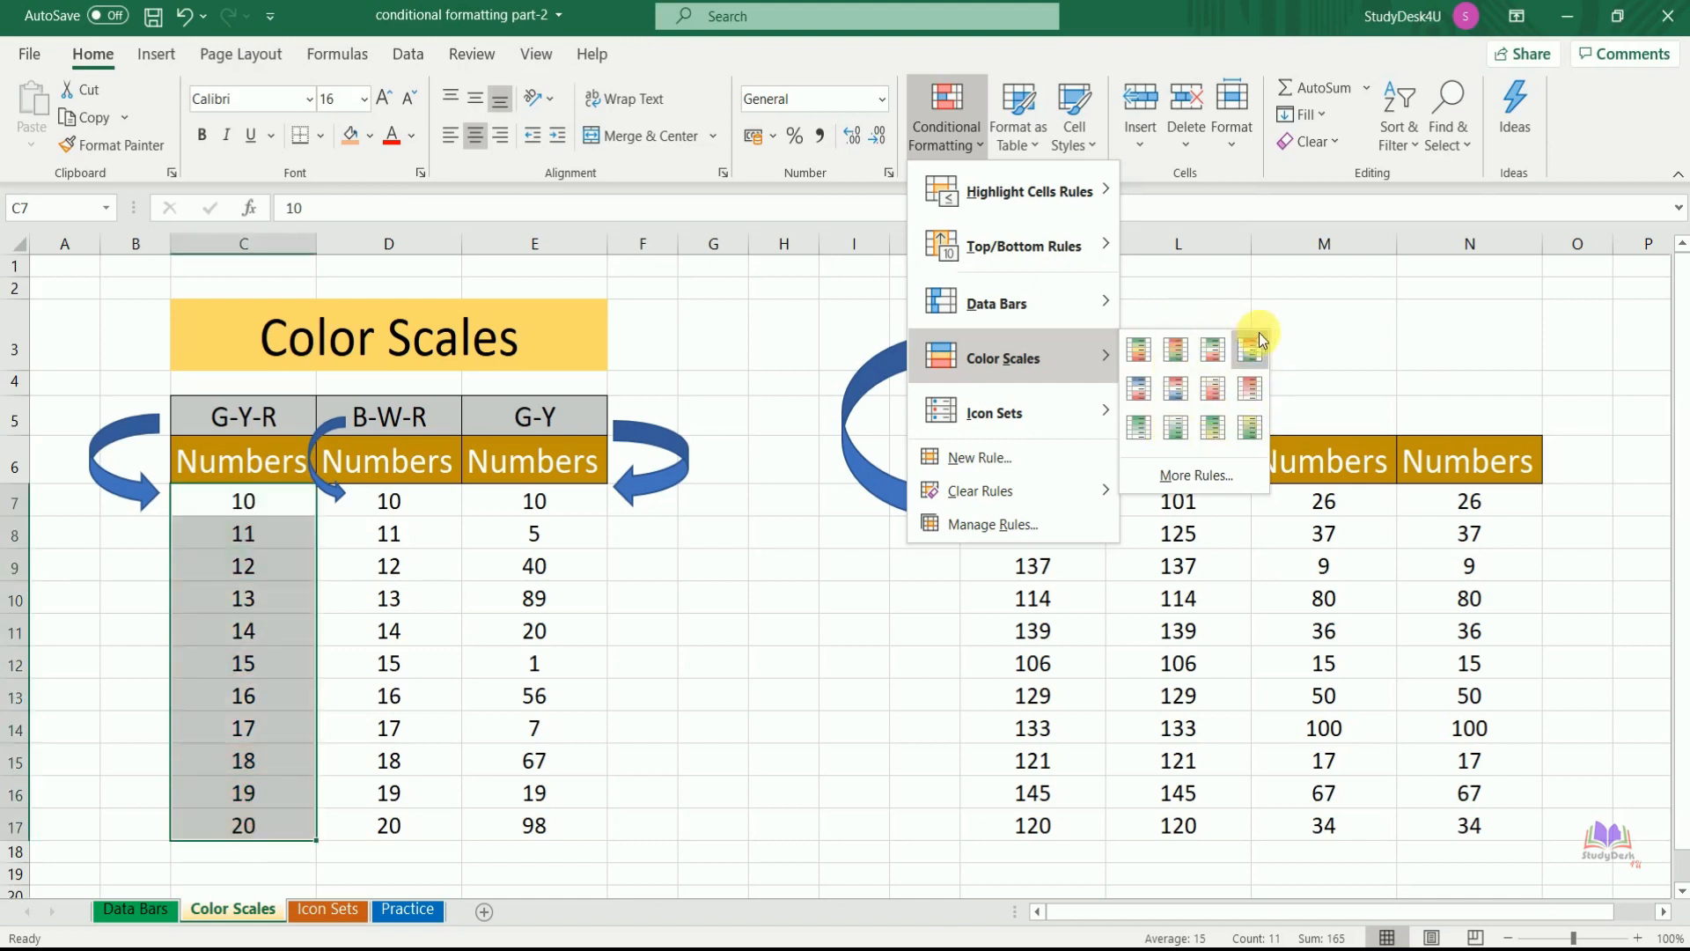
pyautogui.click(1146, 350)
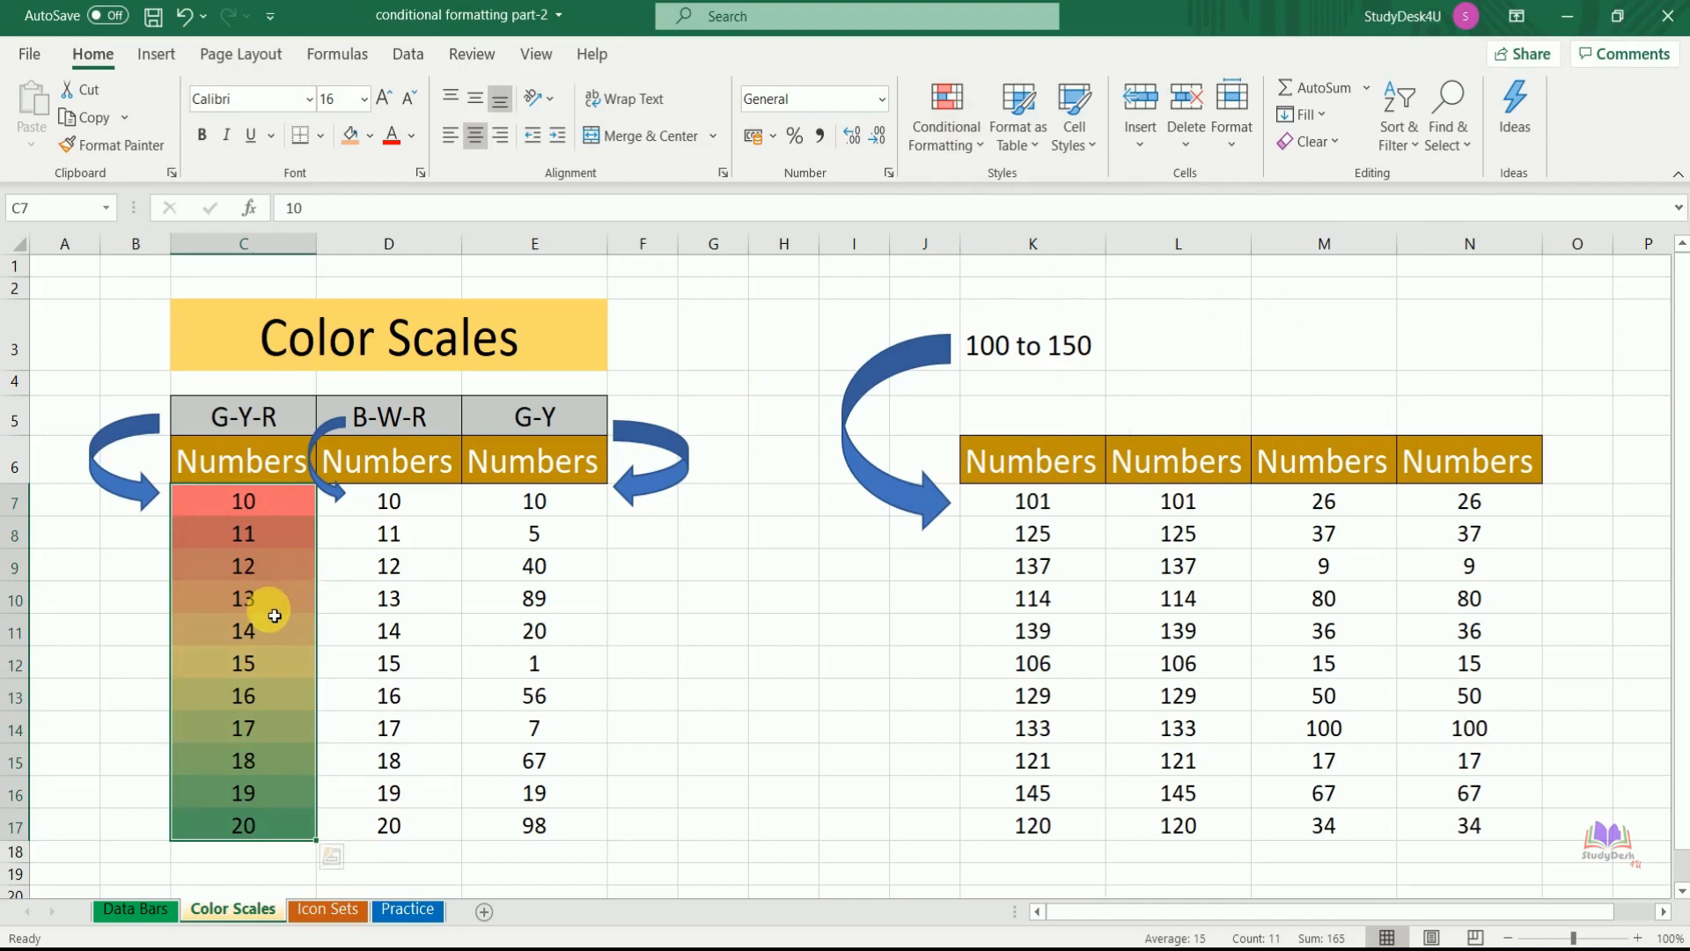
pyautogui.click(255, 506)
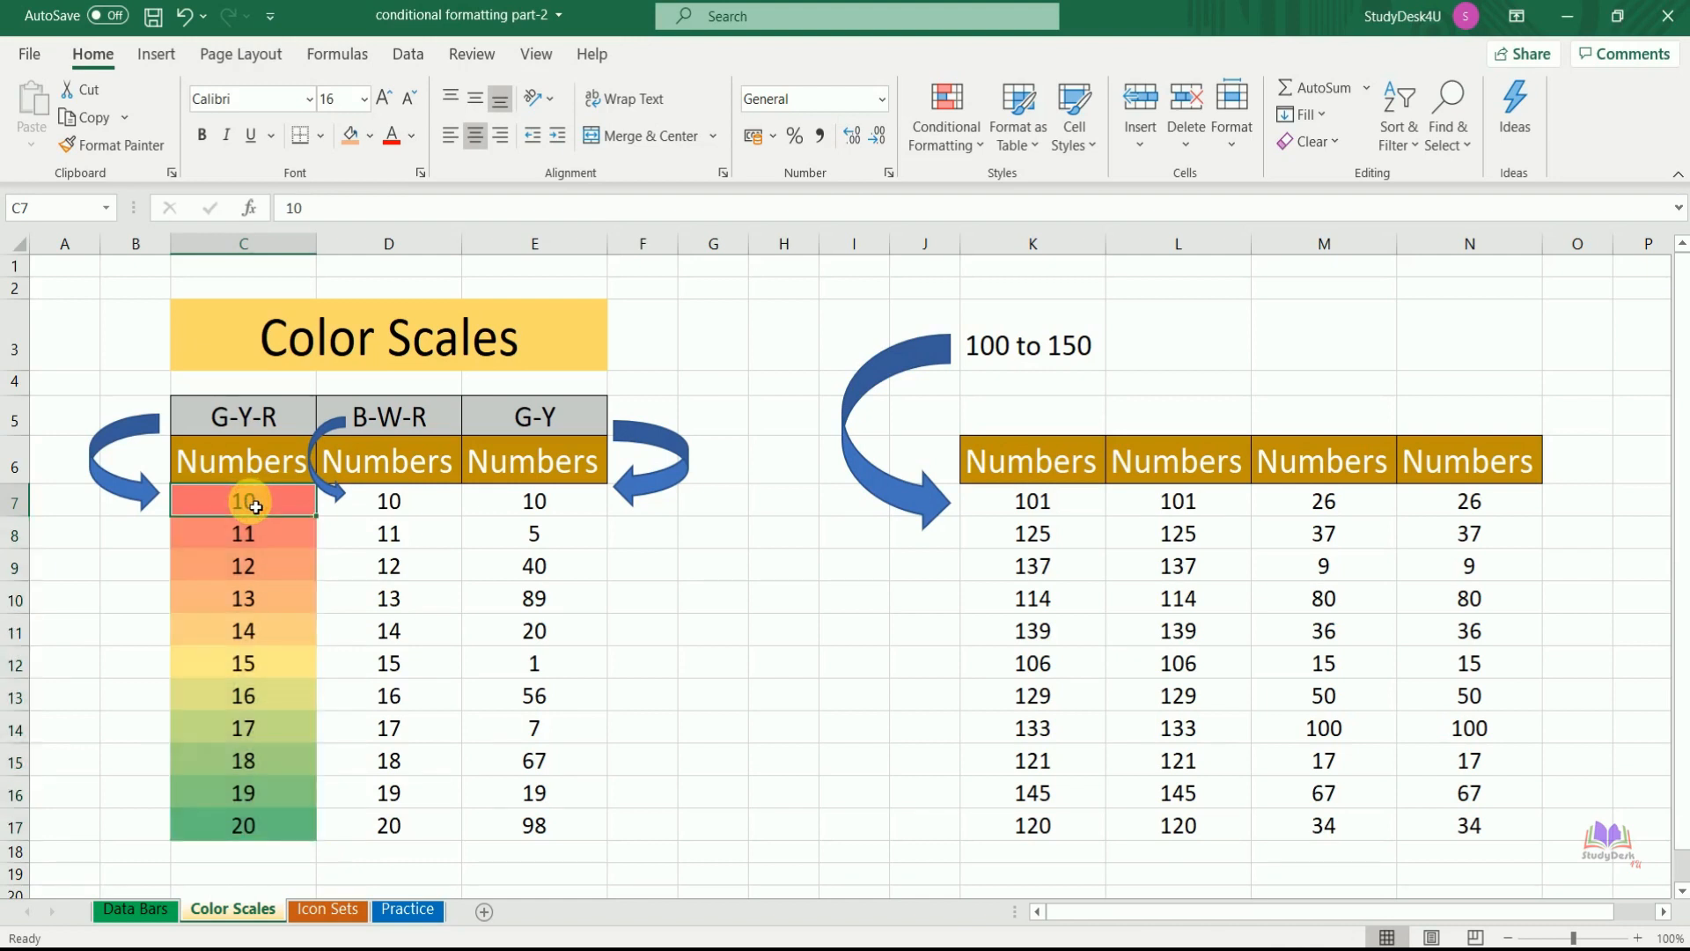
pyautogui.click(254, 827)
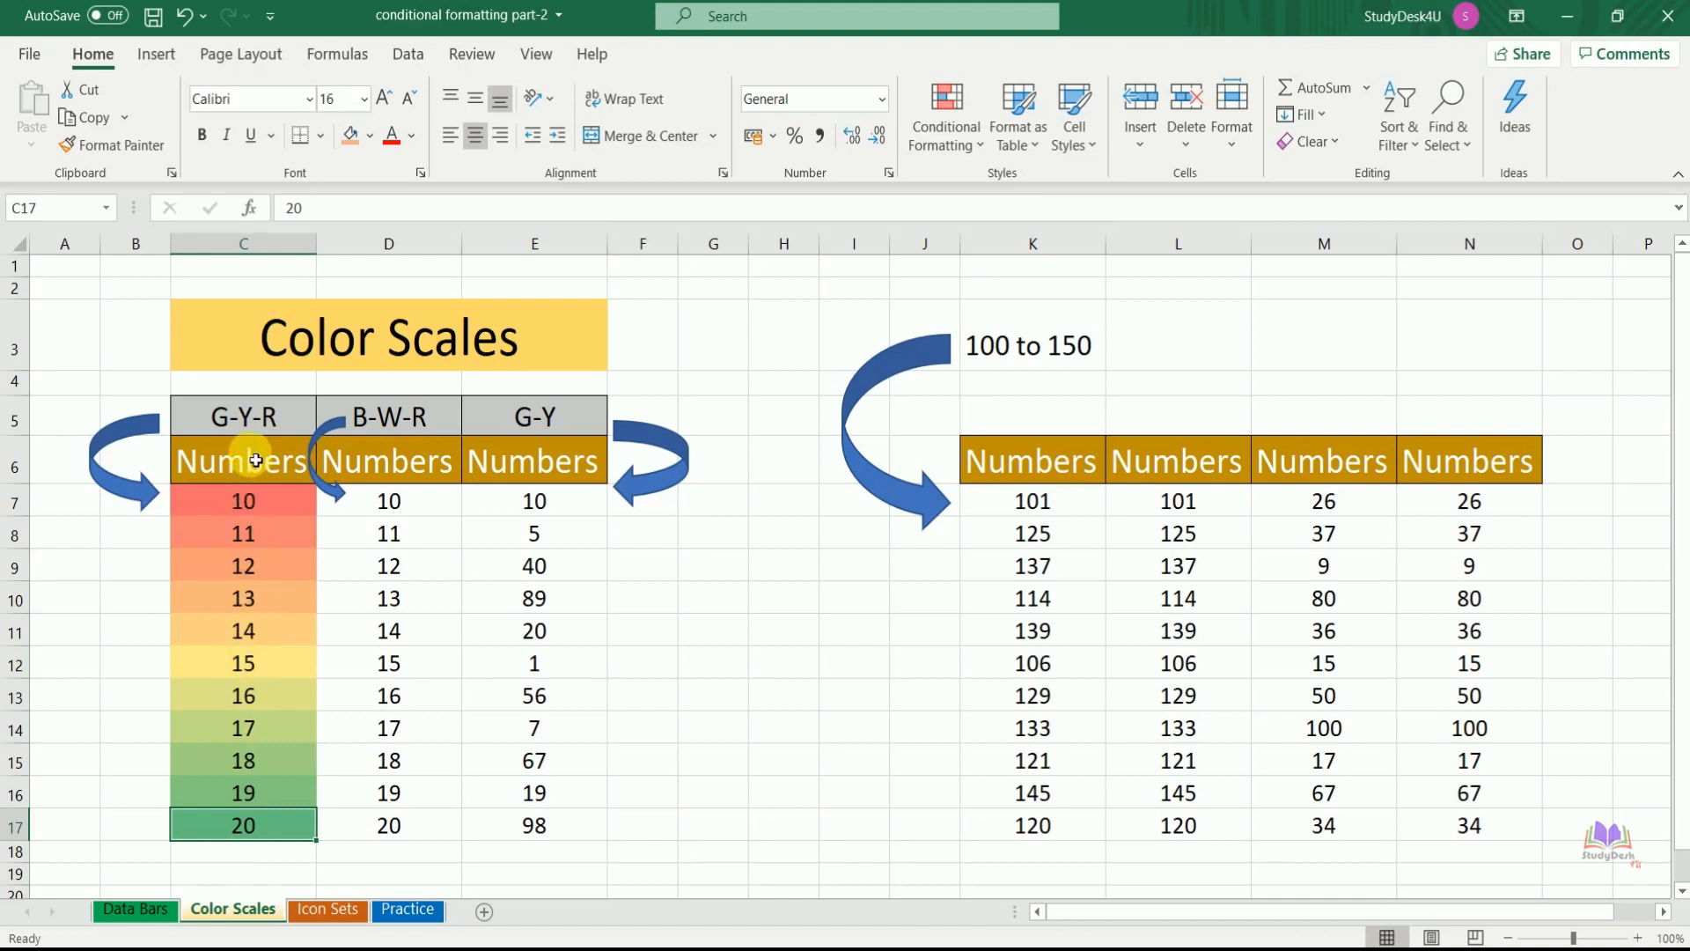
# Step: Apply the Blue - White - Red color scale to the numbers in D7:D17
pyautogui.click(419, 511)
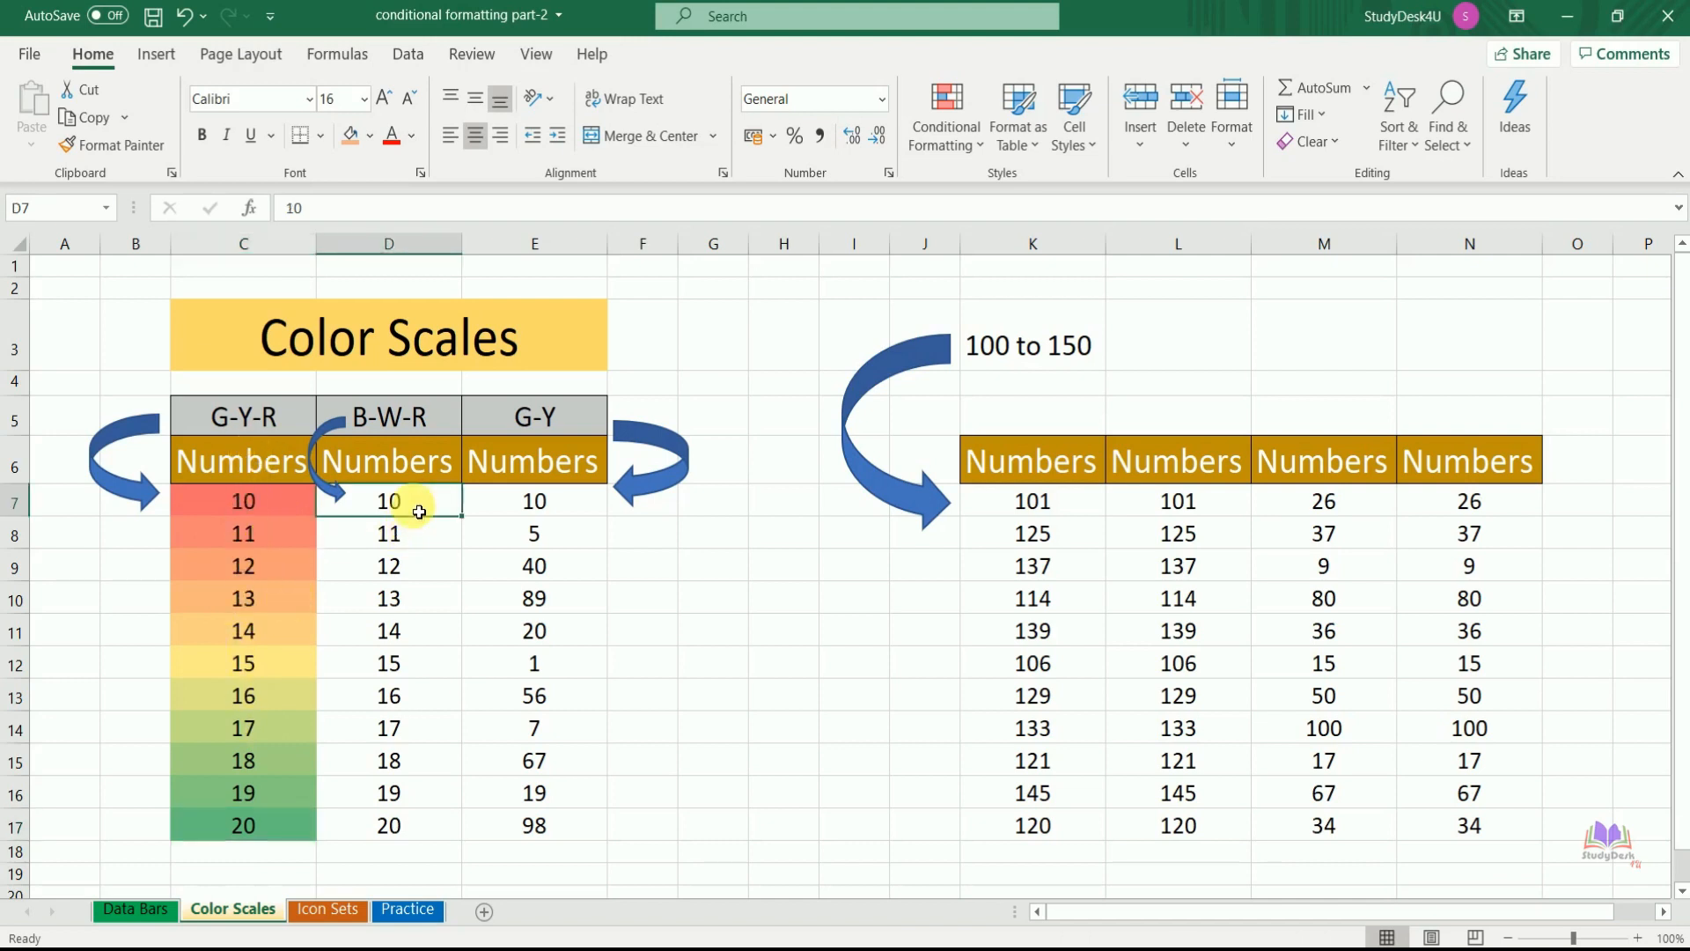
pyautogui.moveTo(419, 512); pyautogui.dragTo(438, 837)
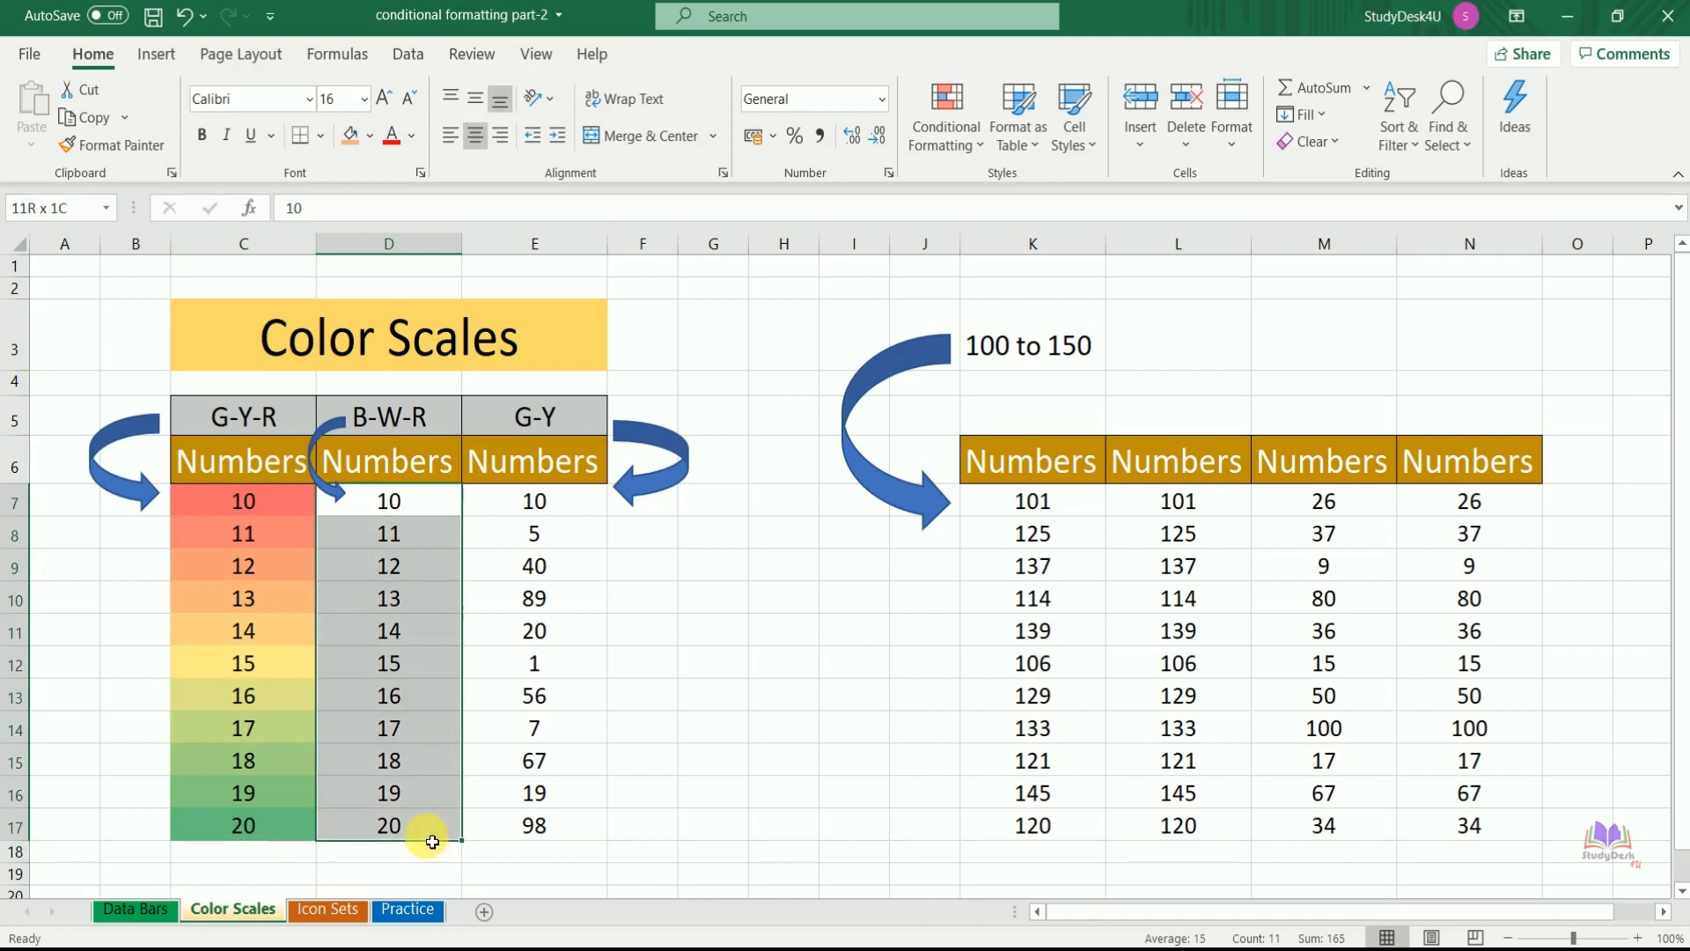
pyautogui.click(953, 136)
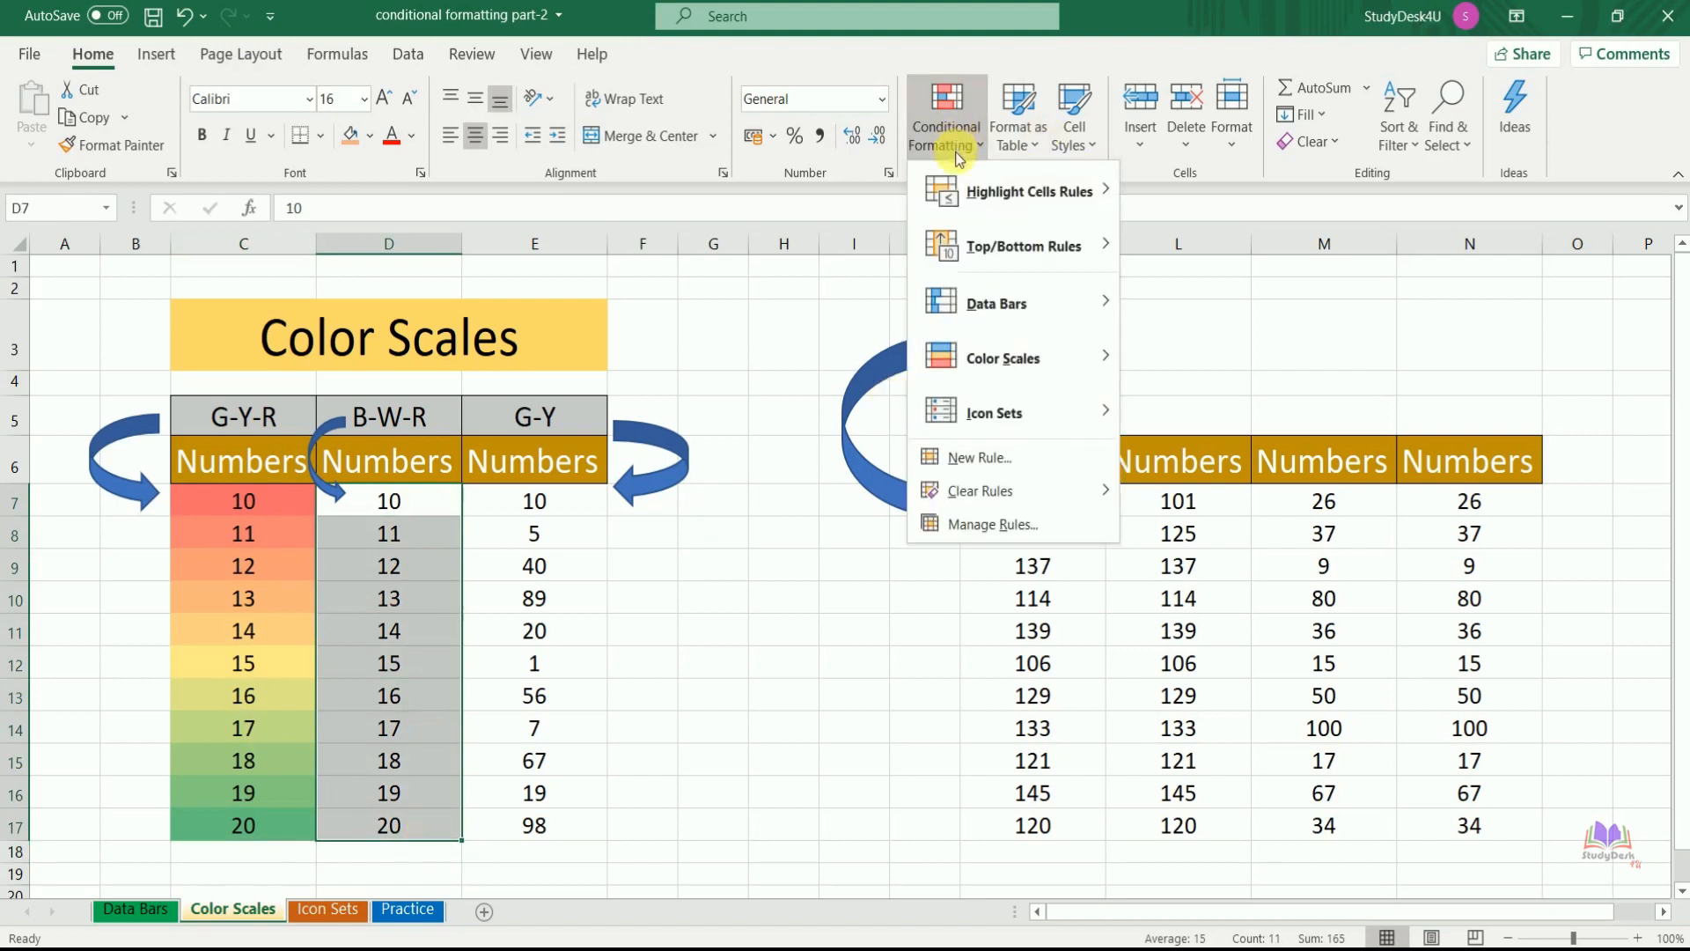
pyautogui.moveTo(1012, 359)
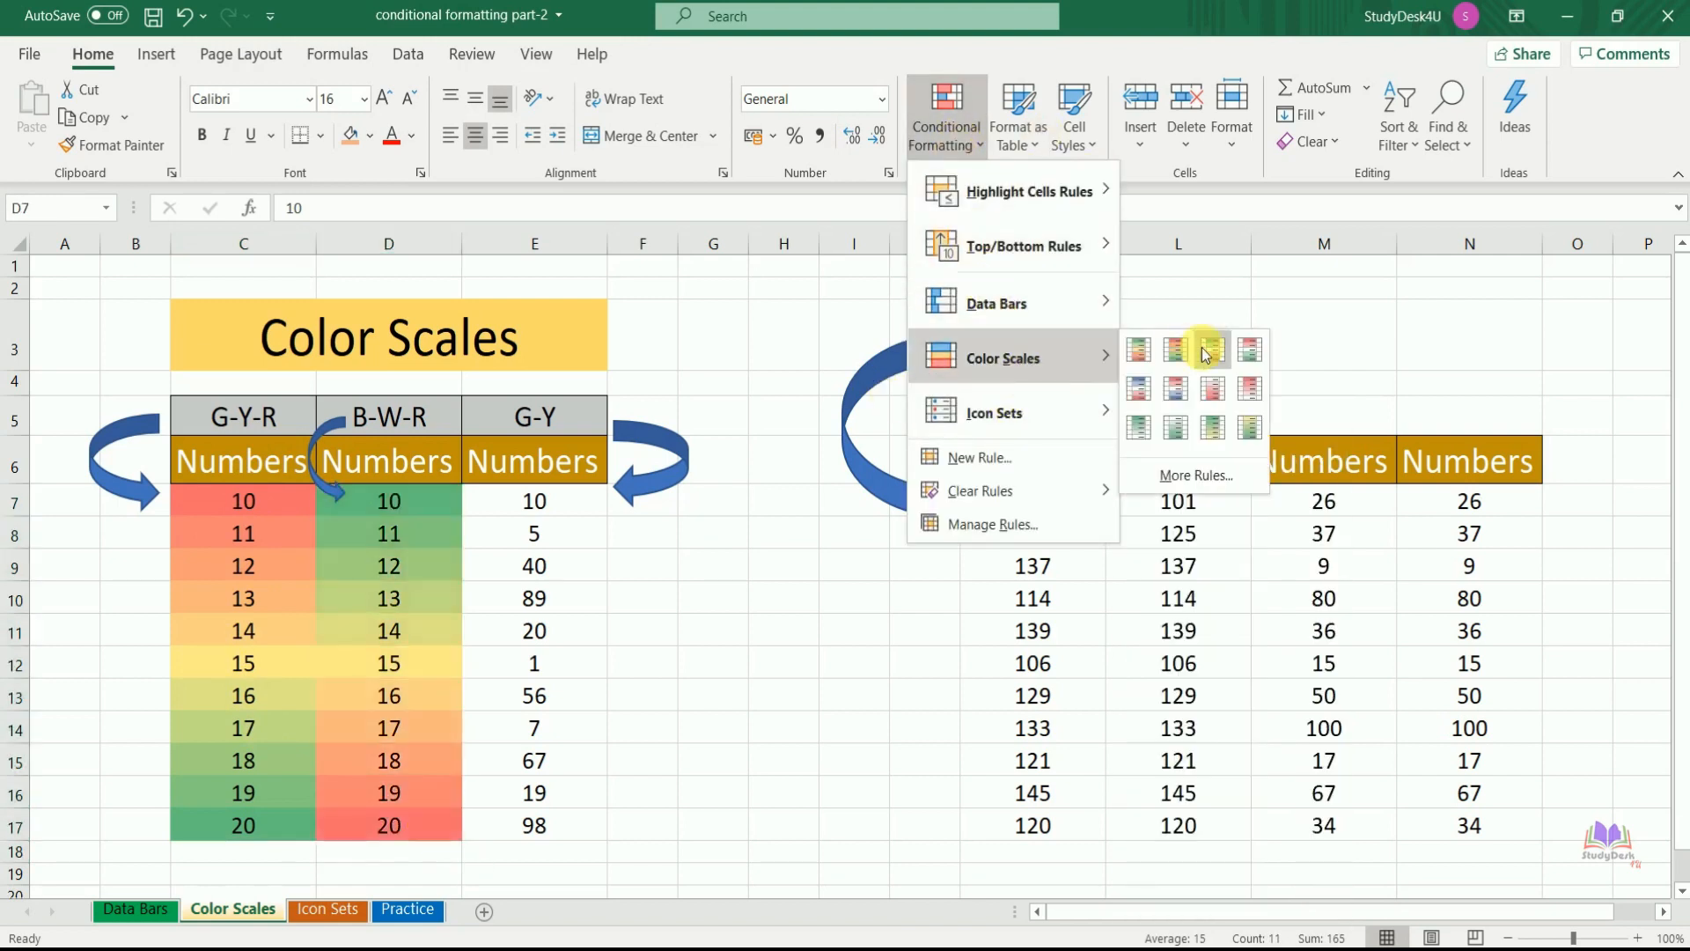
pyautogui.click(1138, 393)
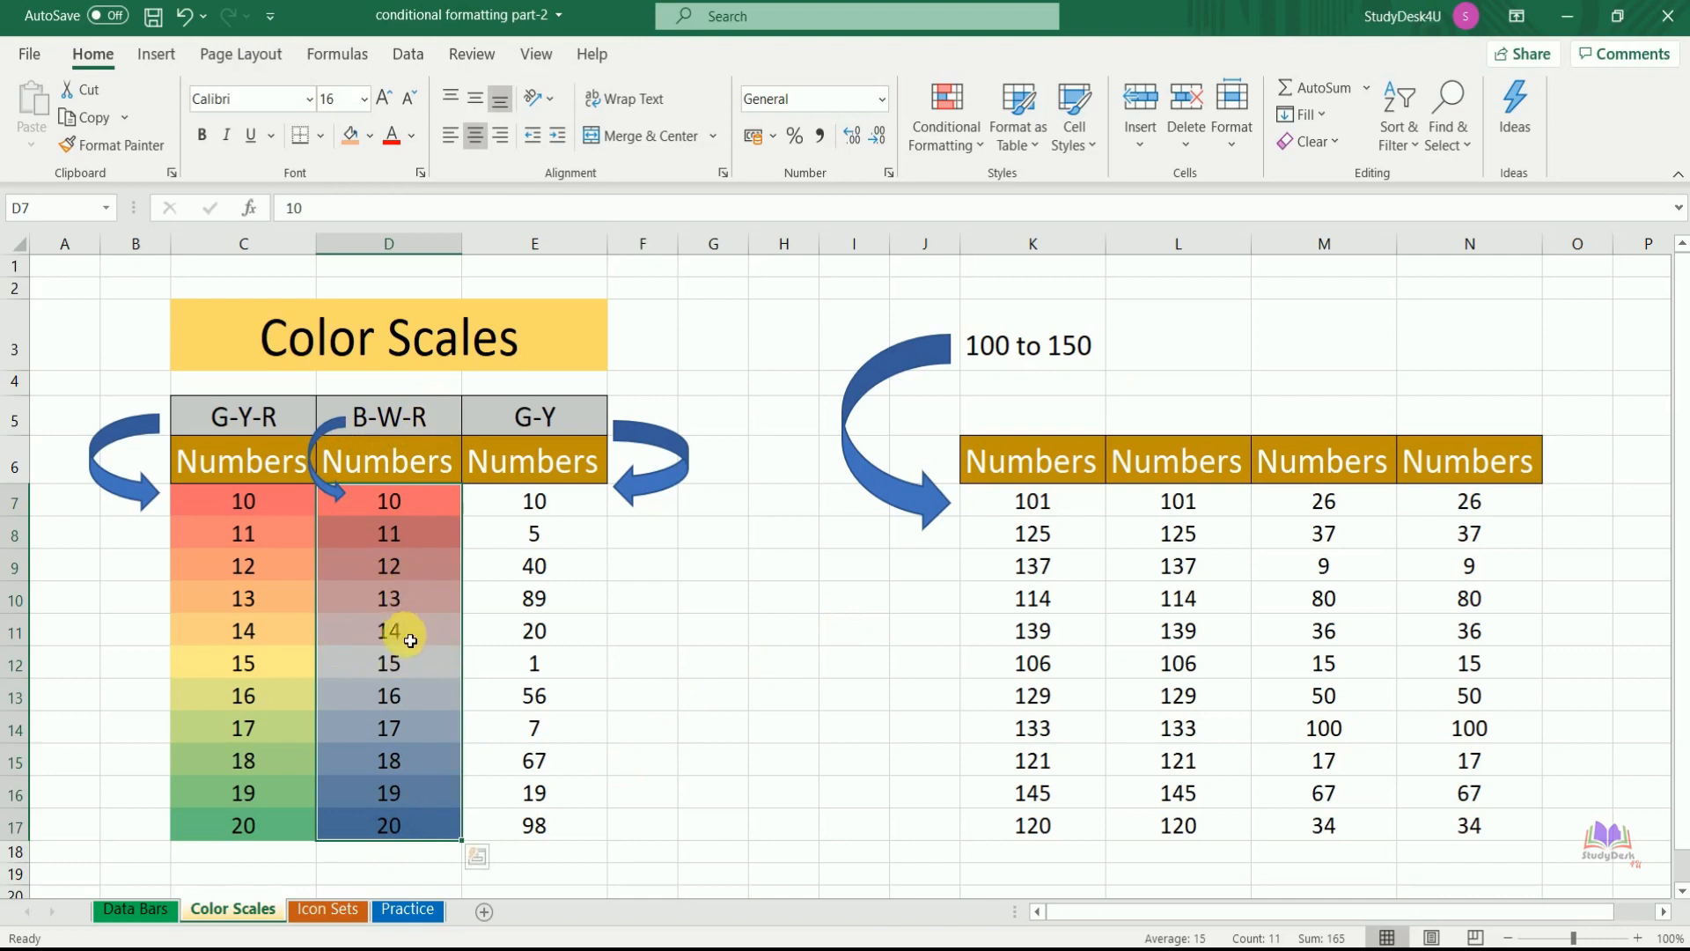
# Step: Change the number in D11 to 2 and the one in D14 to 22 to test the color scale
pyautogui.click(413, 642)
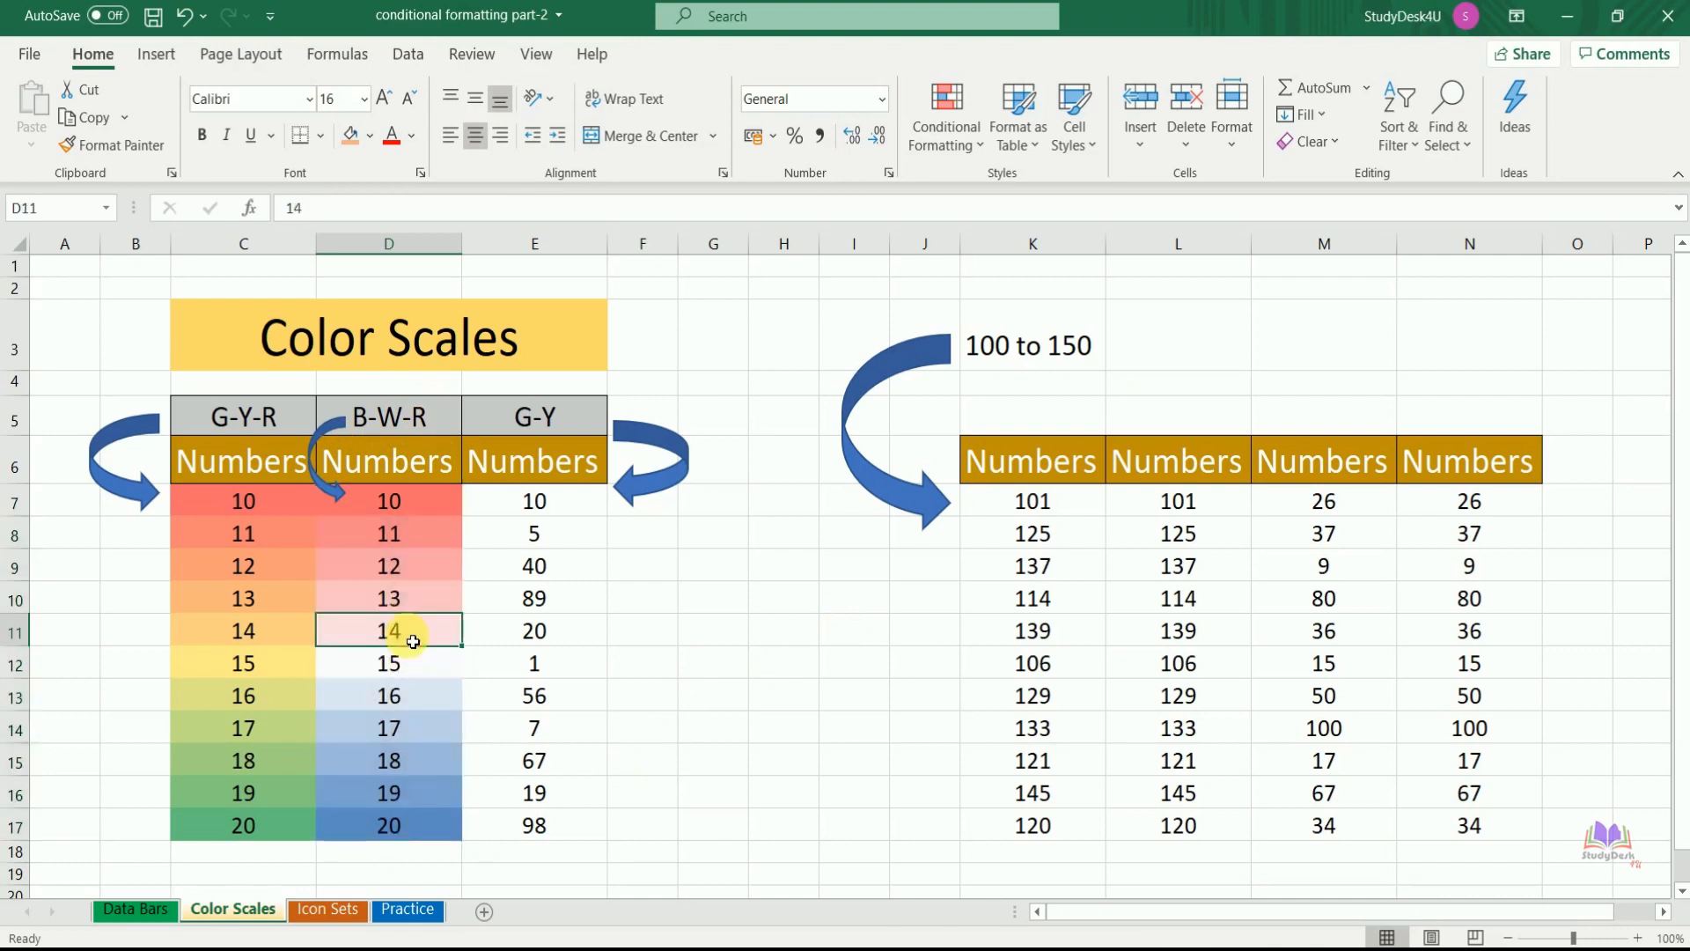
pyautogui.write('2')
pyautogui.press('Tab')
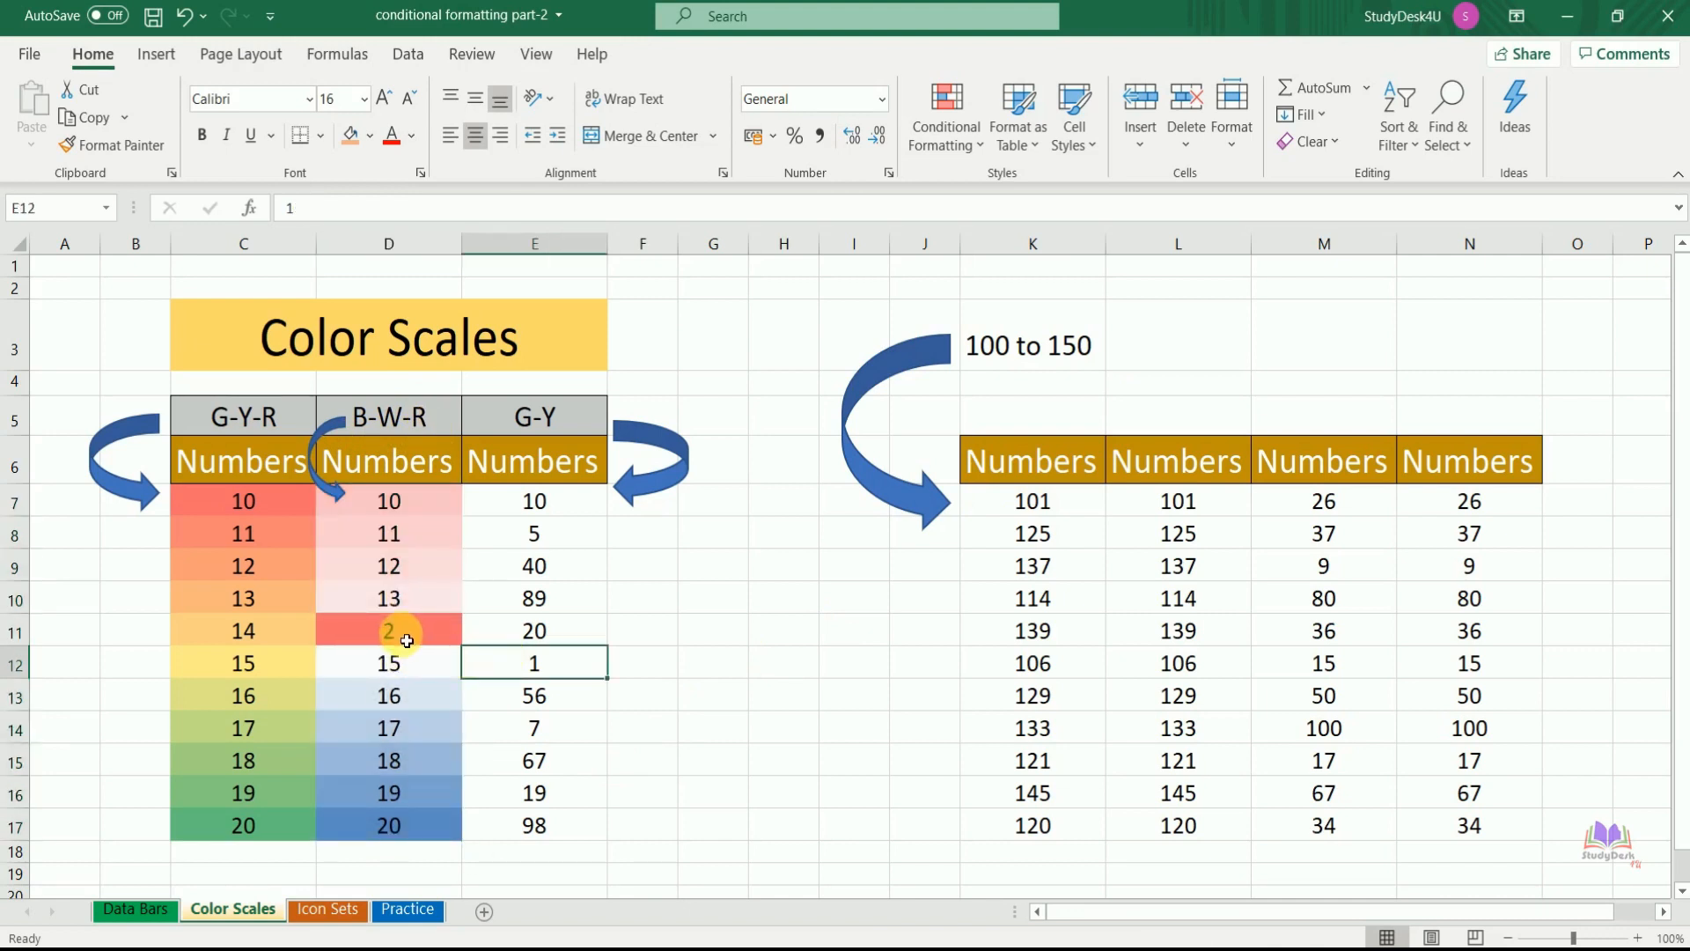
pyautogui.click(407, 640)
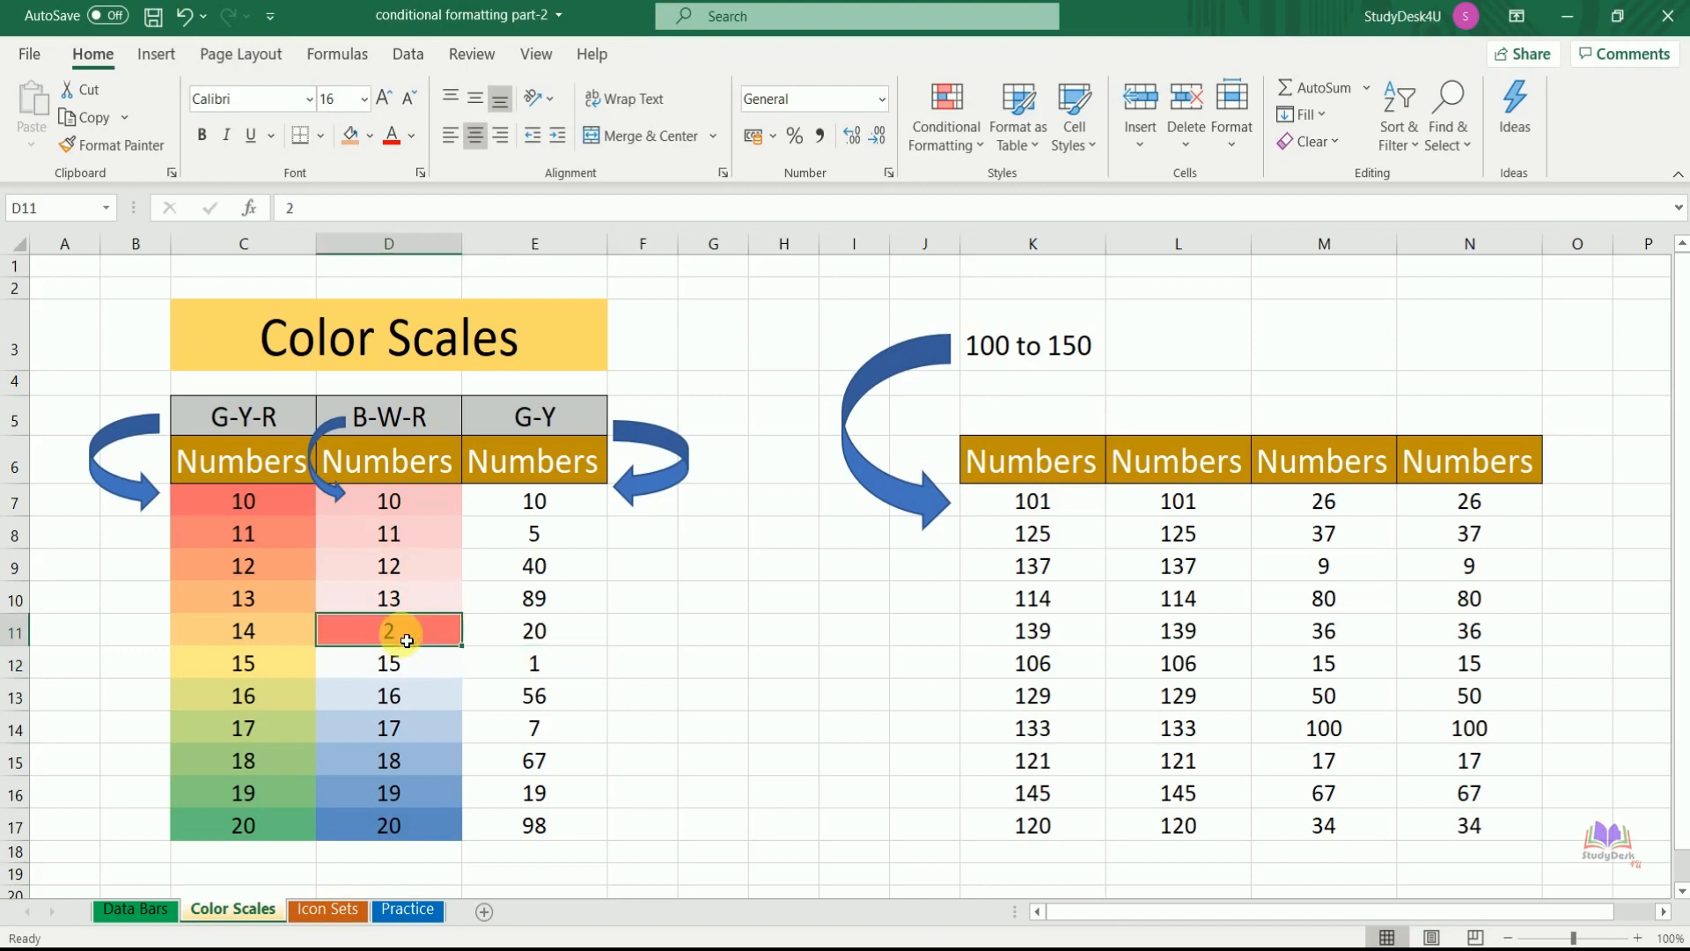
pyautogui.click(403, 743)
pyautogui.write('22')
pyautogui.press('Tab')
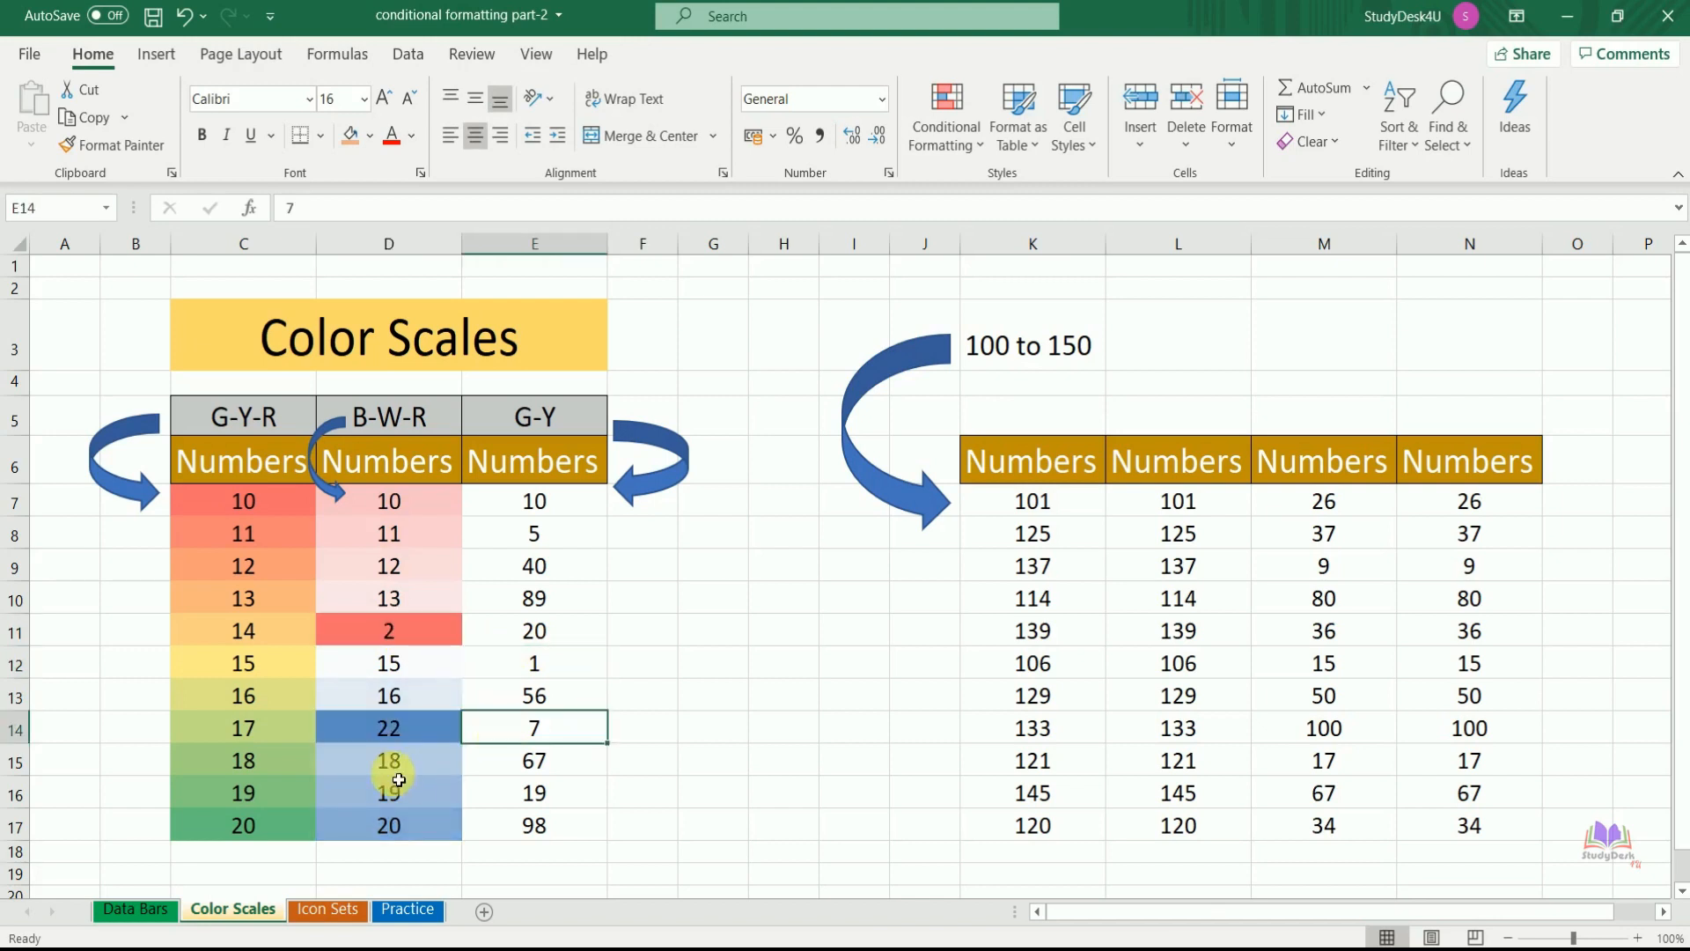
pyautogui.click(402, 742)
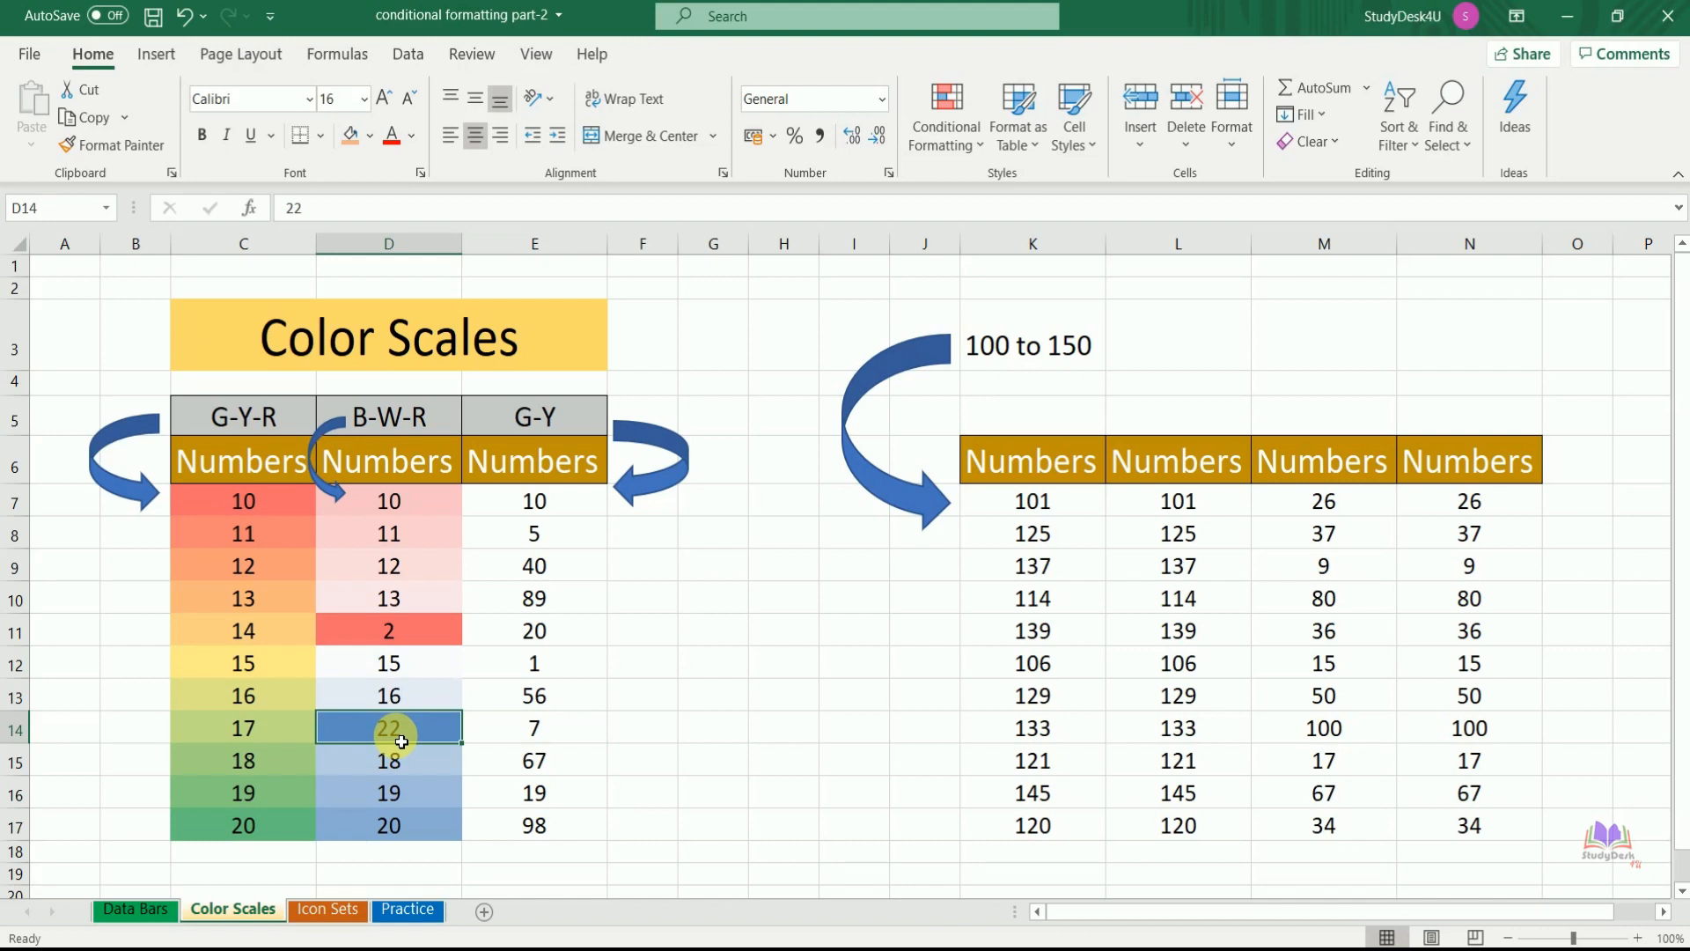
# Step: Apply the Green - Yellow color scale to E7:E17 and check the shading of its high and low numbers
pyautogui.click(568, 502)
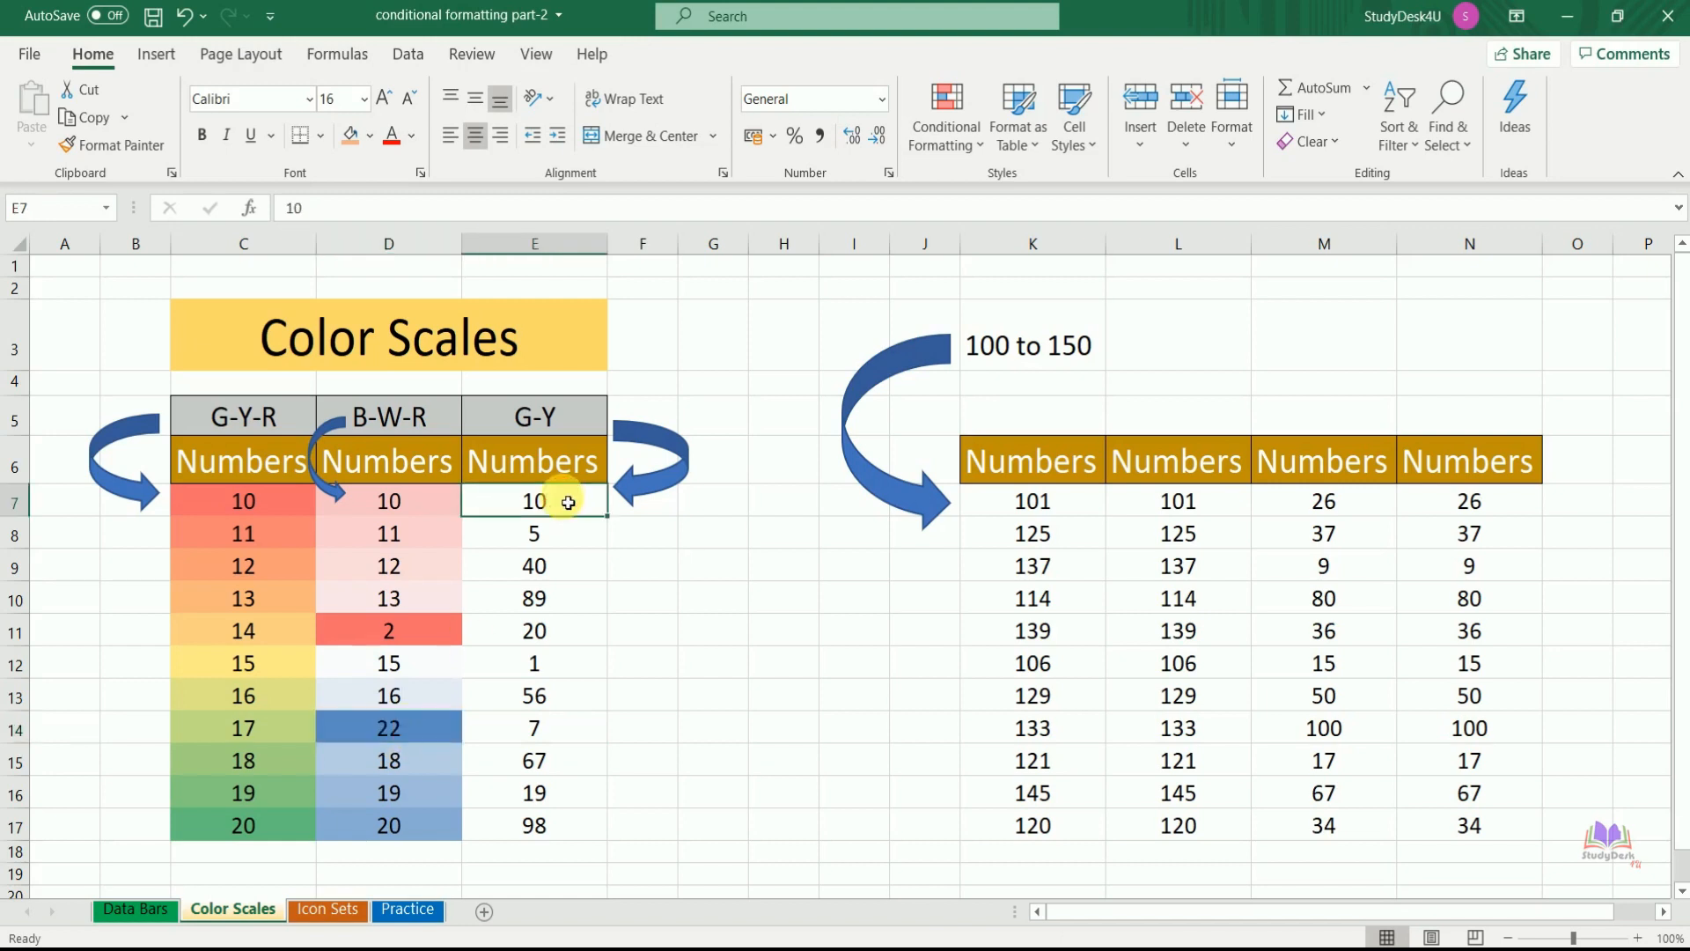
pyautogui.moveTo(568, 502); pyautogui.dragTo(560, 835)
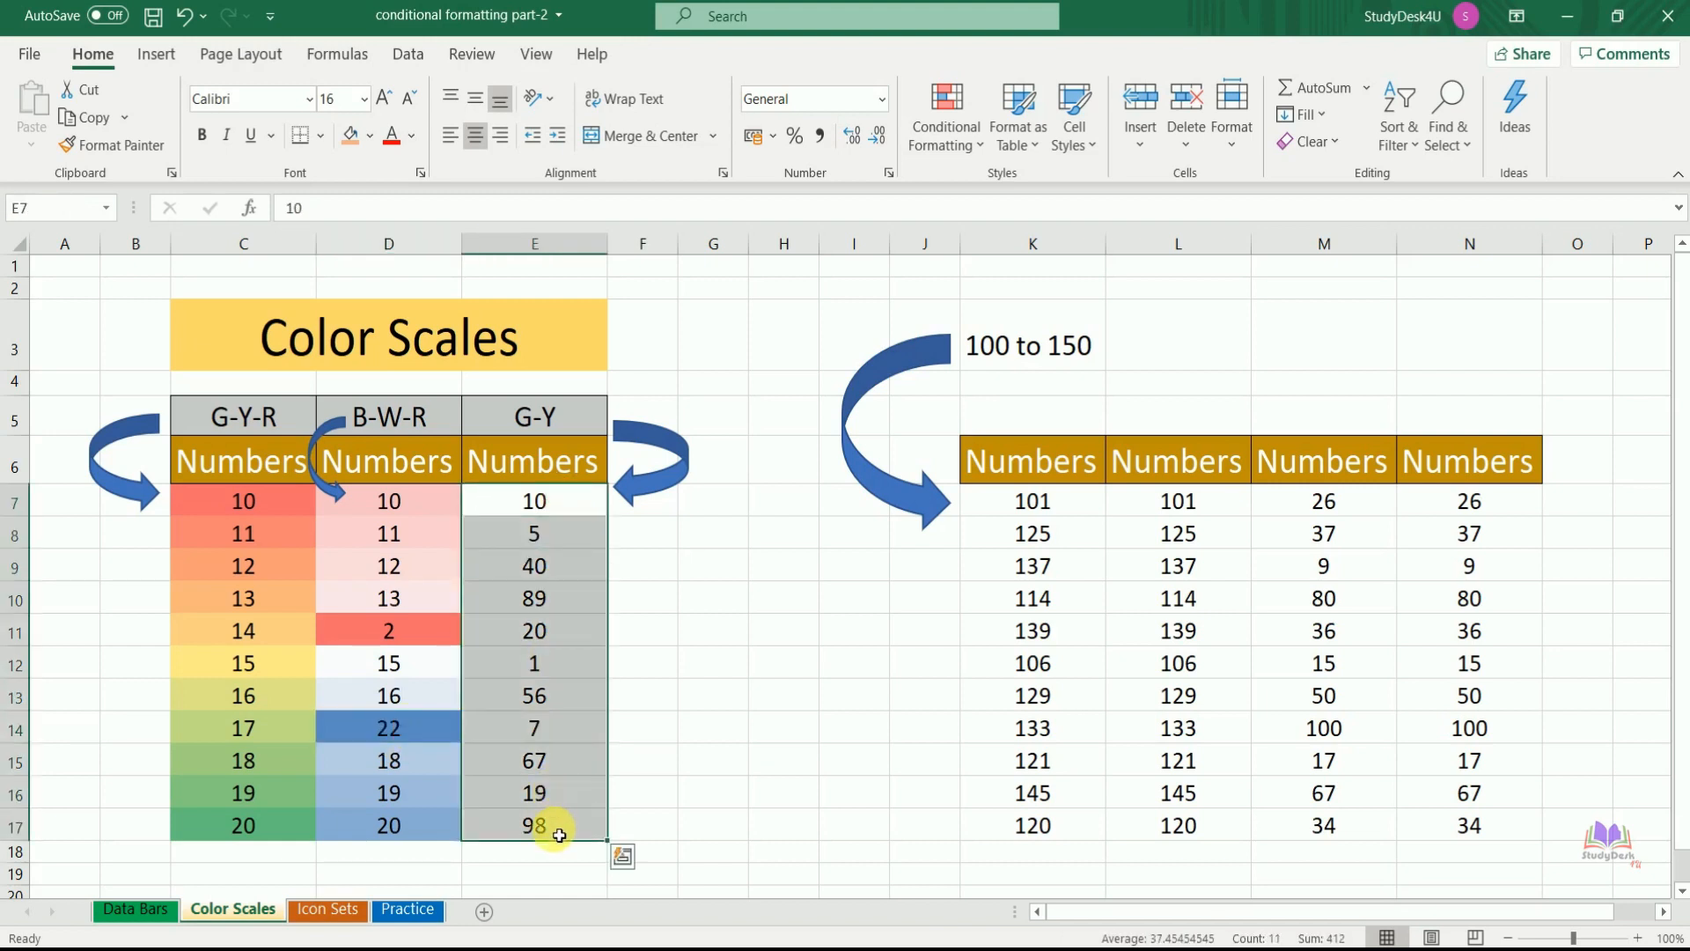
pyautogui.click(960, 148)
pyautogui.moveTo(1100, 363)
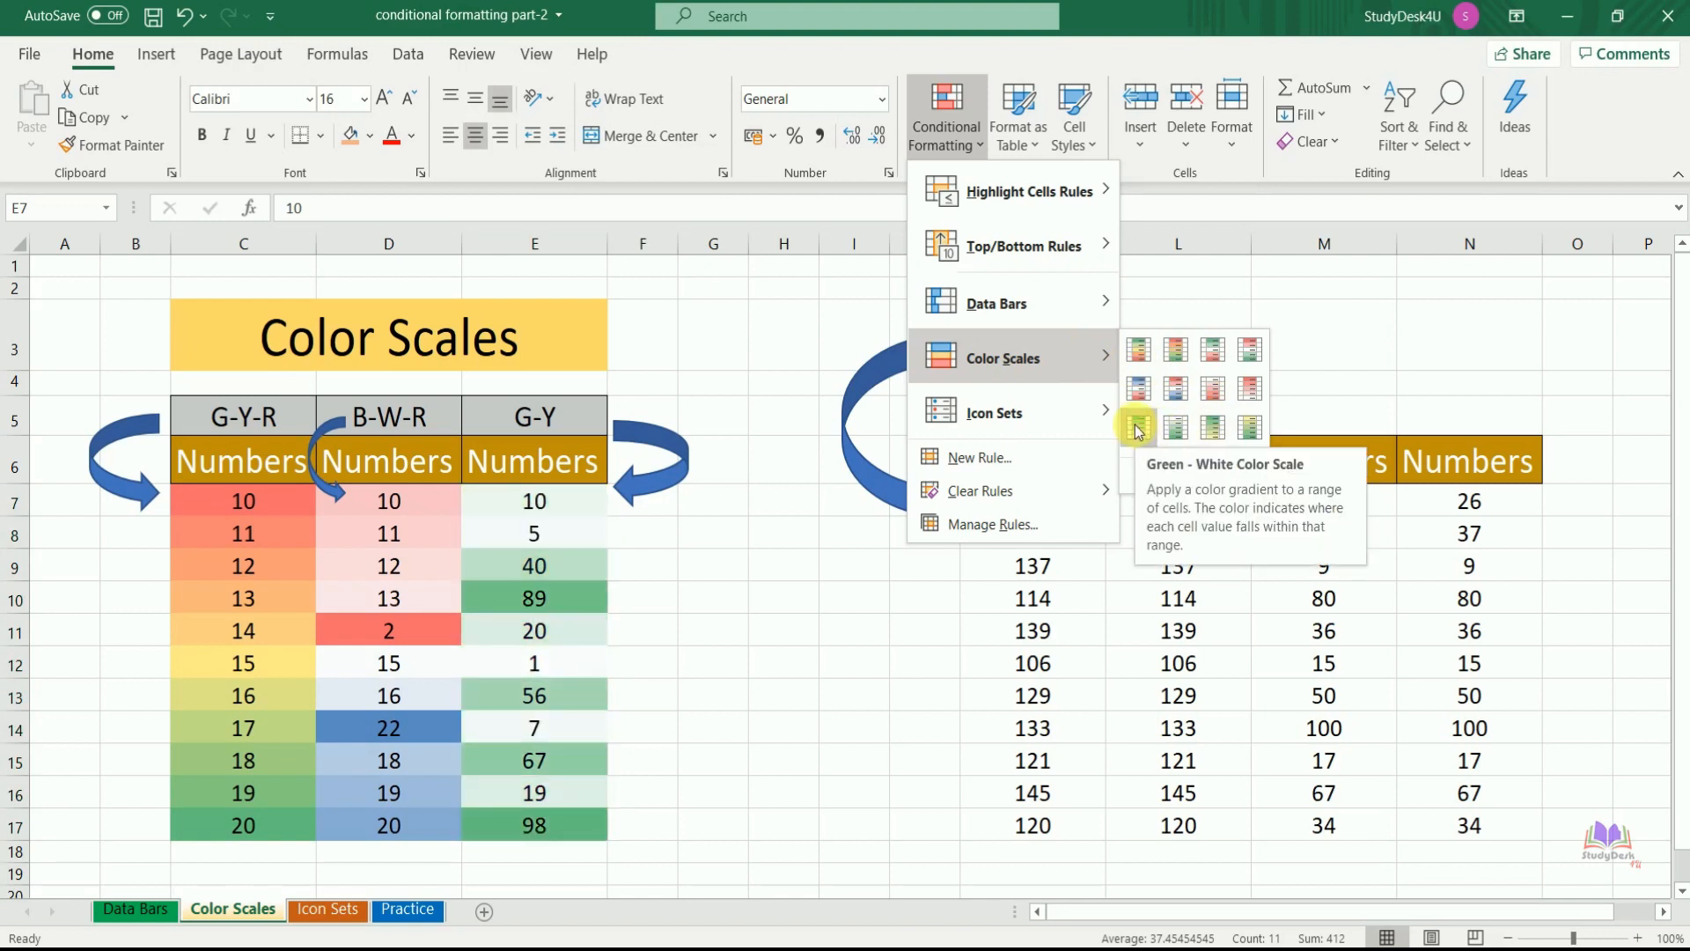
pyautogui.click(1220, 429)
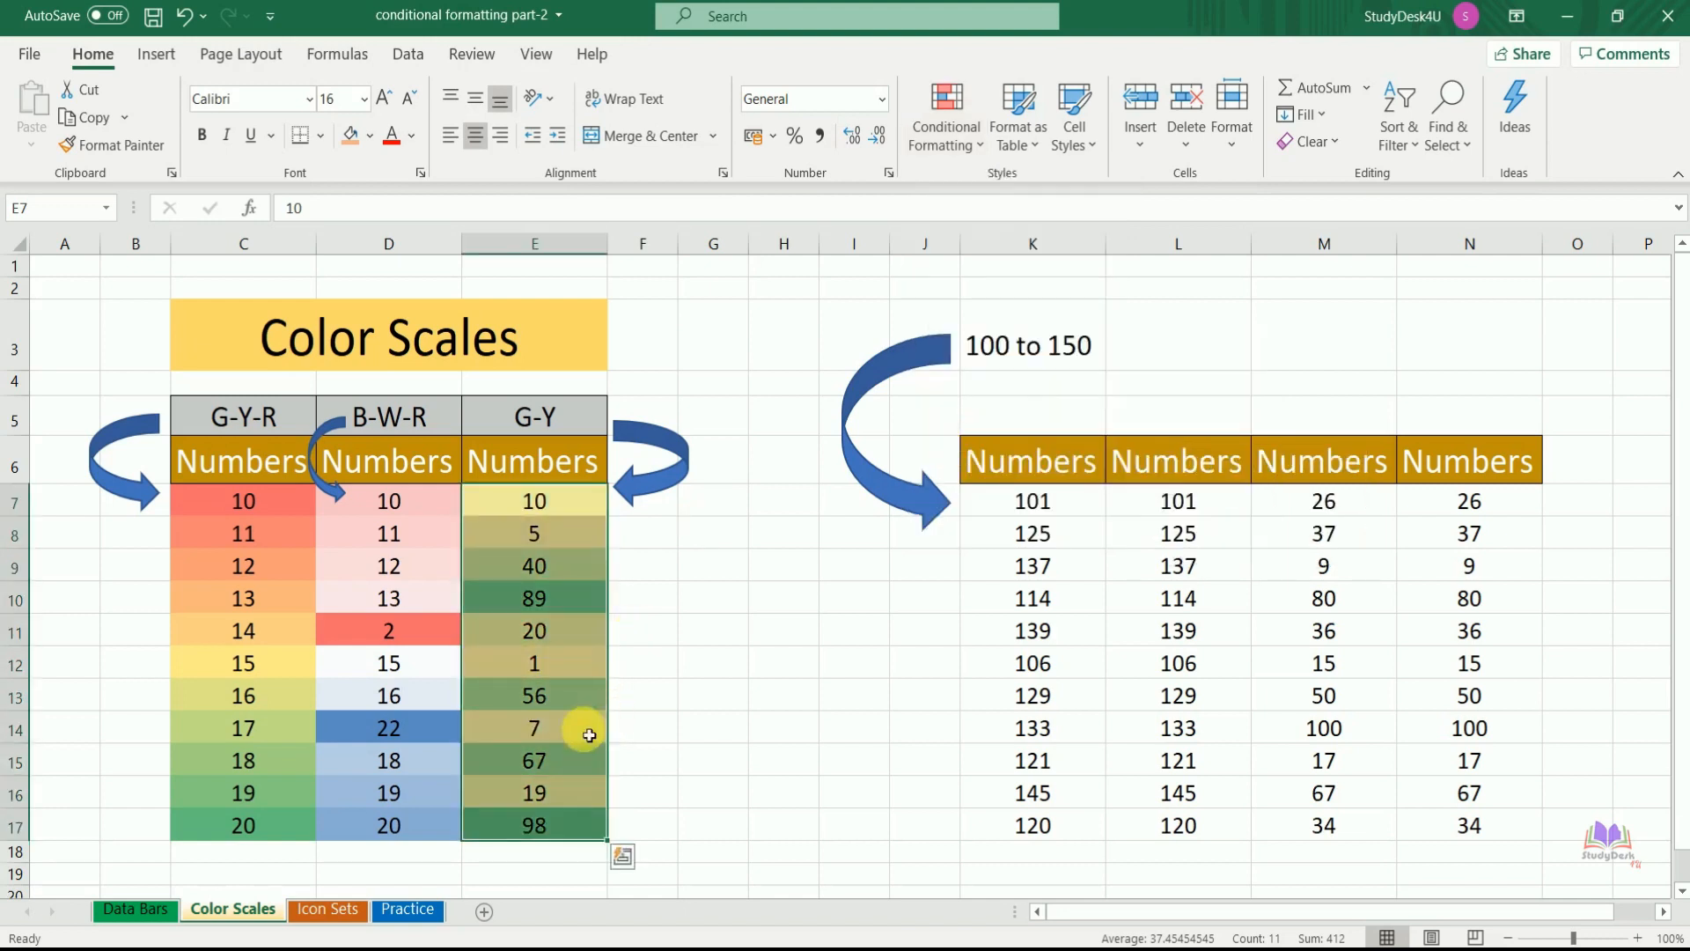
pyautogui.click(574, 609)
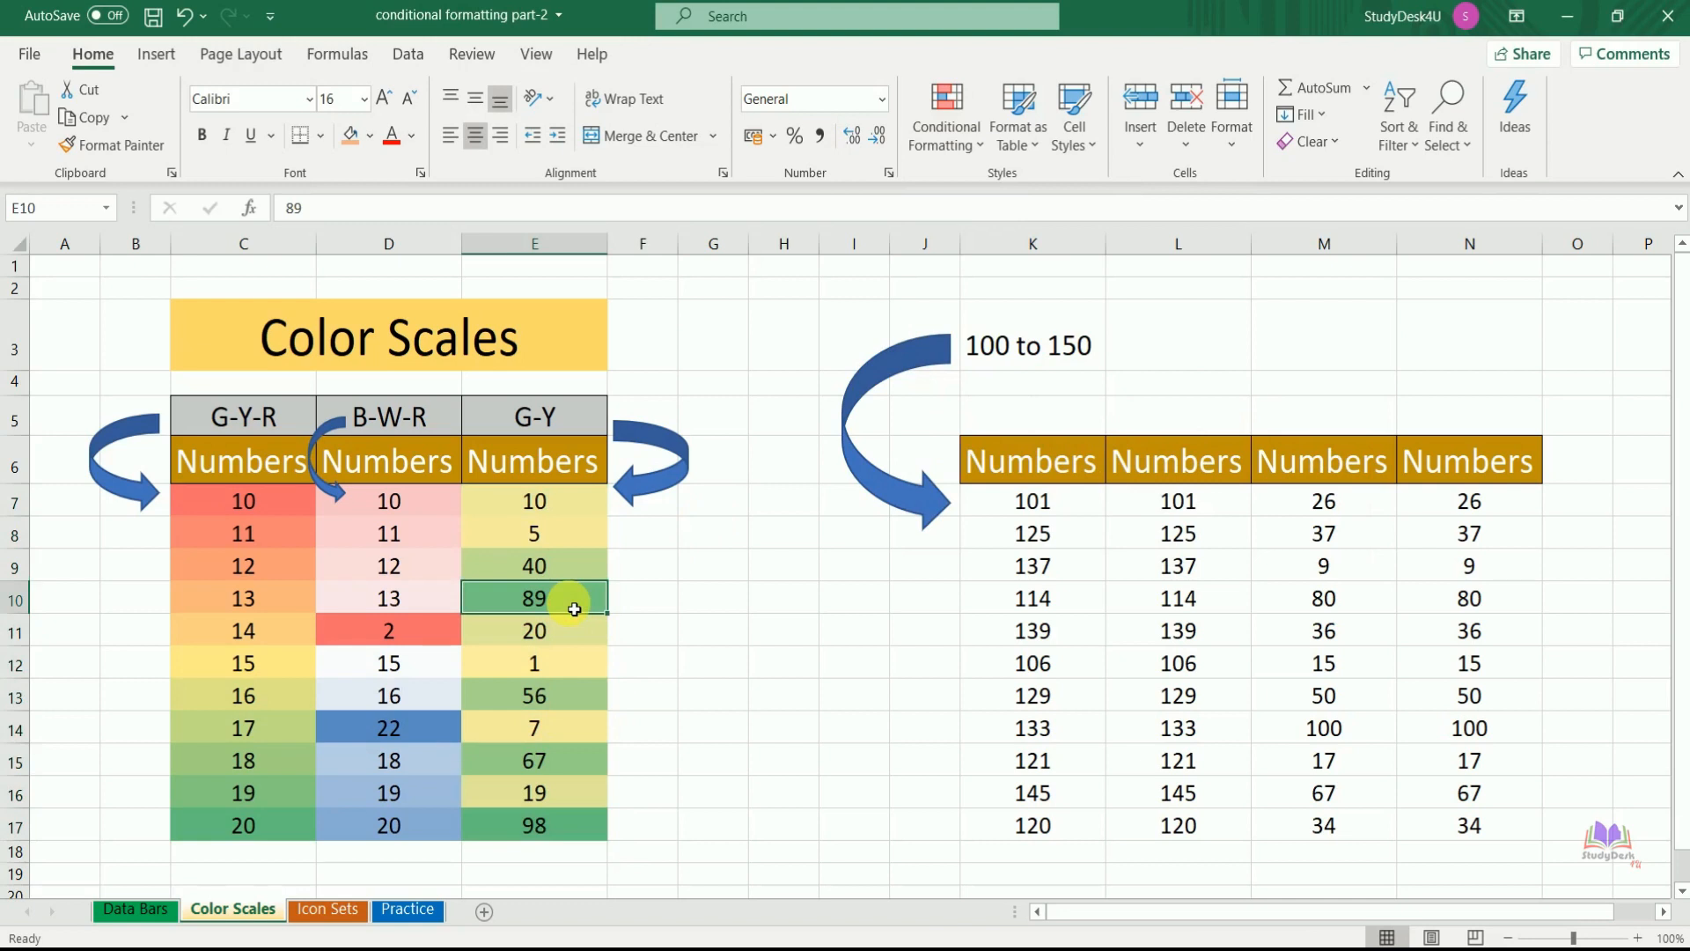
pyautogui.click(581, 510)
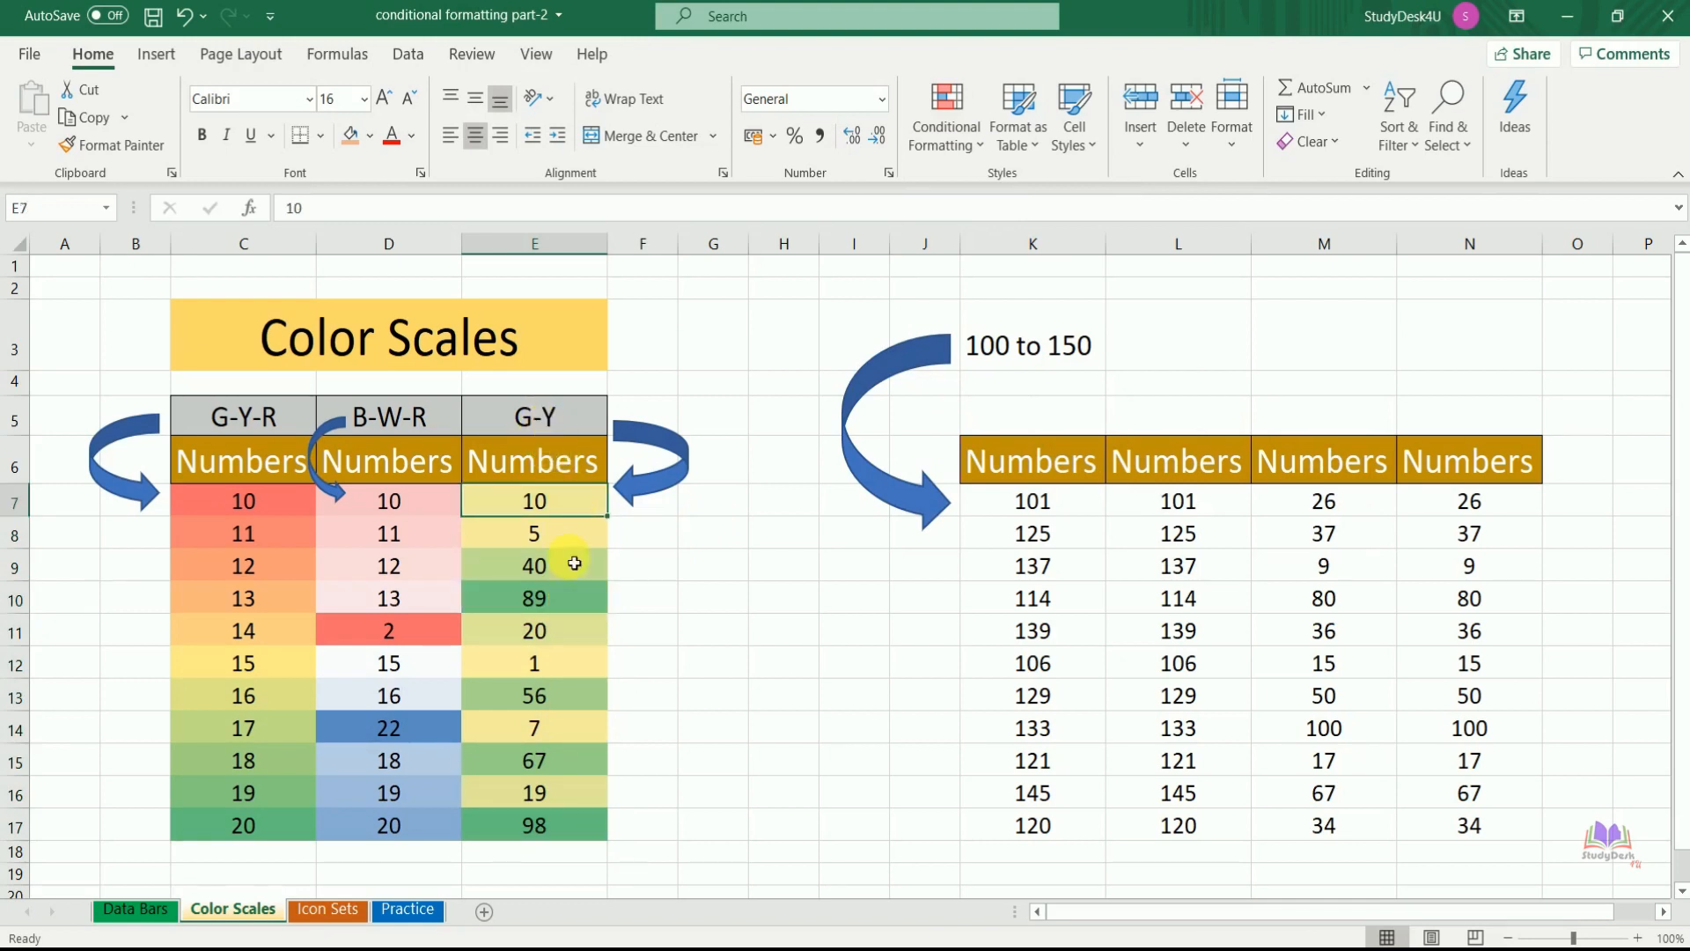
pyautogui.click(559, 675)
pyautogui.click(574, 596)
pyautogui.click(547, 836)
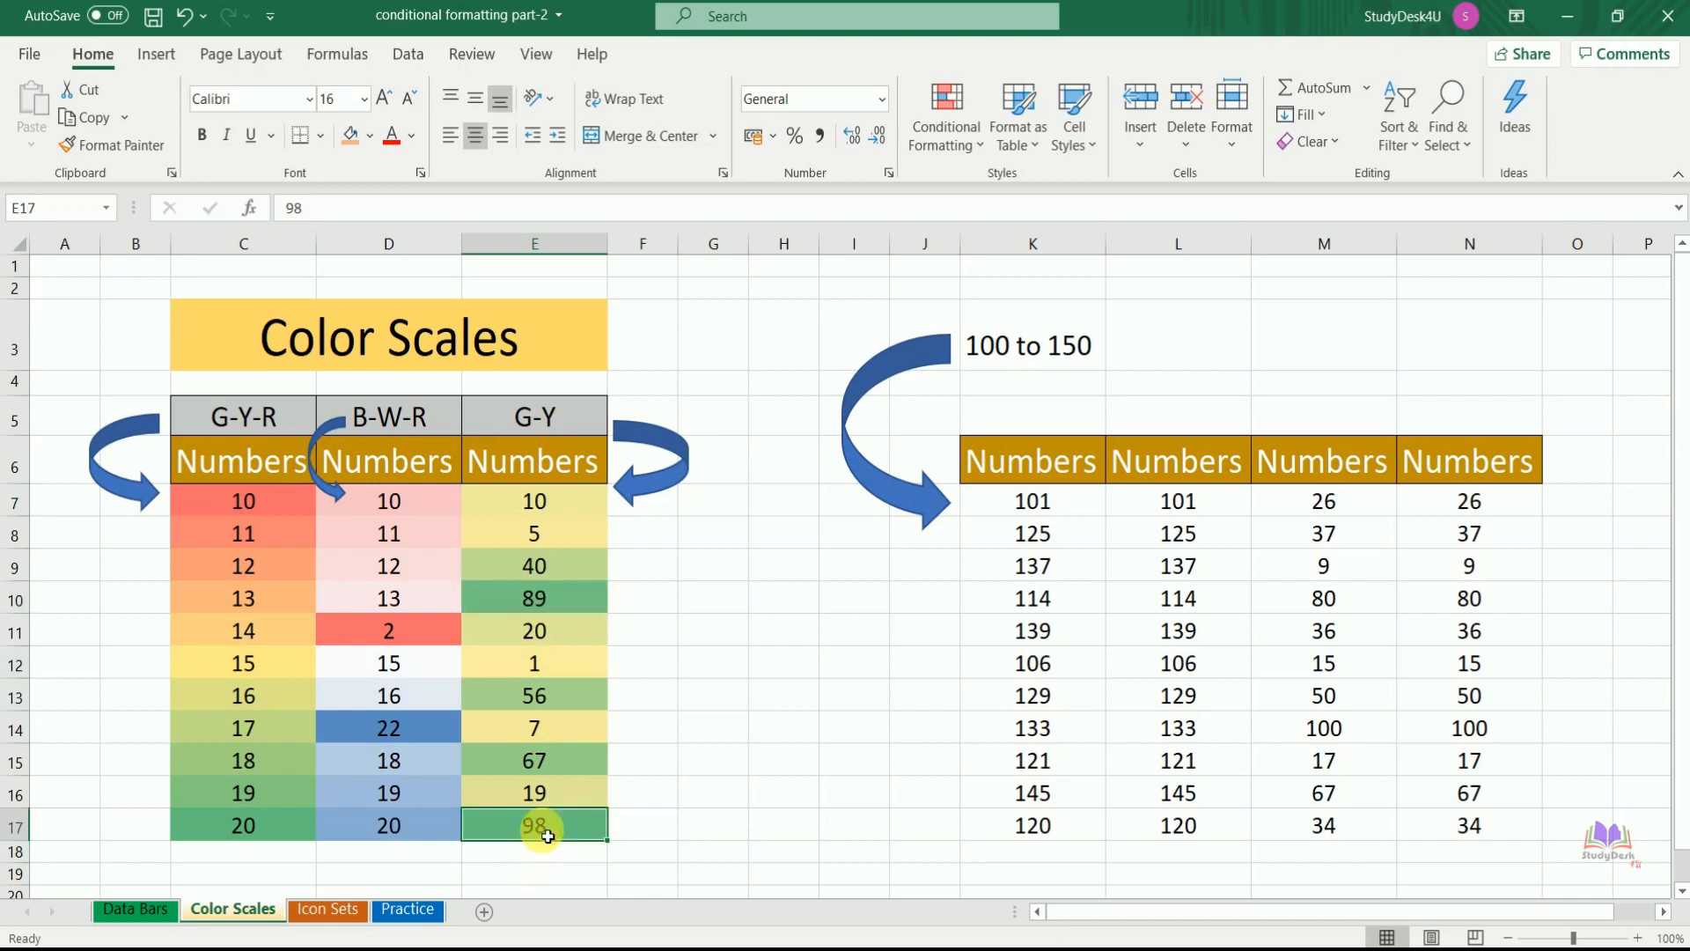
pyautogui.click(556, 666)
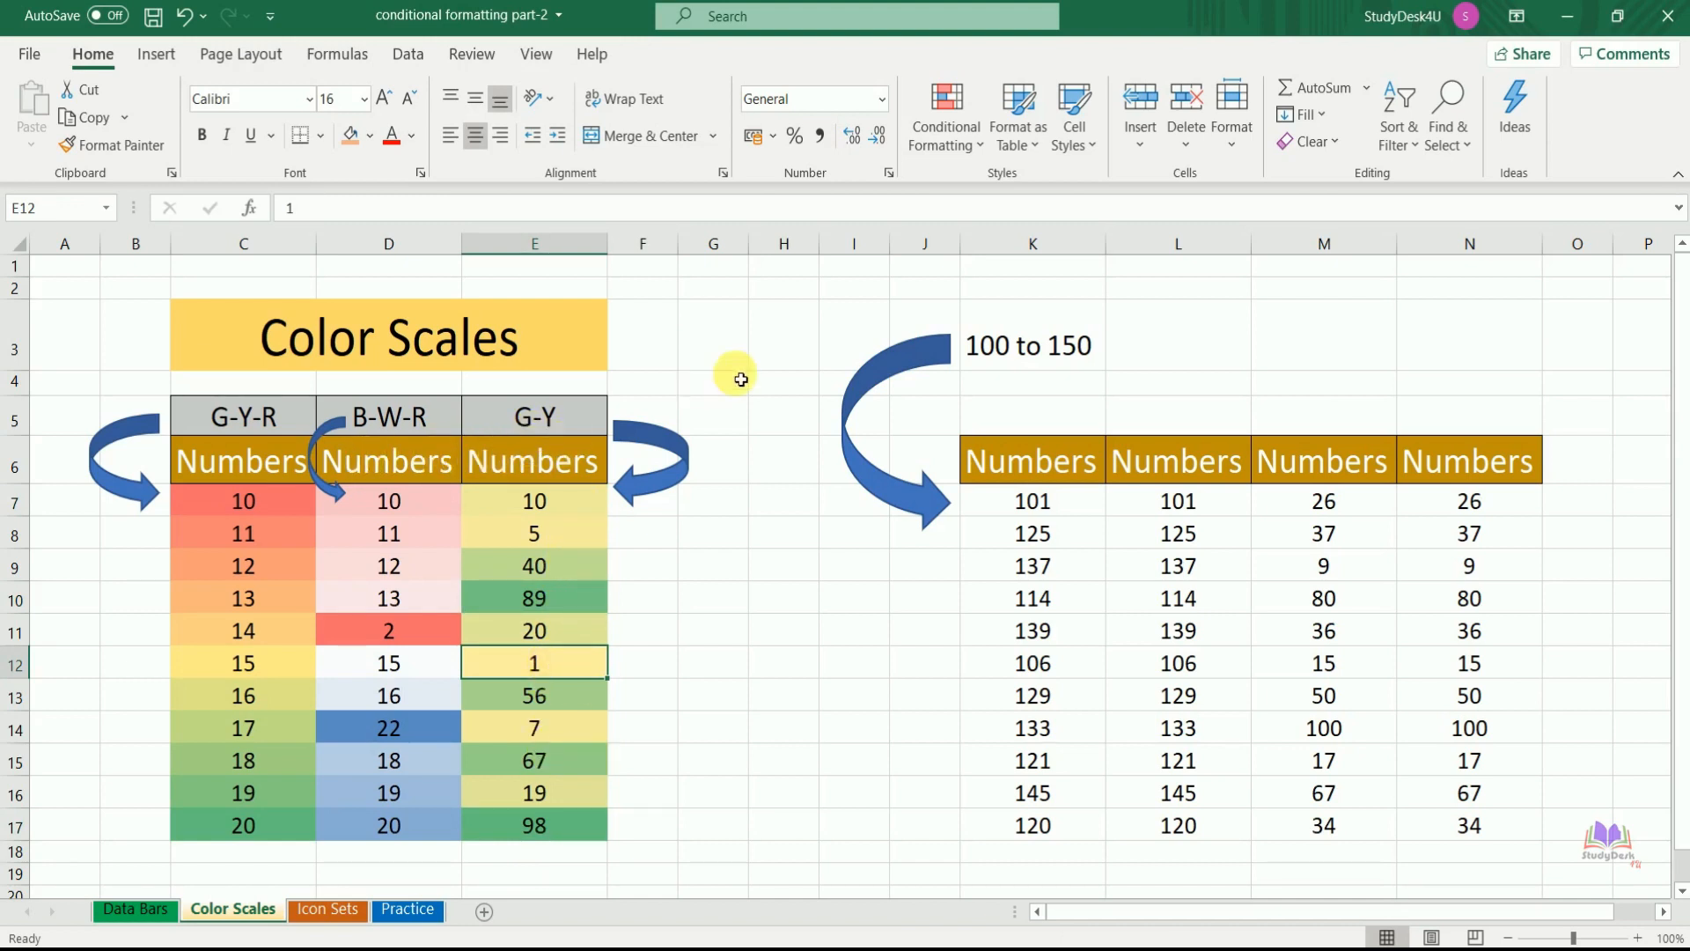
pyautogui.click(955, 149)
pyautogui.moveTo(1021, 358)
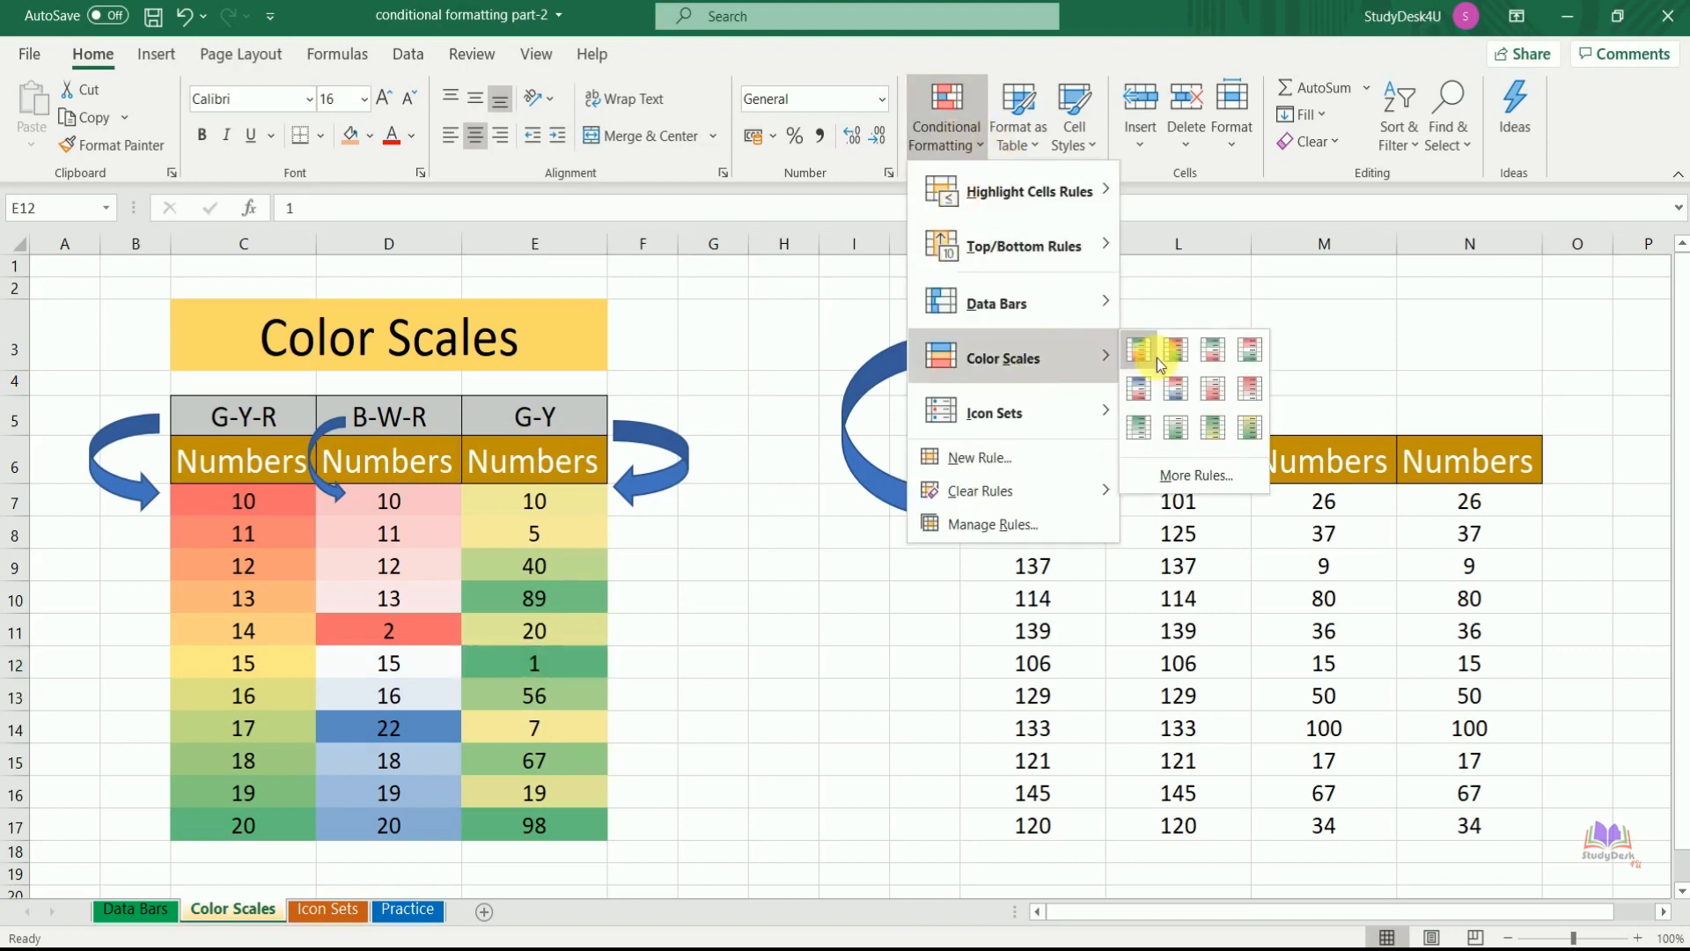
pyautogui.click(1050, 604)
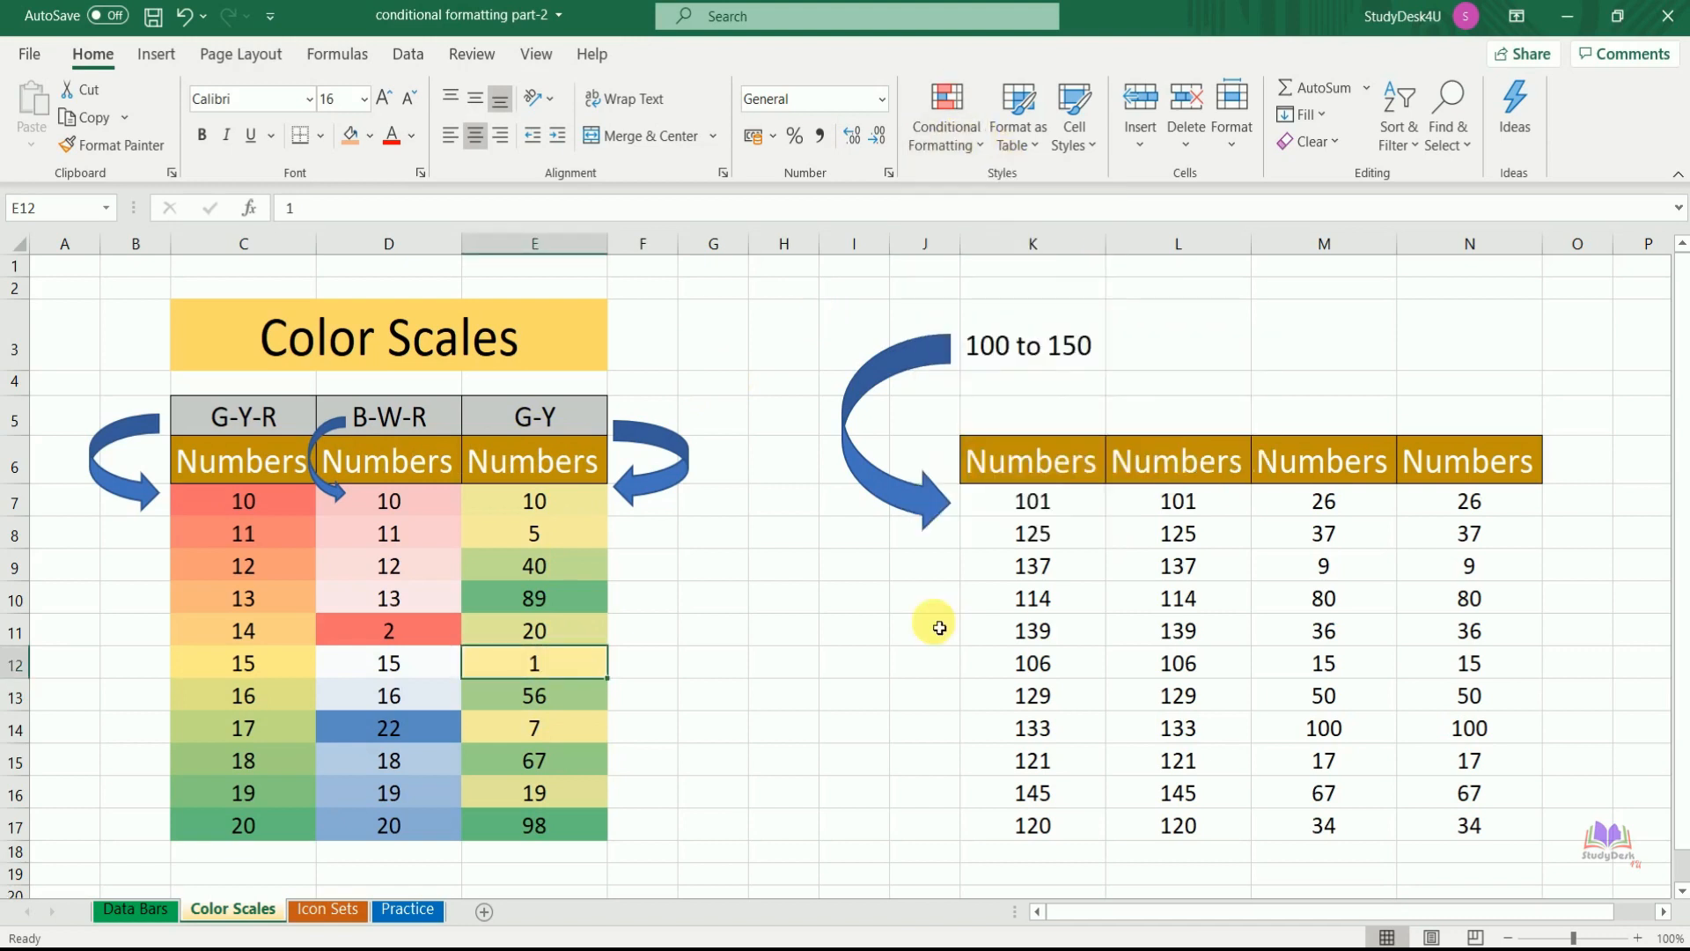
# Step: Apply the Red - White - Blue color scale to the numbers in K7:K17
pyautogui.click(1066, 515)
pyautogui.moveTo(1065, 520); pyautogui.dragTo(1063, 832)
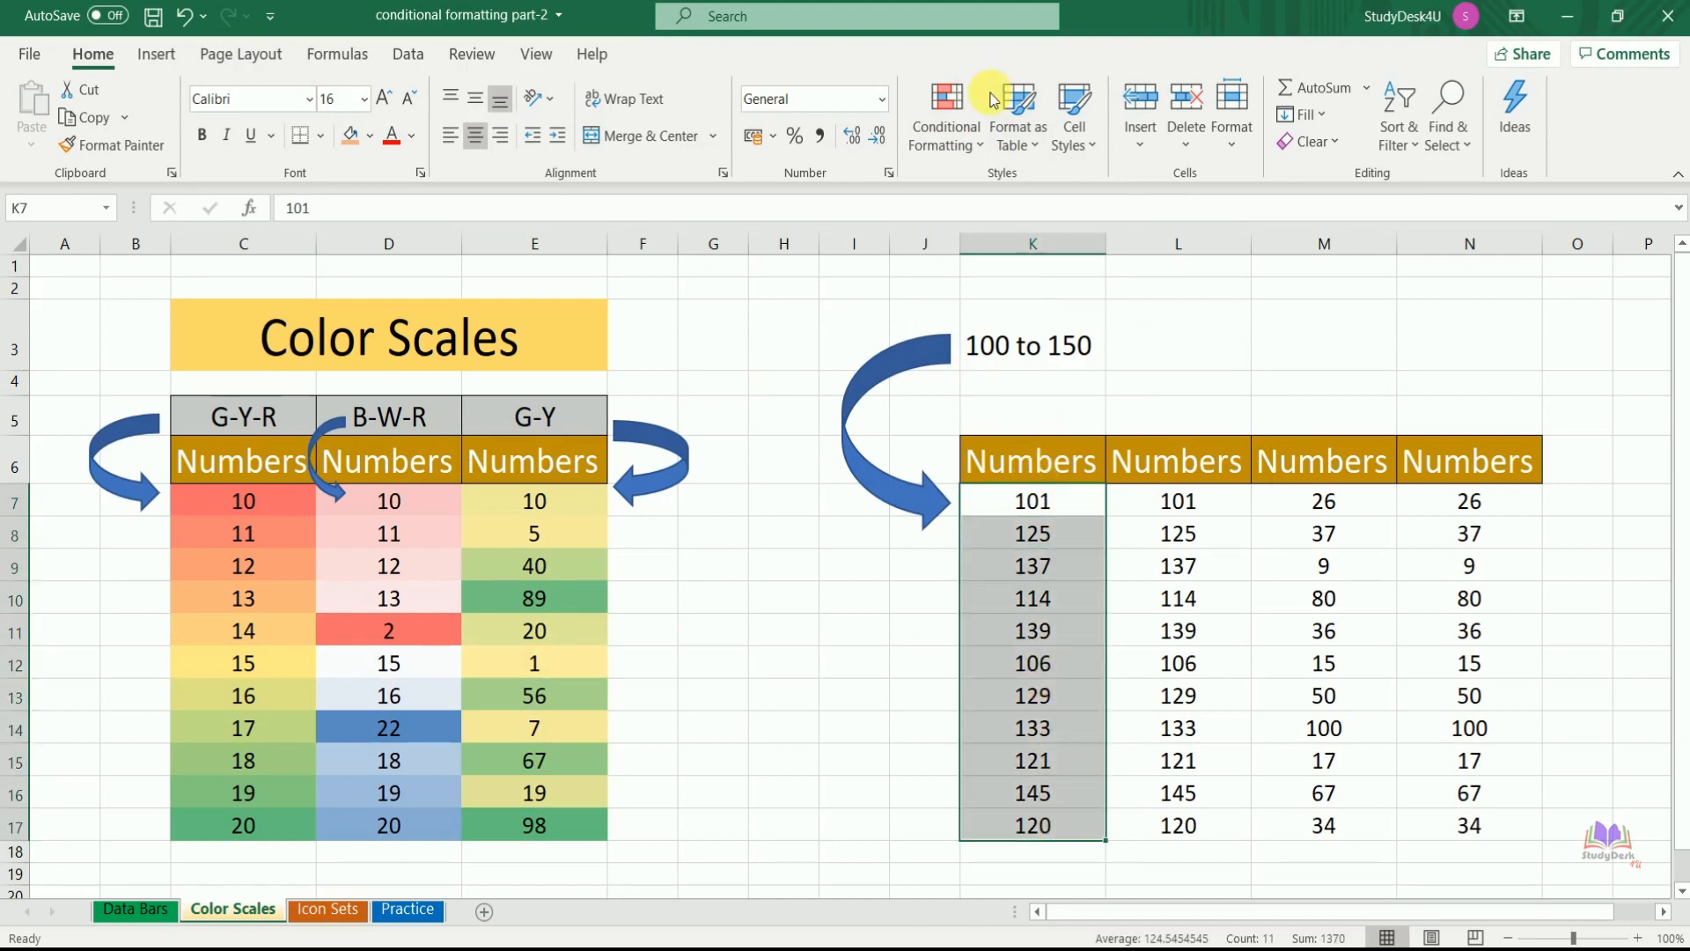
pyautogui.click(951, 132)
pyautogui.moveTo(1052, 357)
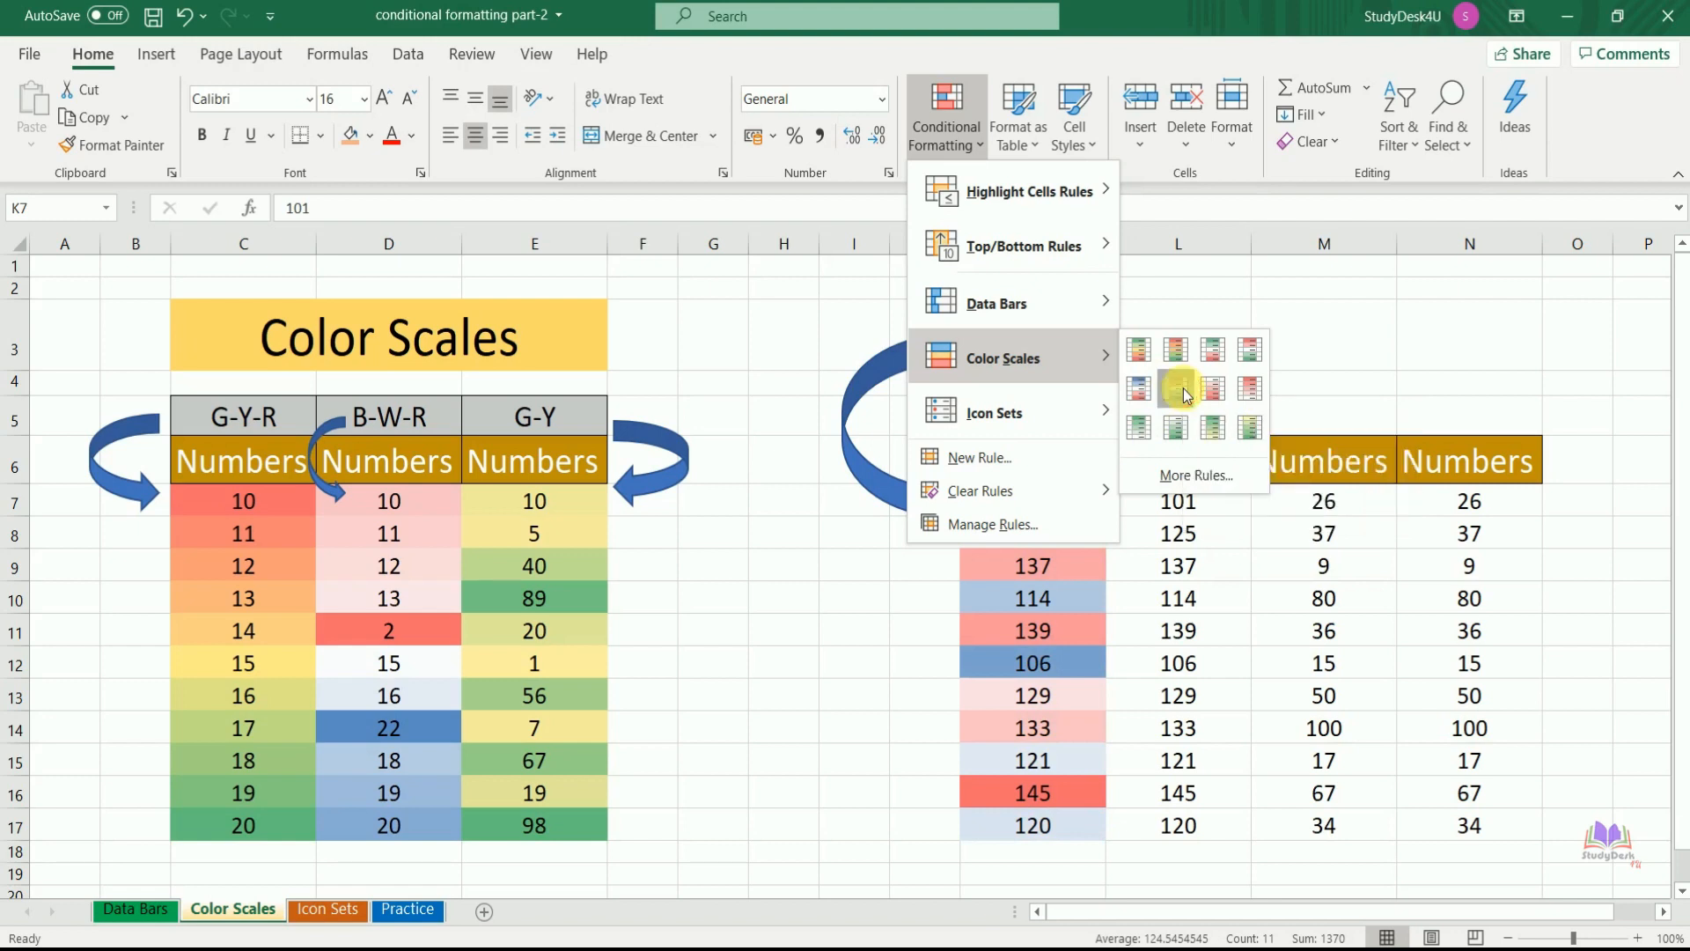
pyautogui.click(1183, 388)
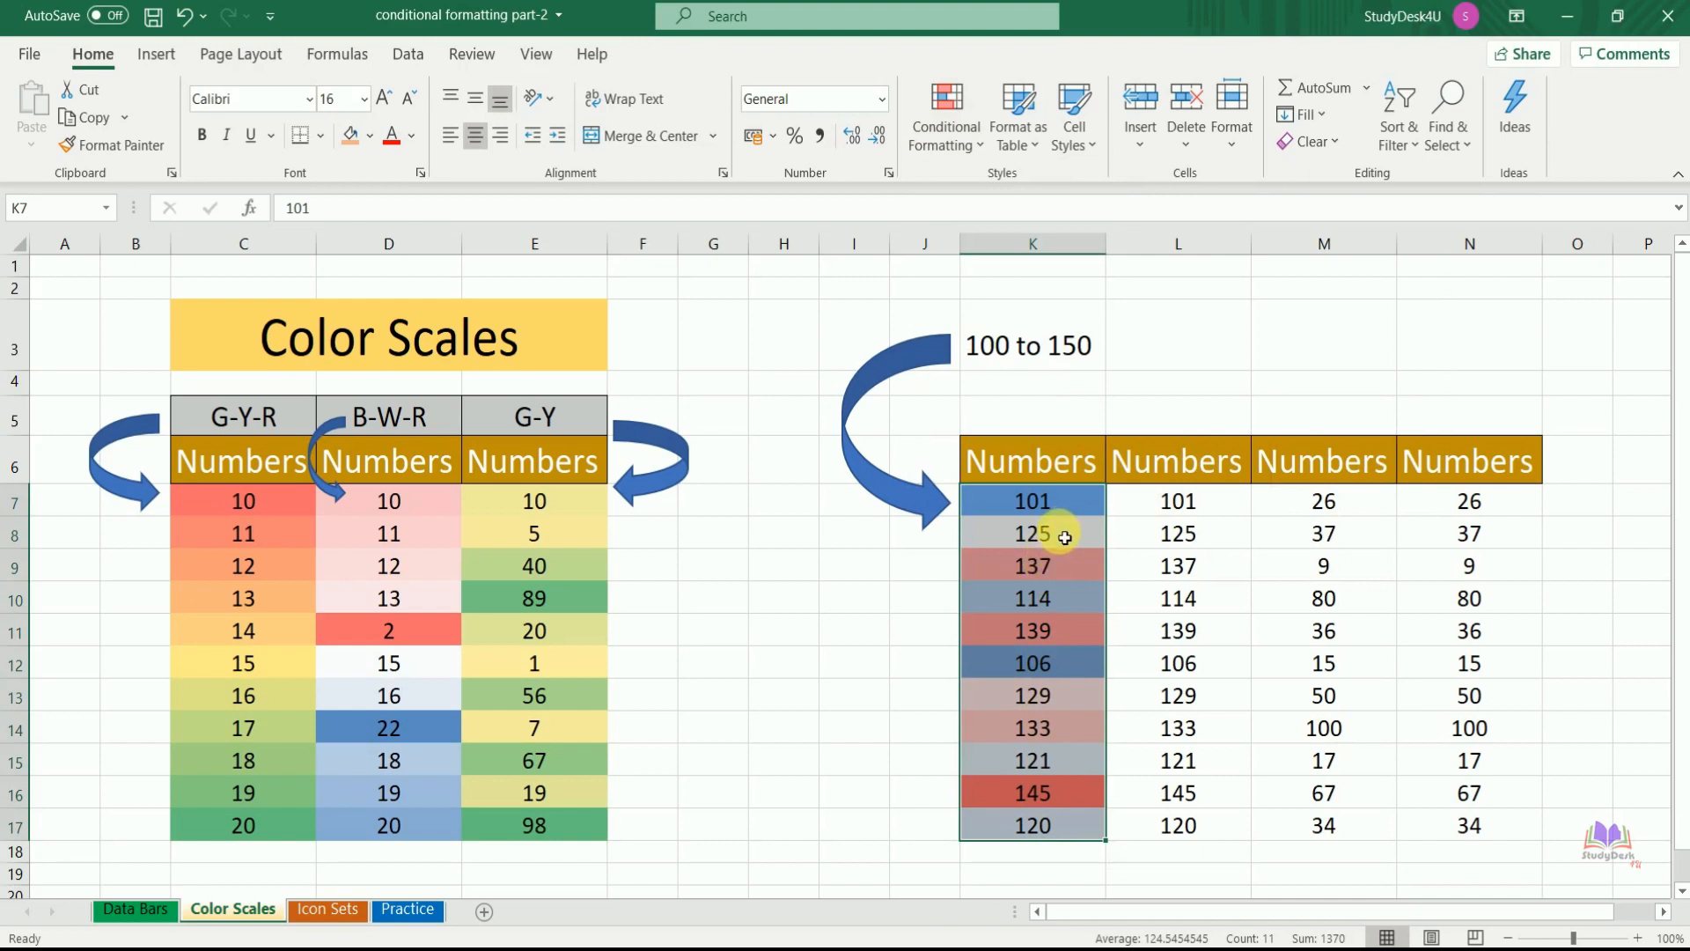
# Step: Start a custom color scale rule for the numbers in L7:L17 with the 2-Color Scale format style
pyautogui.click(1067, 509)
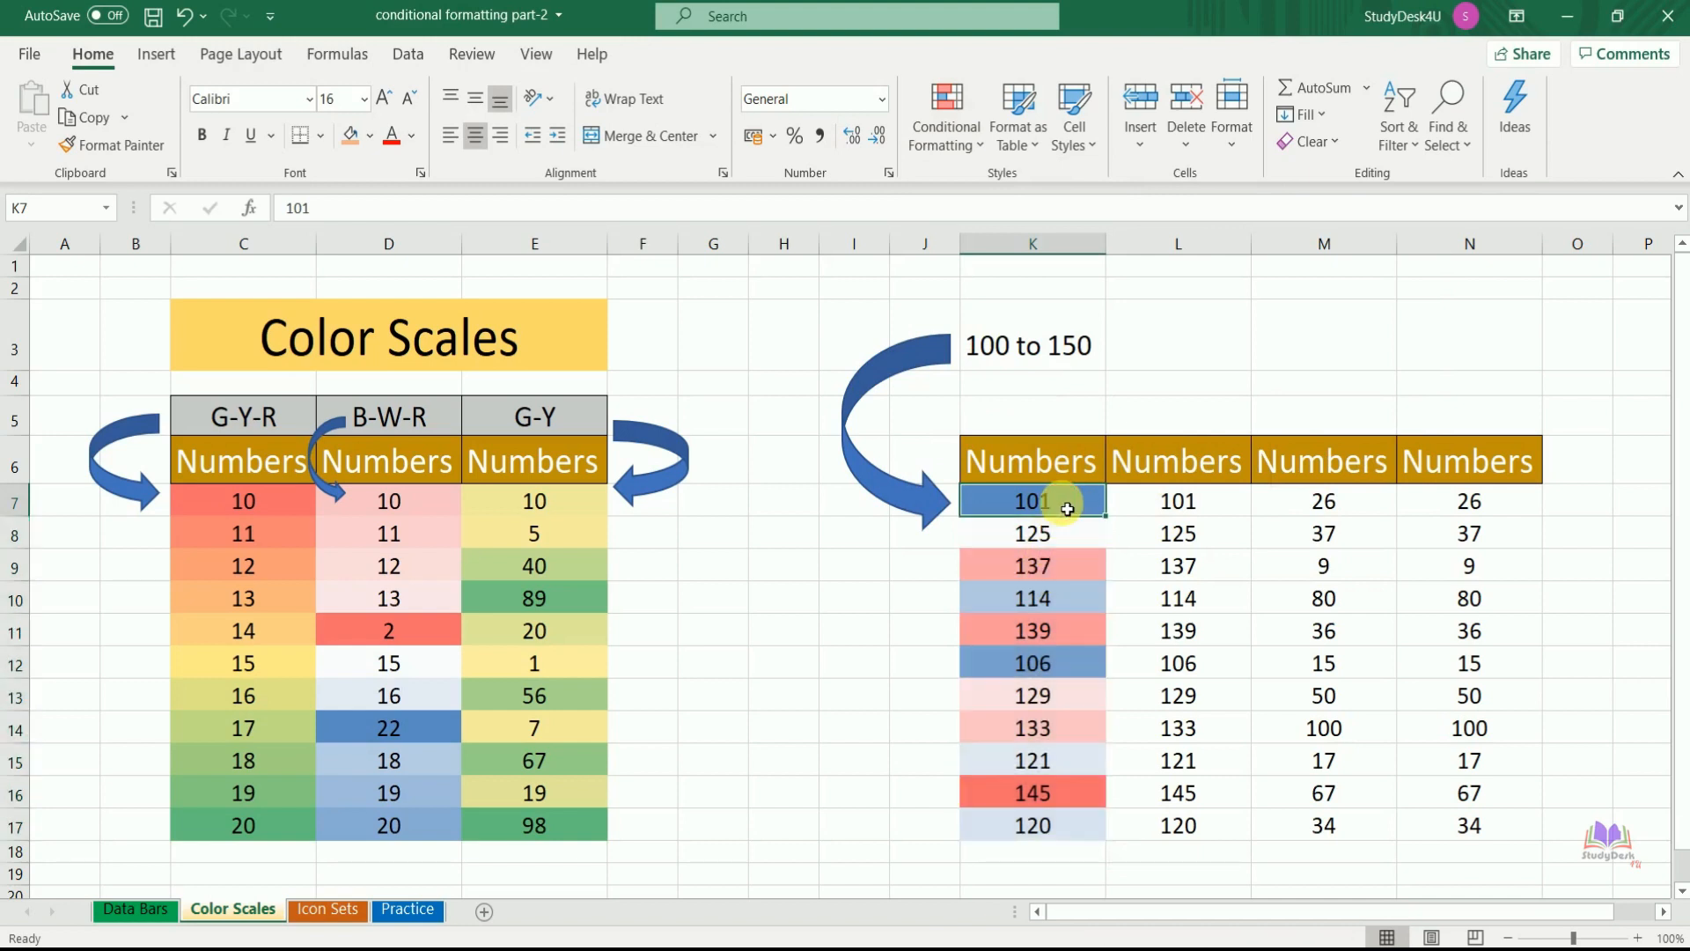
pyautogui.click(1211, 511)
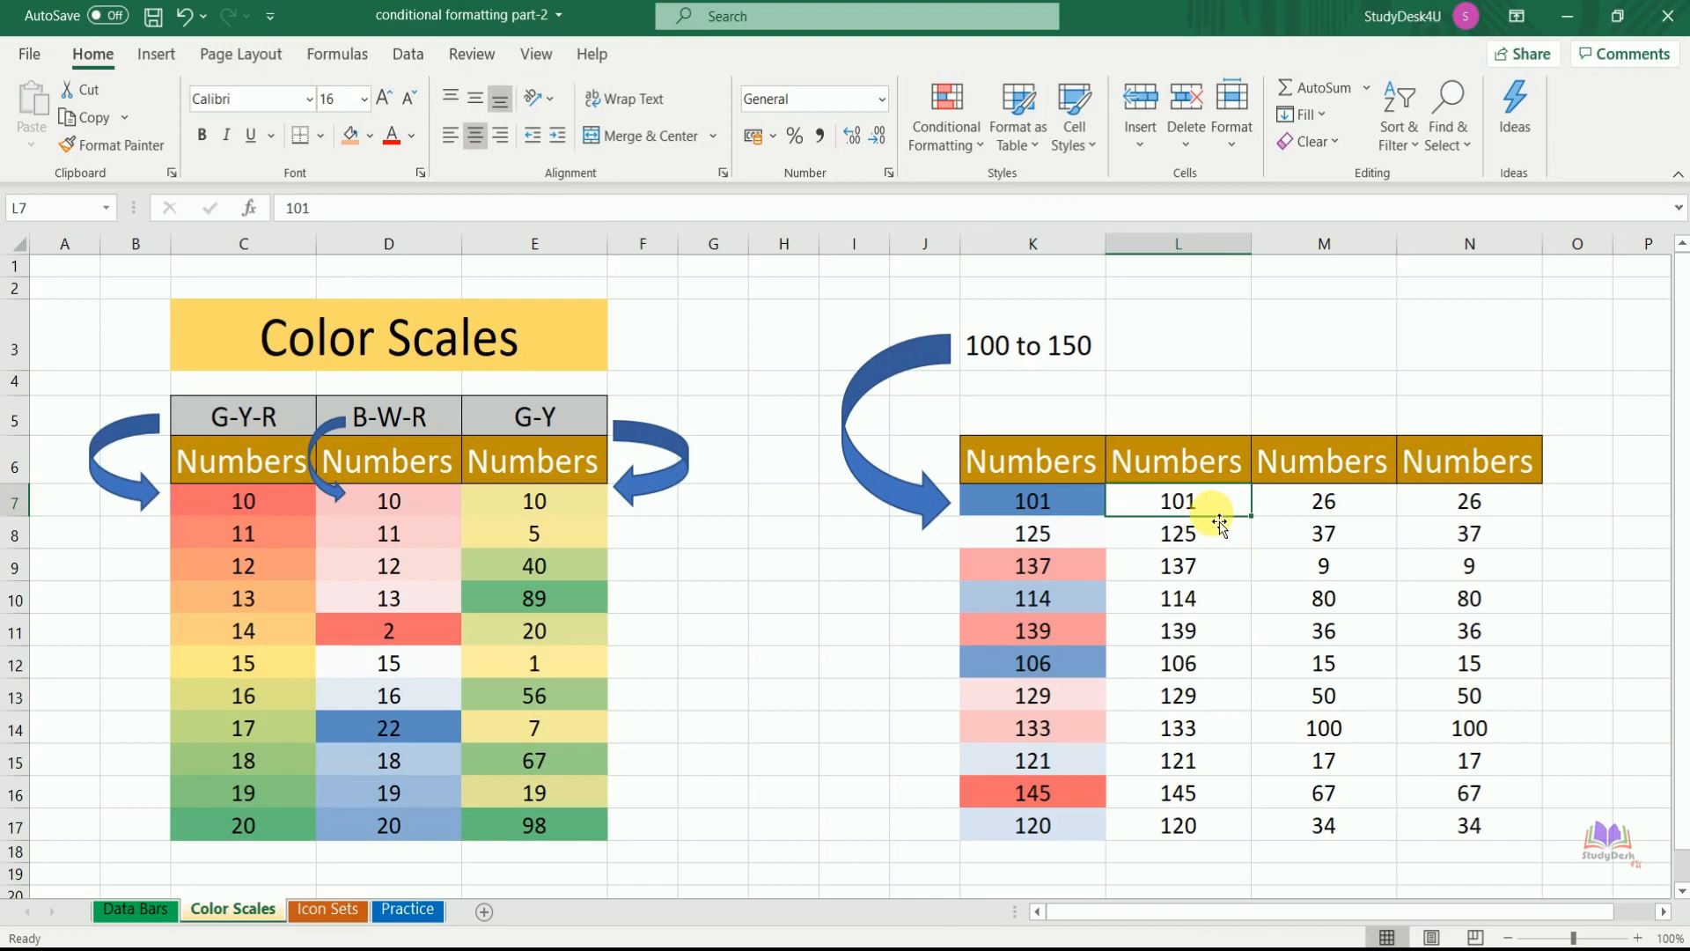
pyautogui.moveTo(1214, 509); pyautogui.dragTo(1209, 833)
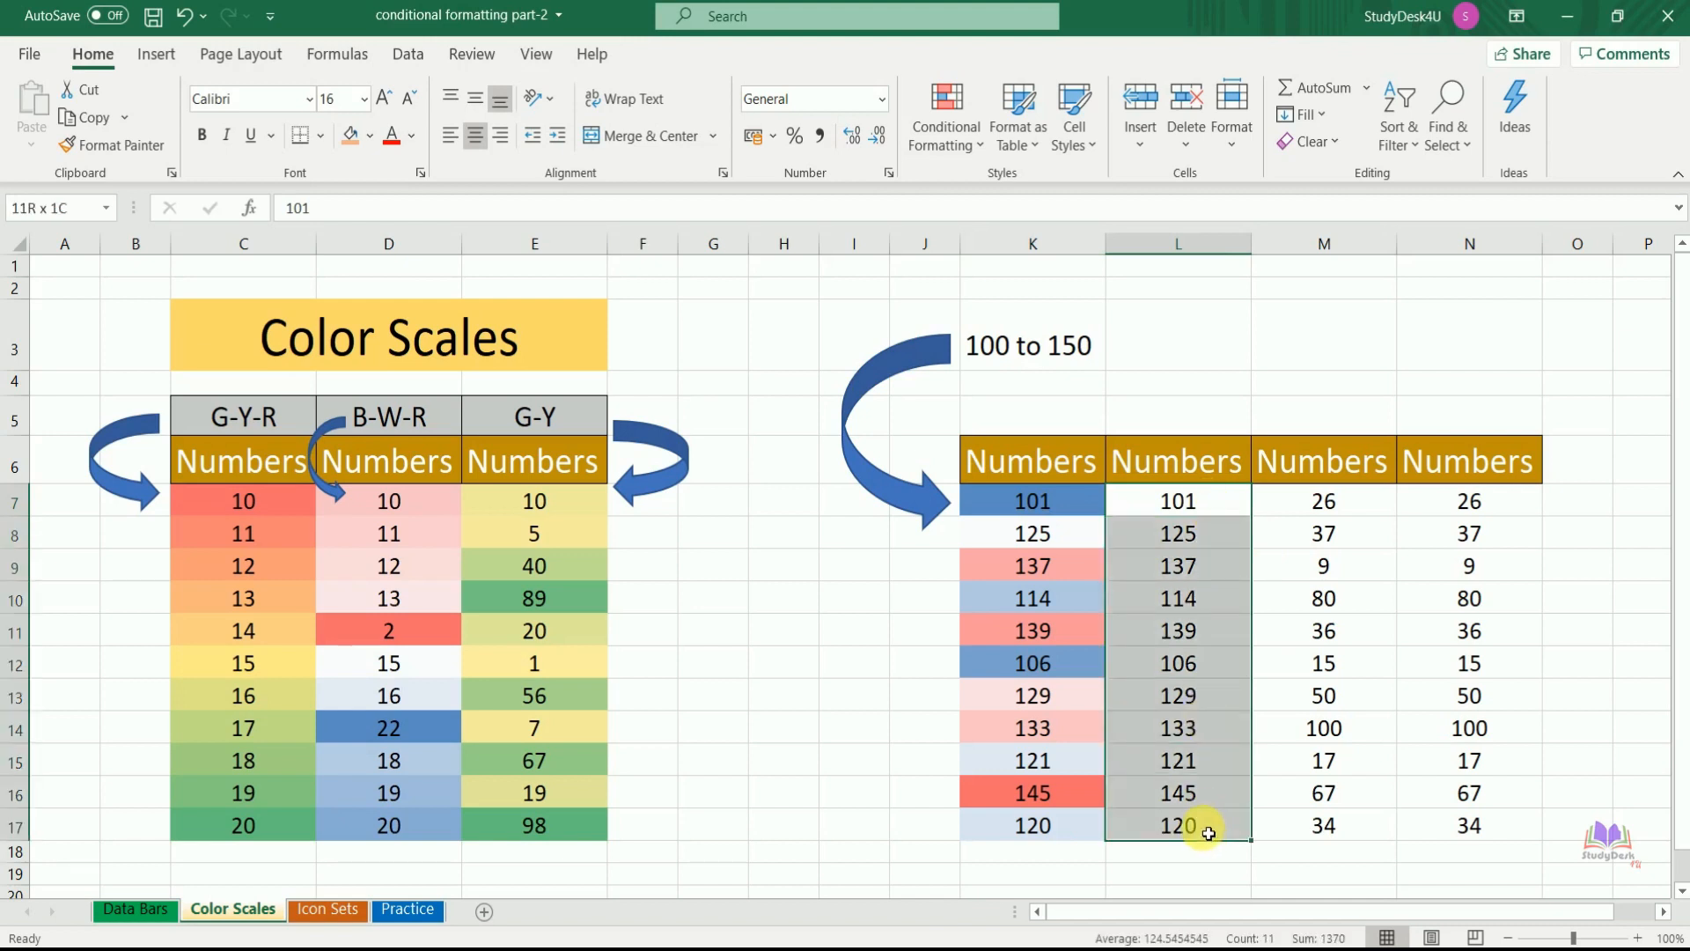
pyautogui.click(947, 134)
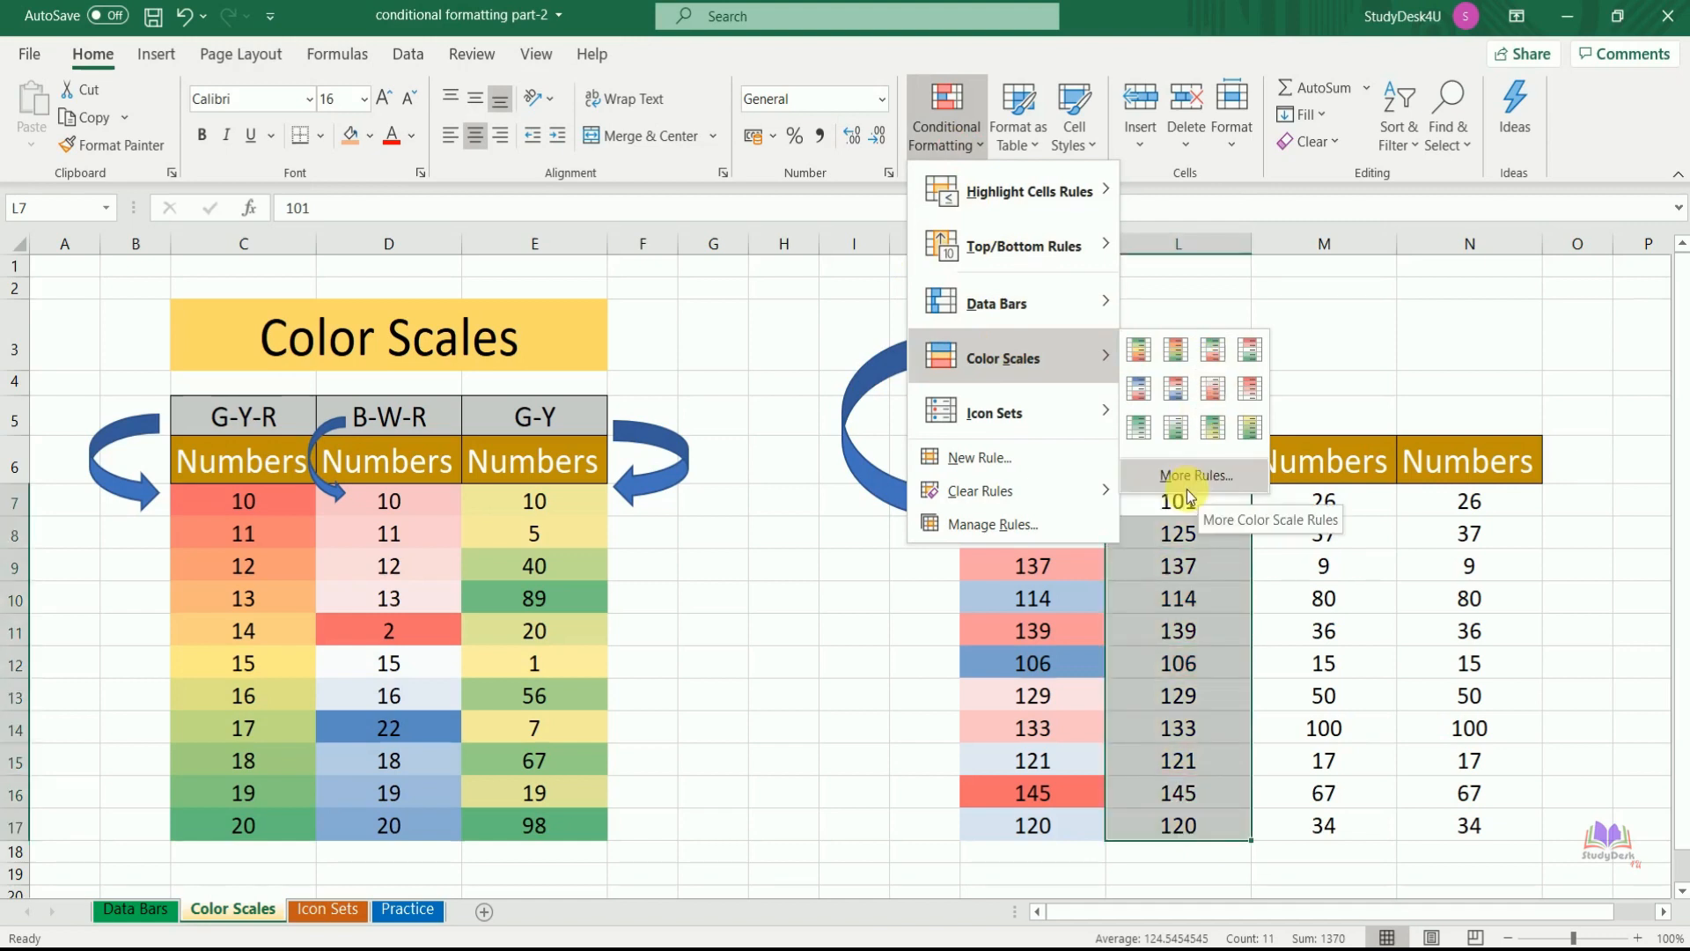
pyautogui.click(1205, 485)
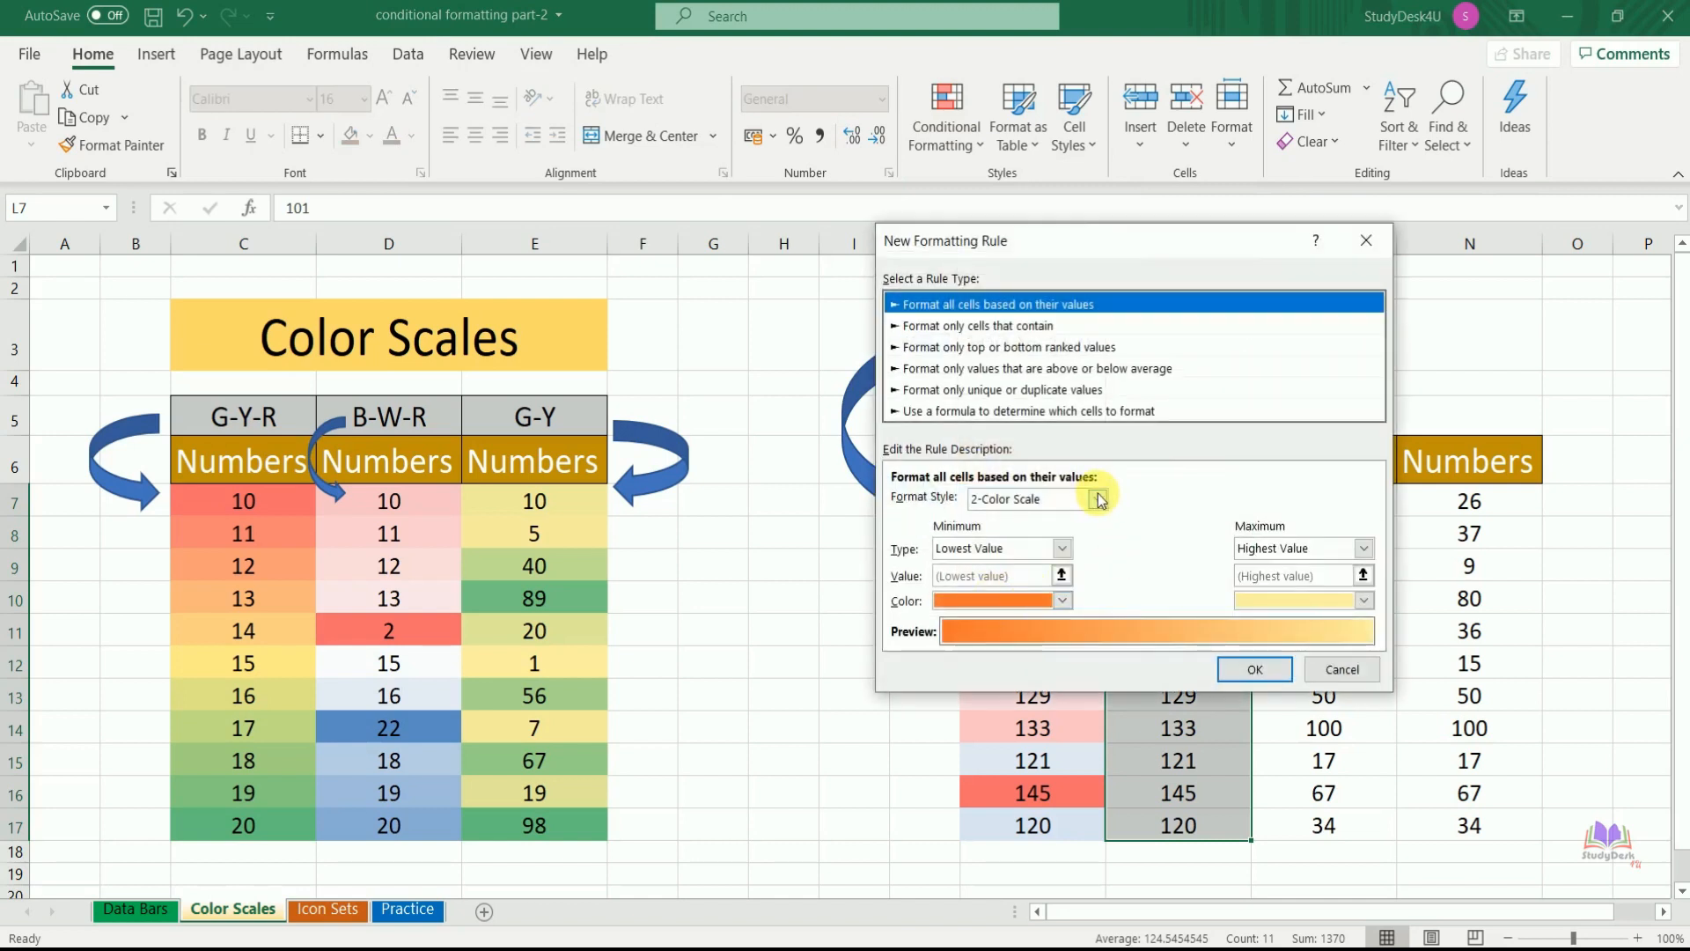
pyautogui.click(1099, 499)
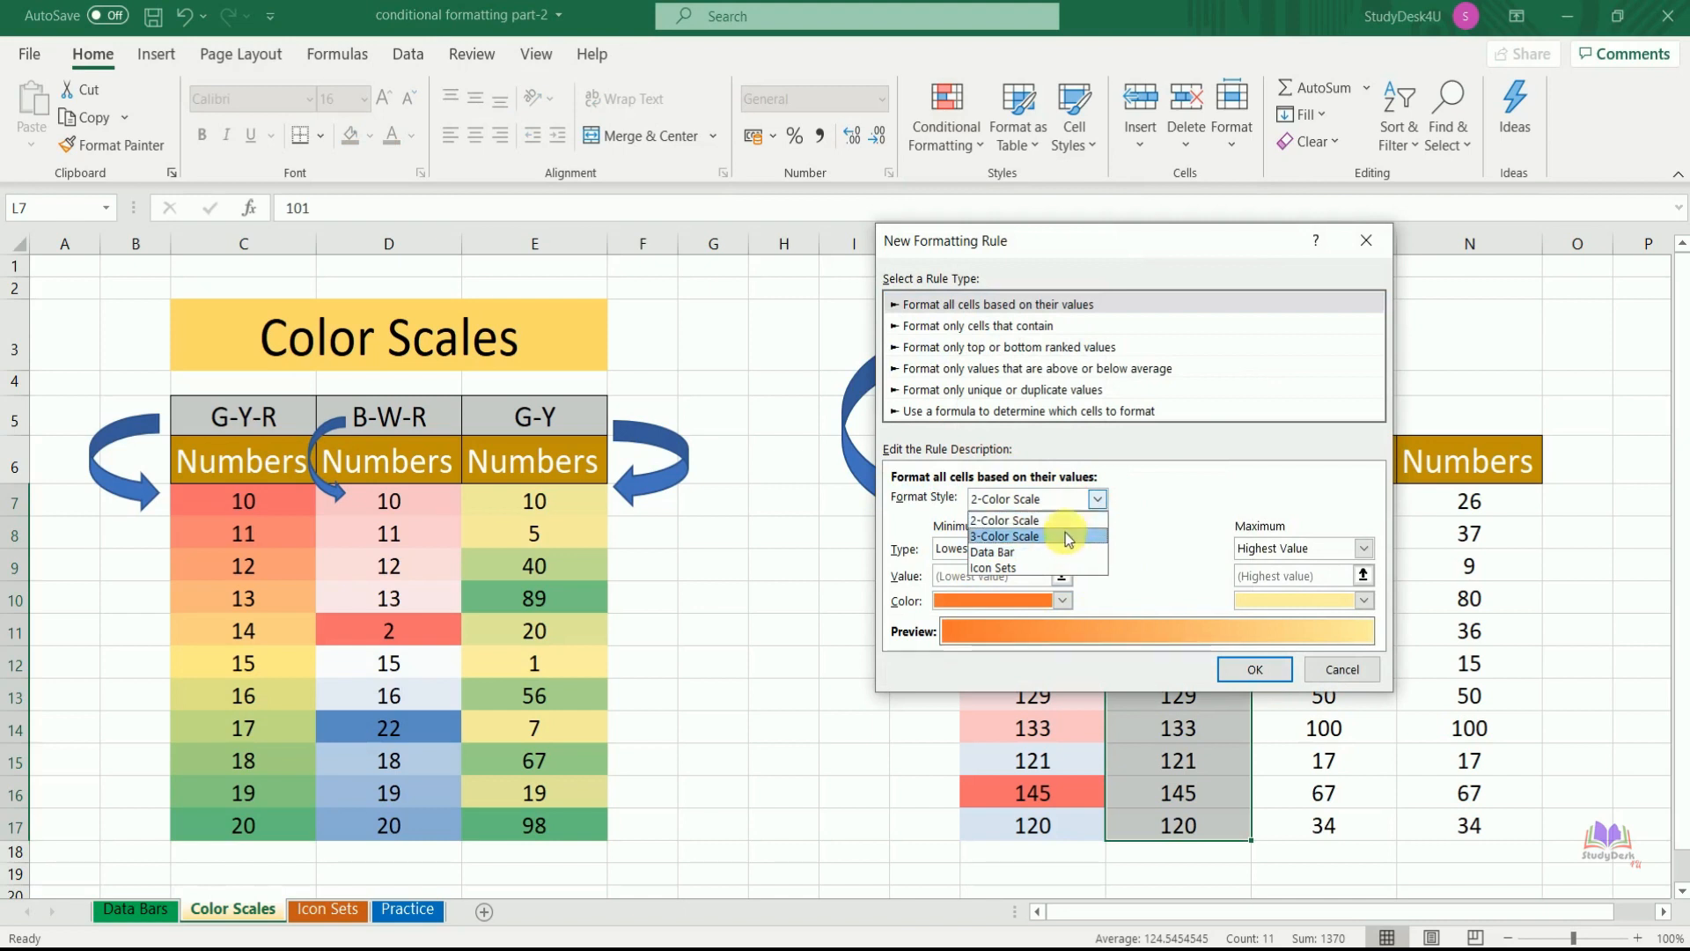
pyautogui.click(1065, 521)
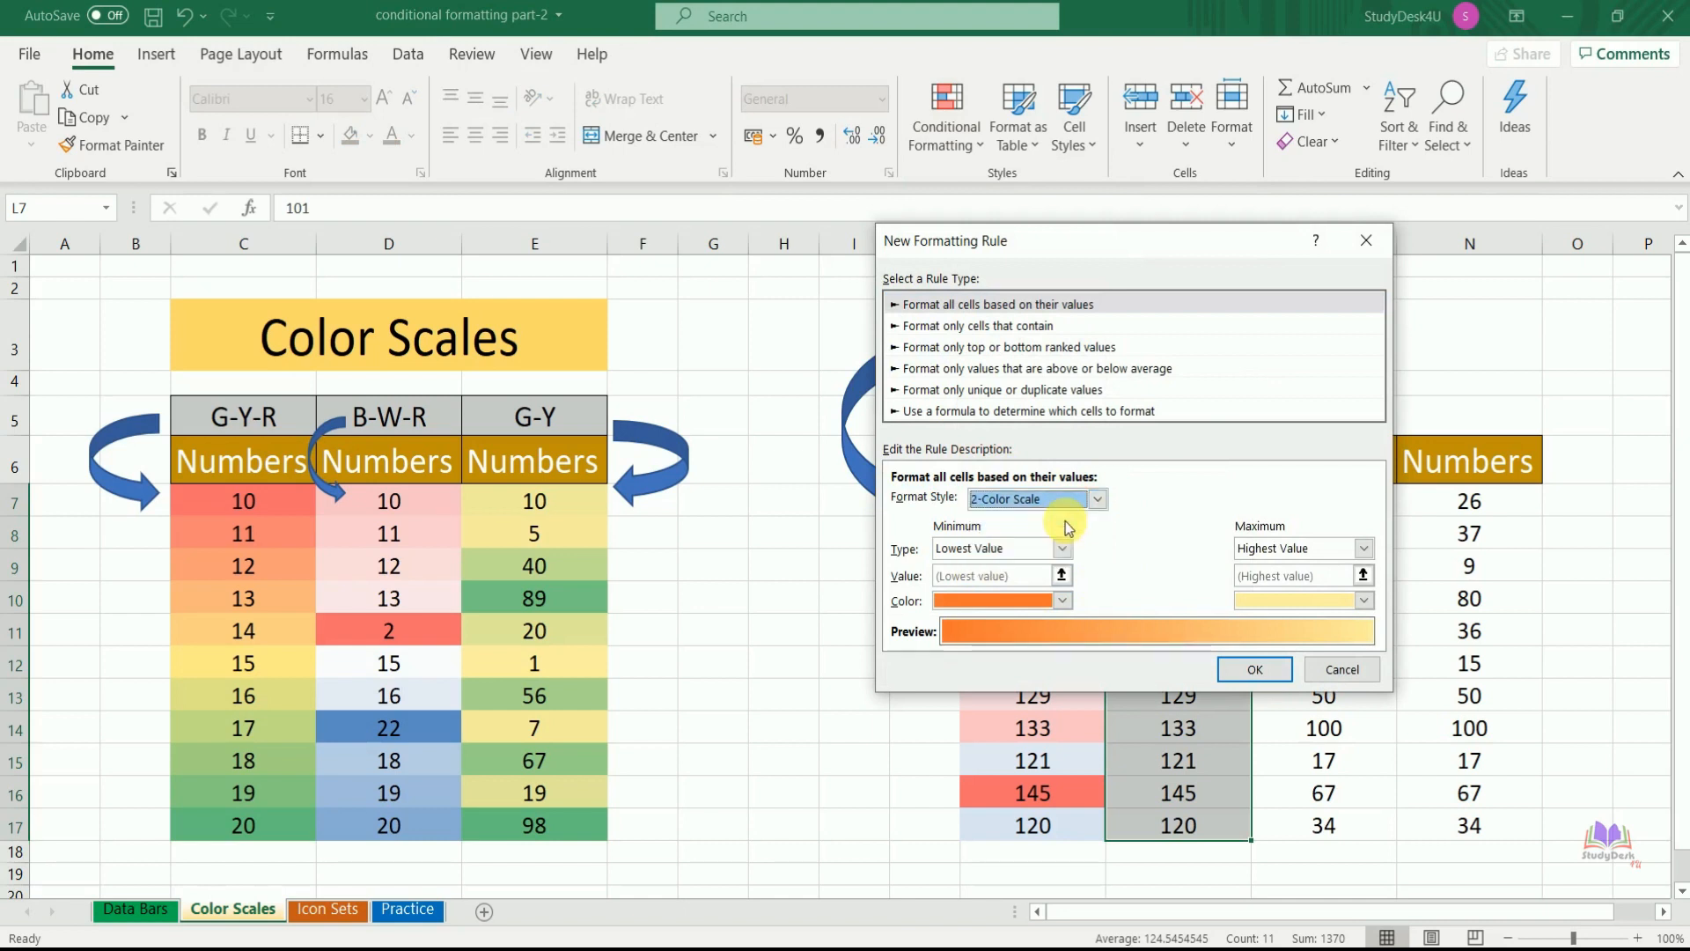
# Step: Set the rule's minimum color to dark green and its maximum color to yellow, and apply it
pyautogui.click(1063, 600)
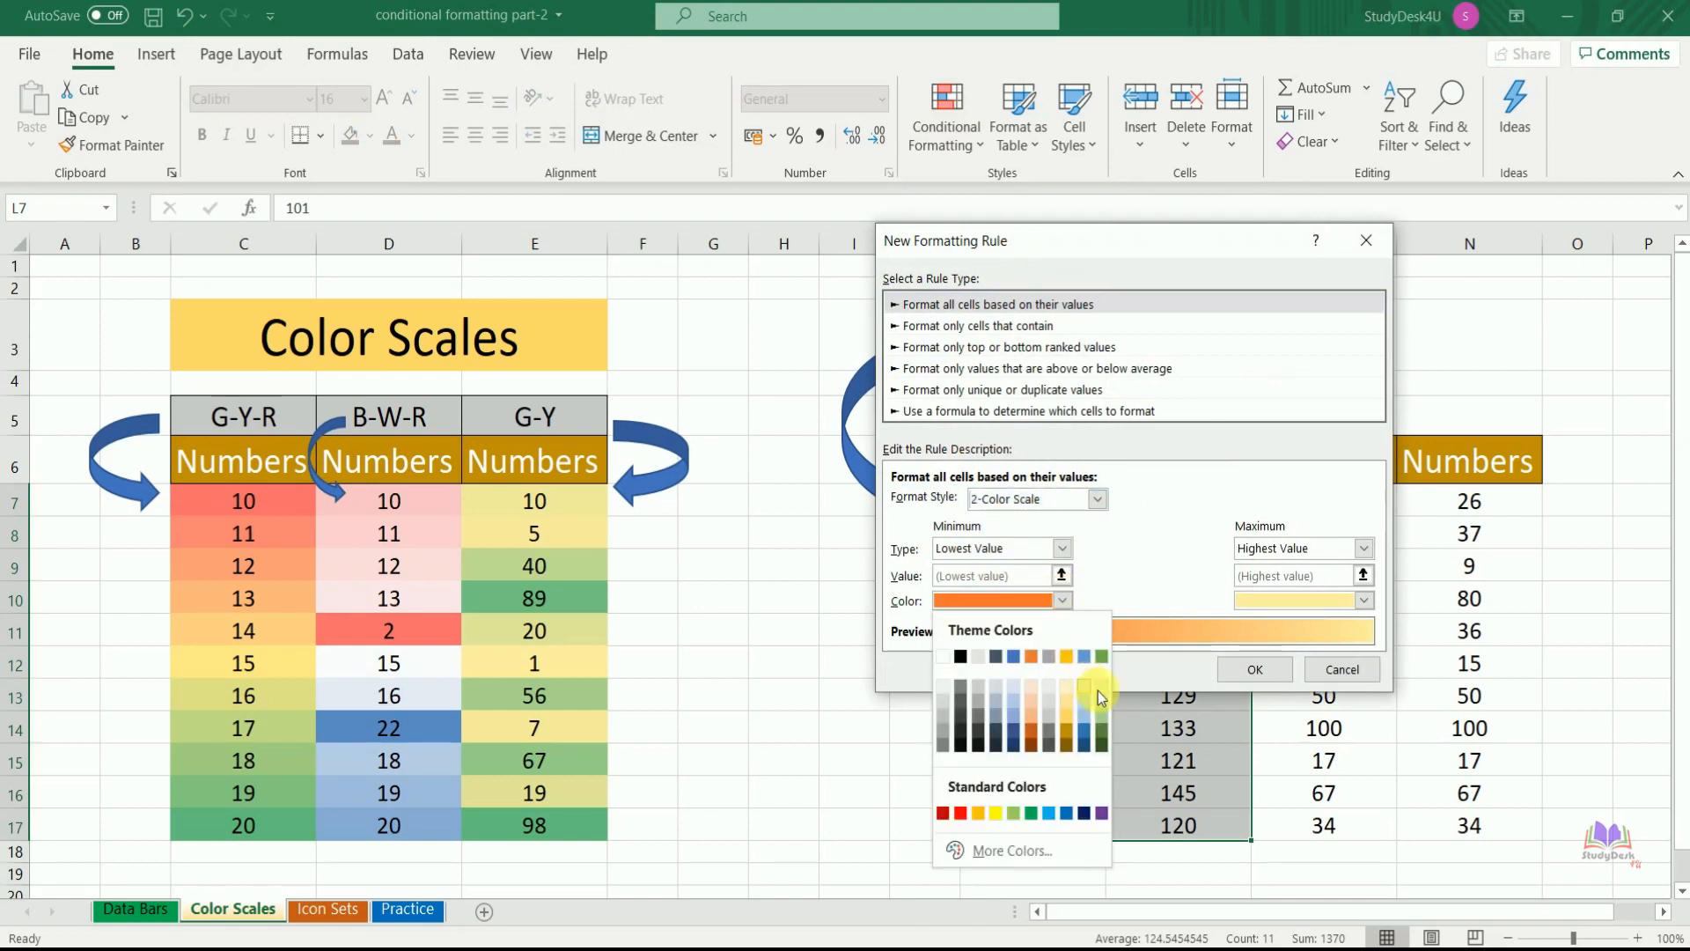
pyautogui.click(1101, 732)
pyautogui.click(1363, 600)
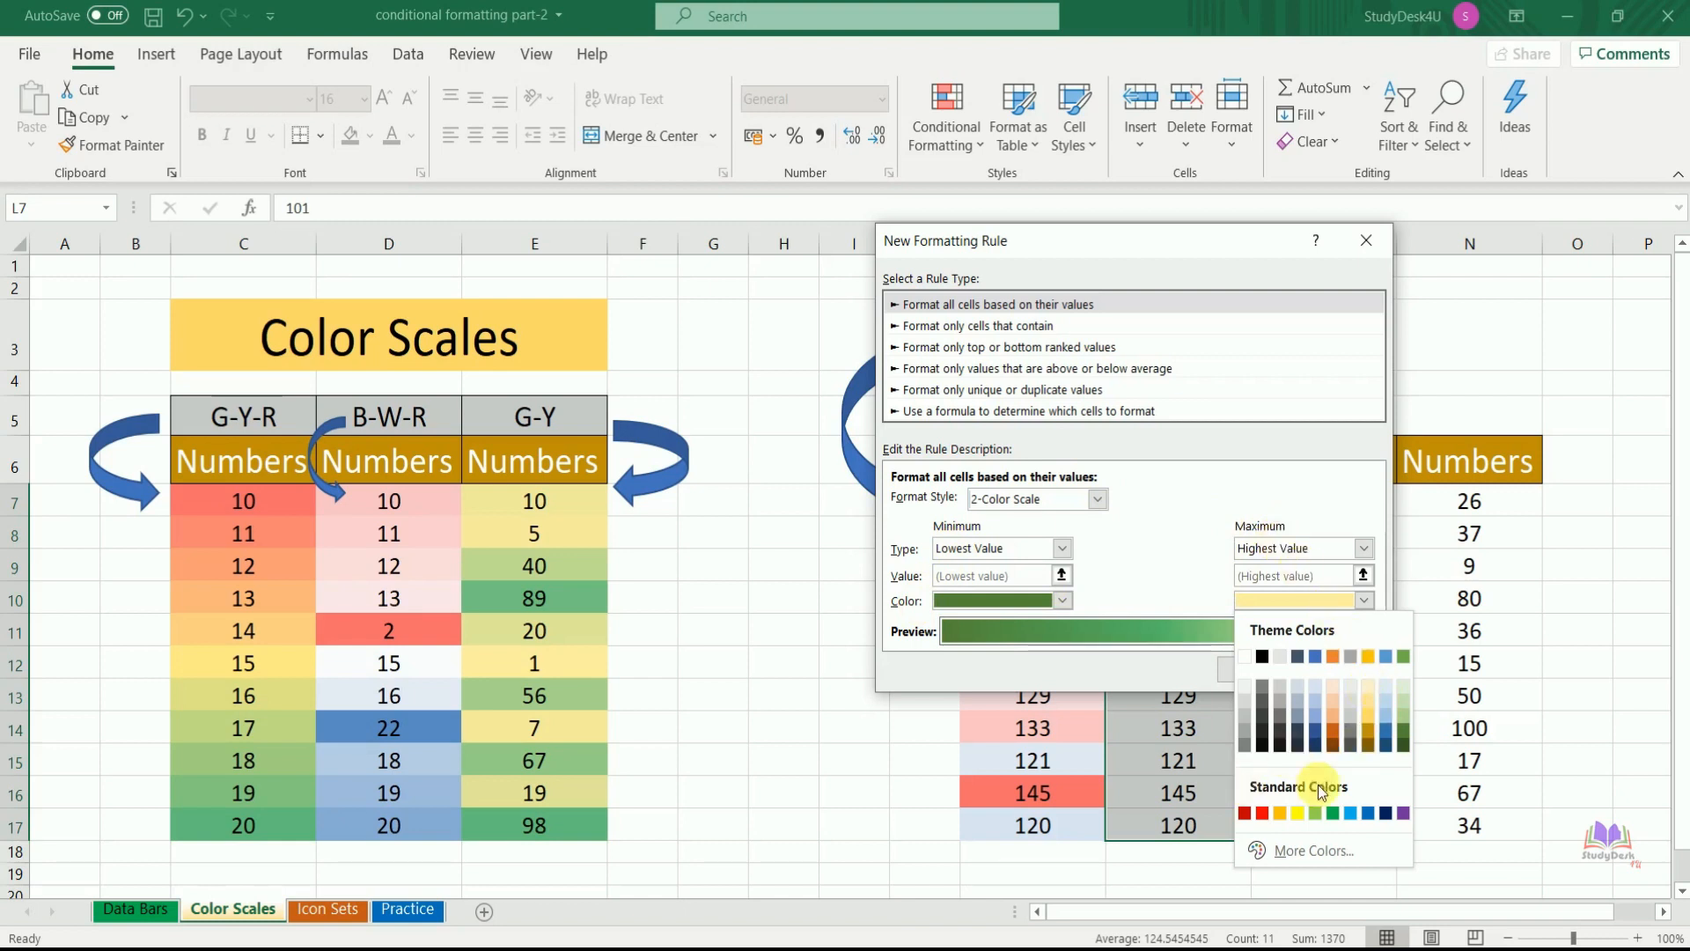
pyautogui.click(1298, 813)
pyautogui.click(1275, 669)
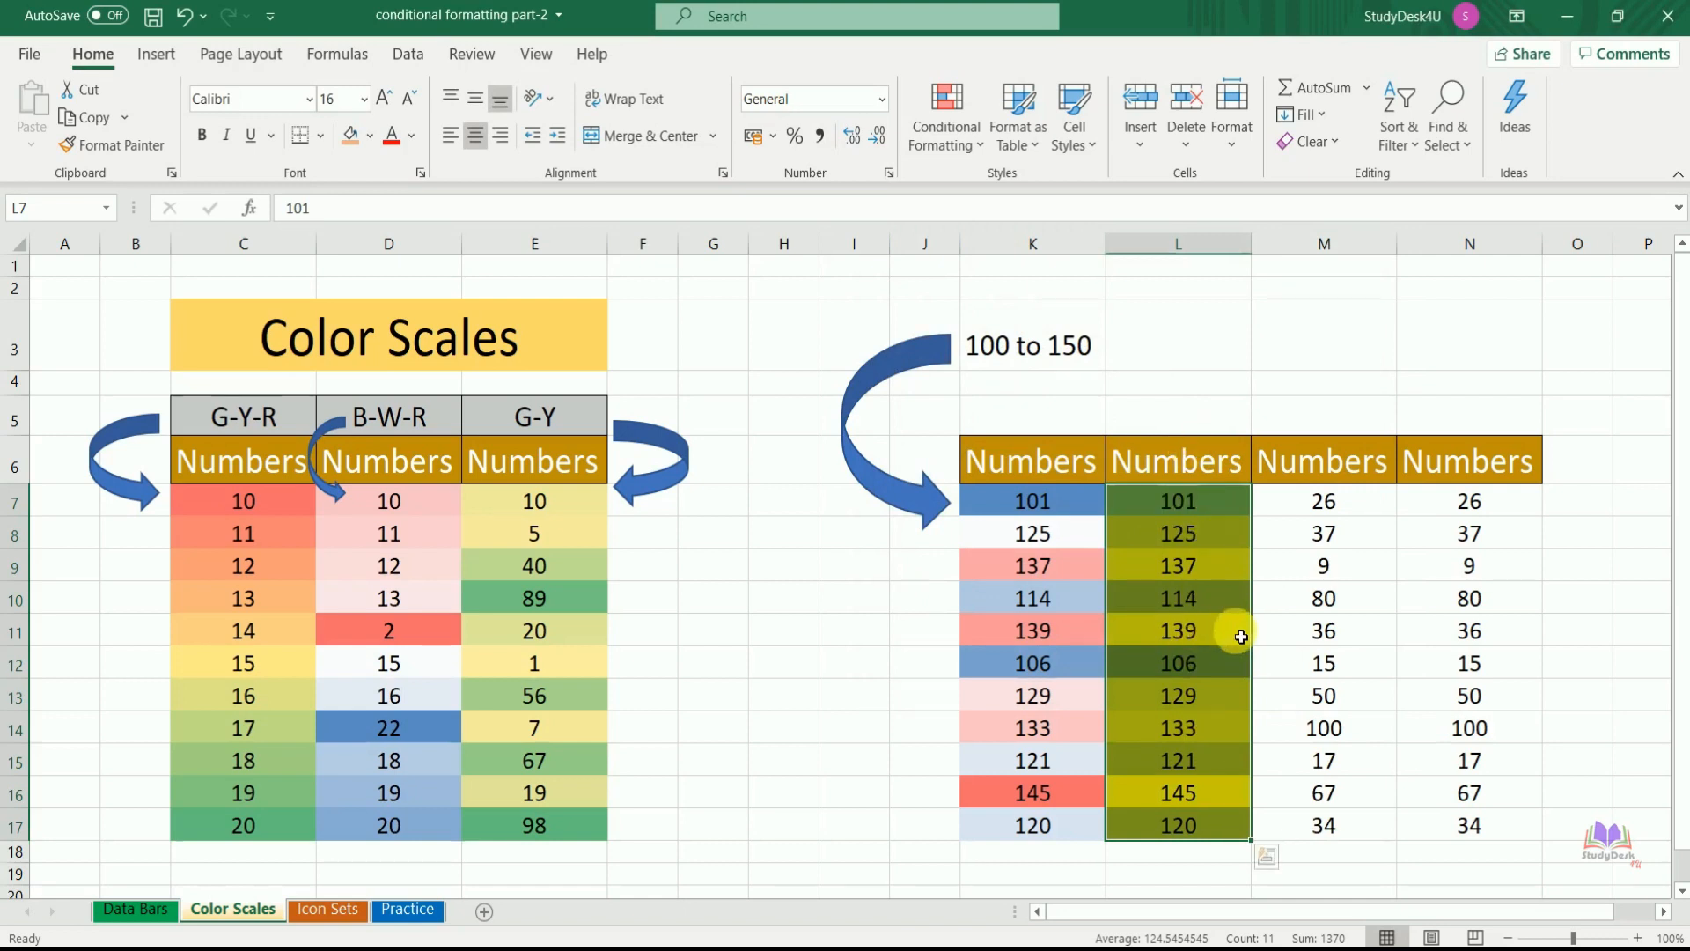
# Step: Apply the Red - Yellow - Green color scale to the numbers in M7:M17
pyautogui.click(1324, 663)
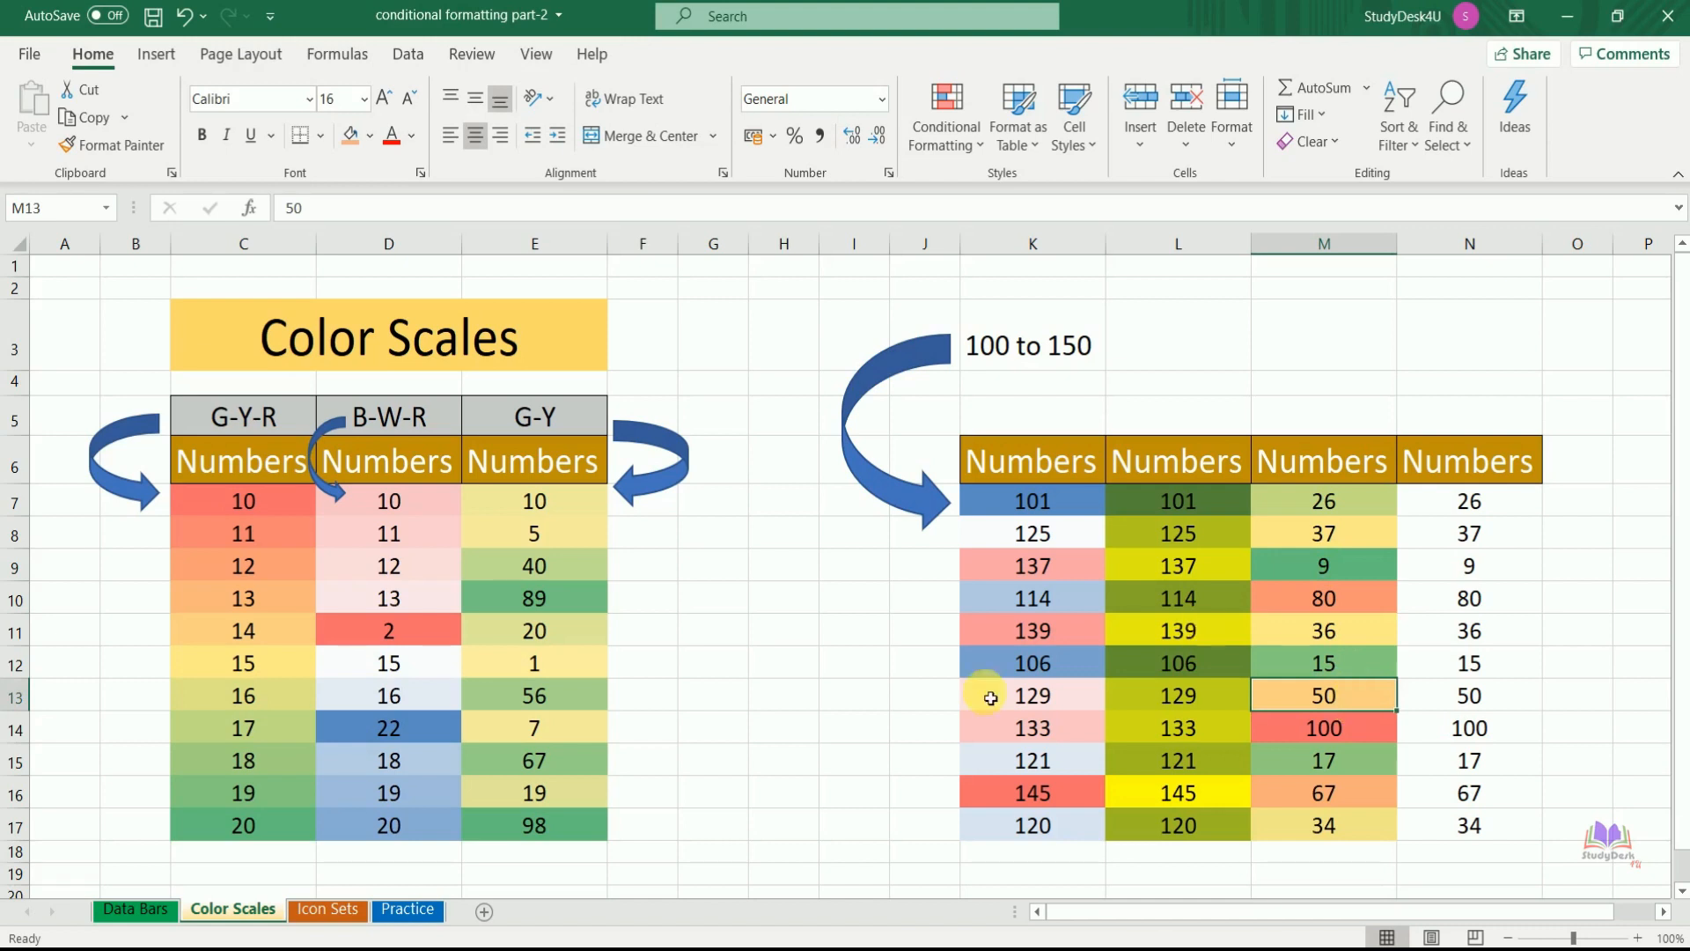
# Step: Switch to the Icon Sets sheet and apply the colored four-arrow icon set to the numbers in C6:C16
pyautogui.click(327, 909)
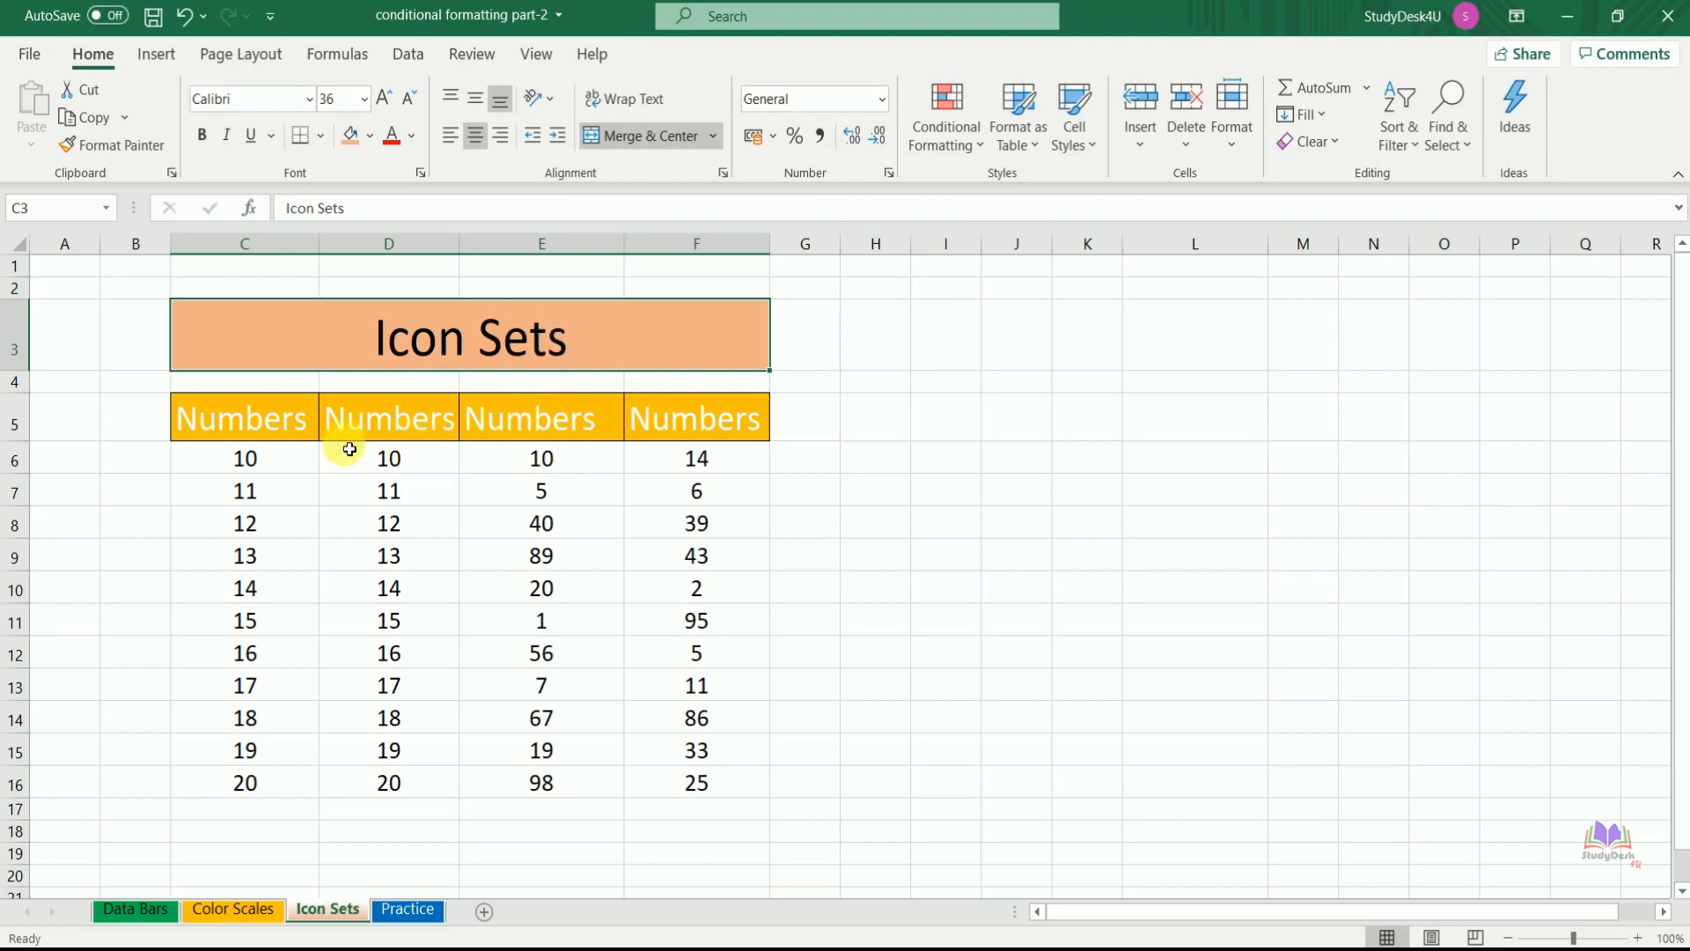
pyautogui.click(287, 471)
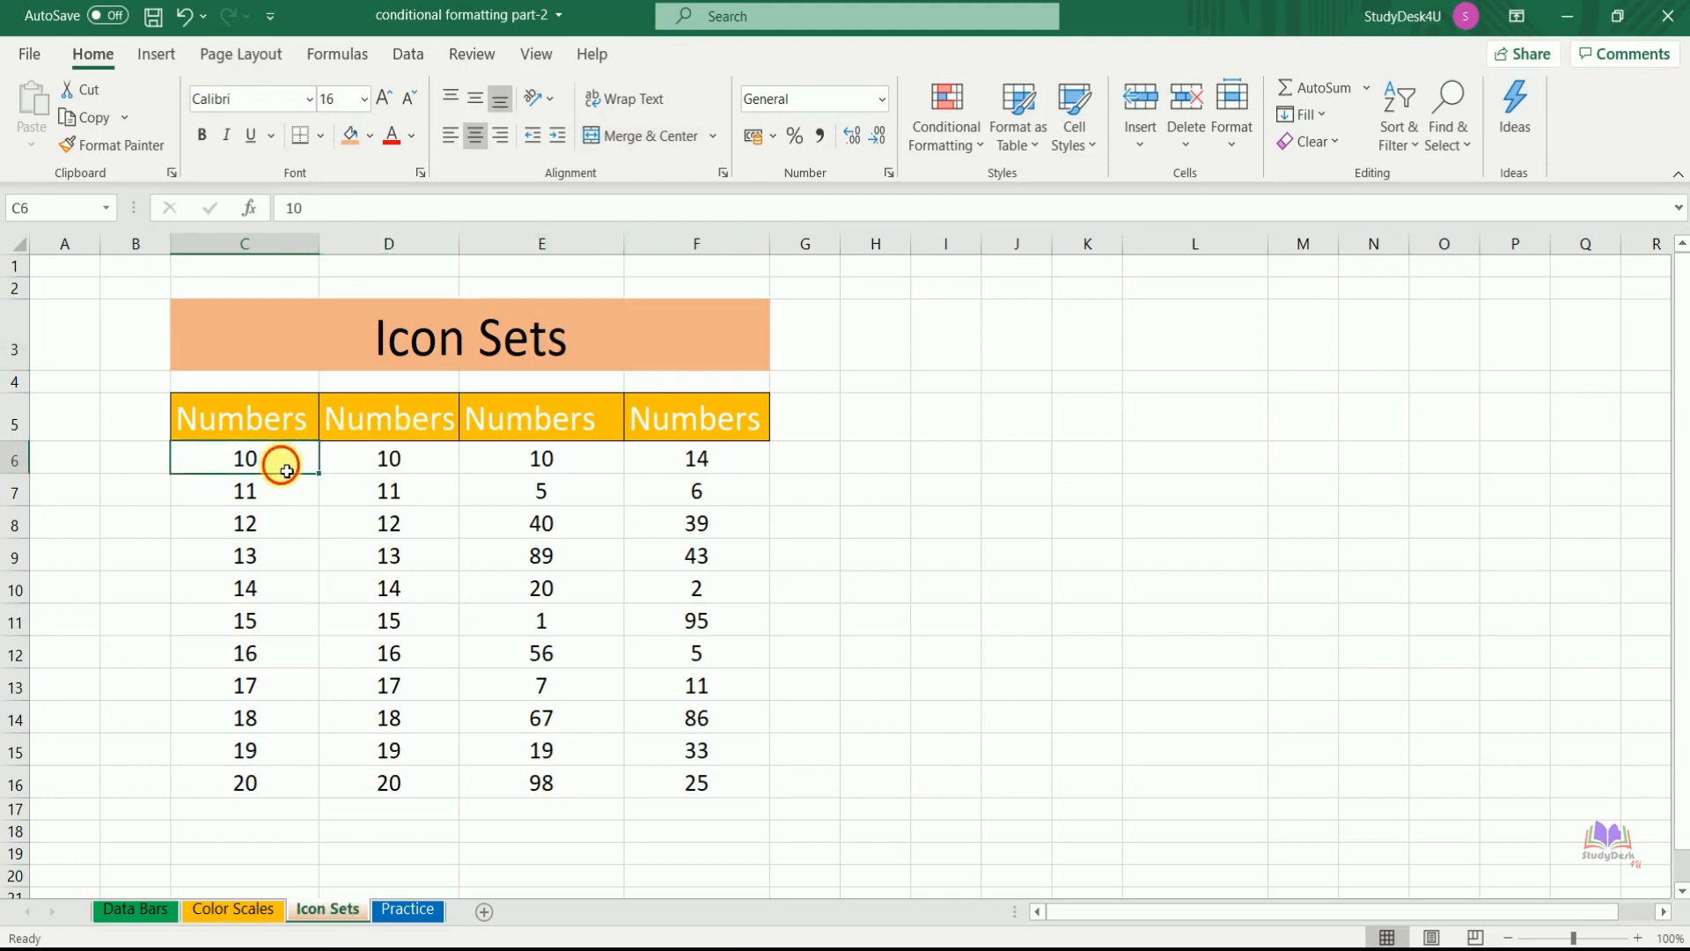
pyautogui.moveTo(287, 471); pyautogui.dragTo(248, 779)
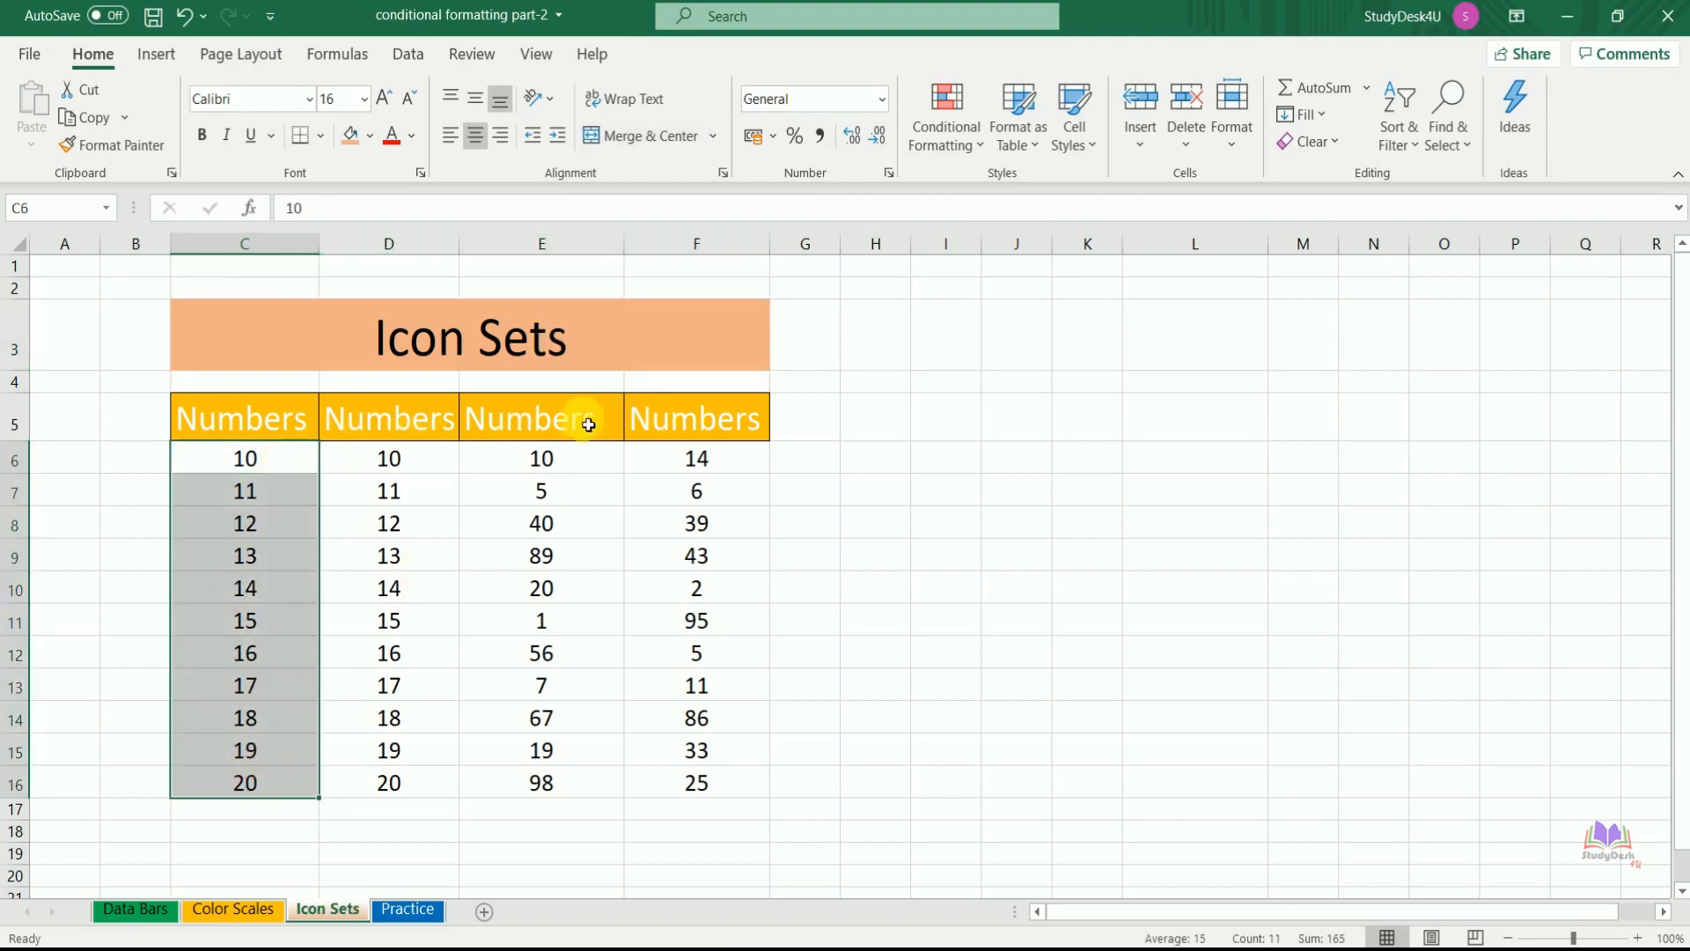
pyautogui.click(965, 143)
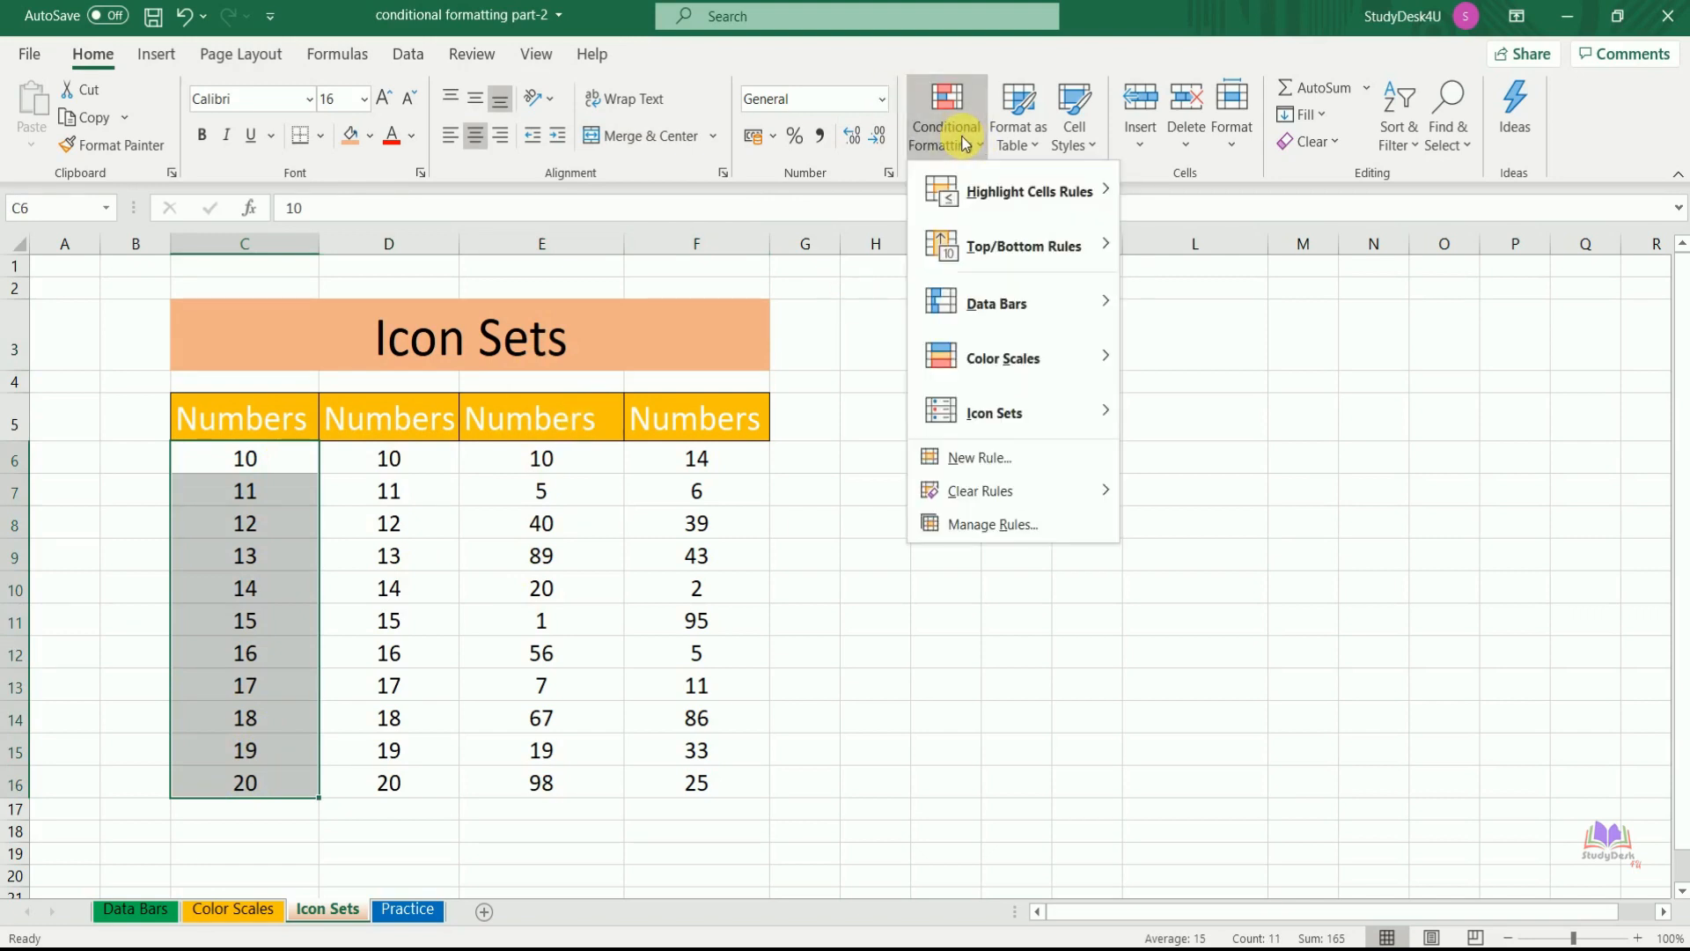
pyautogui.moveTo(1022, 417)
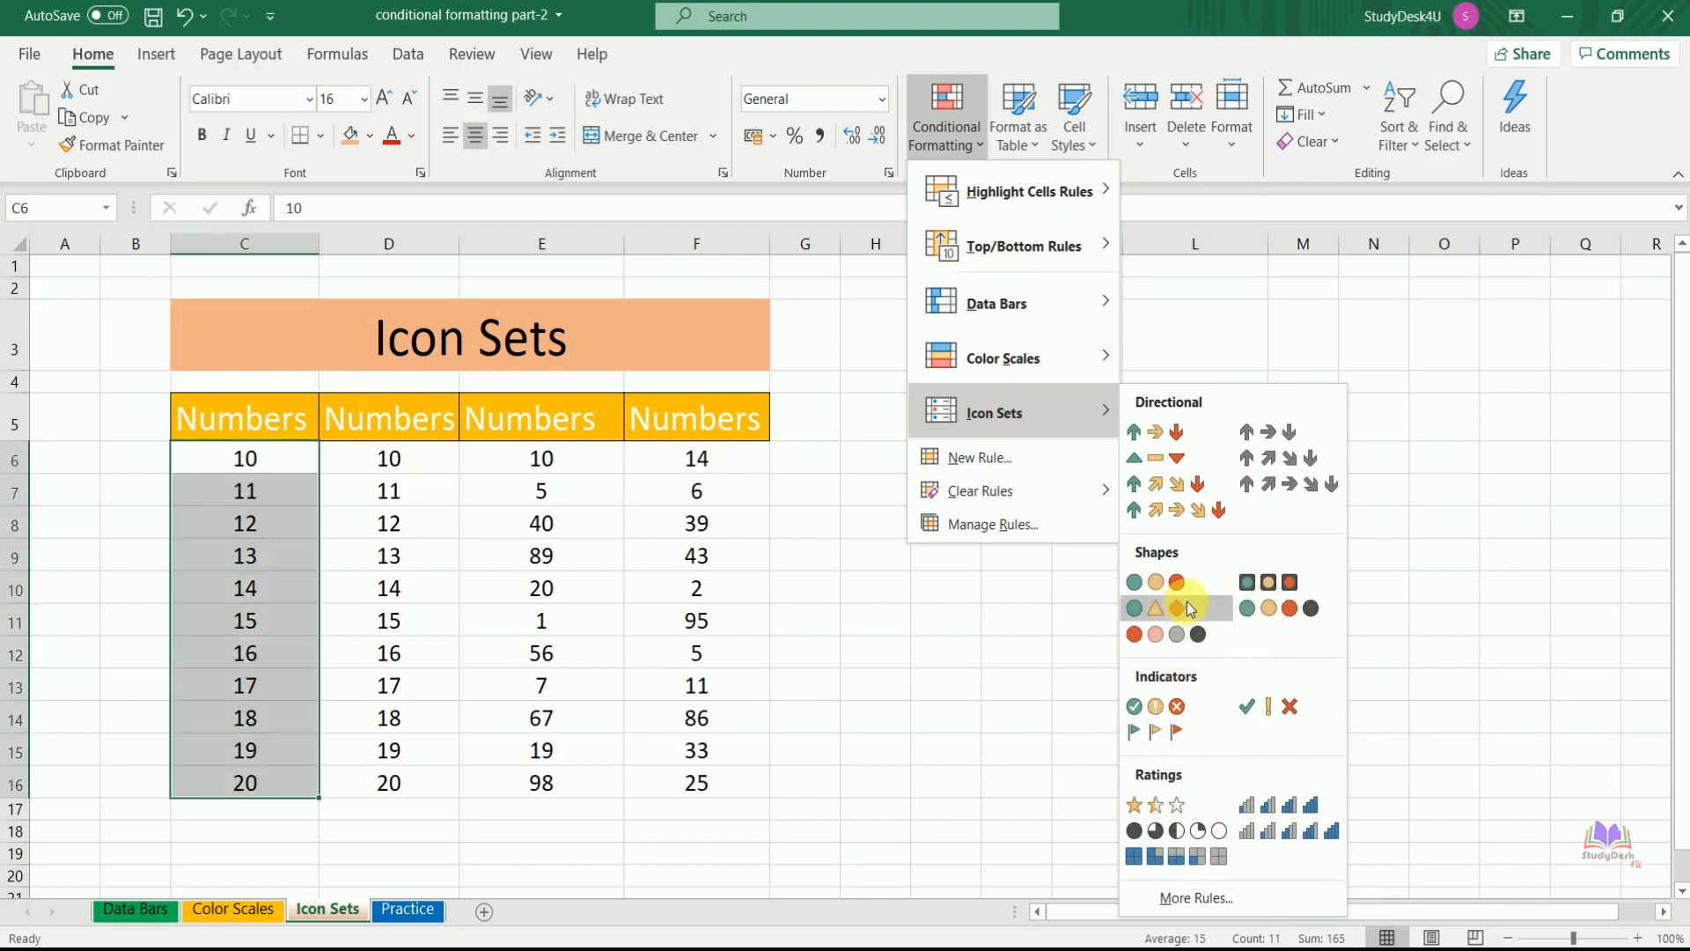
pyautogui.click(1186, 491)
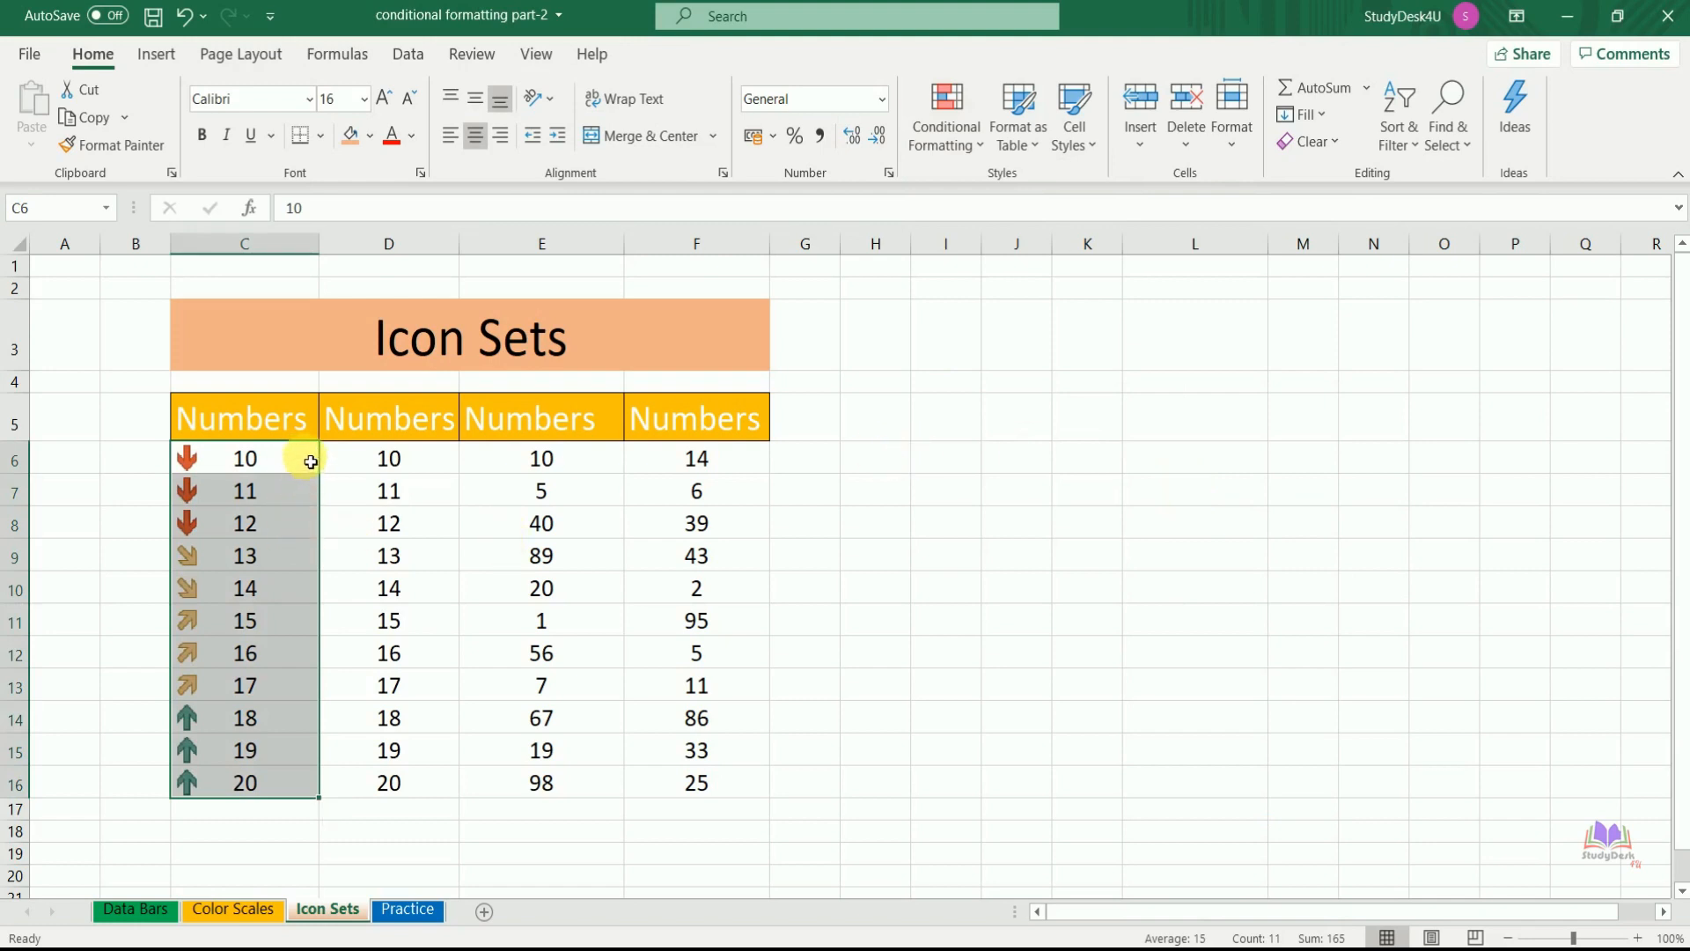
# Step: Examine which arrow icons mark the low numbers in C6:C8, the high ones in C14:C16 and the middle ones in C9:C10
pyautogui.moveTo(311, 461); pyautogui.dragTo(295, 531)
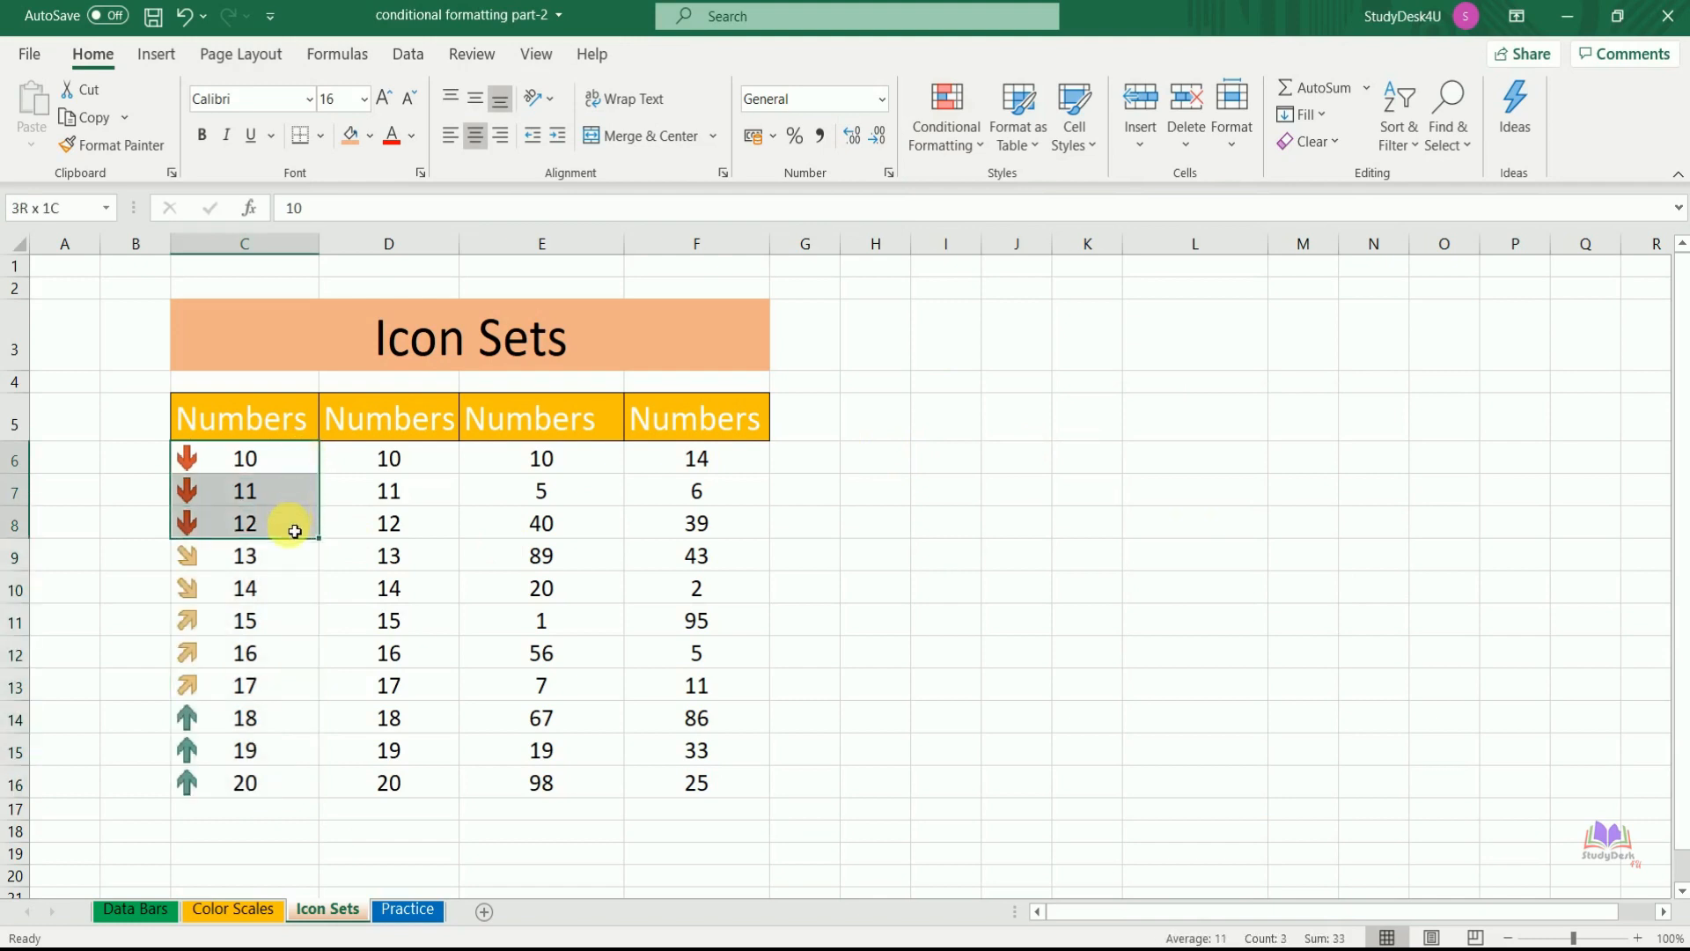
pyautogui.click(276, 724)
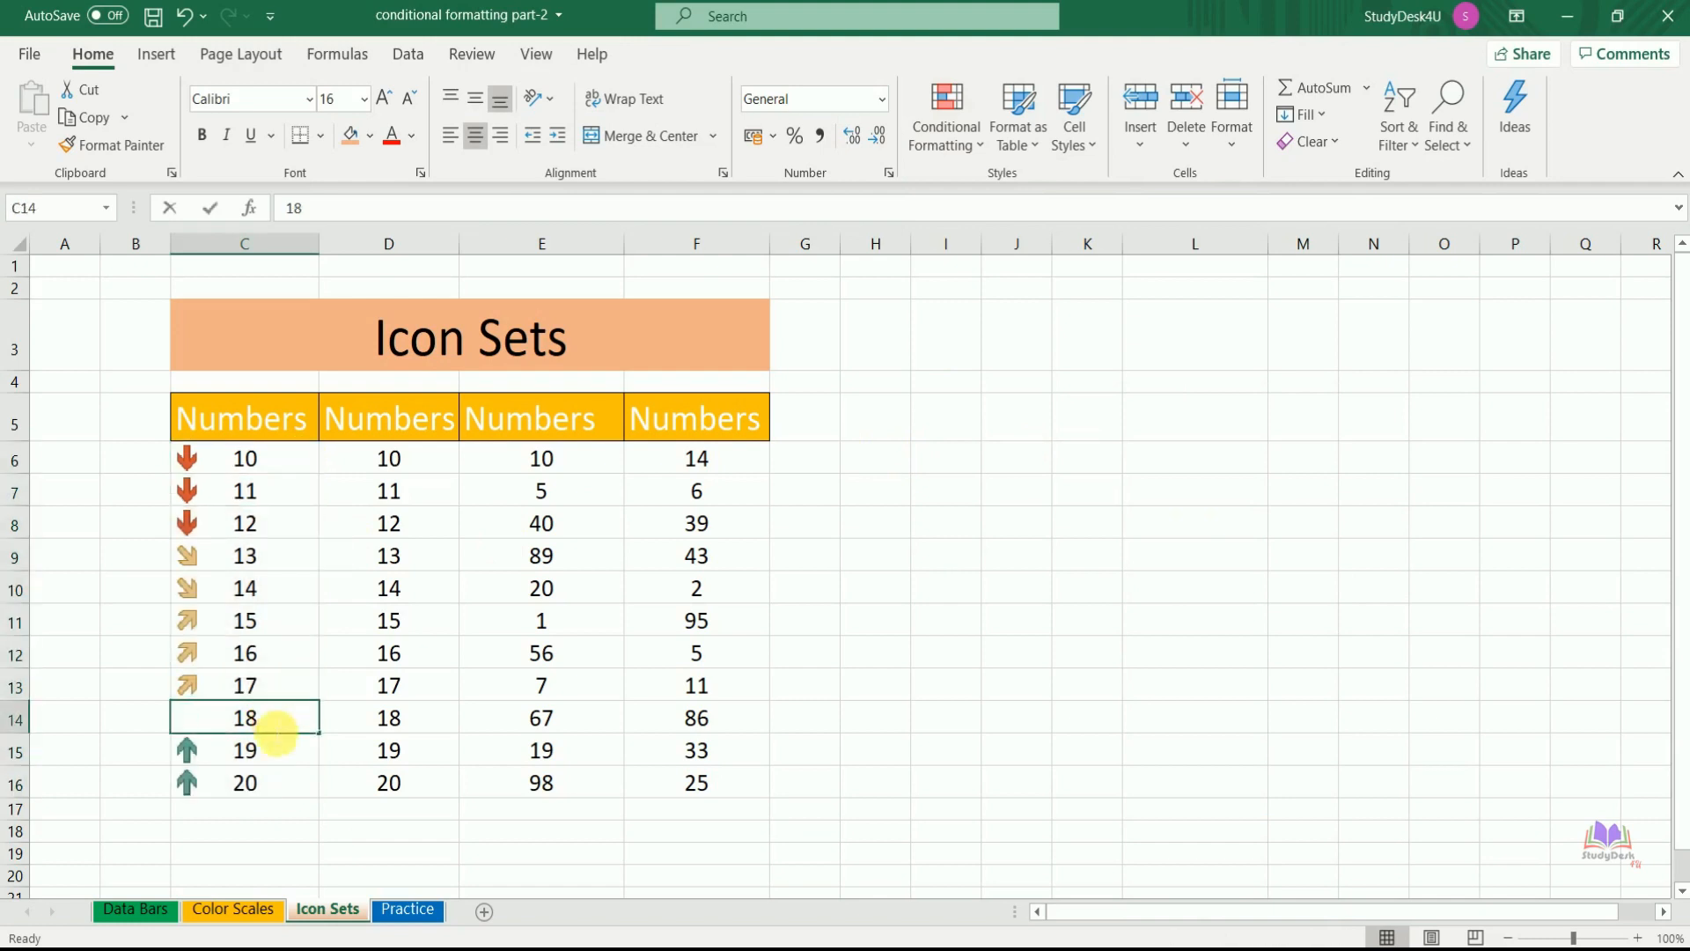
pyautogui.doubleClick(274, 722)
pyautogui.hotkey('ctrl', 'Return')
pyautogui.moveTo(274, 722); pyautogui.dragTo(258, 781)
pyautogui.click(266, 569)
pyautogui.moveTo(267, 569); pyautogui.dragTo(265, 591)
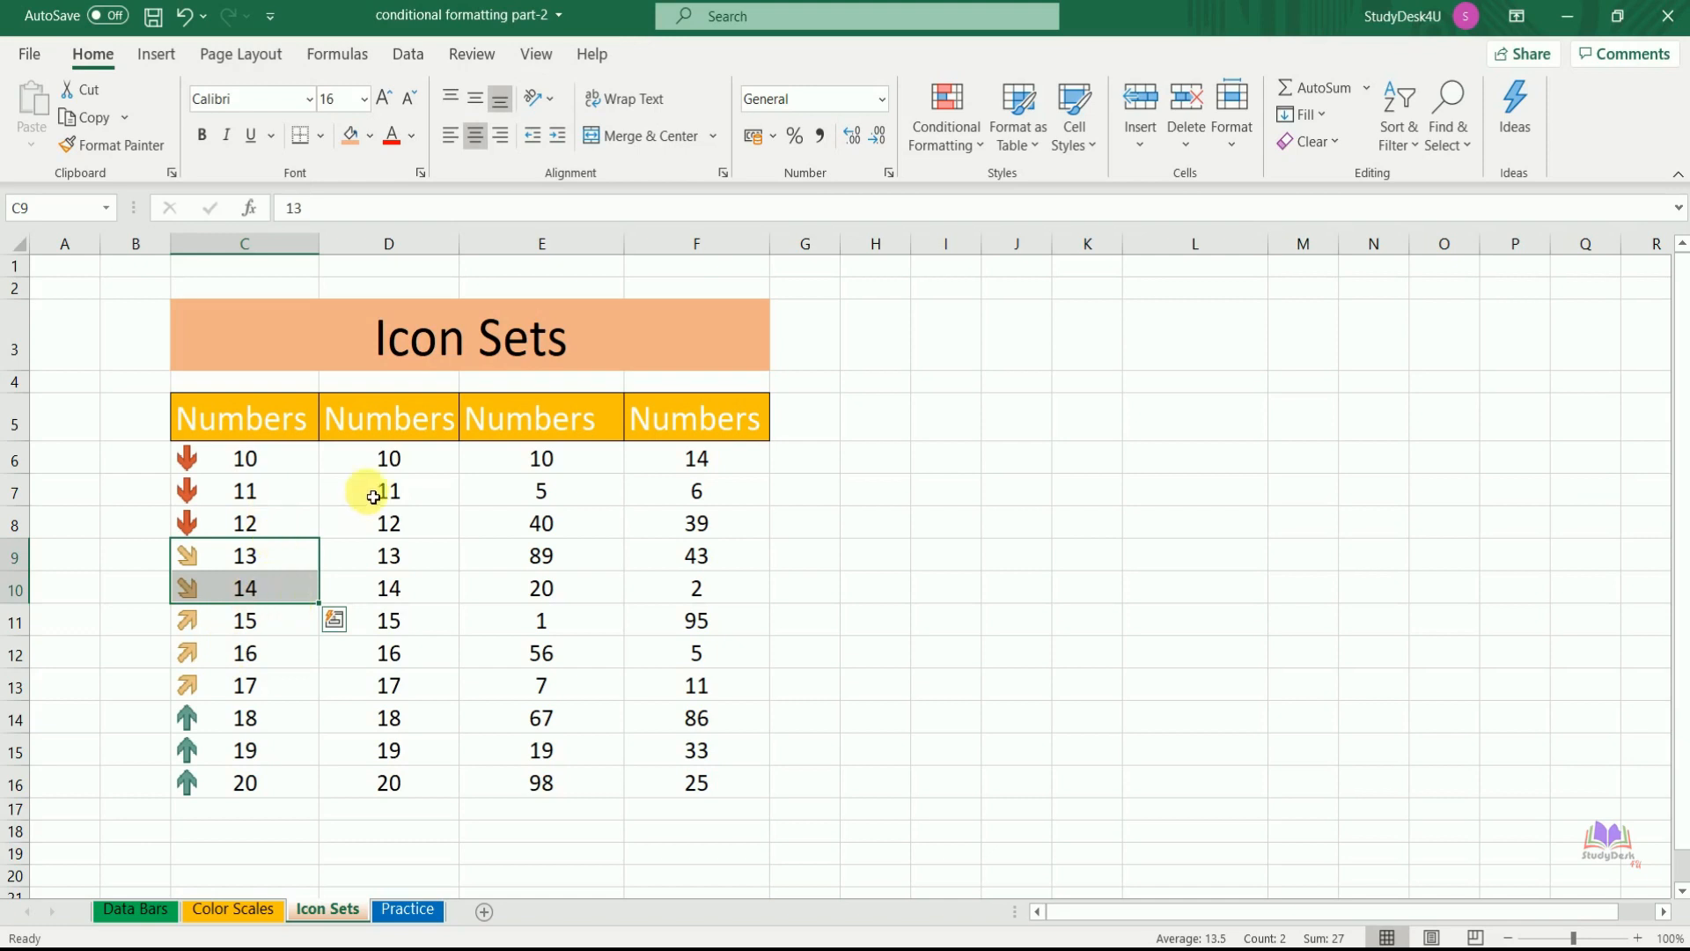
# Step: Apply the circled three-symbol indicator icon set to the numbers in D6:D16
pyautogui.click(401, 474)
pyautogui.moveTo(401, 474); pyautogui.dragTo(389, 783)
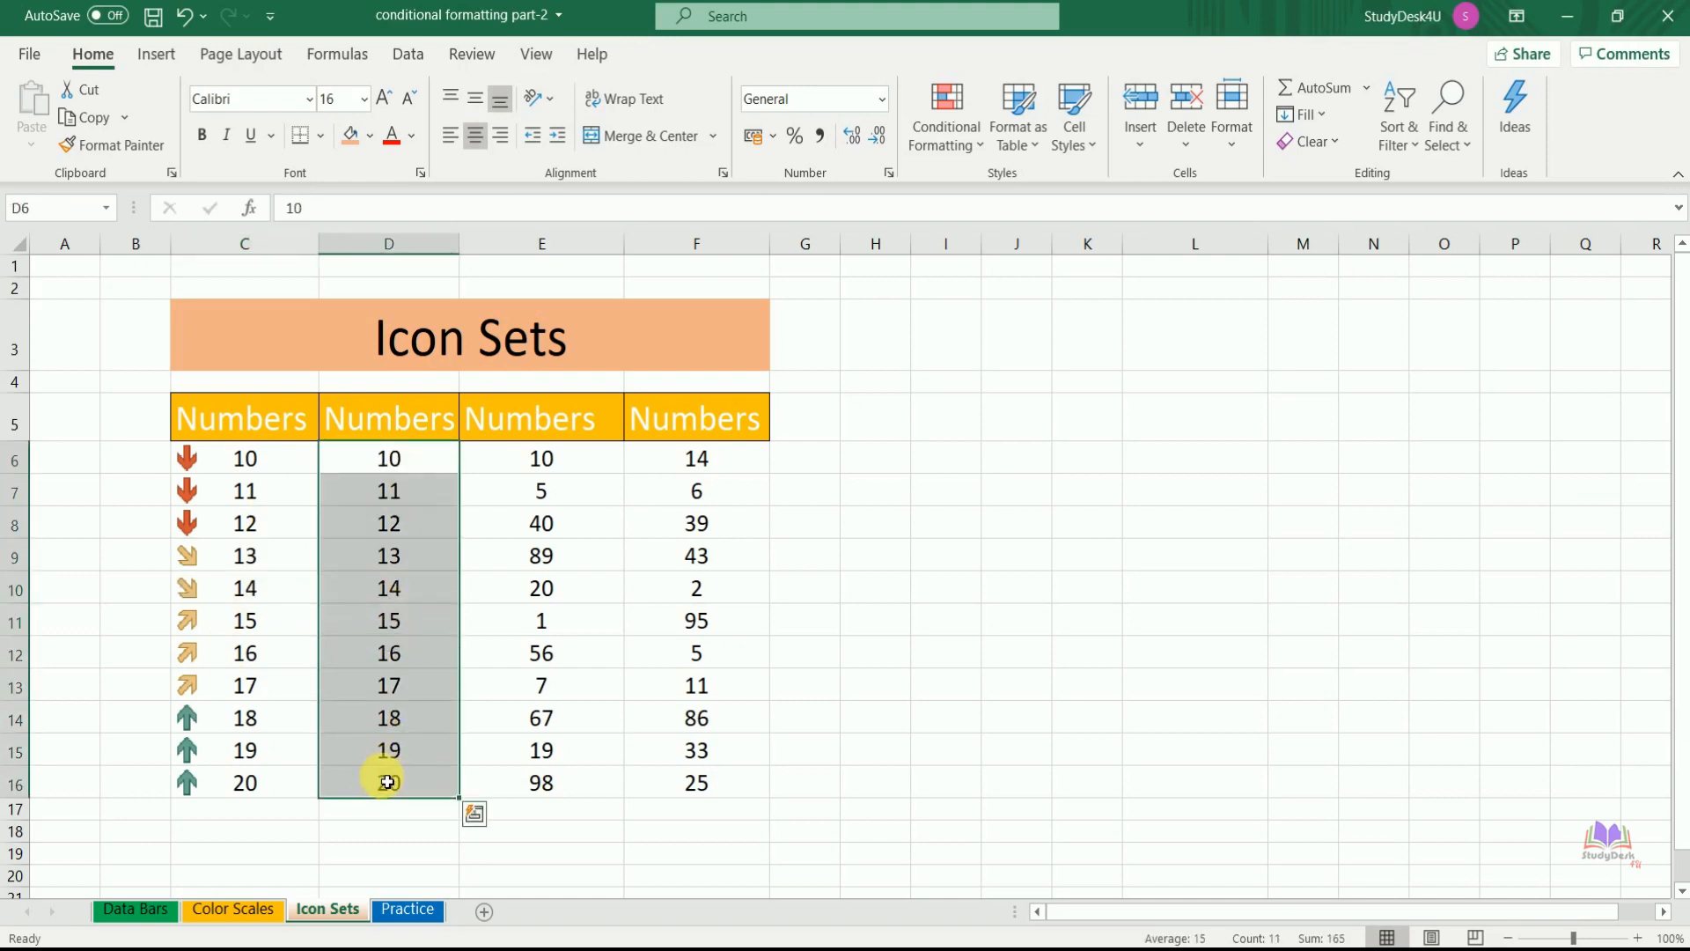
pyautogui.click(948, 150)
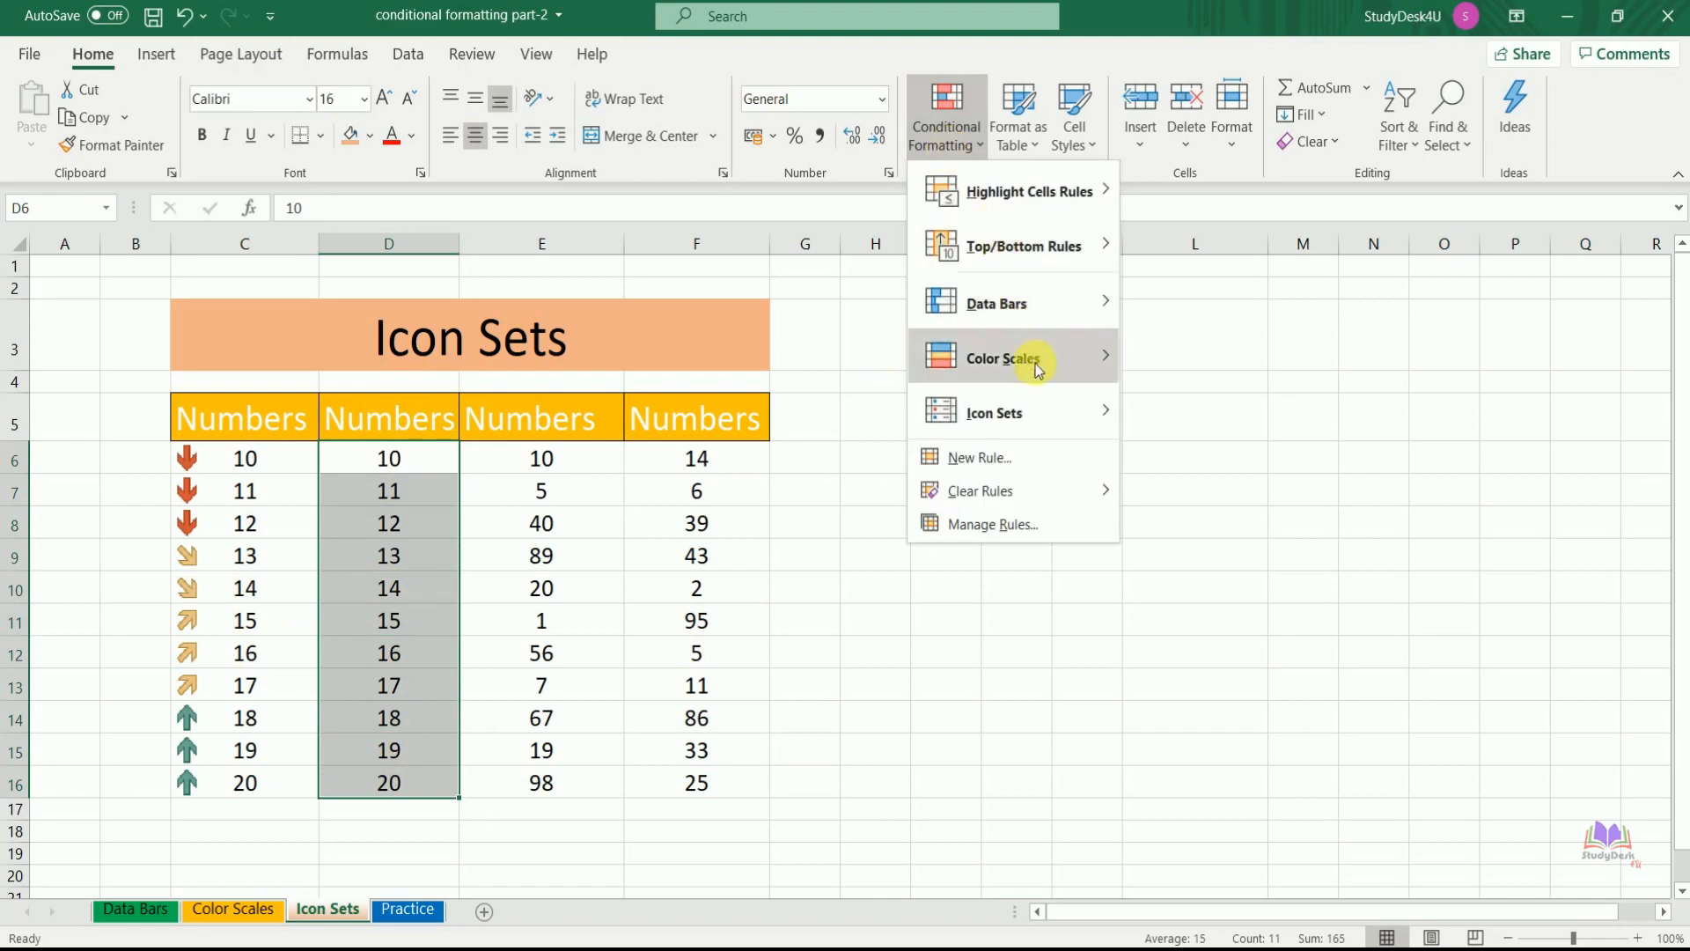
pyautogui.moveTo(1034, 414)
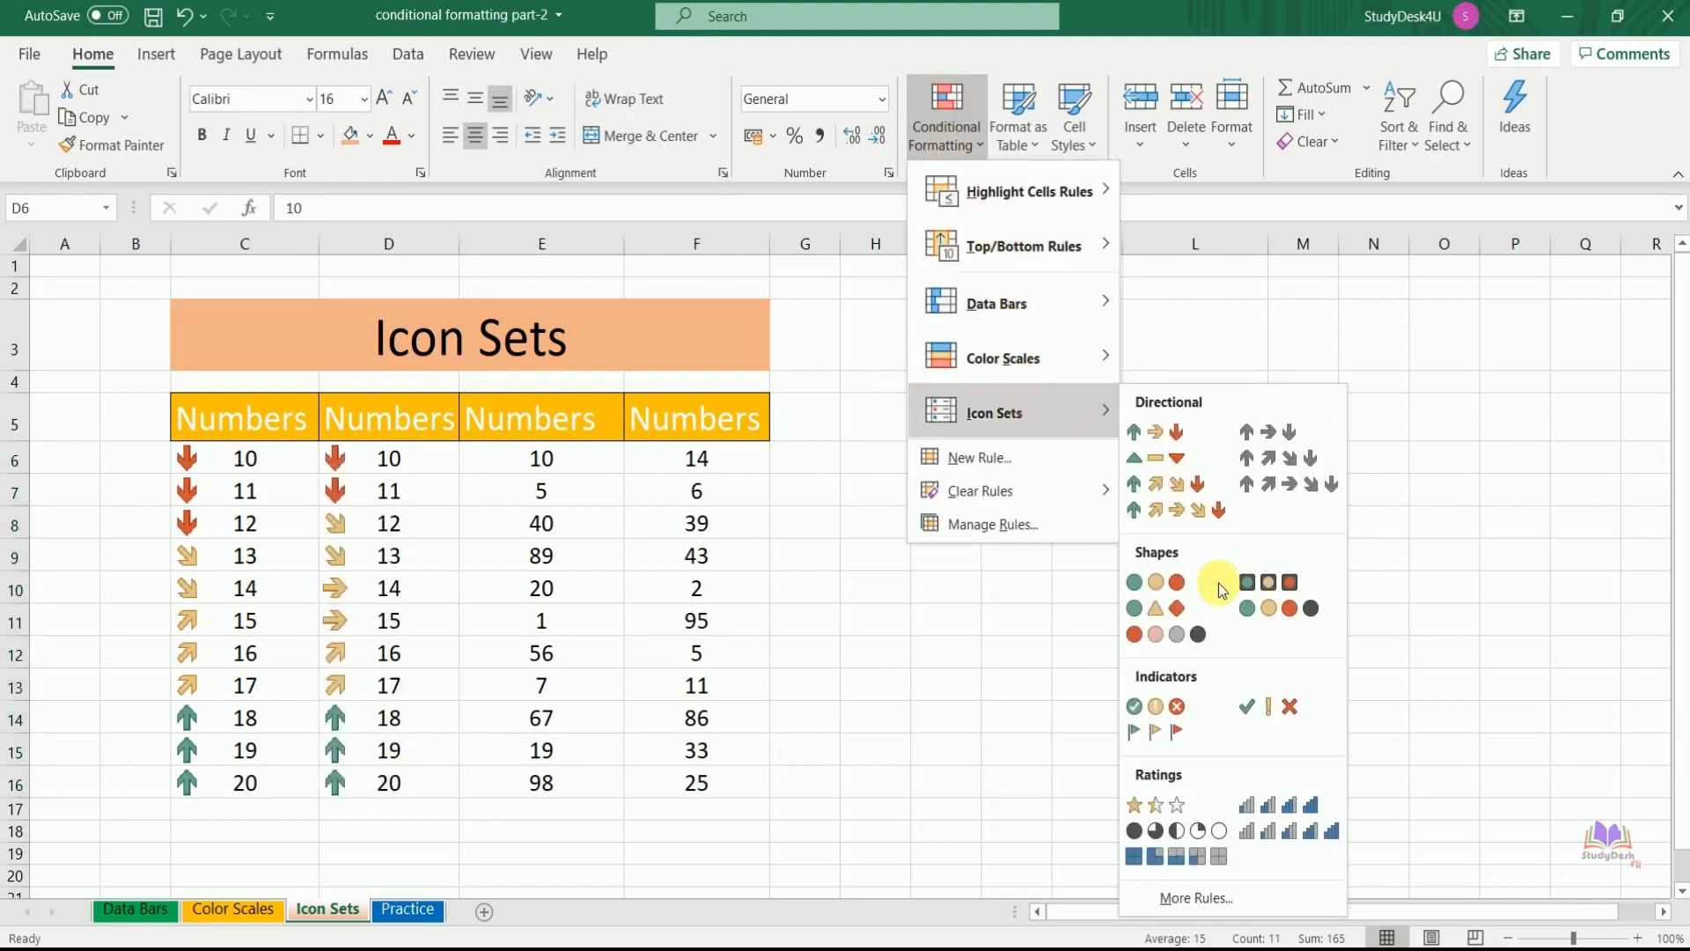
pyautogui.click(1135, 709)
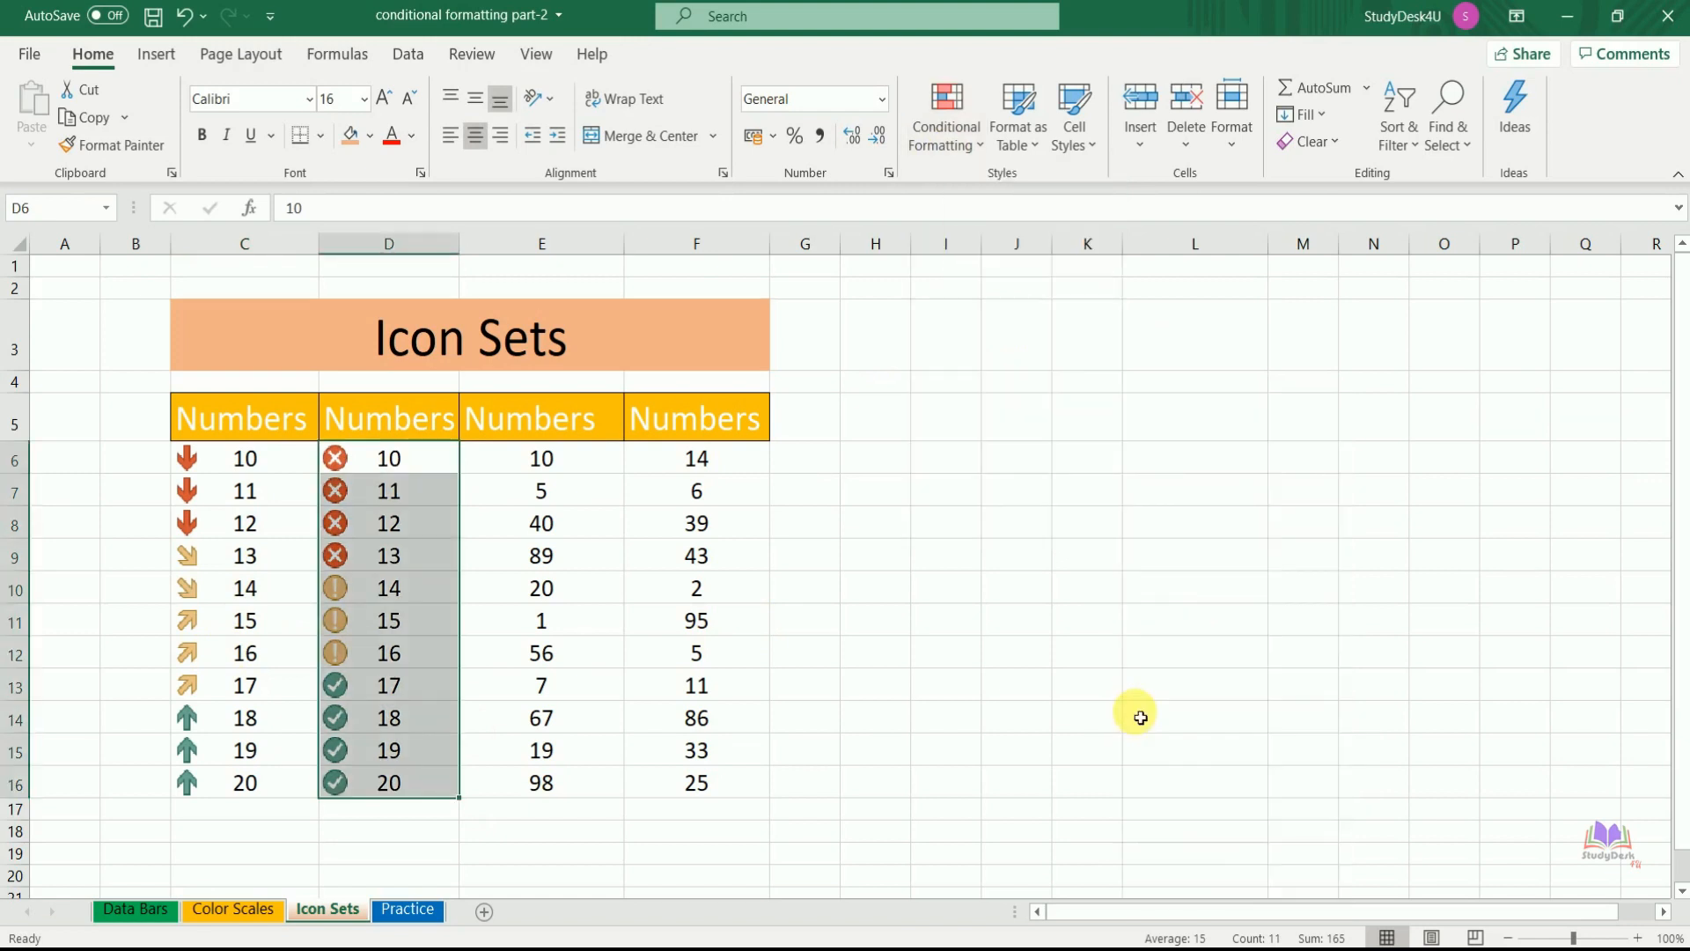
# Step: Apply the four-level bar ratings icon set to the numbers in E6:E16
pyautogui.moveTo(541, 453); pyautogui.dragTo(530, 804)
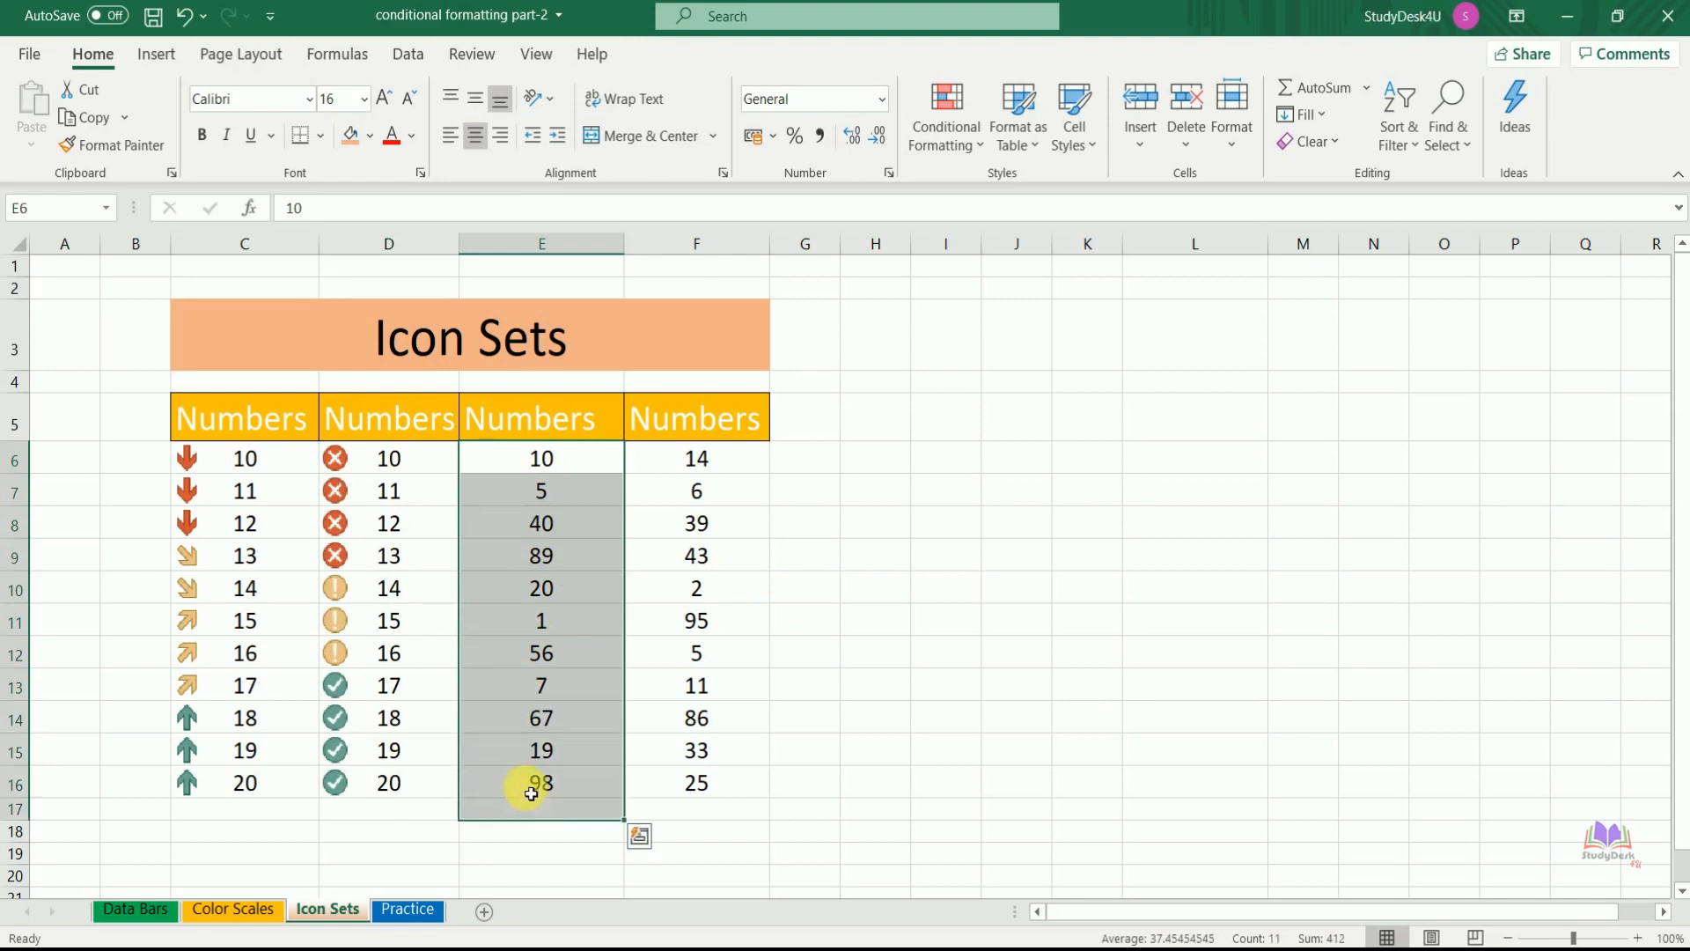
pyautogui.click(579, 453)
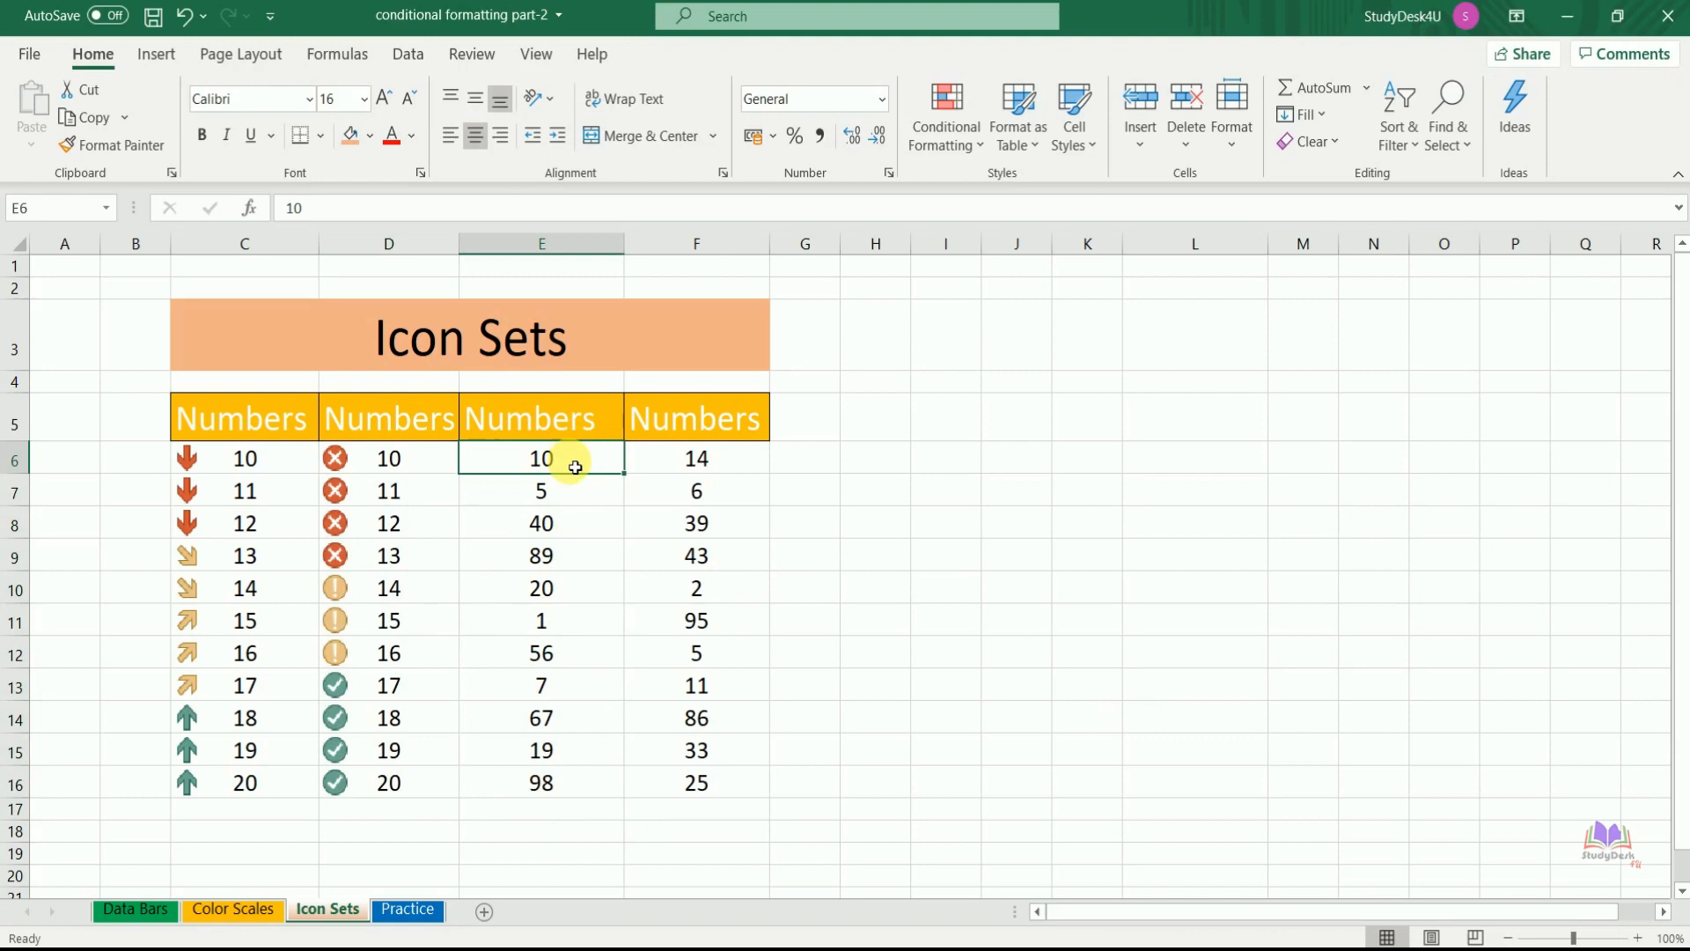
pyautogui.moveTo(576, 466); pyautogui.dragTo(575, 783)
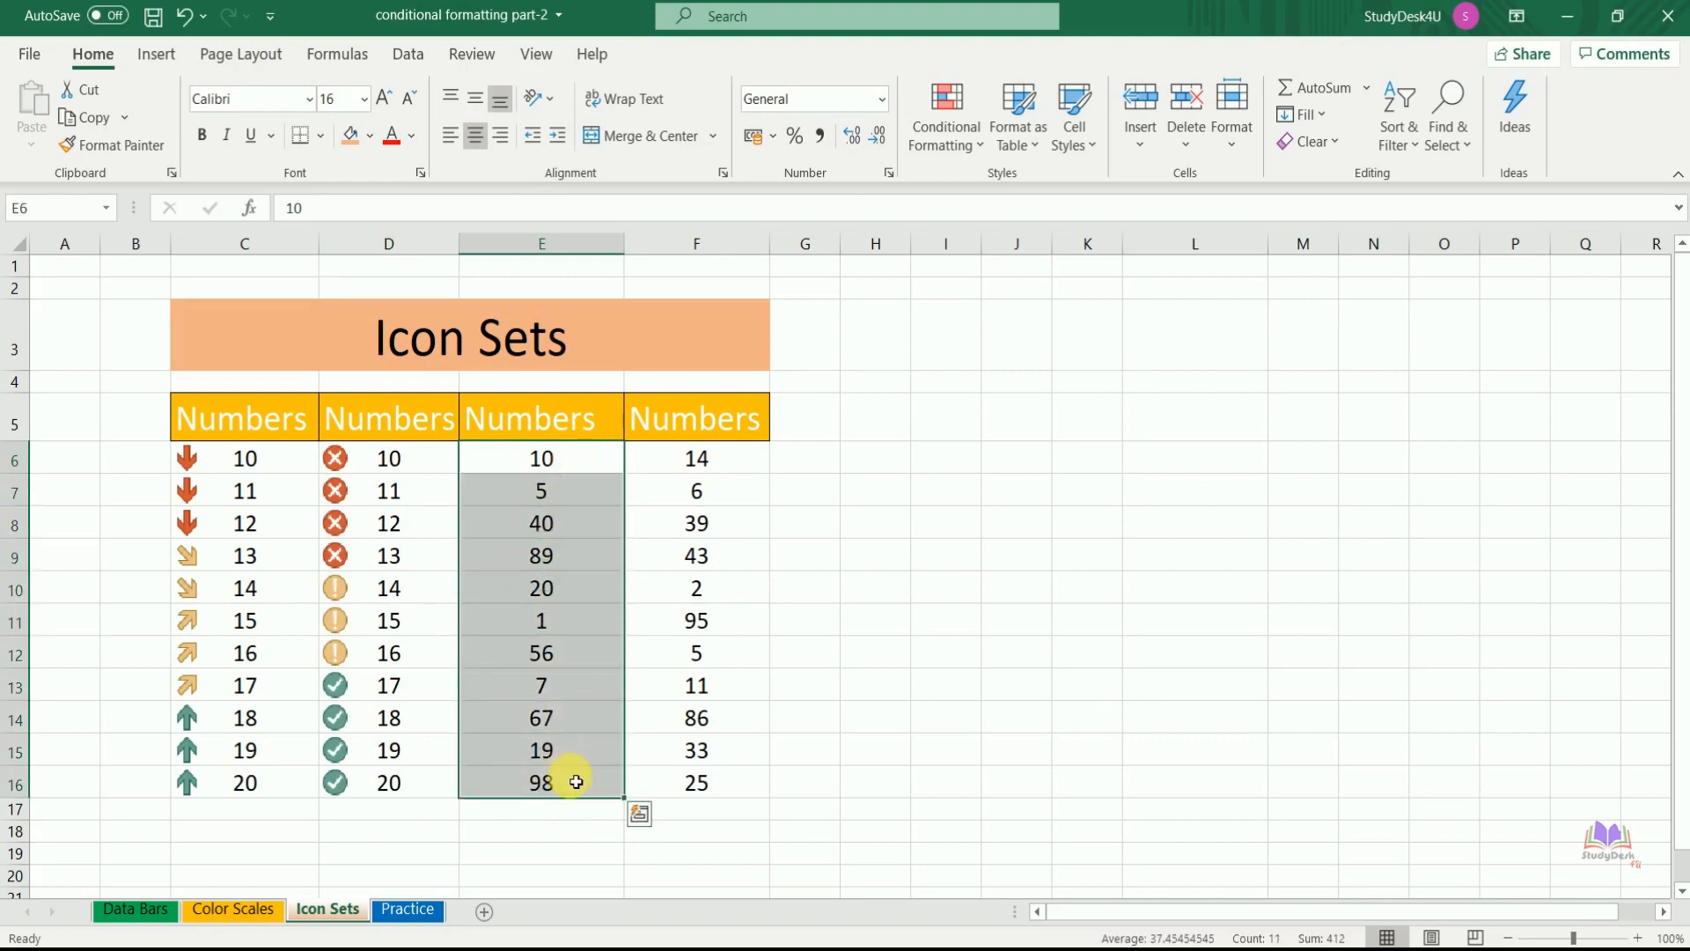
pyautogui.click(958, 130)
pyautogui.moveTo(991, 416)
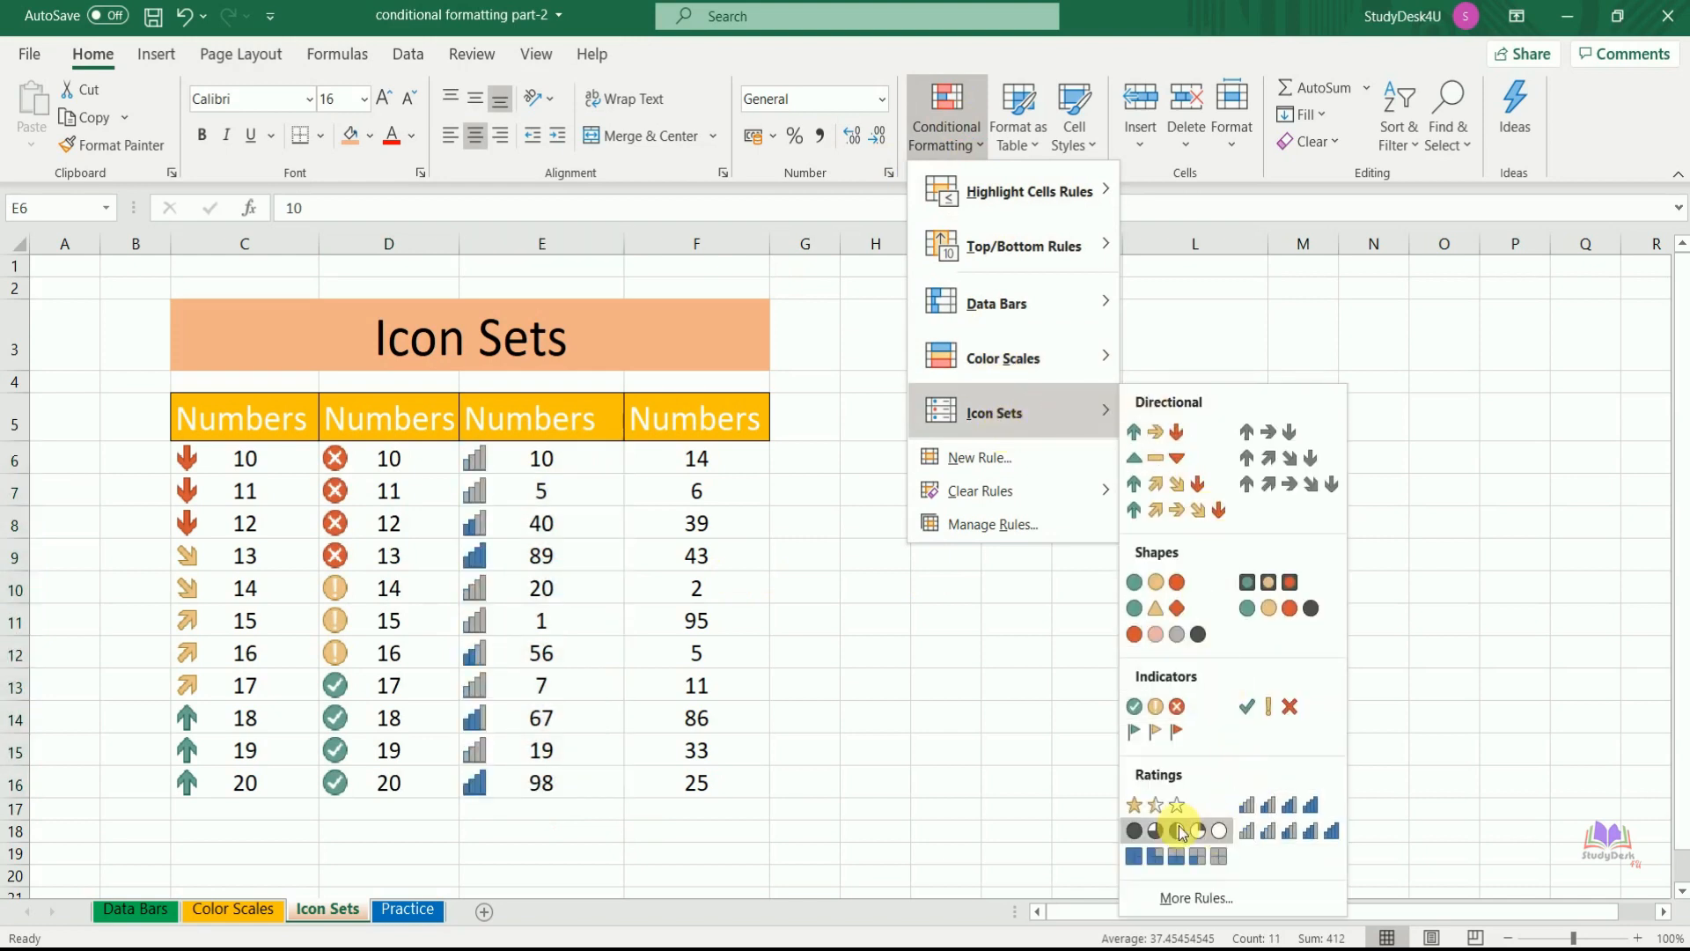
pyautogui.click(1266, 814)
# Step: Start a custom icon set rule for the numbers in F6:F16
pyautogui.moveTo(696, 458); pyautogui.dragTo(694, 792)
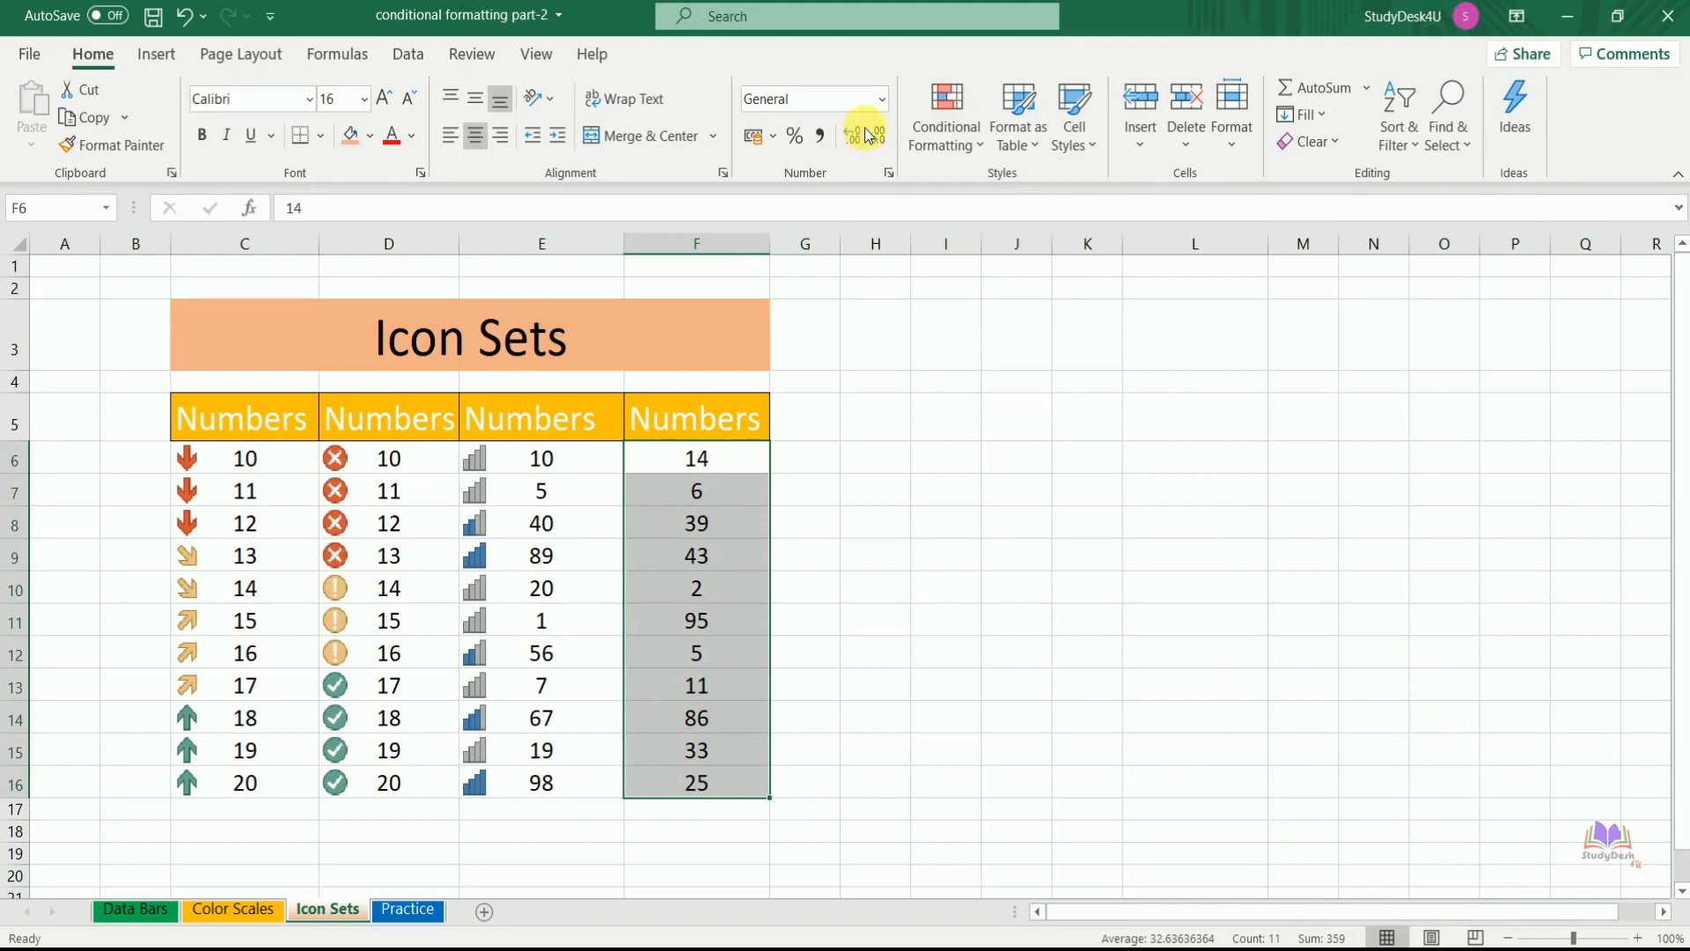
pyautogui.click(942, 119)
pyautogui.moveTo(1044, 308)
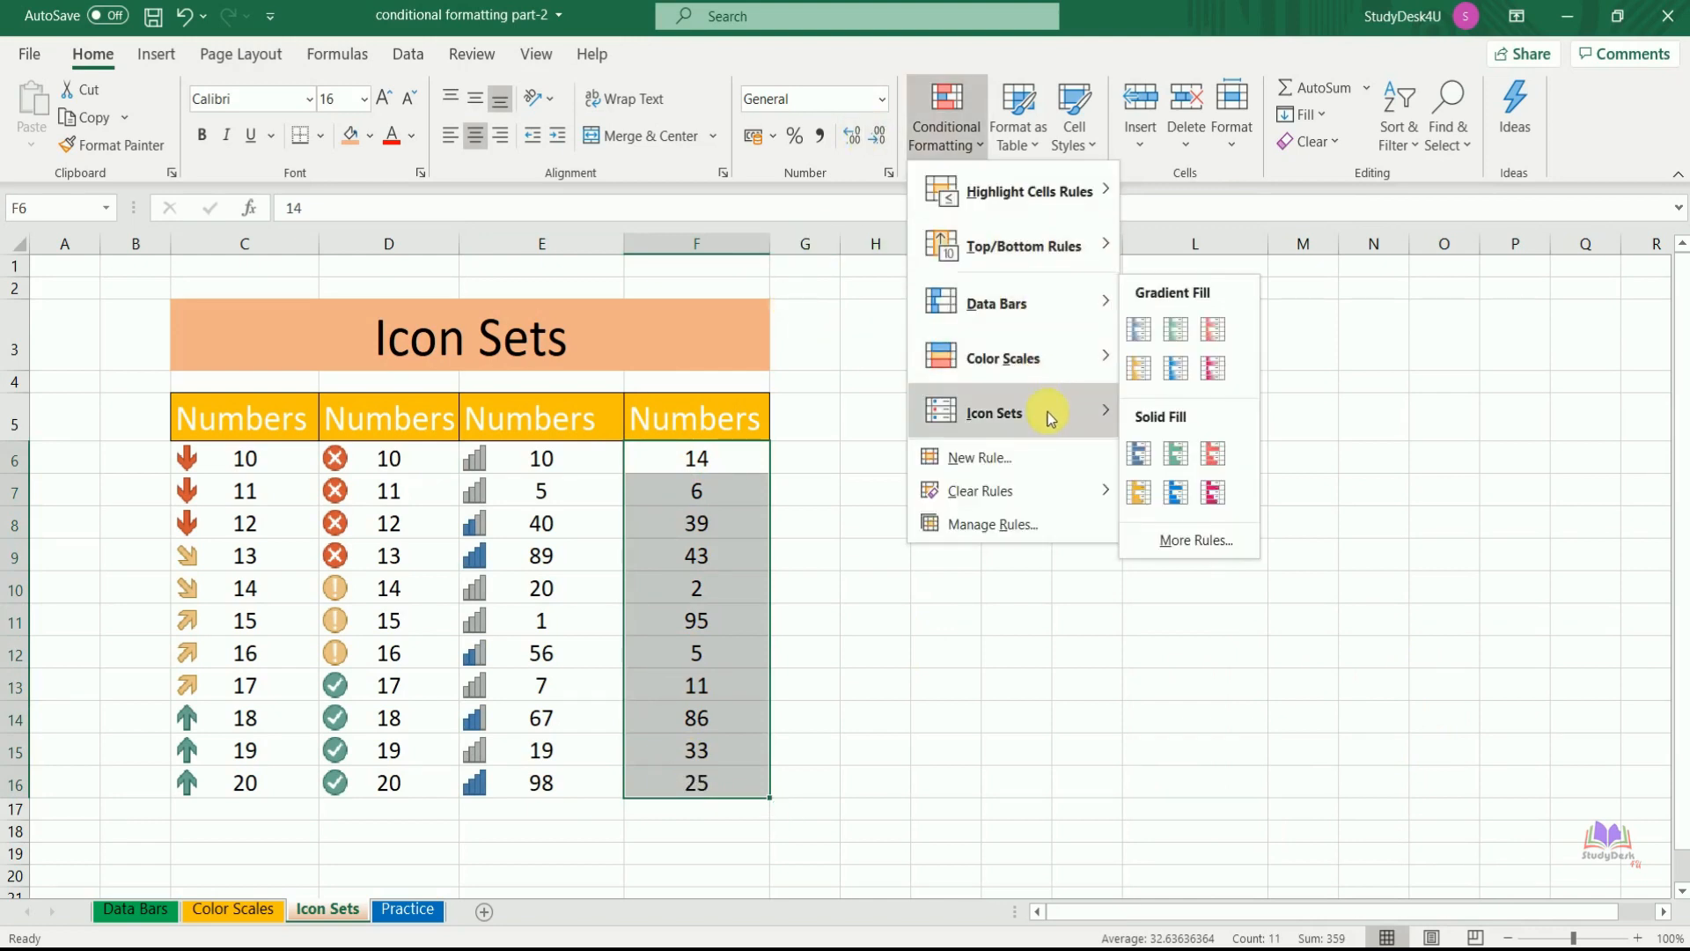
pyautogui.moveTo(1048, 415)
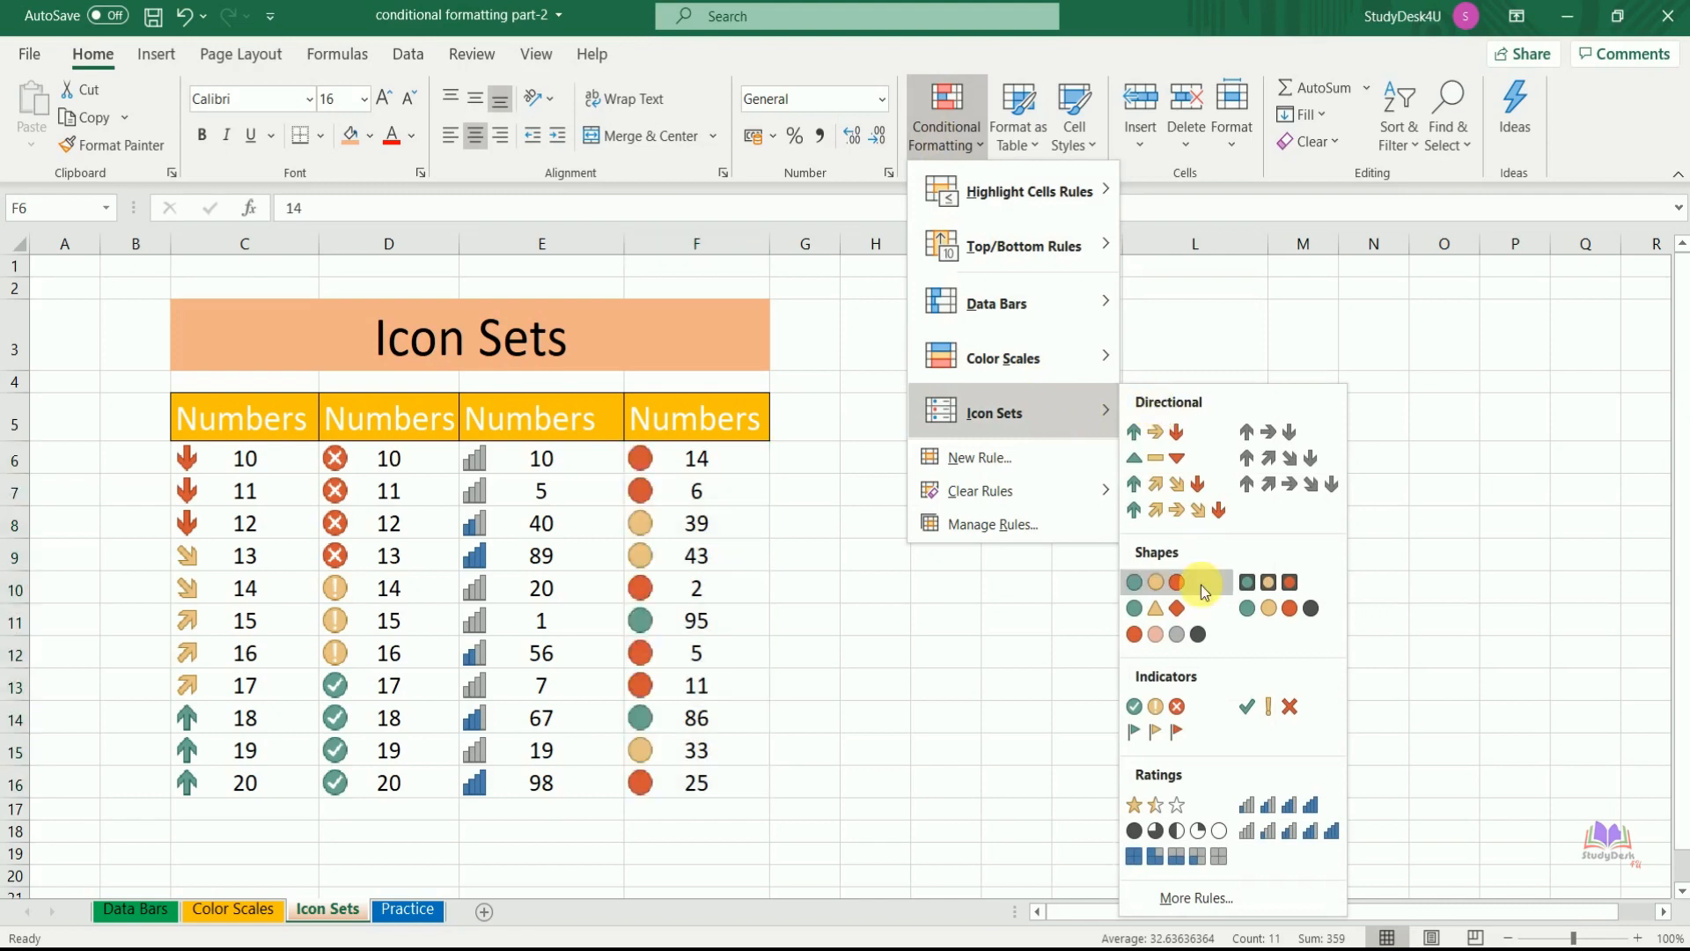
pyautogui.click(1197, 898)
# Step: Give the new rule the 3 Symbols (Uncircled) icon style, with No Cell Icon for the middle range
pyautogui.click(1075, 505)
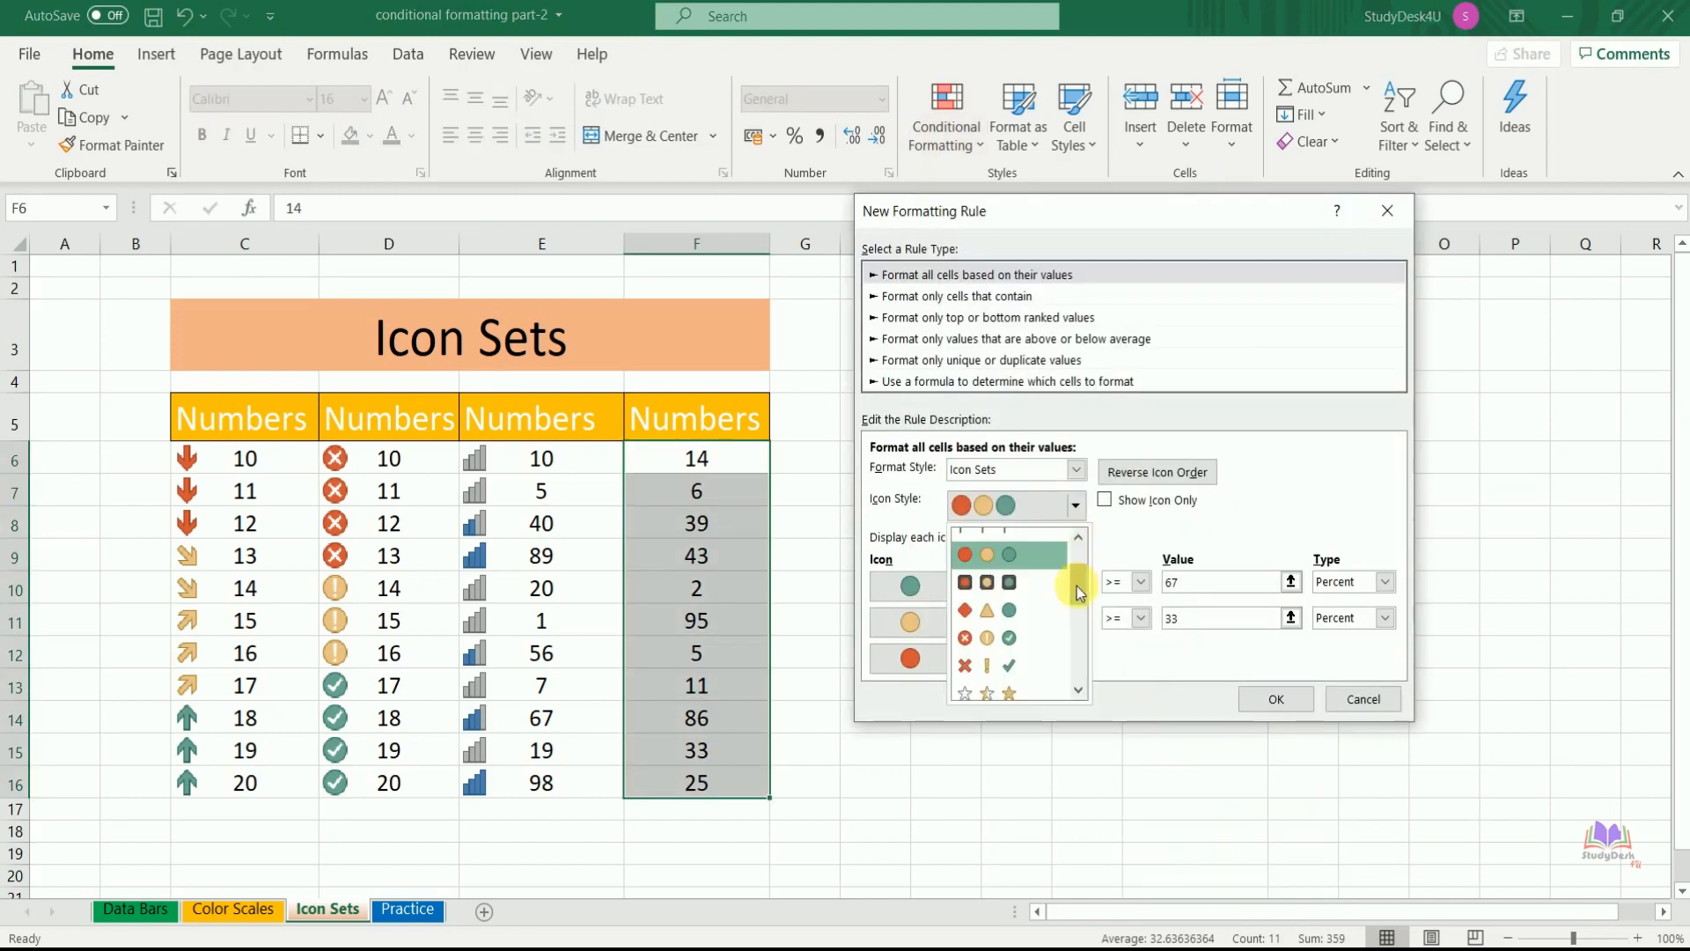
pyautogui.moveTo(1075, 589); pyautogui.dragTo(1081, 544)
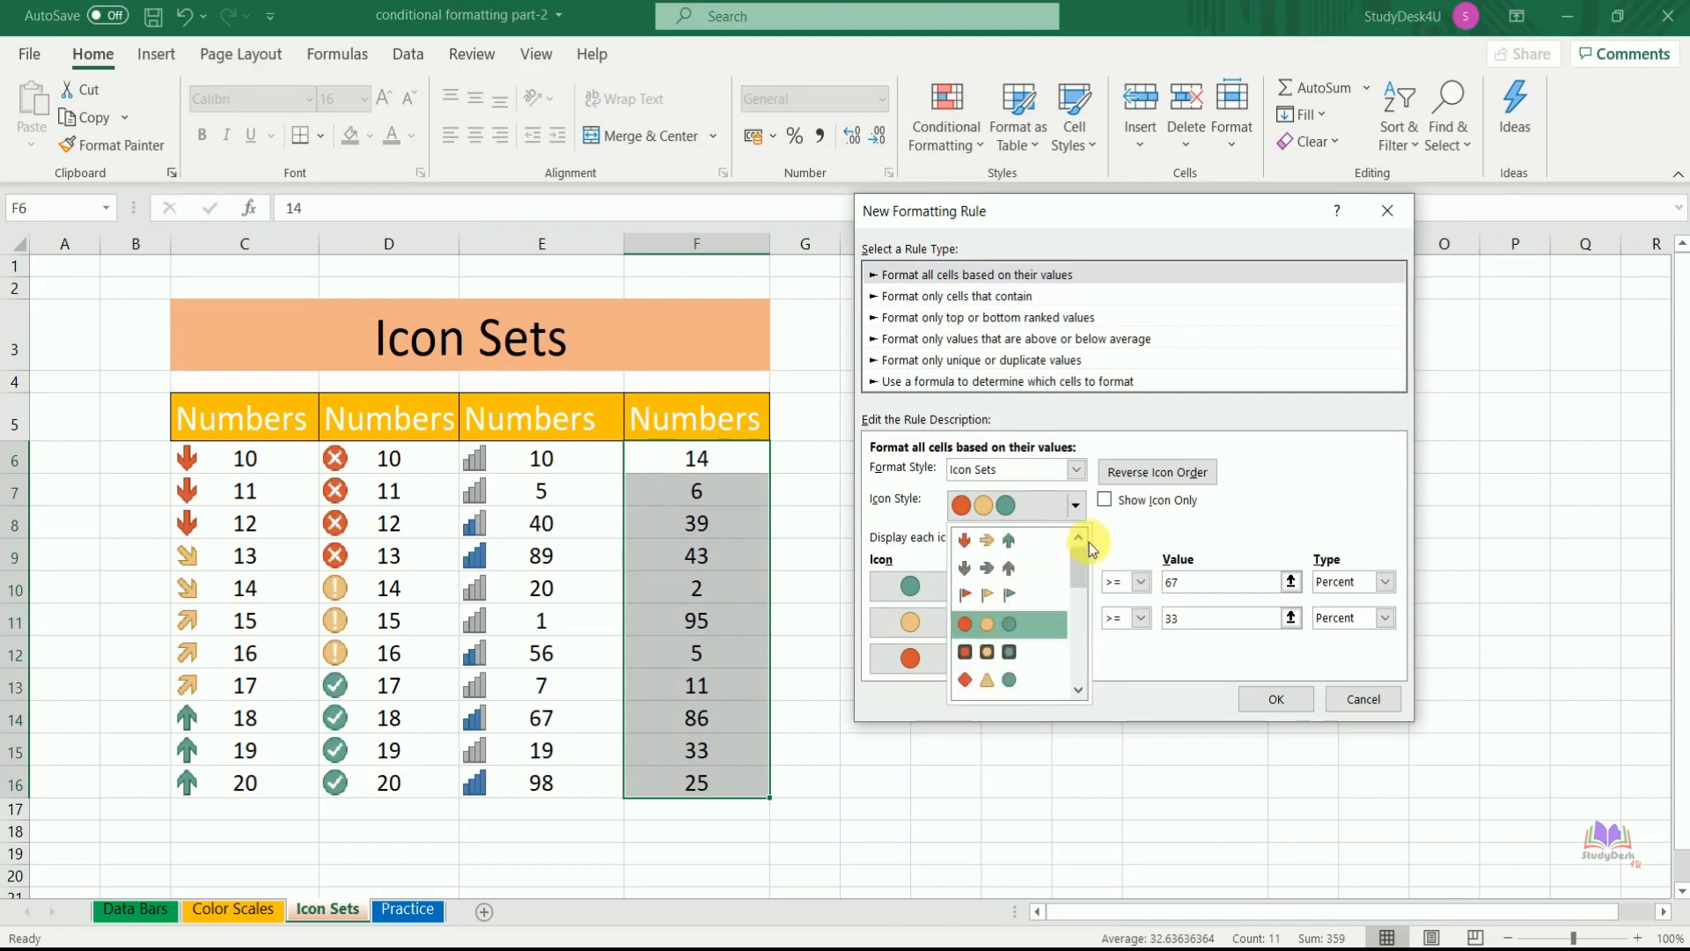
pyautogui.click(975, 603)
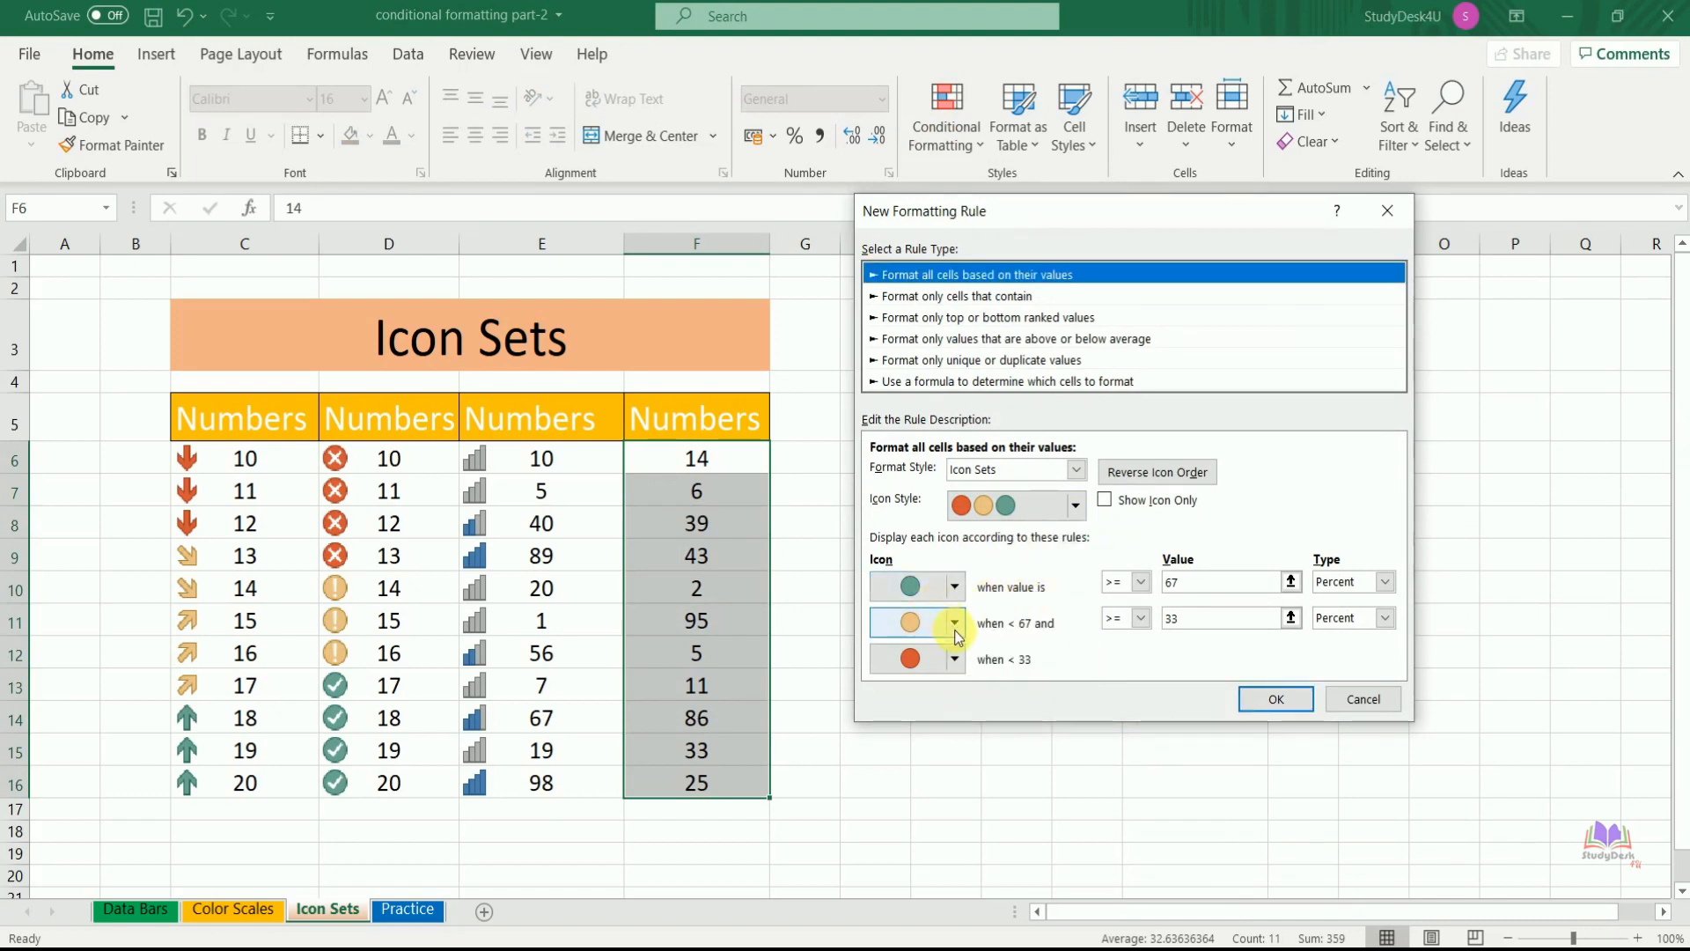
pyautogui.click(1075, 505)
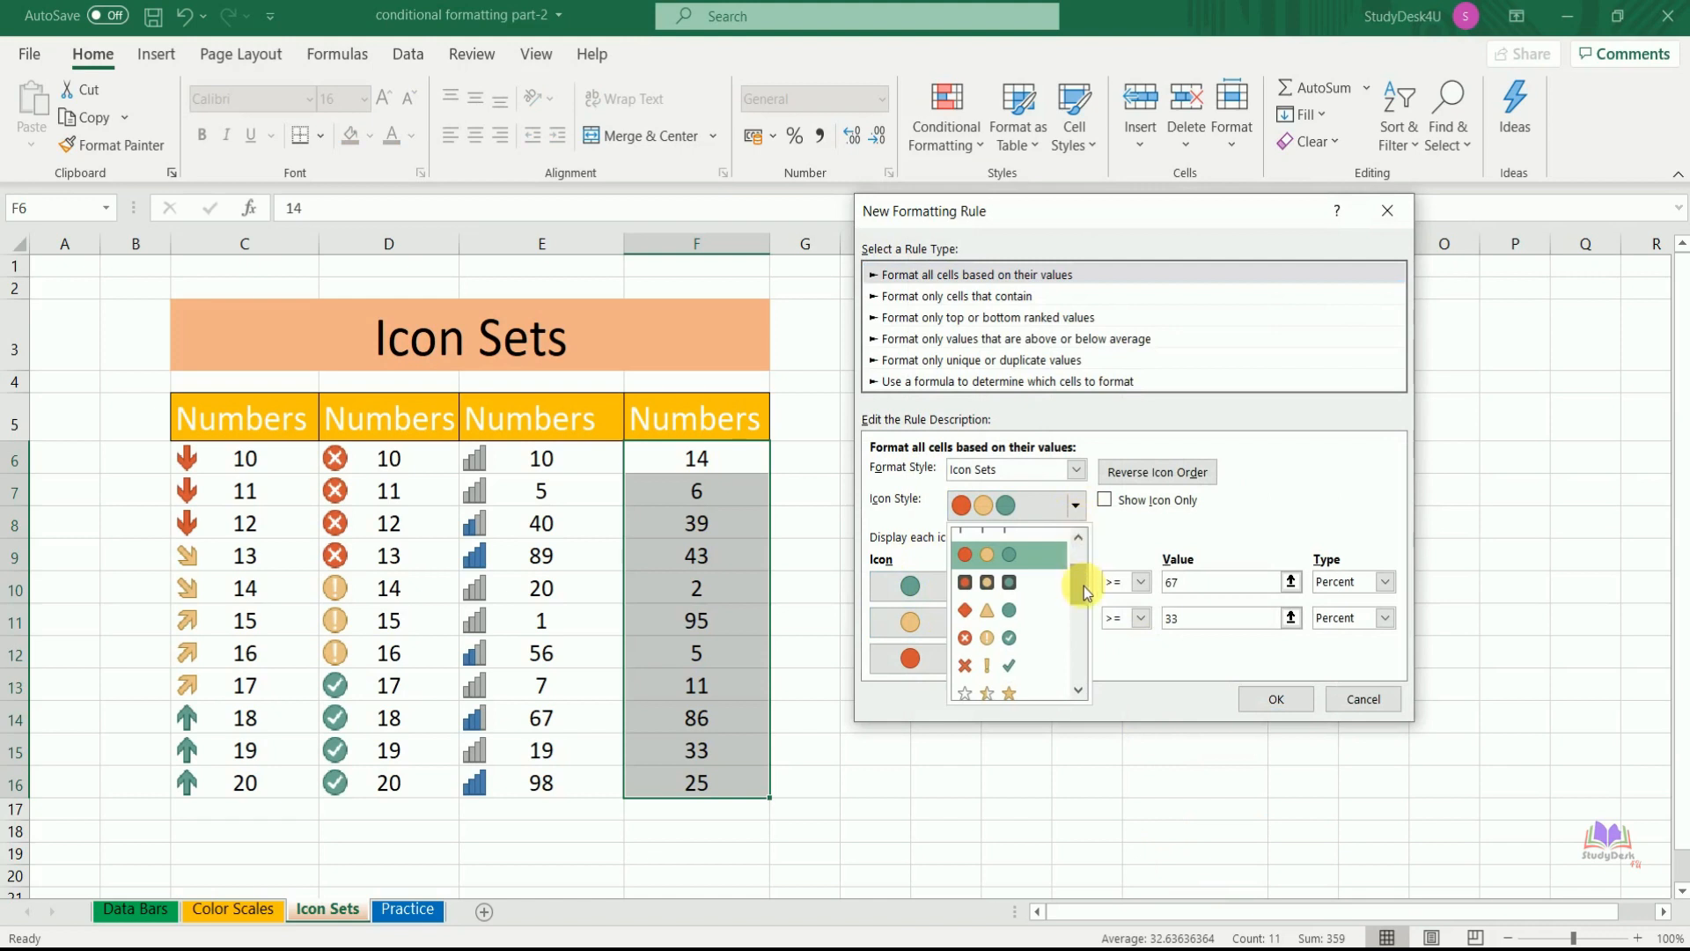
pyautogui.click(1010, 676)
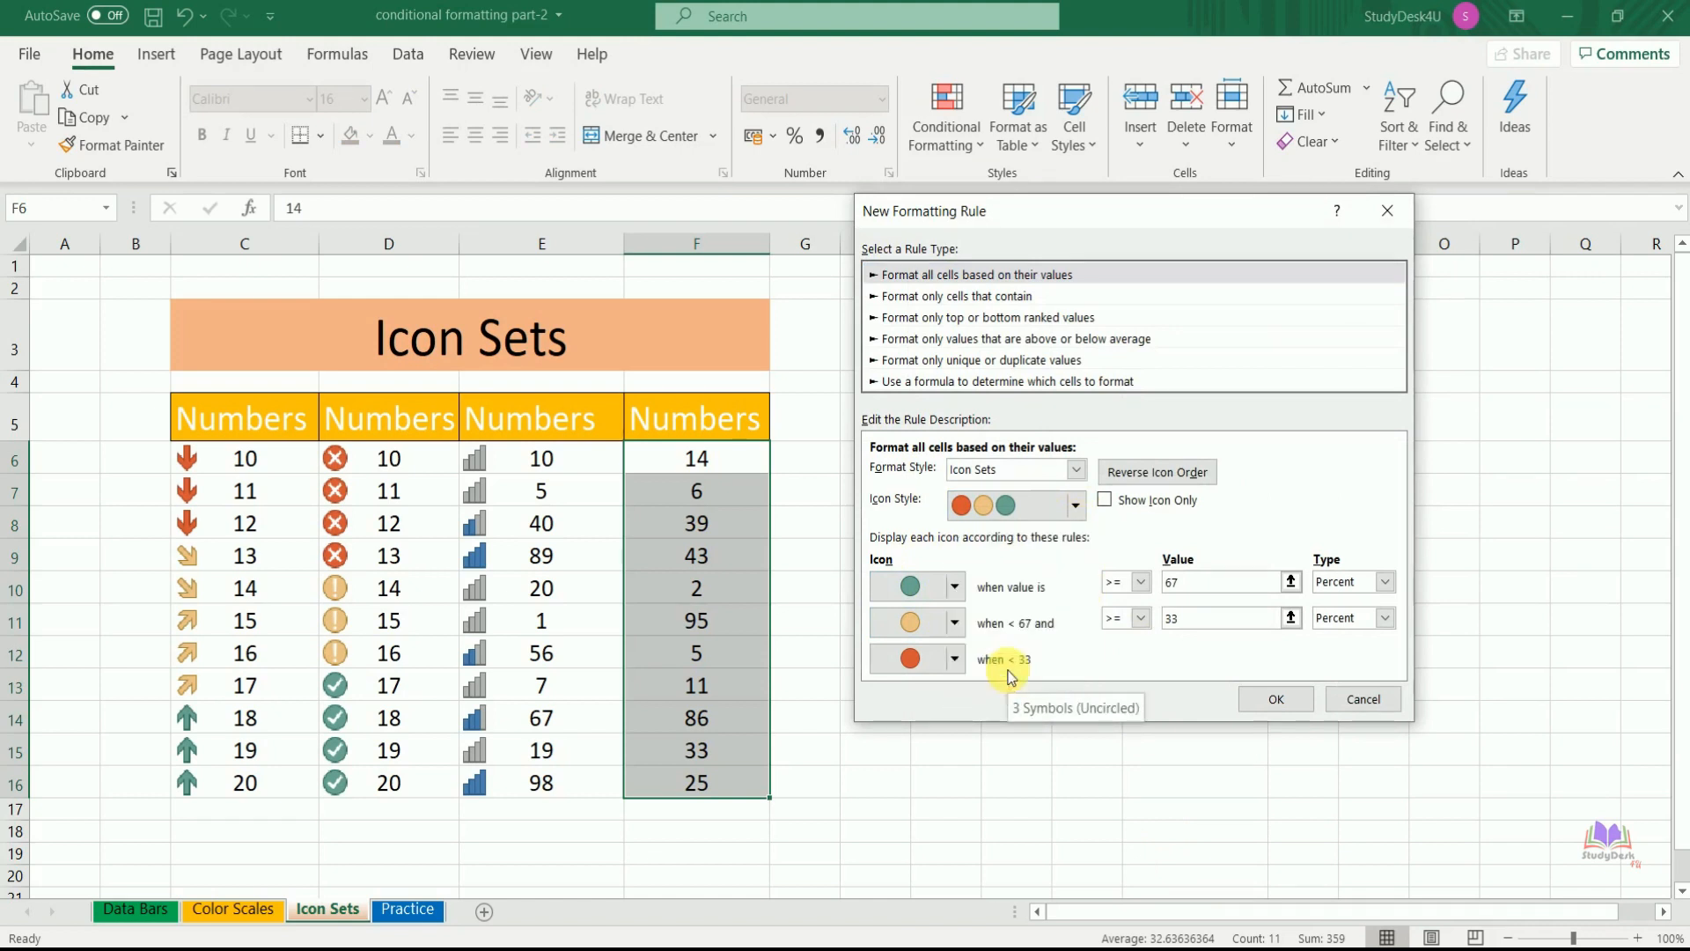
pyautogui.click(956, 624)
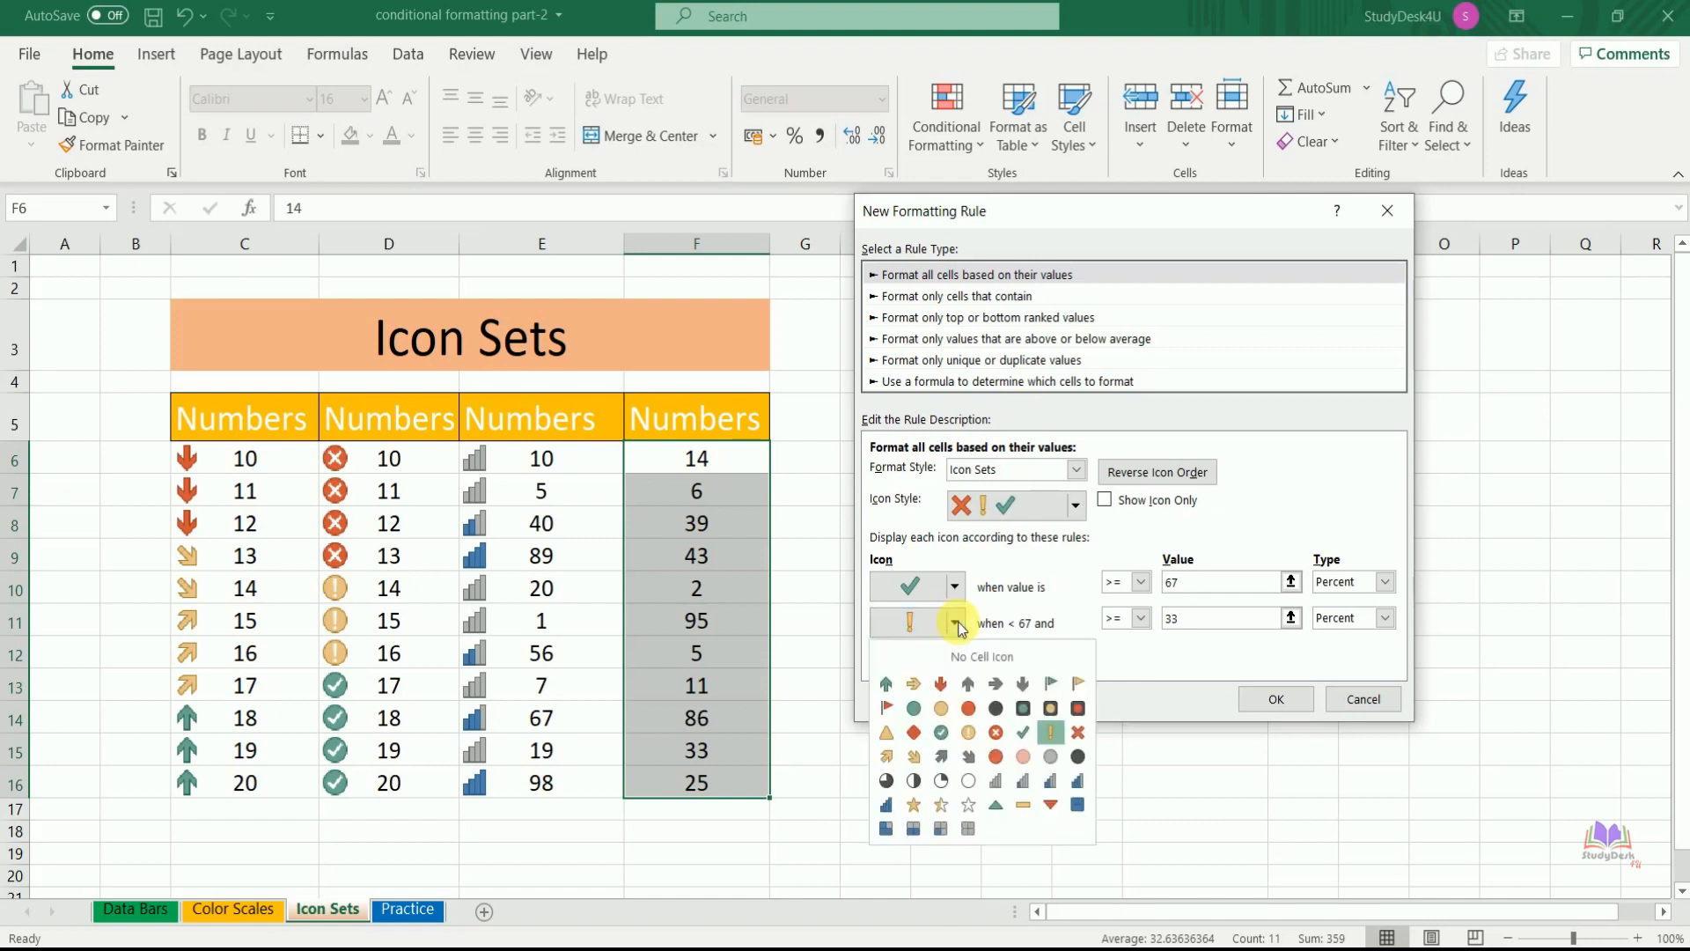
pyautogui.click(984, 667)
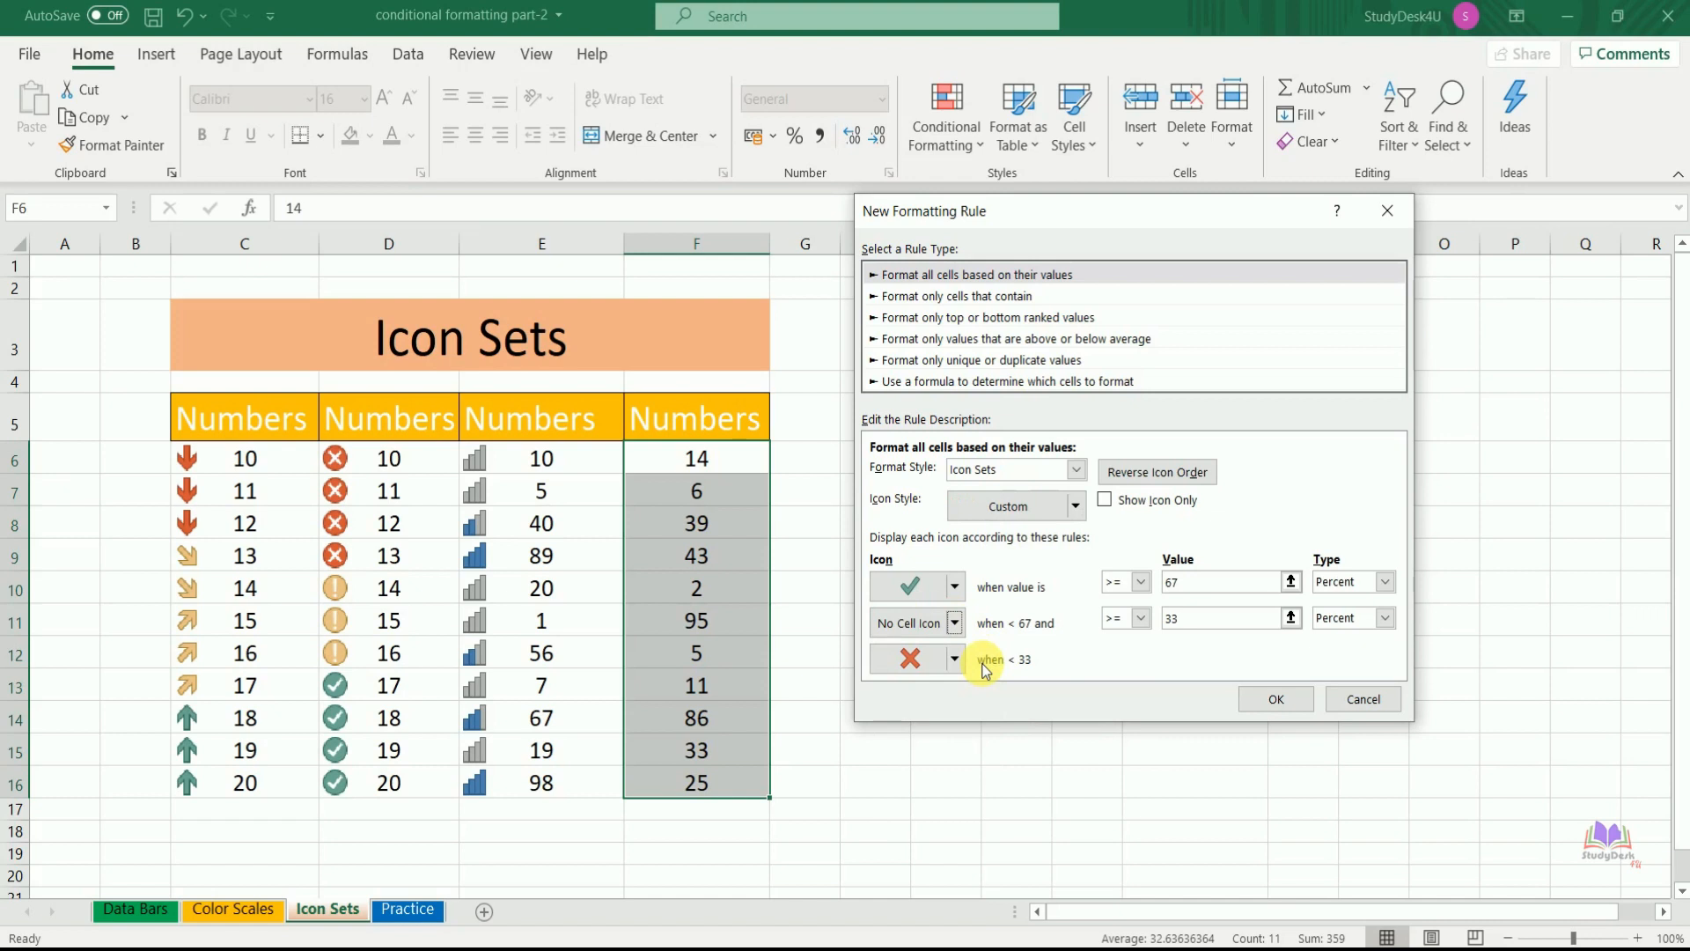
# Step: Set both icon thresholds to 50 percent and apply the custom icon rule to F6:F16
pyautogui.click(1199, 588)
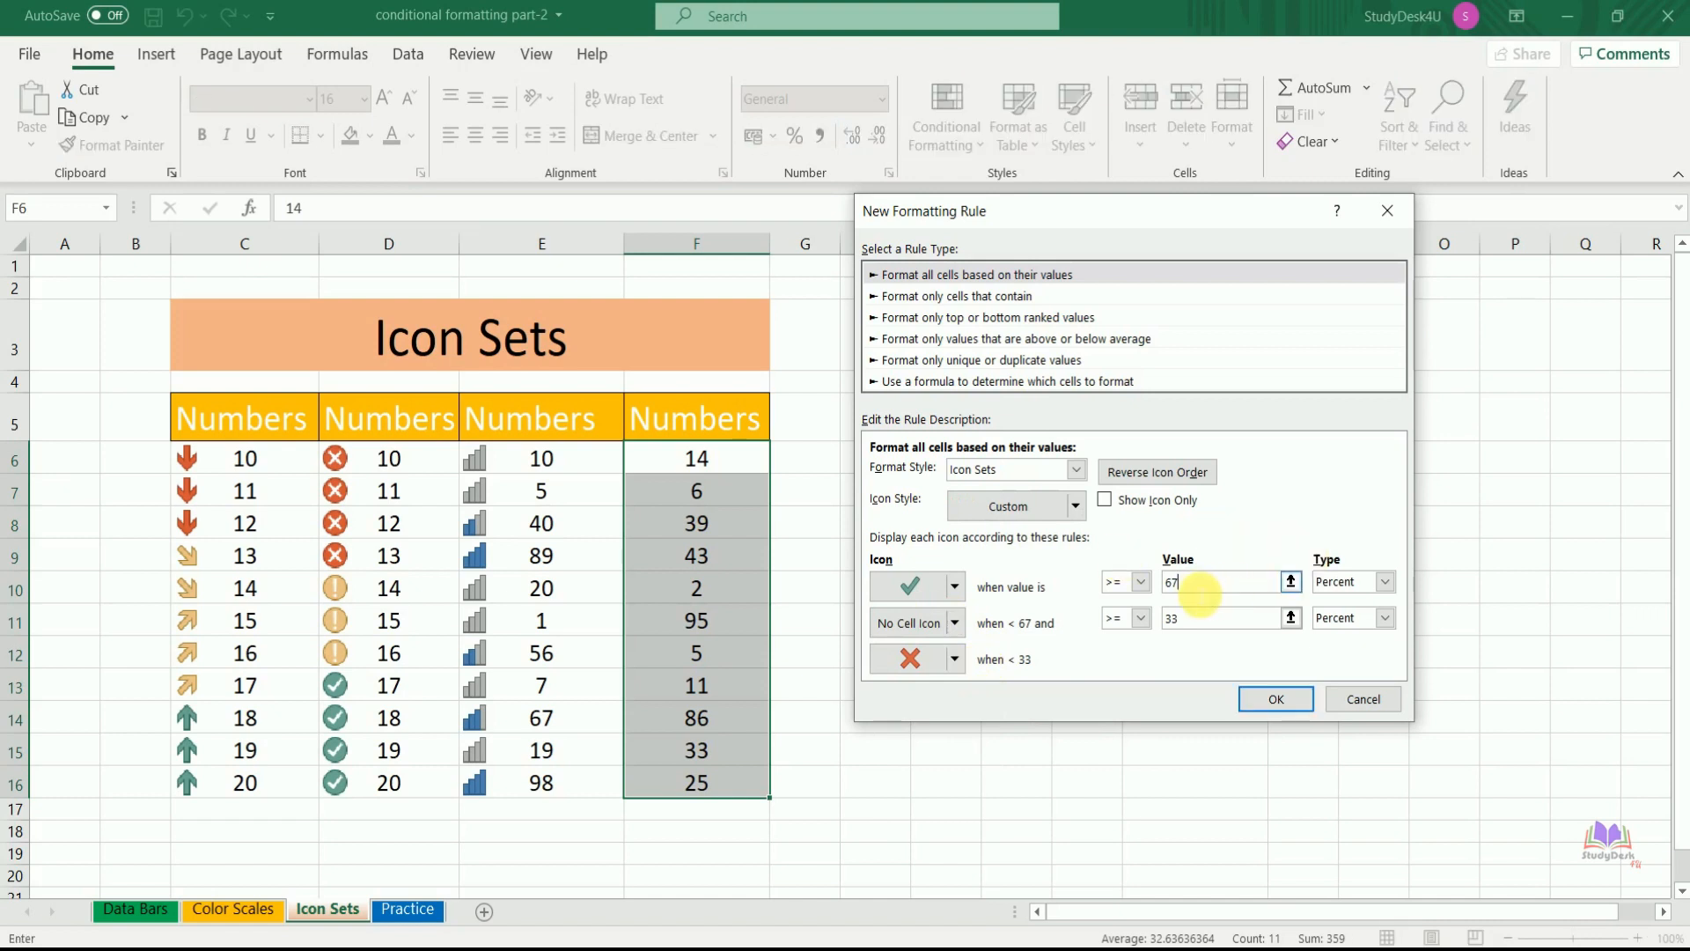
pyautogui.click(1196, 618)
pyautogui.press('BackSpace')
pyautogui.press('BackSpace')
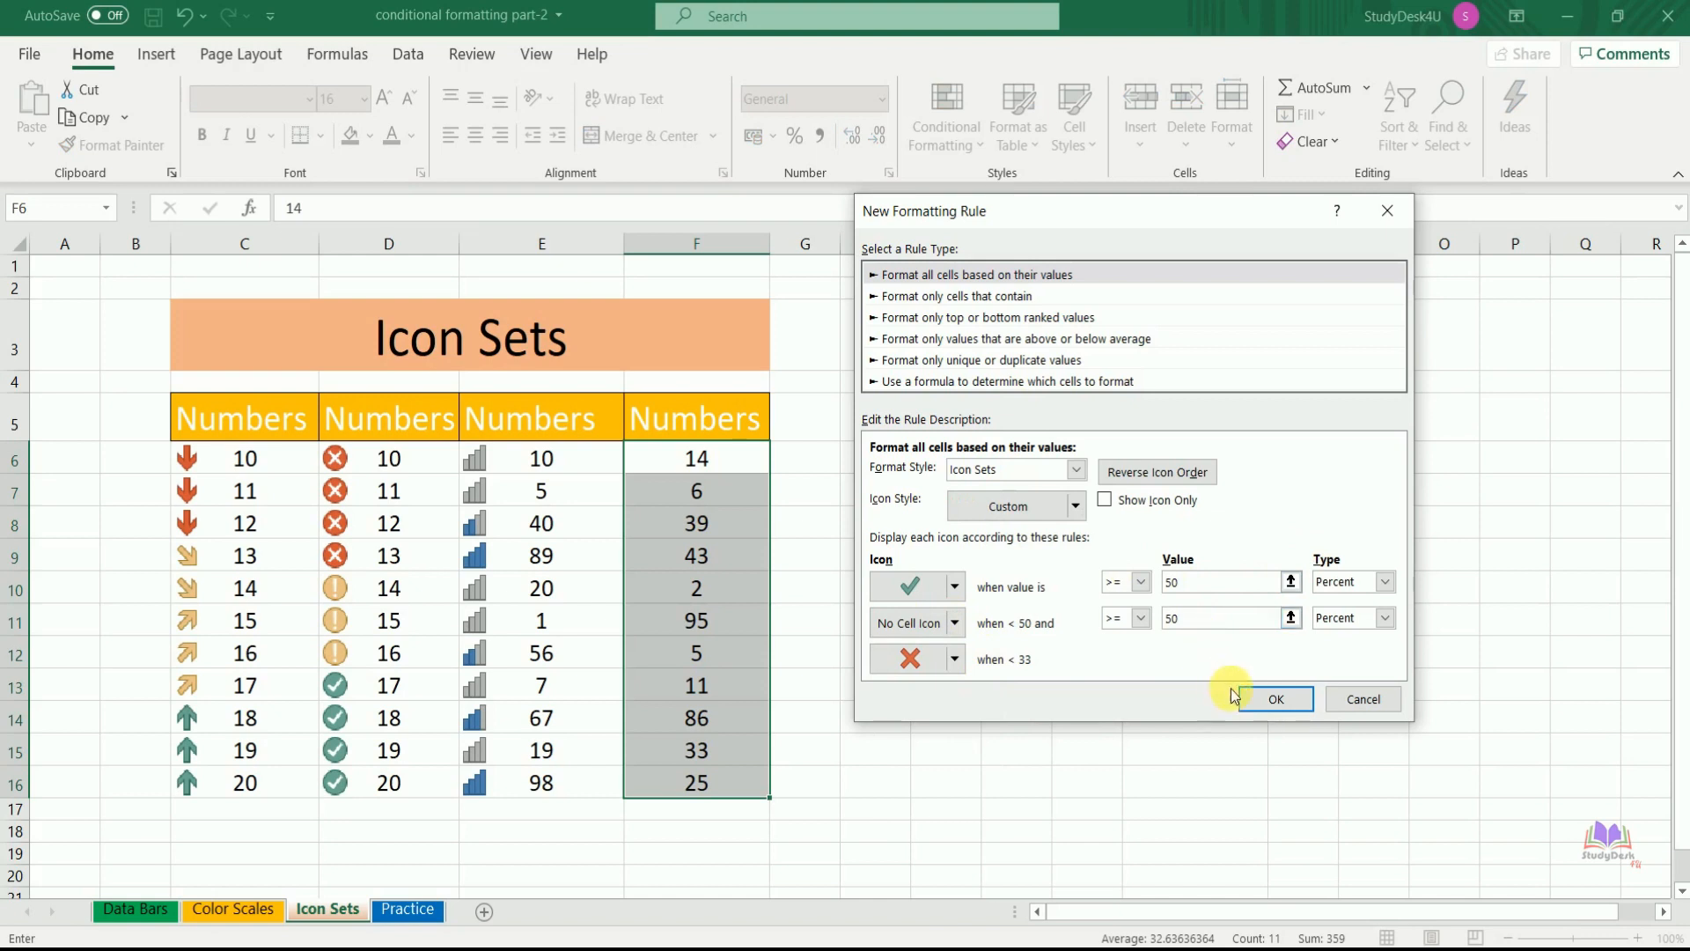
pyautogui.click(1274, 700)
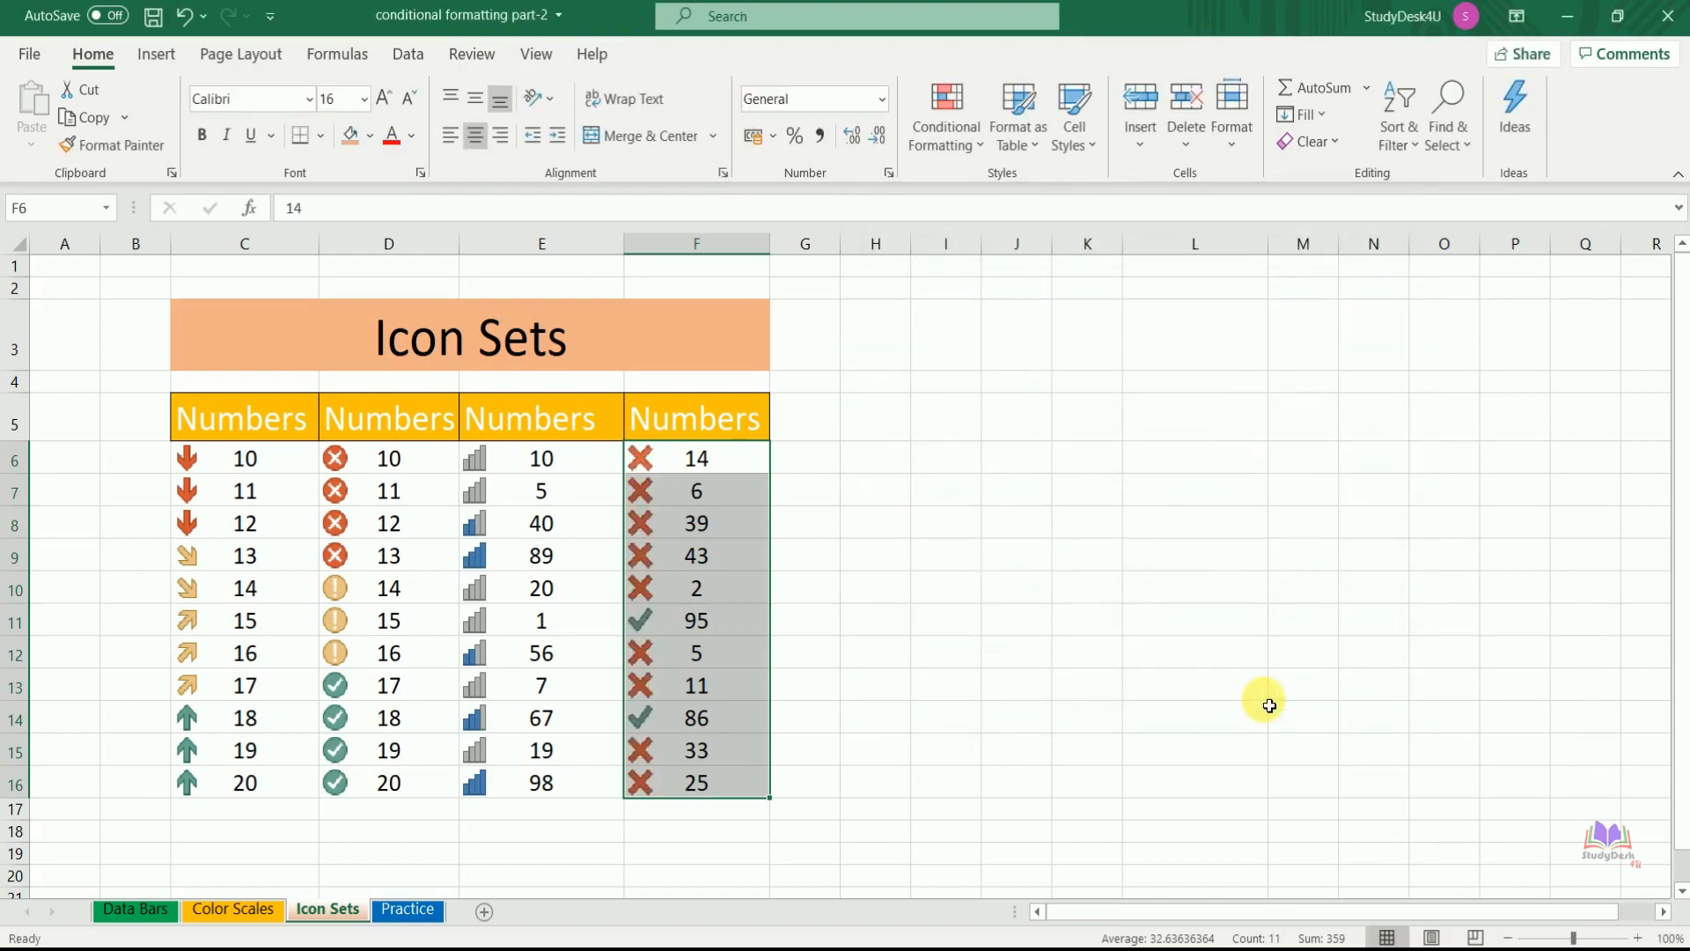
# Step: Change the number in F16 to 55 to test the custom icon rule
pyautogui.click(703, 794)
pyautogui.write('55')
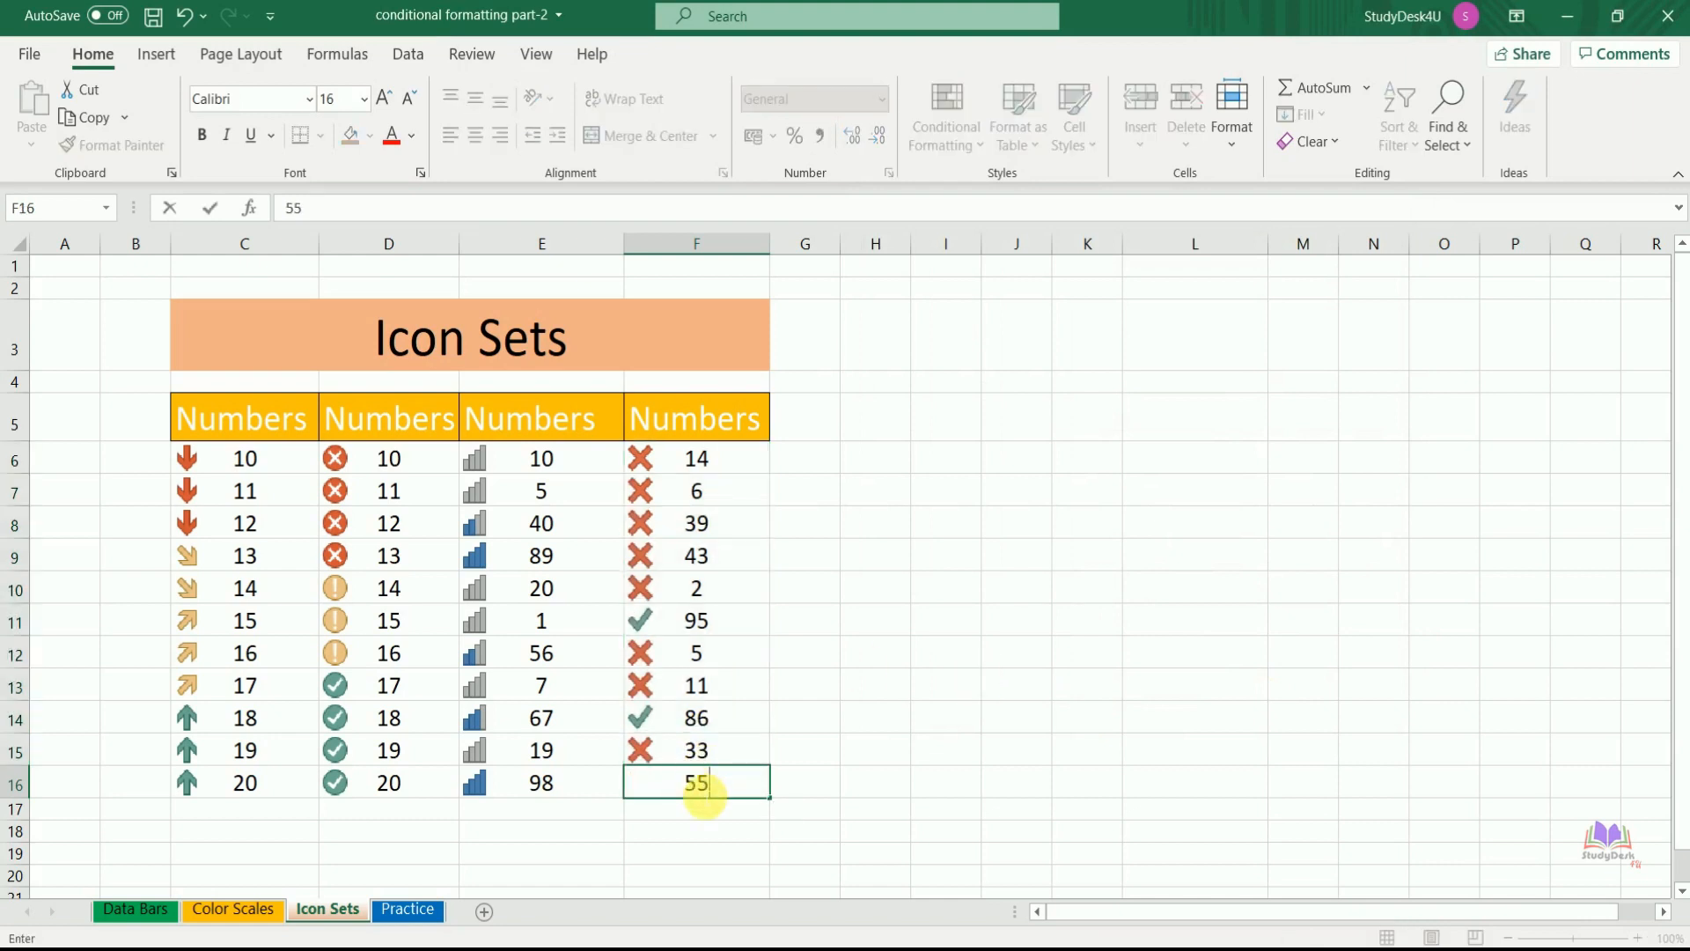
pyautogui.click(832, 759)
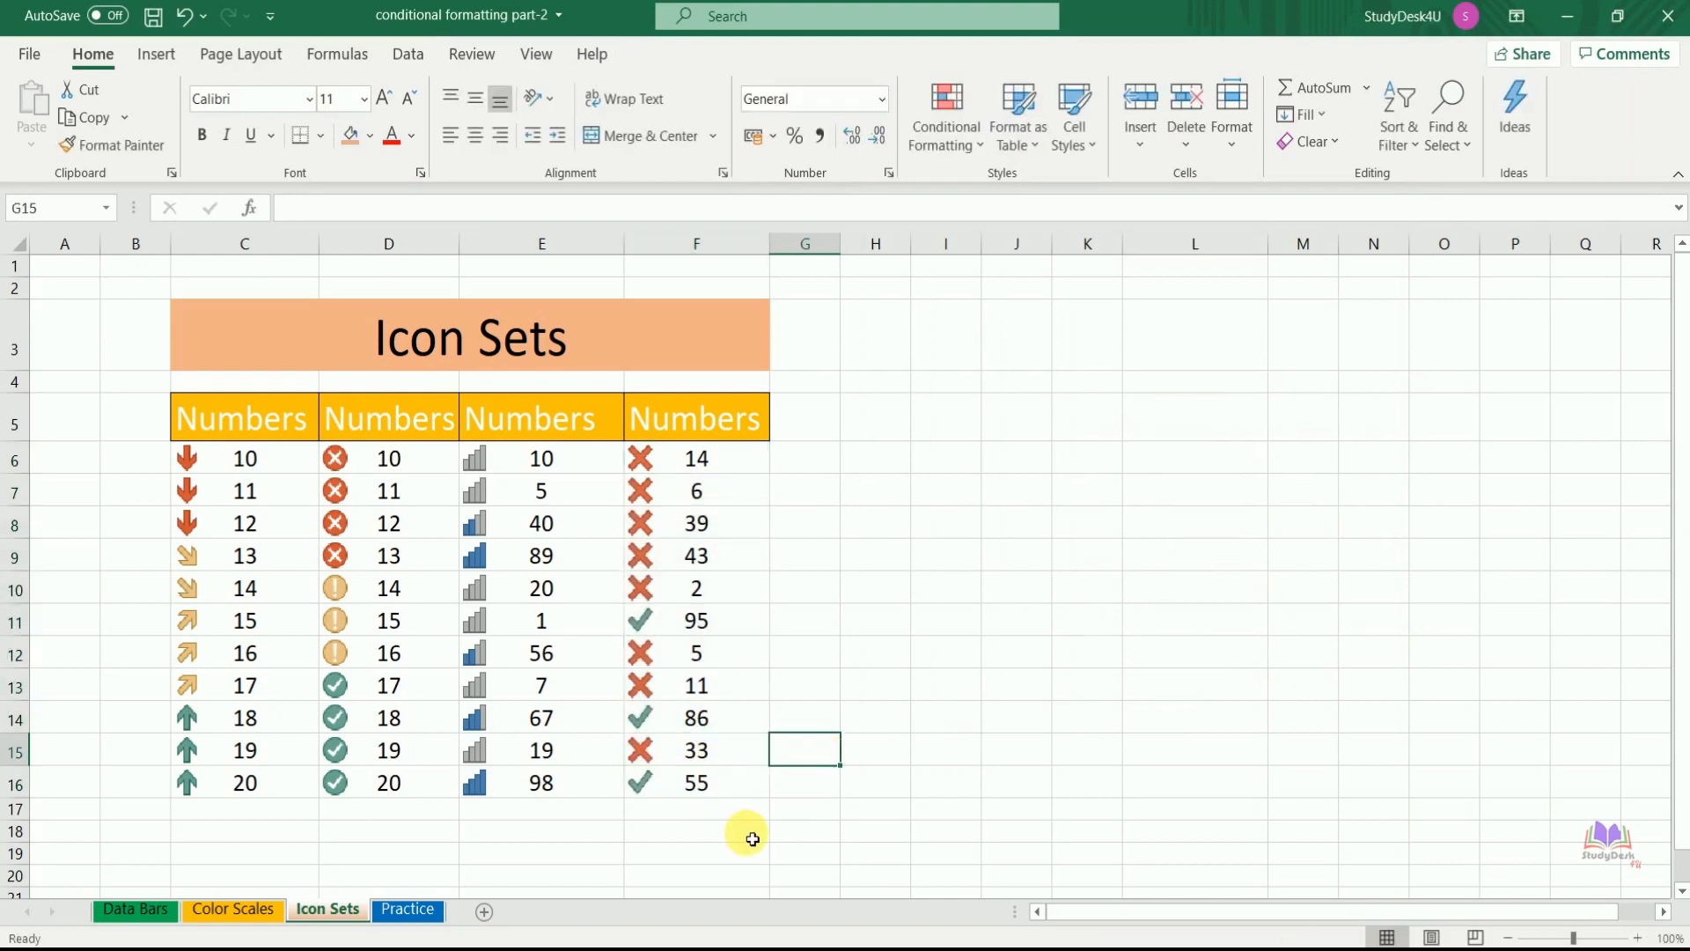
pyautogui.click(958, 779)
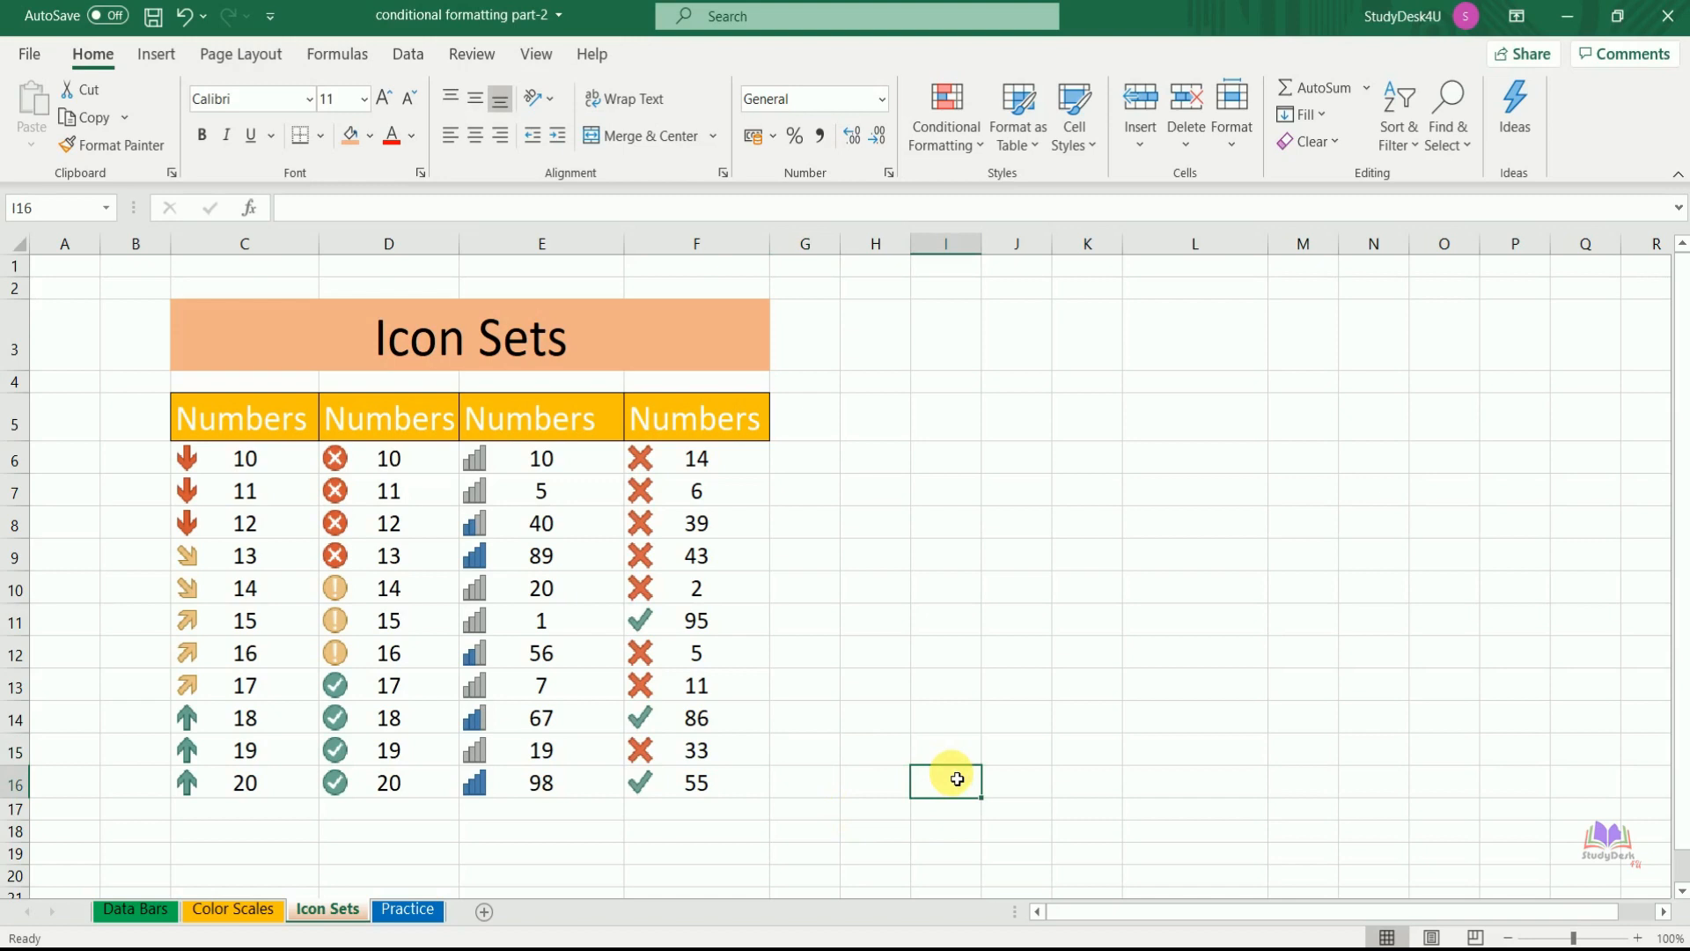
pyautogui.click(880, 731)
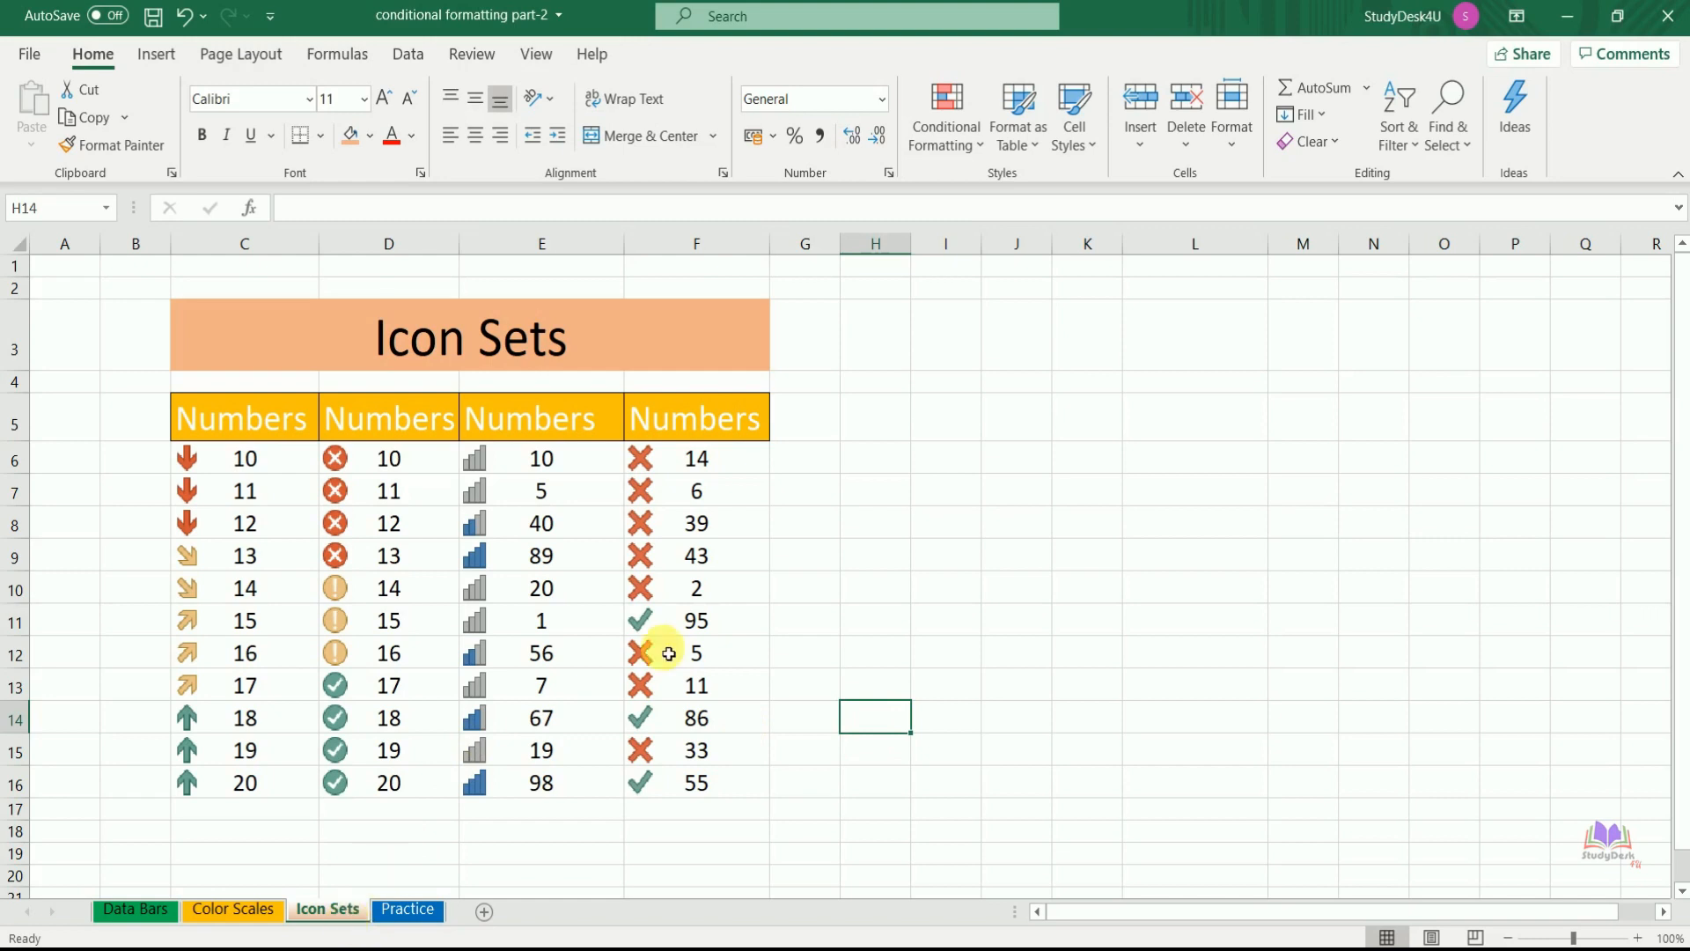
pyautogui.click(975, 150)
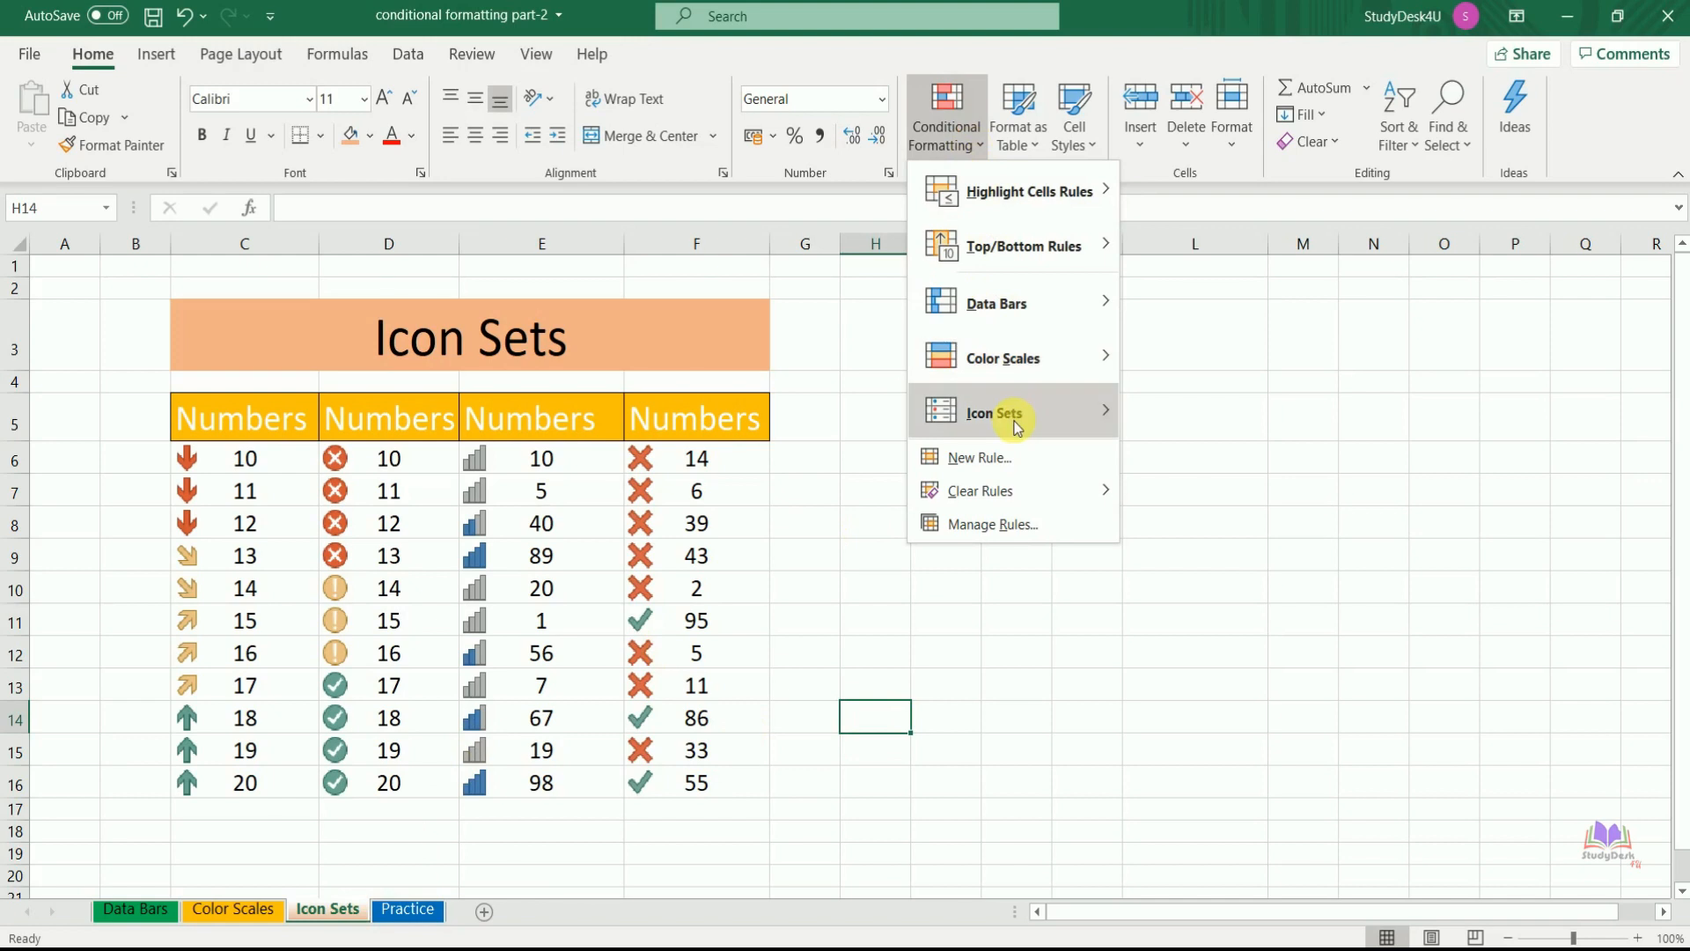
pyautogui.moveTo(1006, 503)
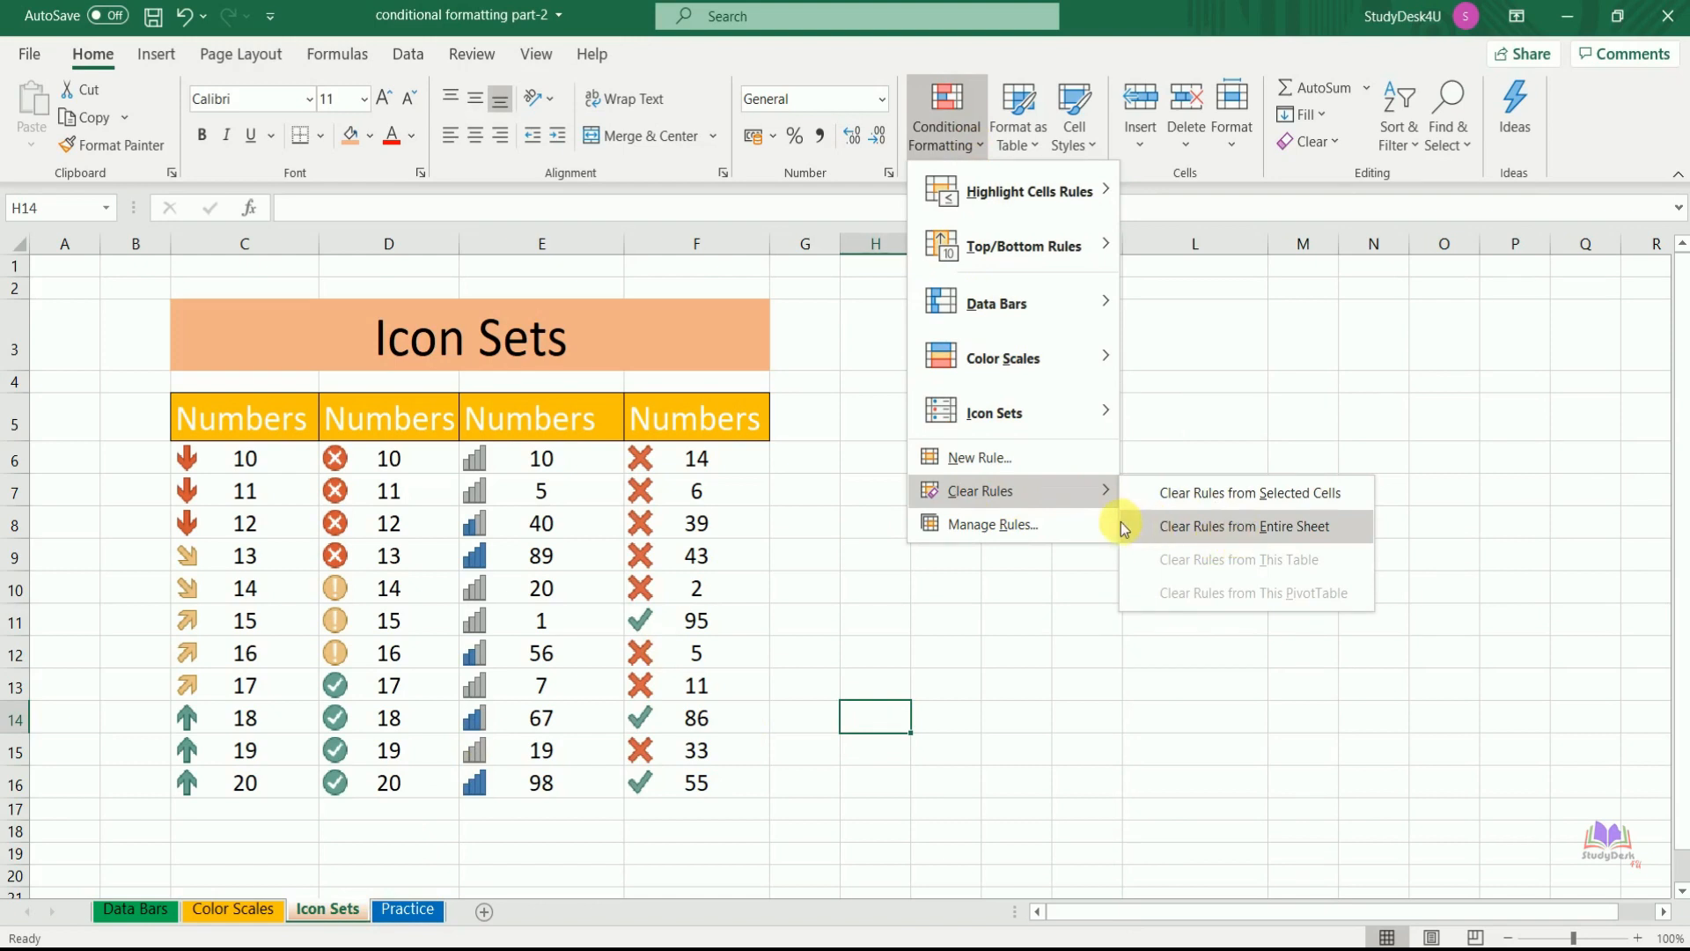
pyautogui.click(1227, 493)
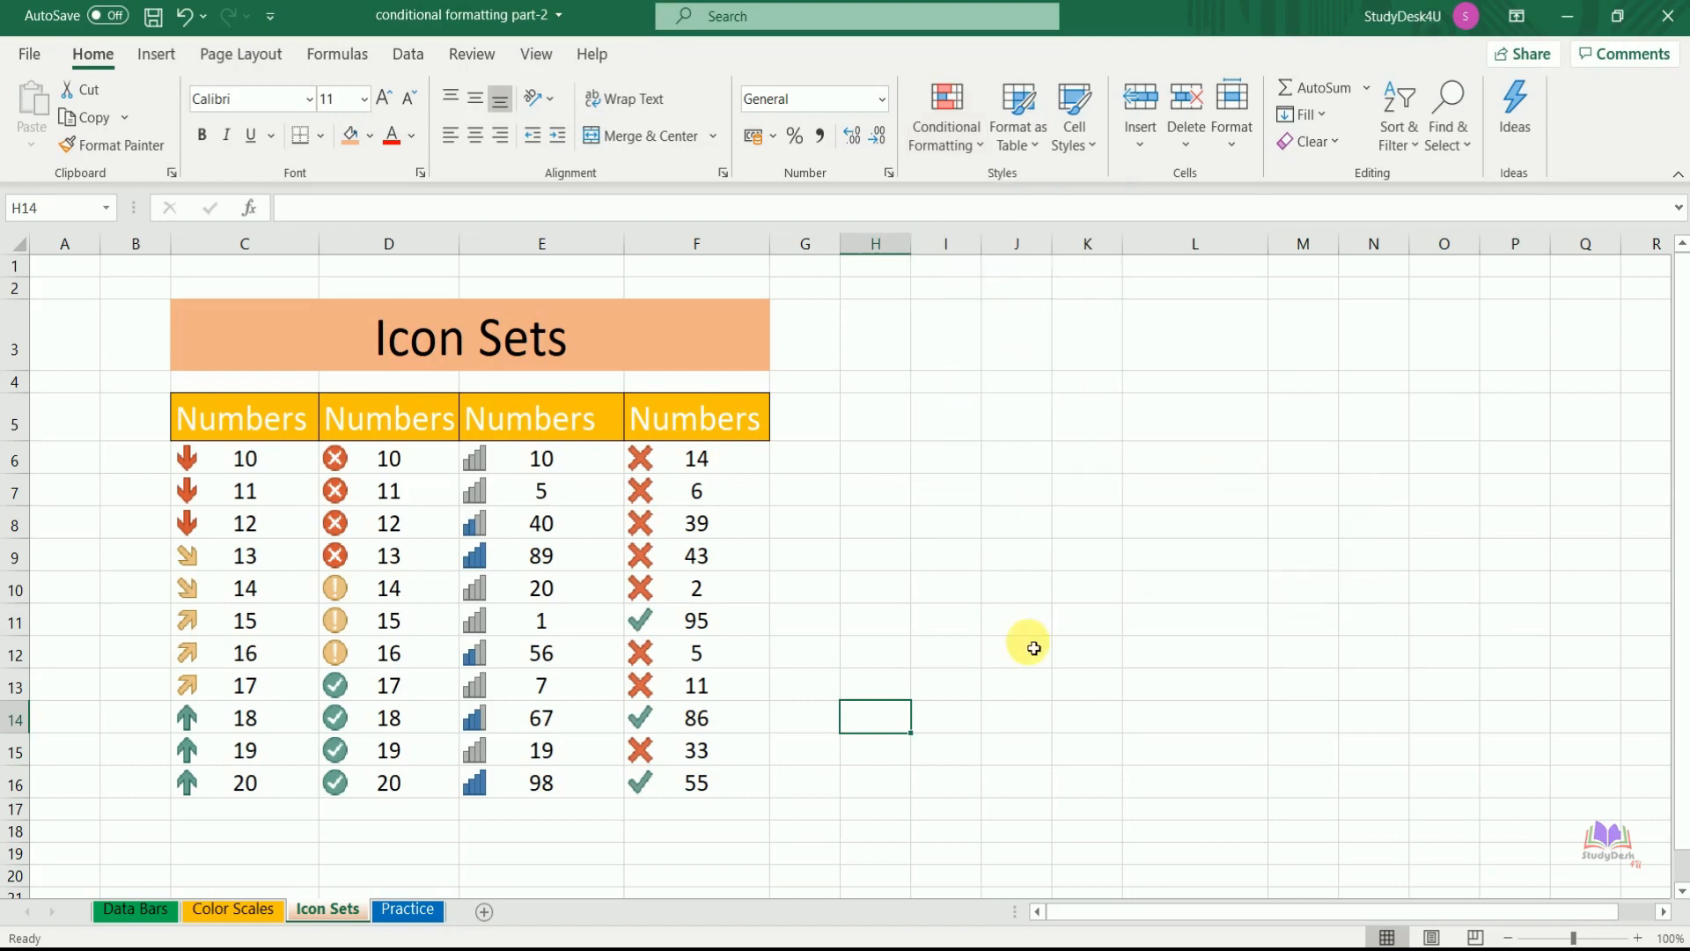
# Step: On the Practice sheet, copy the Data Bars month and 2020 columns B4:C16 to K4 and widen columns K and L
pyautogui.click(410, 912)
pyautogui.click(930, 501)
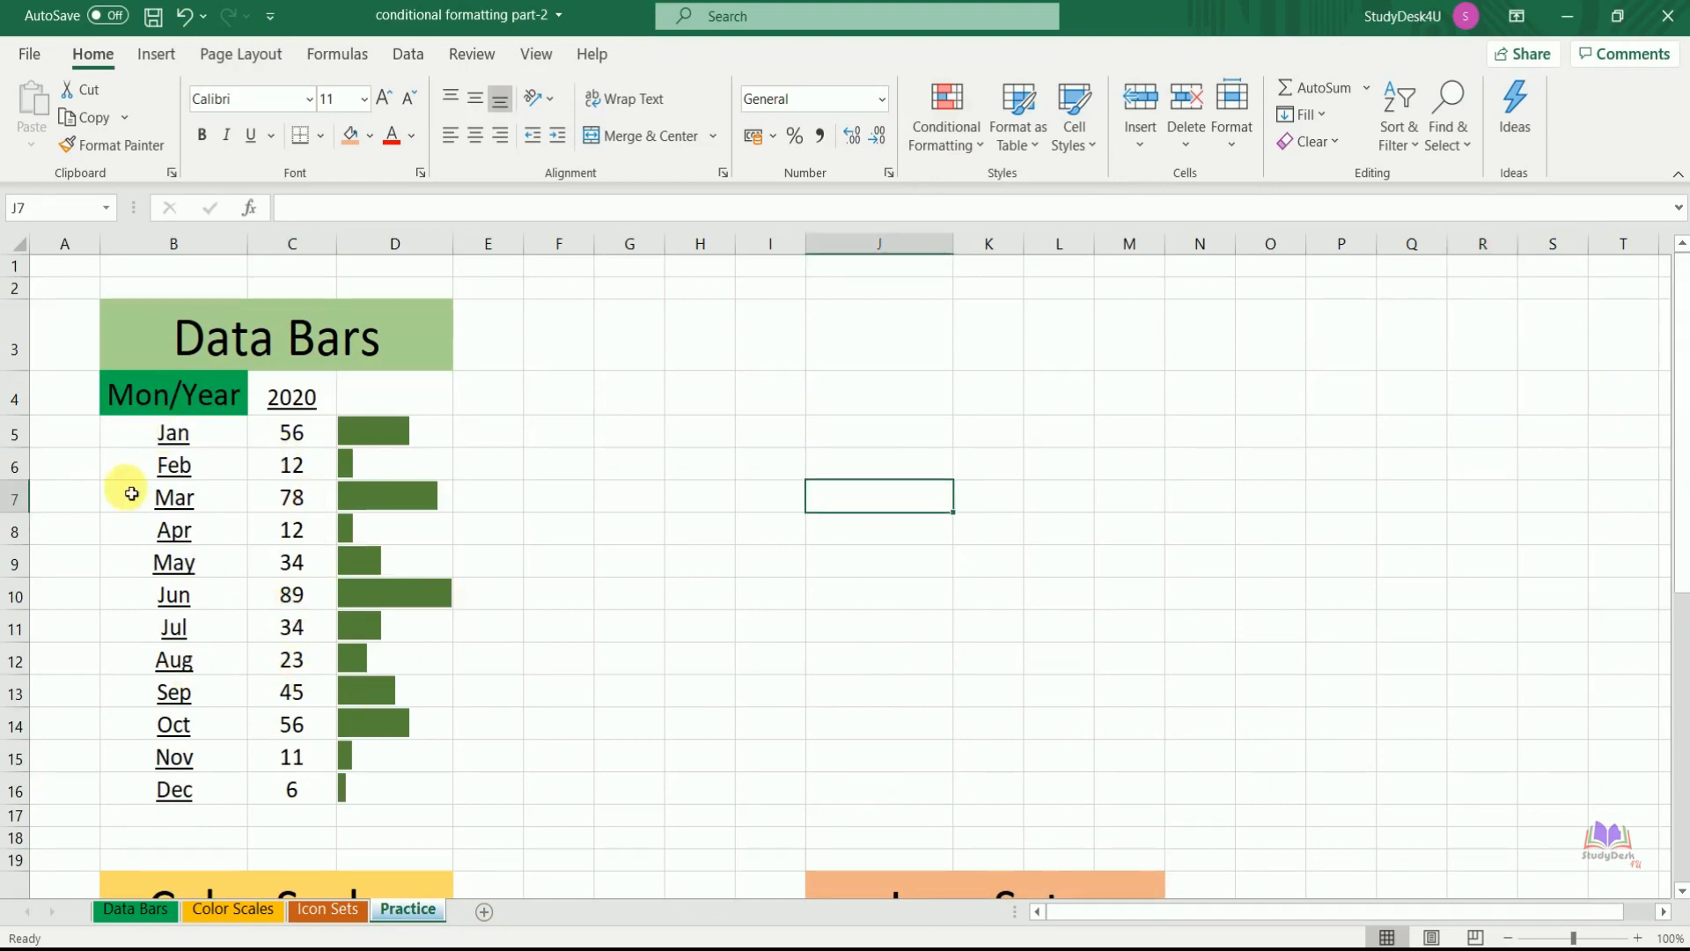
pyautogui.click(321, 444)
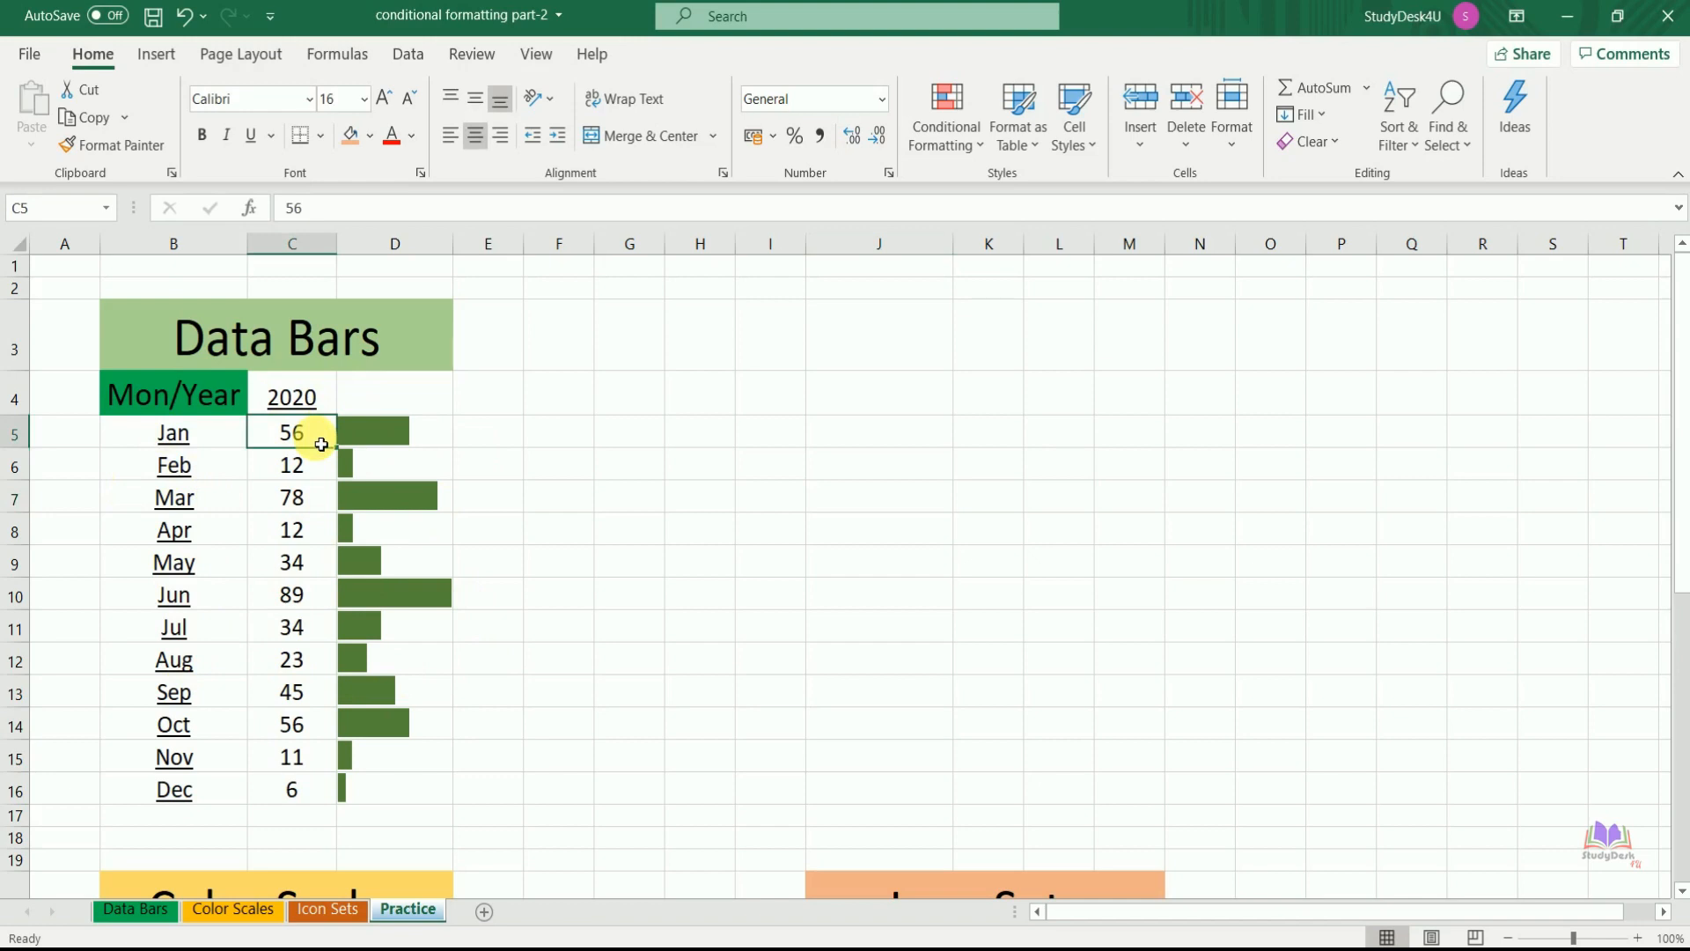
pyautogui.click(405, 441)
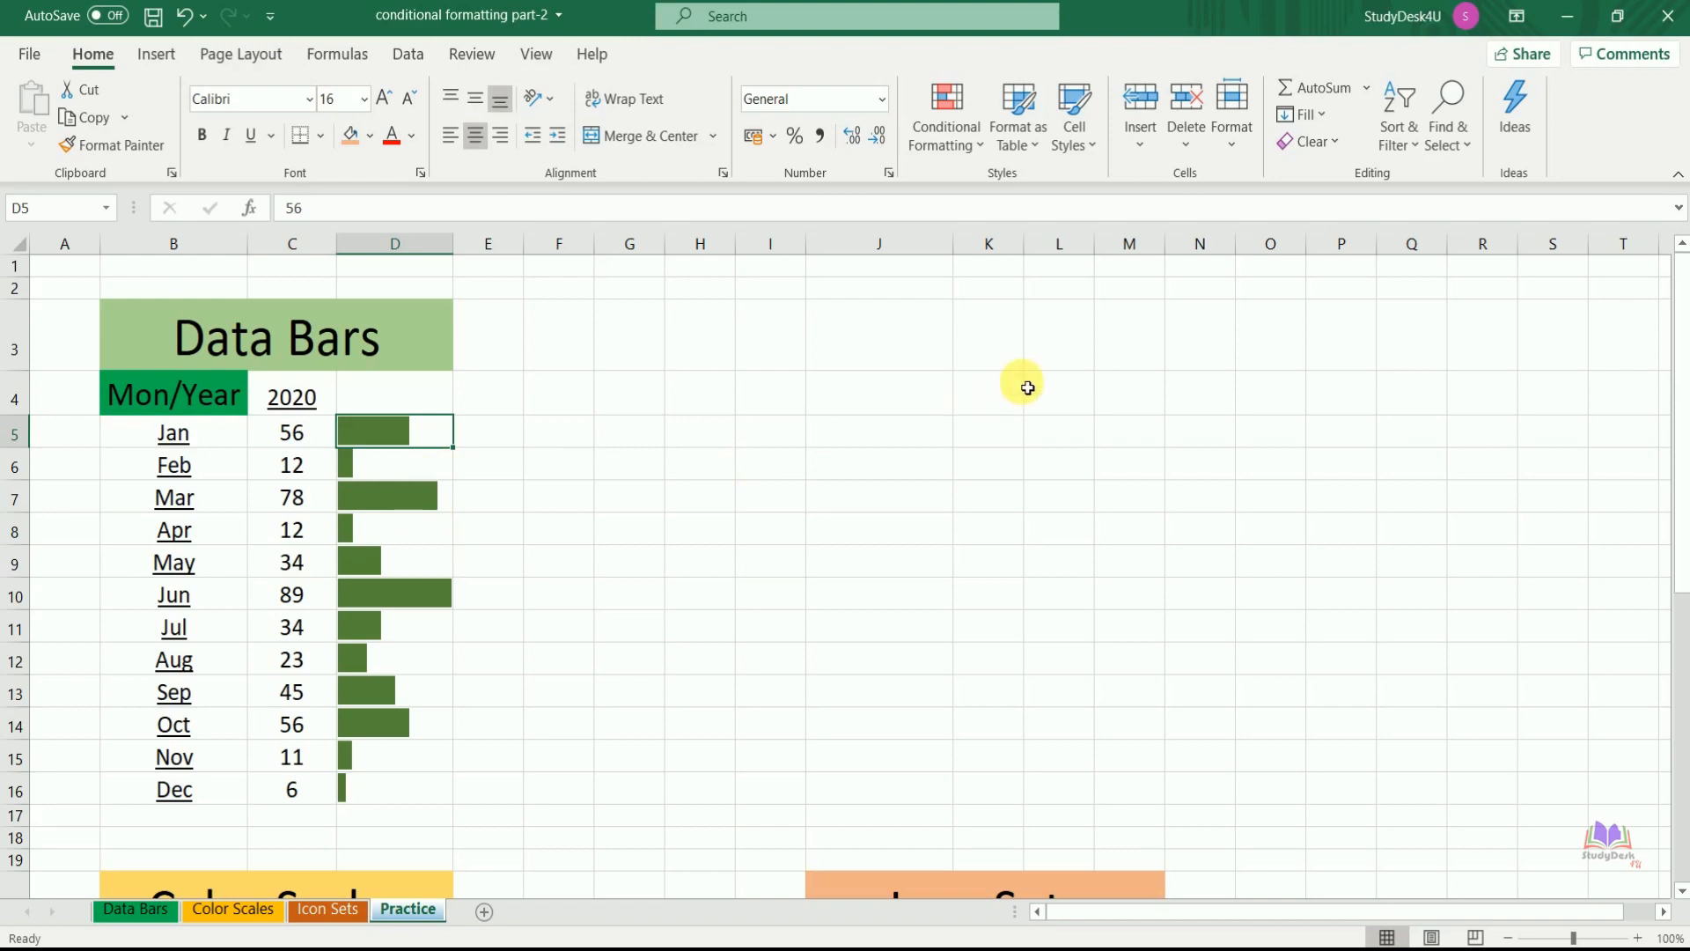
pyautogui.moveTo(208, 387); pyautogui.dragTo(309, 797)
pyautogui.hotkey('ctrl', 'c')
pyautogui.click(993, 396)
pyautogui.hotkey('ctrl', 'v')
pyautogui.doubleClick(1024, 244)
pyautogui.moveTo(1170, 243); pyautogui.dragTo(1194, 255)
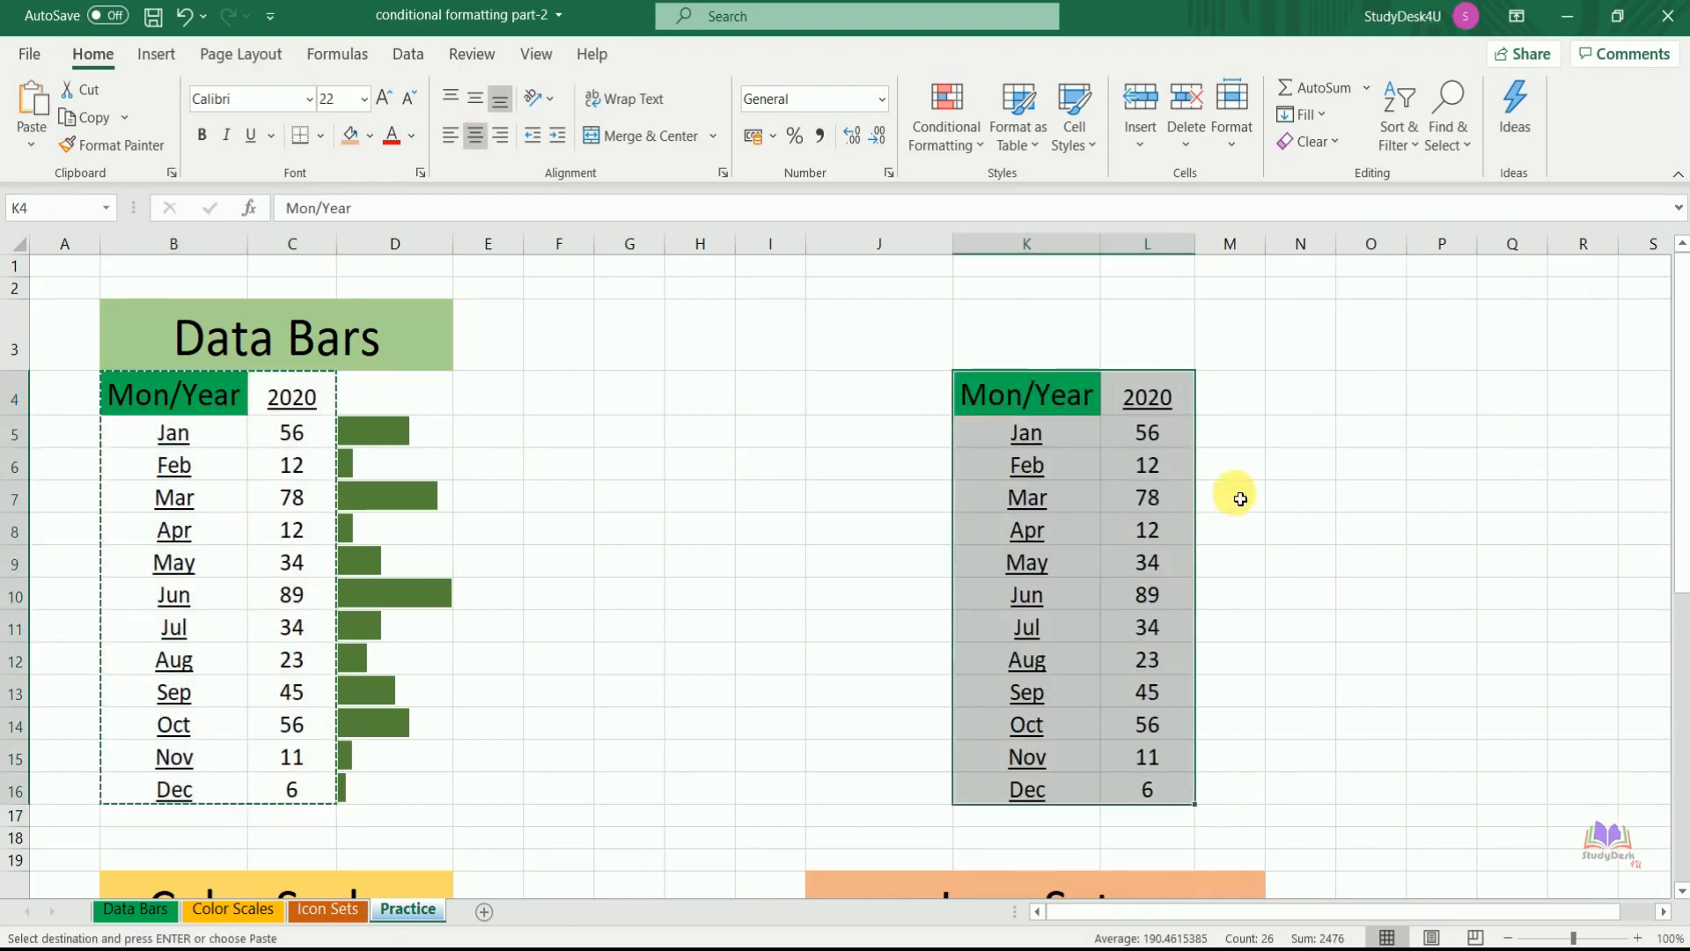
# Step: Duplicate the 2020 values from L5:L16 into M5:M16 and widen column M
pyautogui.click(1232, 438)
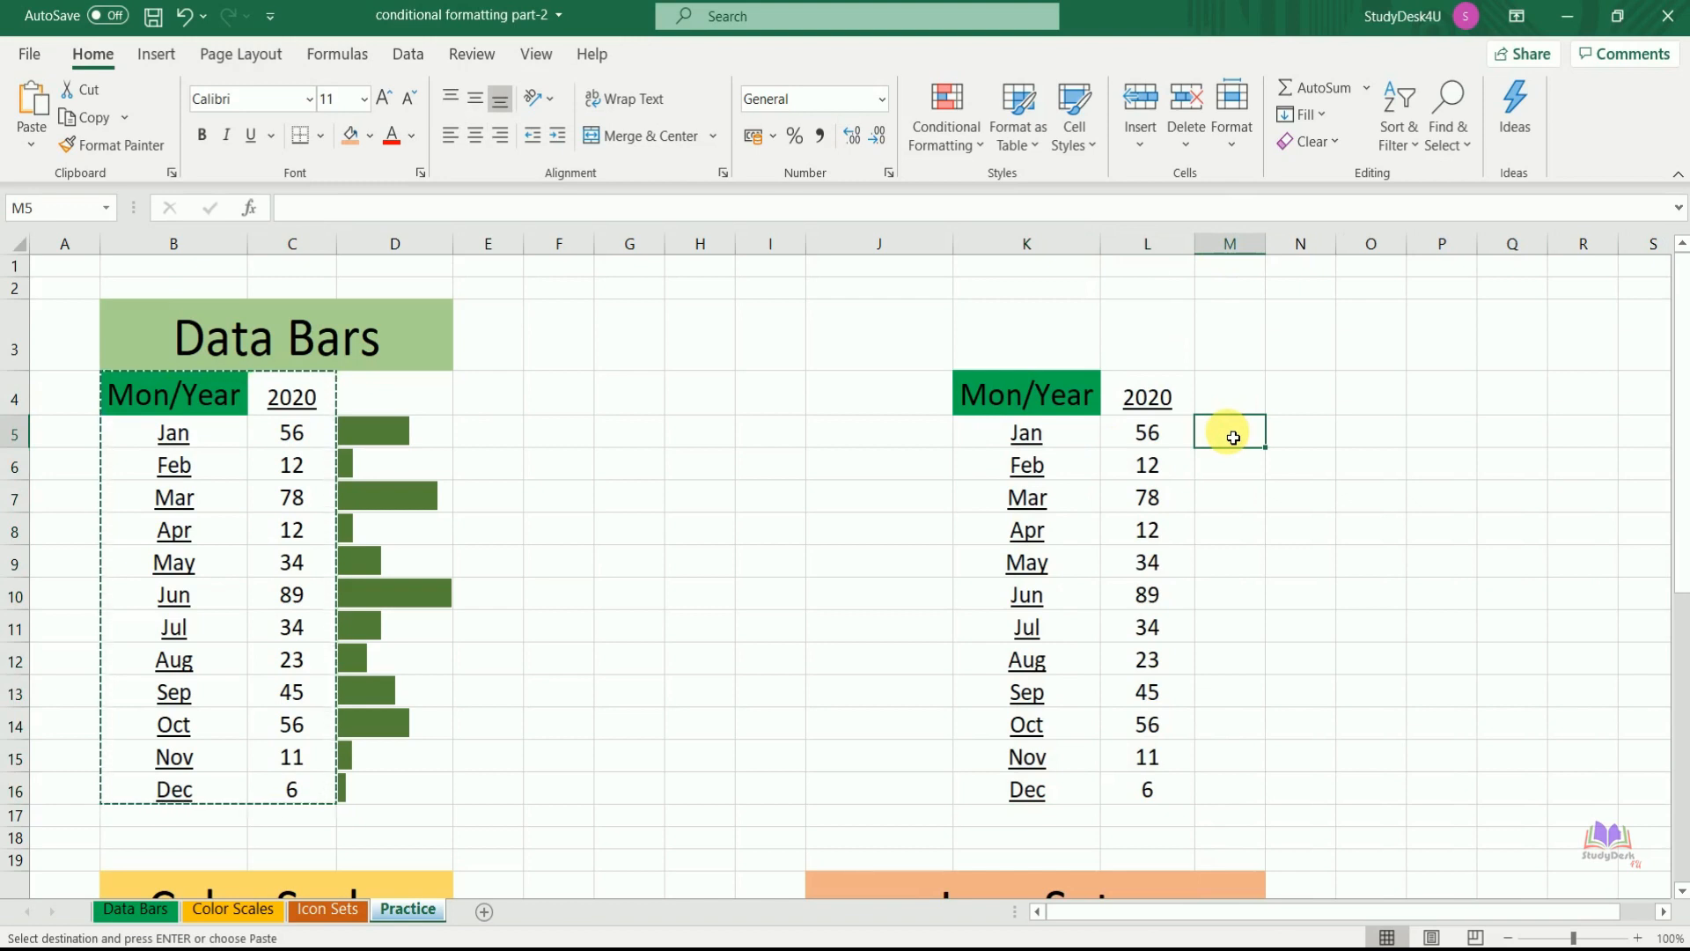
pyautogui.moveTo(1158, 432); pyautogui.dragTo(1169, 789)
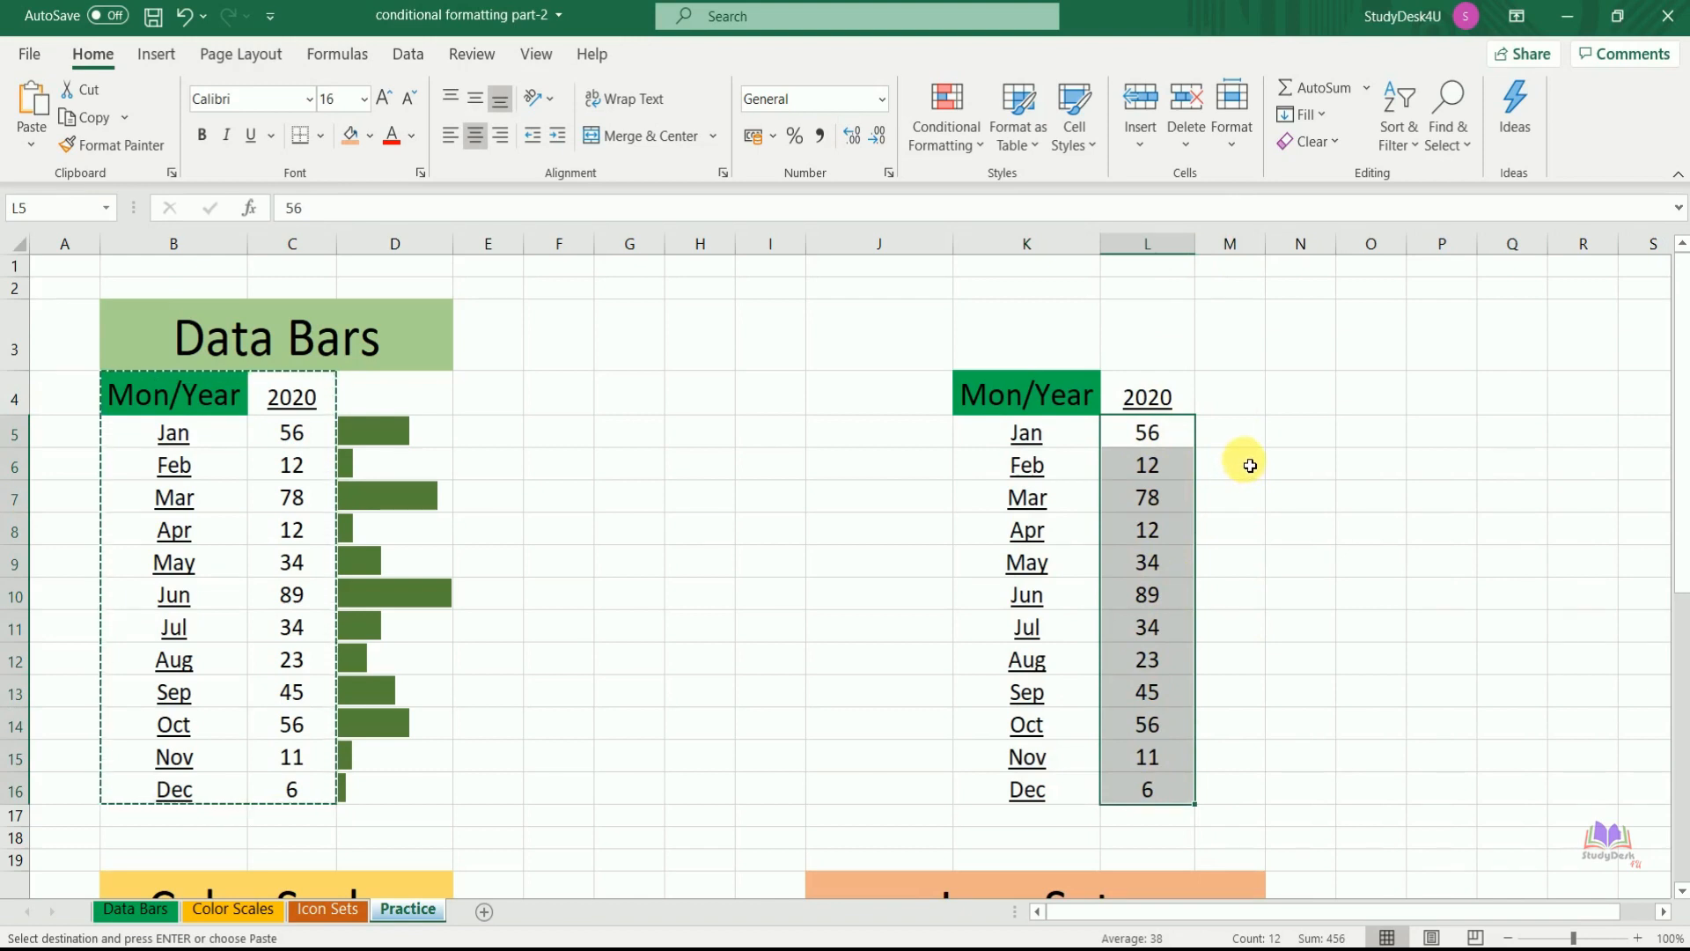
pyautogui.hotkey('ctrl', 'c')
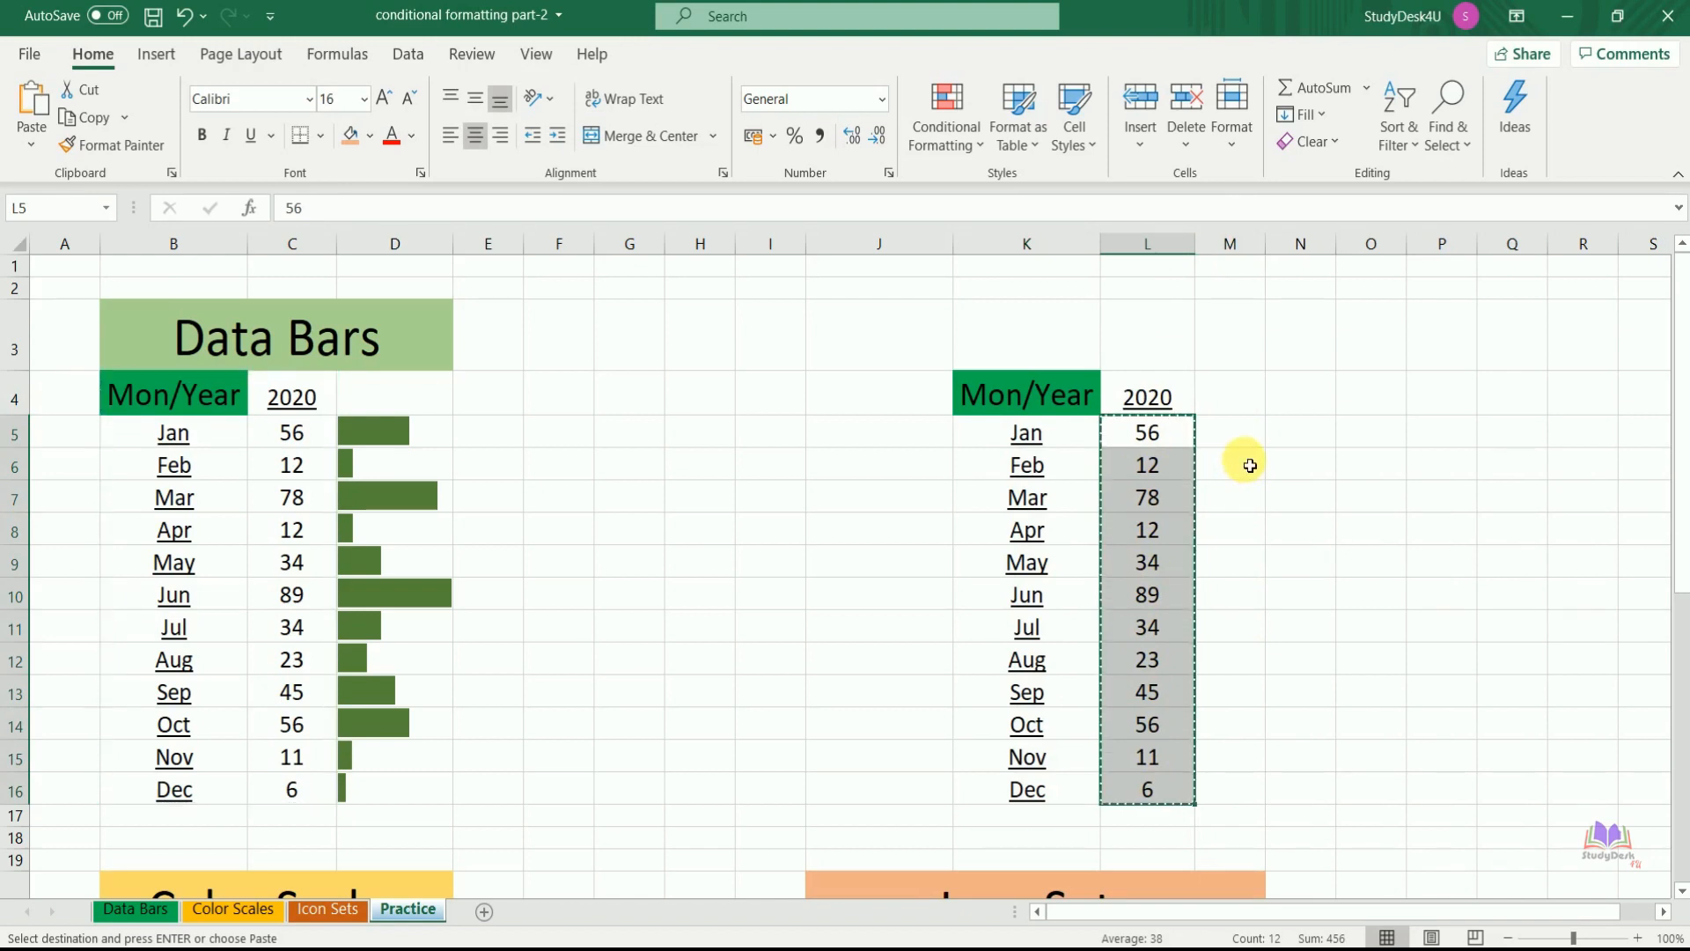
pyautogui.click(1249, 445)
pyautogui.hotkey('ctrl', 'v')
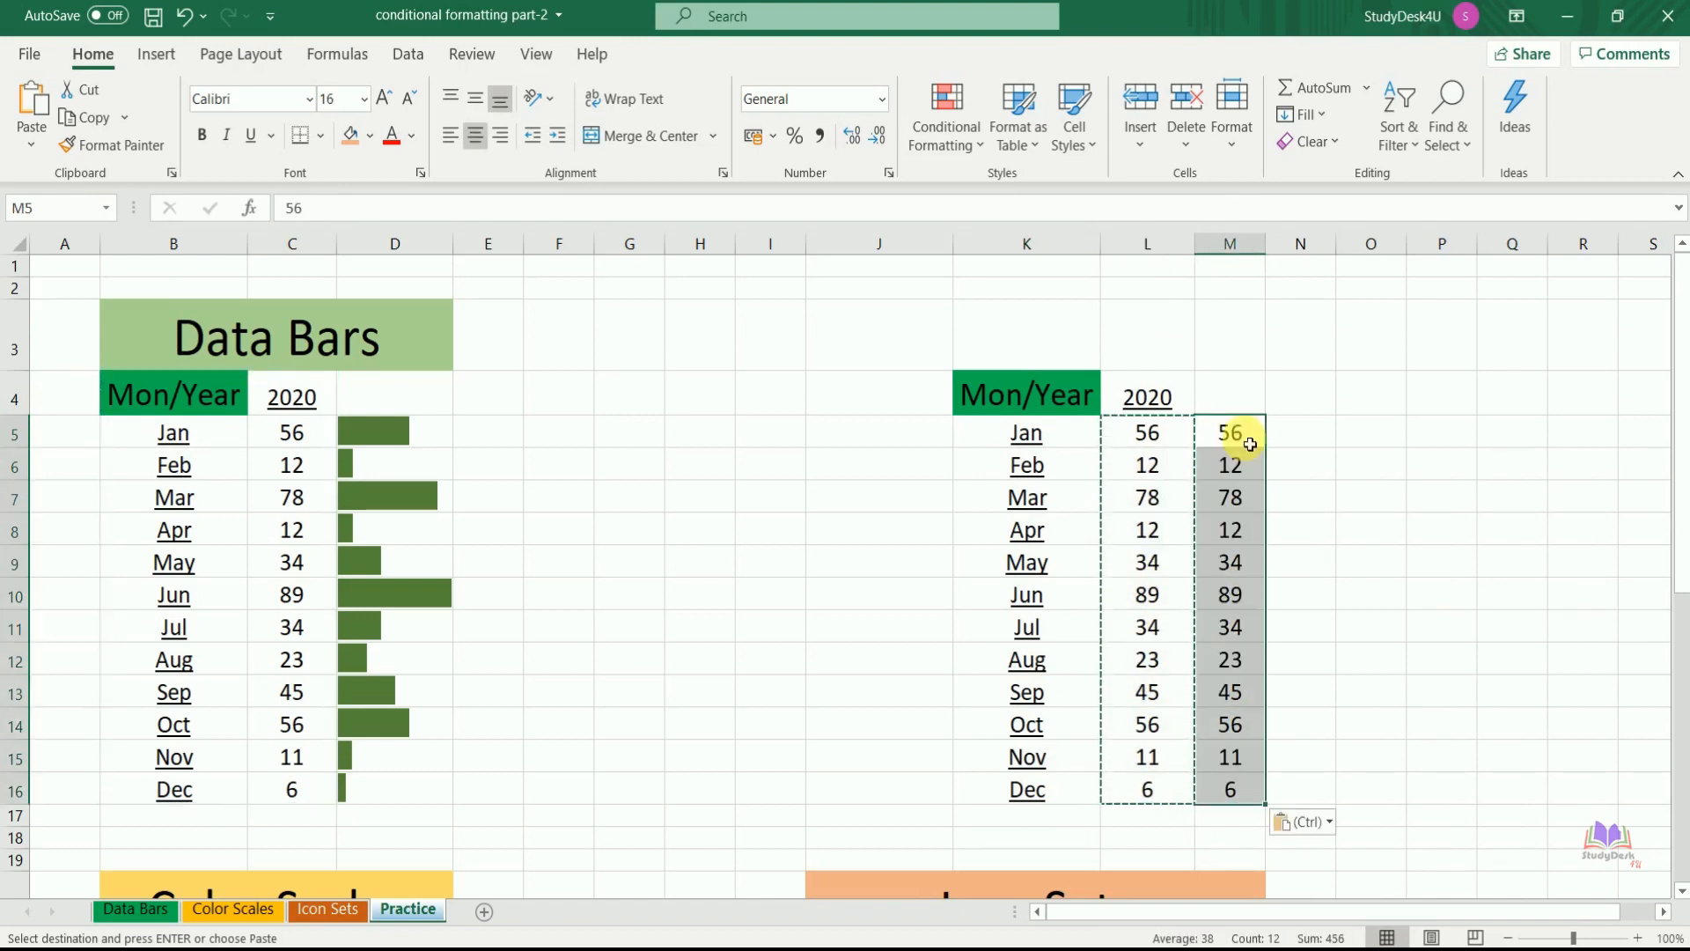
pyautogui.moveTo(1267, 250); pyautogui.dragTo(1318, 271)
pyautogui.doubleClick(1279, 438)
pyautogui.moveTo(1277, 497); pyautogui.dragTo(1277, 436)
pyautogui.click(1278, 436)
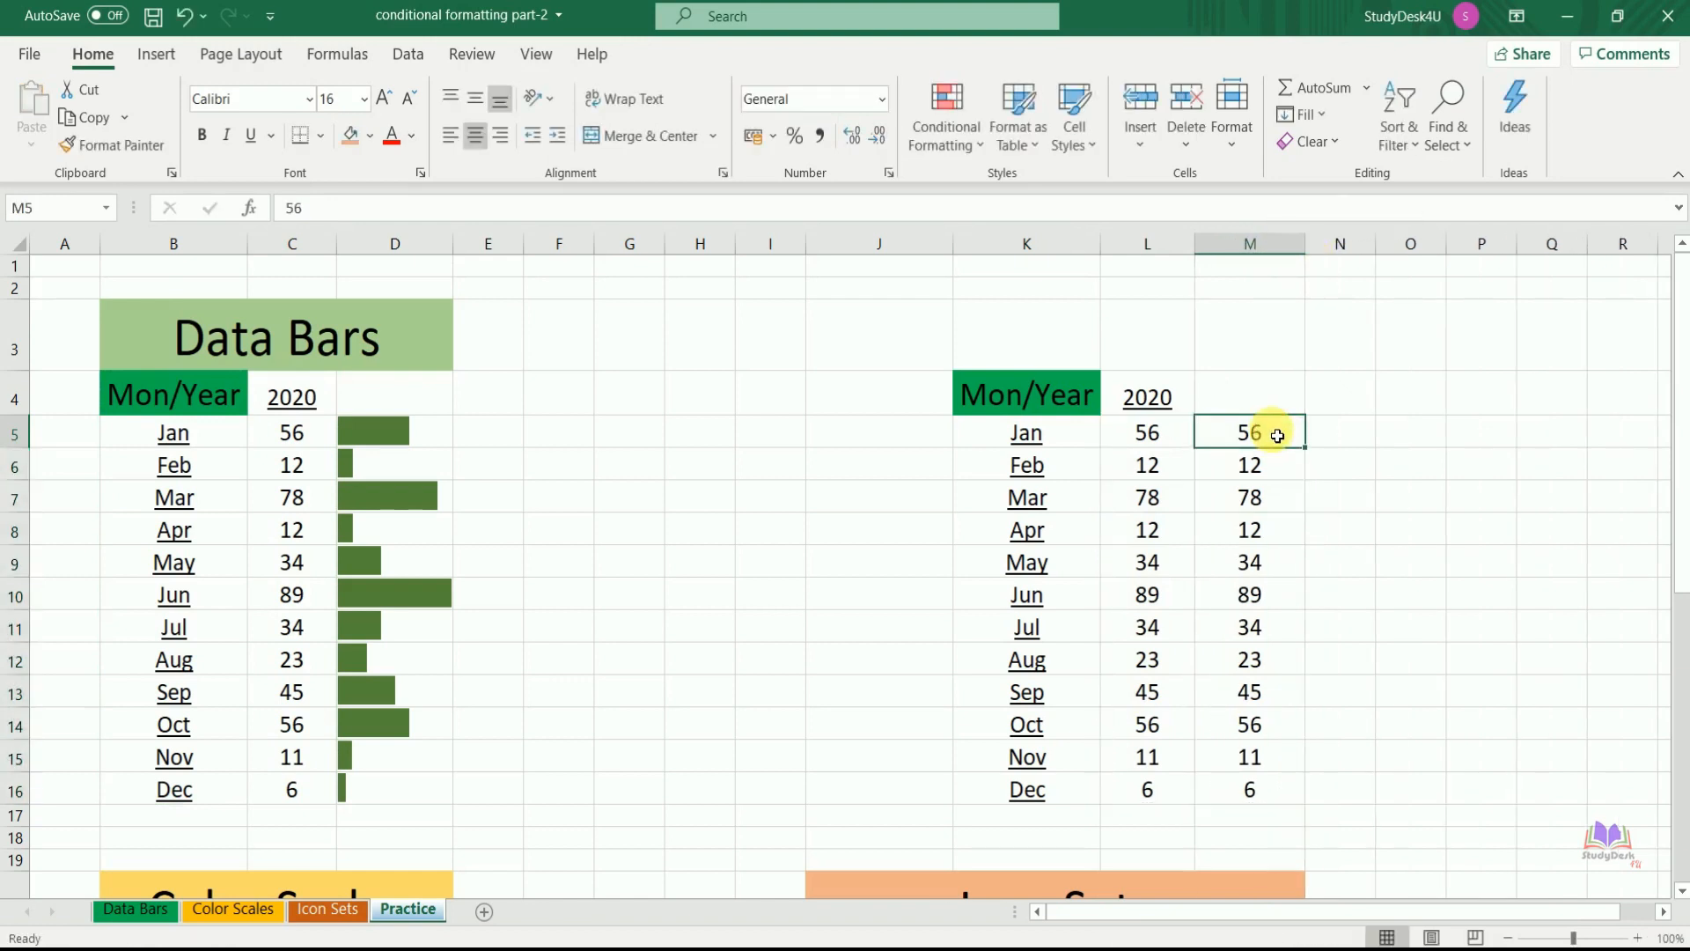
# Step: Apply a custom data bar rule to M5:M16 that shows only the bars, with a dark green solid fill
pyautogui.hotkey('ctrl', 'shift', 'Down')
pyautogui.click(964, 150)
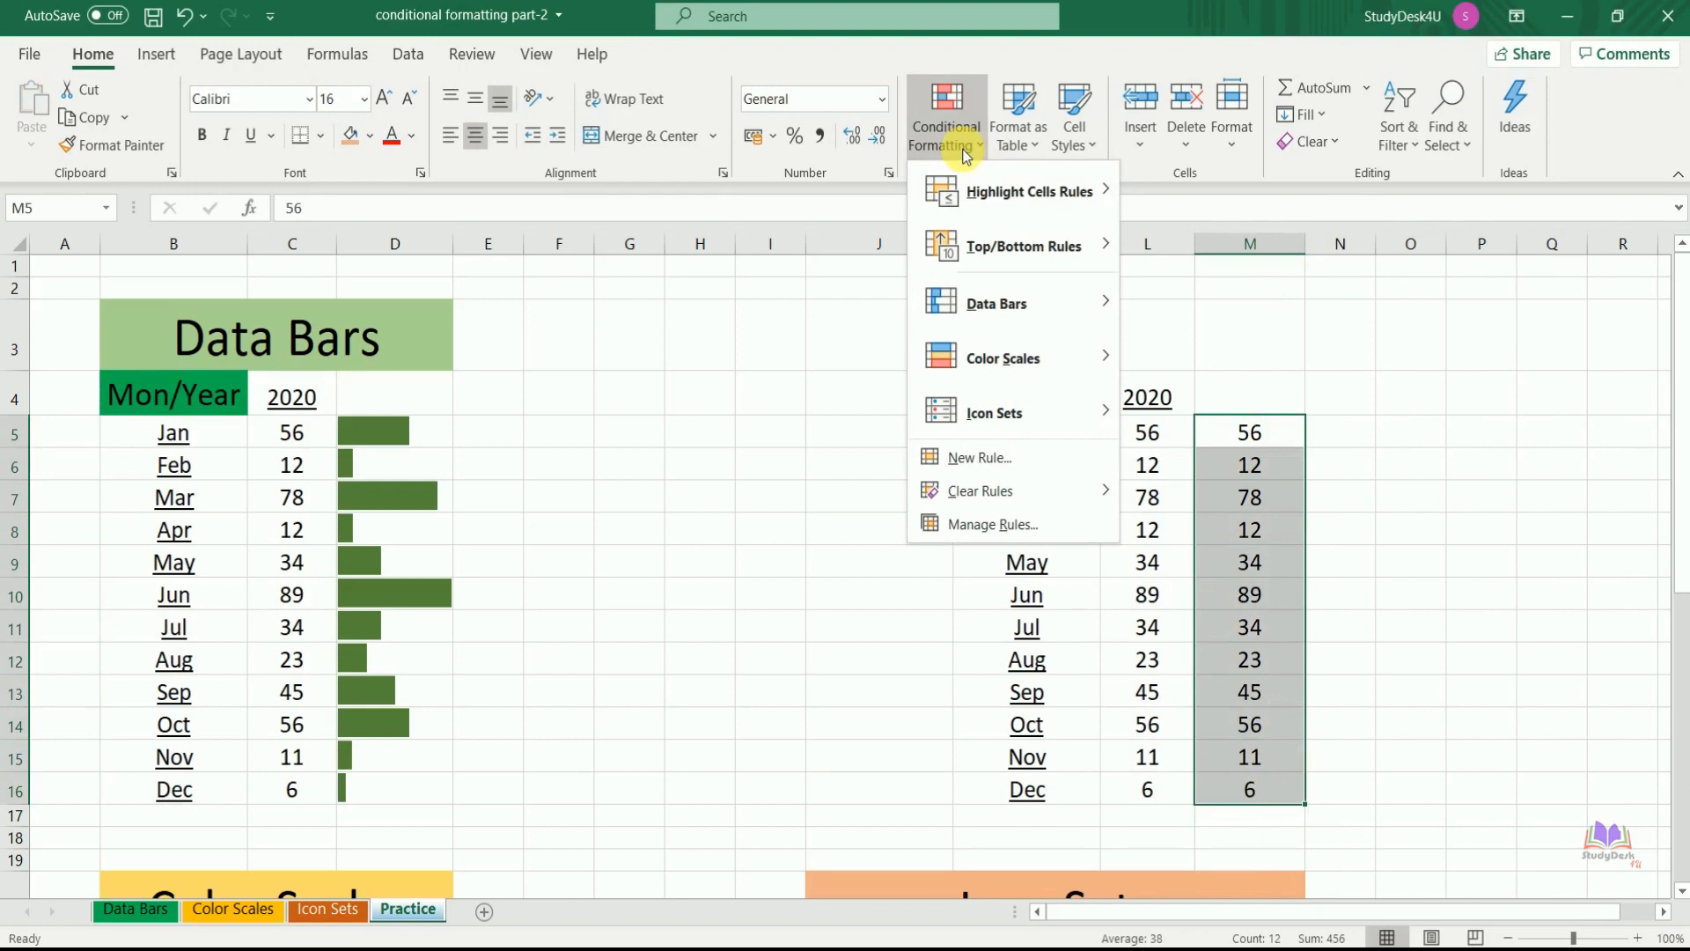
pyautogui.moveTo(988, 304)
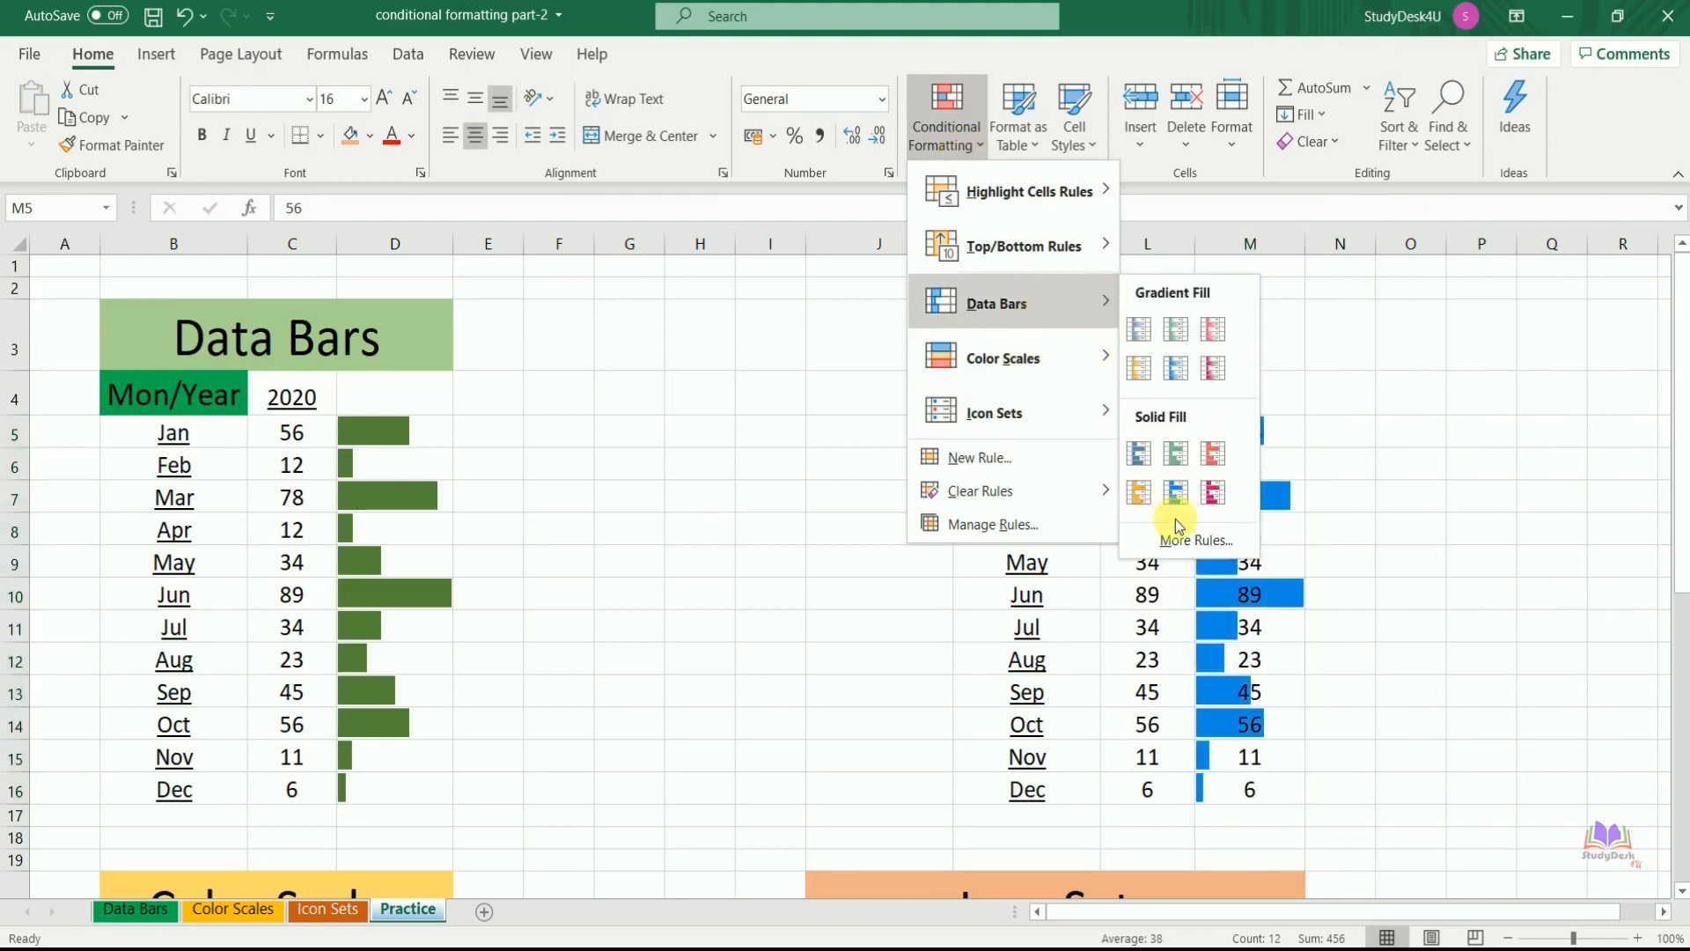
pyautogui.click(1180, 539)
pyautogui.click(1268, 451)
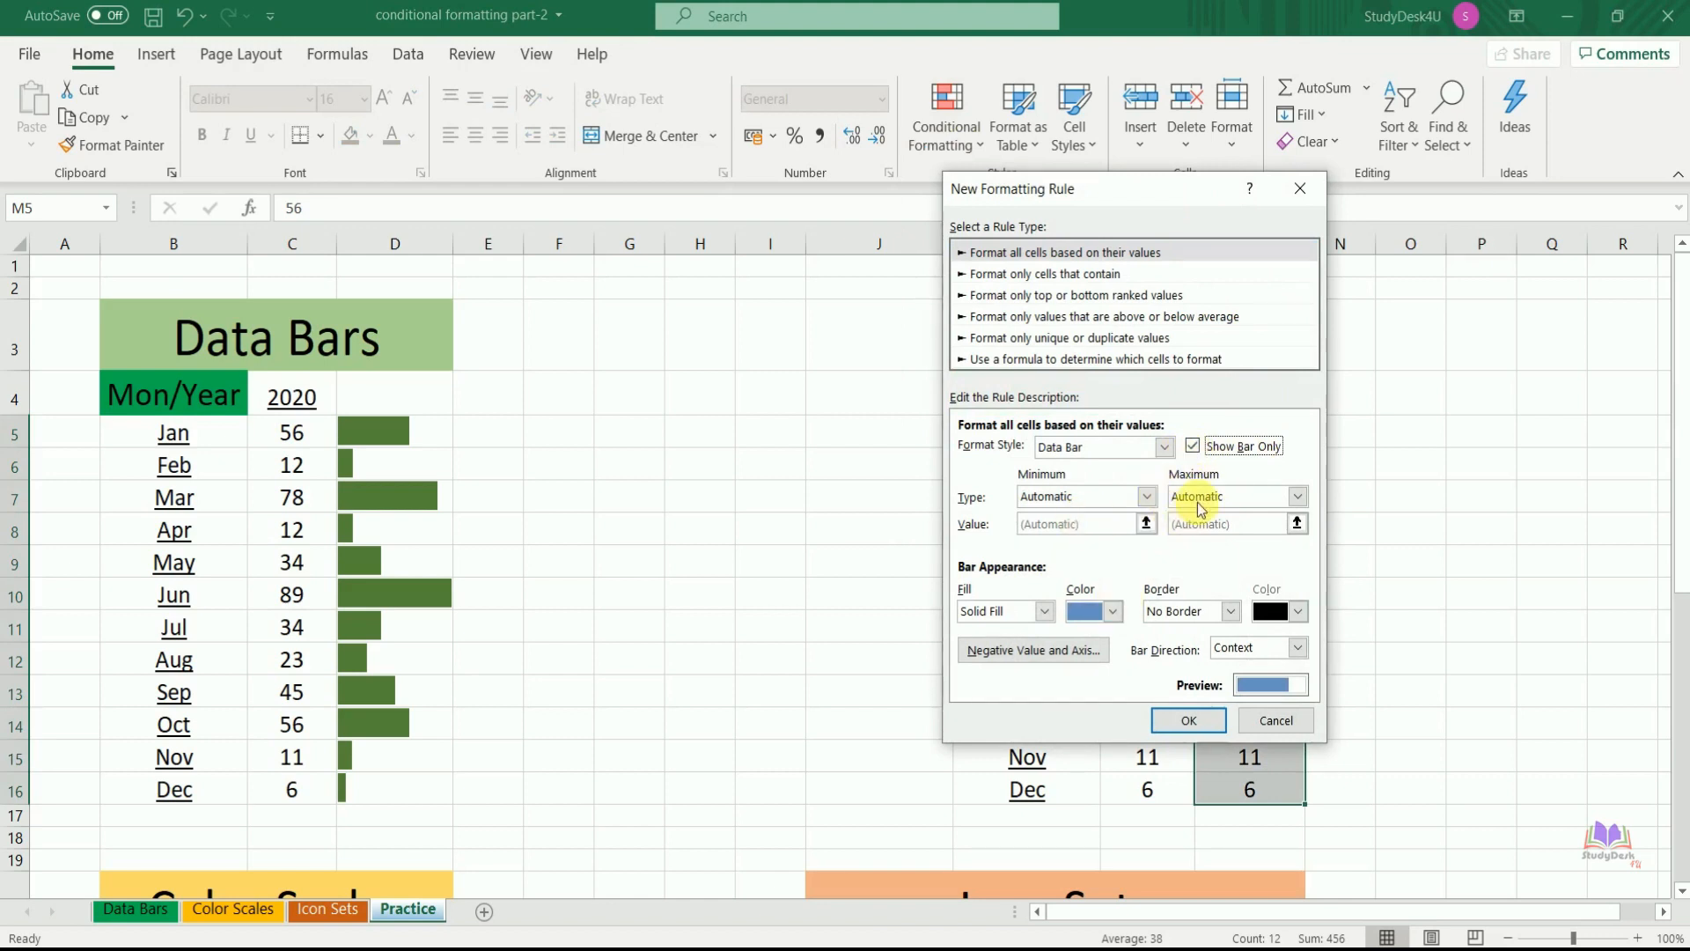
pyautogui.click(1114, 614)
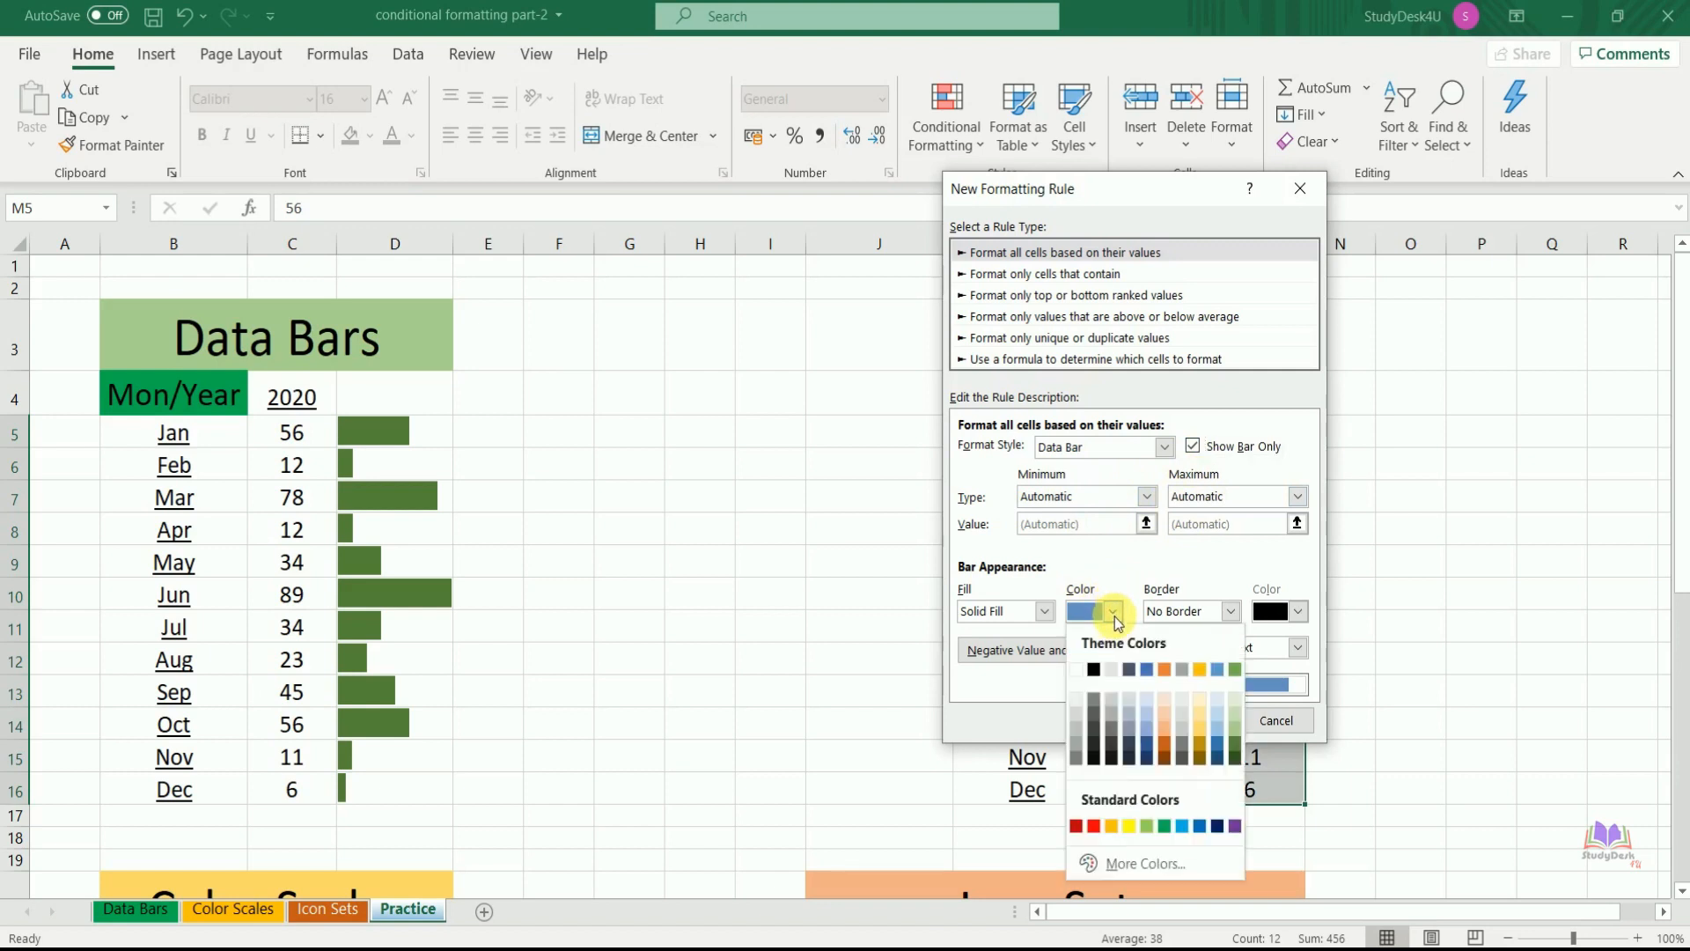
pyautogui.click(1238, 743)
pyautogui.click(1208, 722)
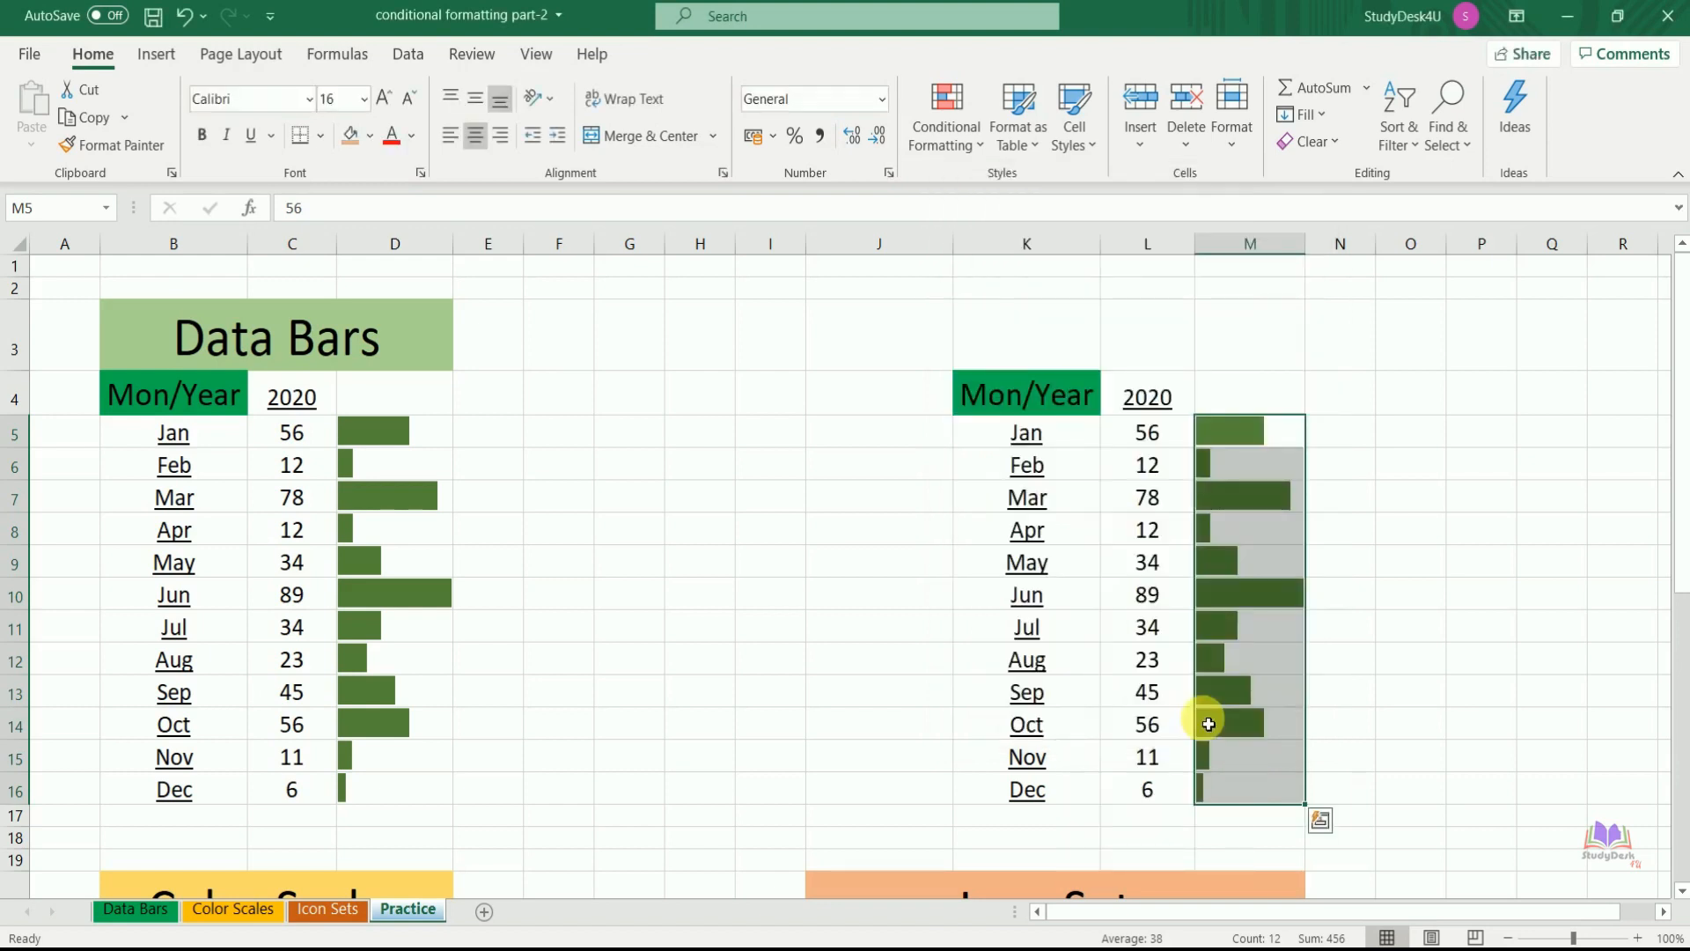
pyautogui.moveTo(1471, 705); pyautogui.dragTo(1245, 547)
pyautogui.click(1255, 552)
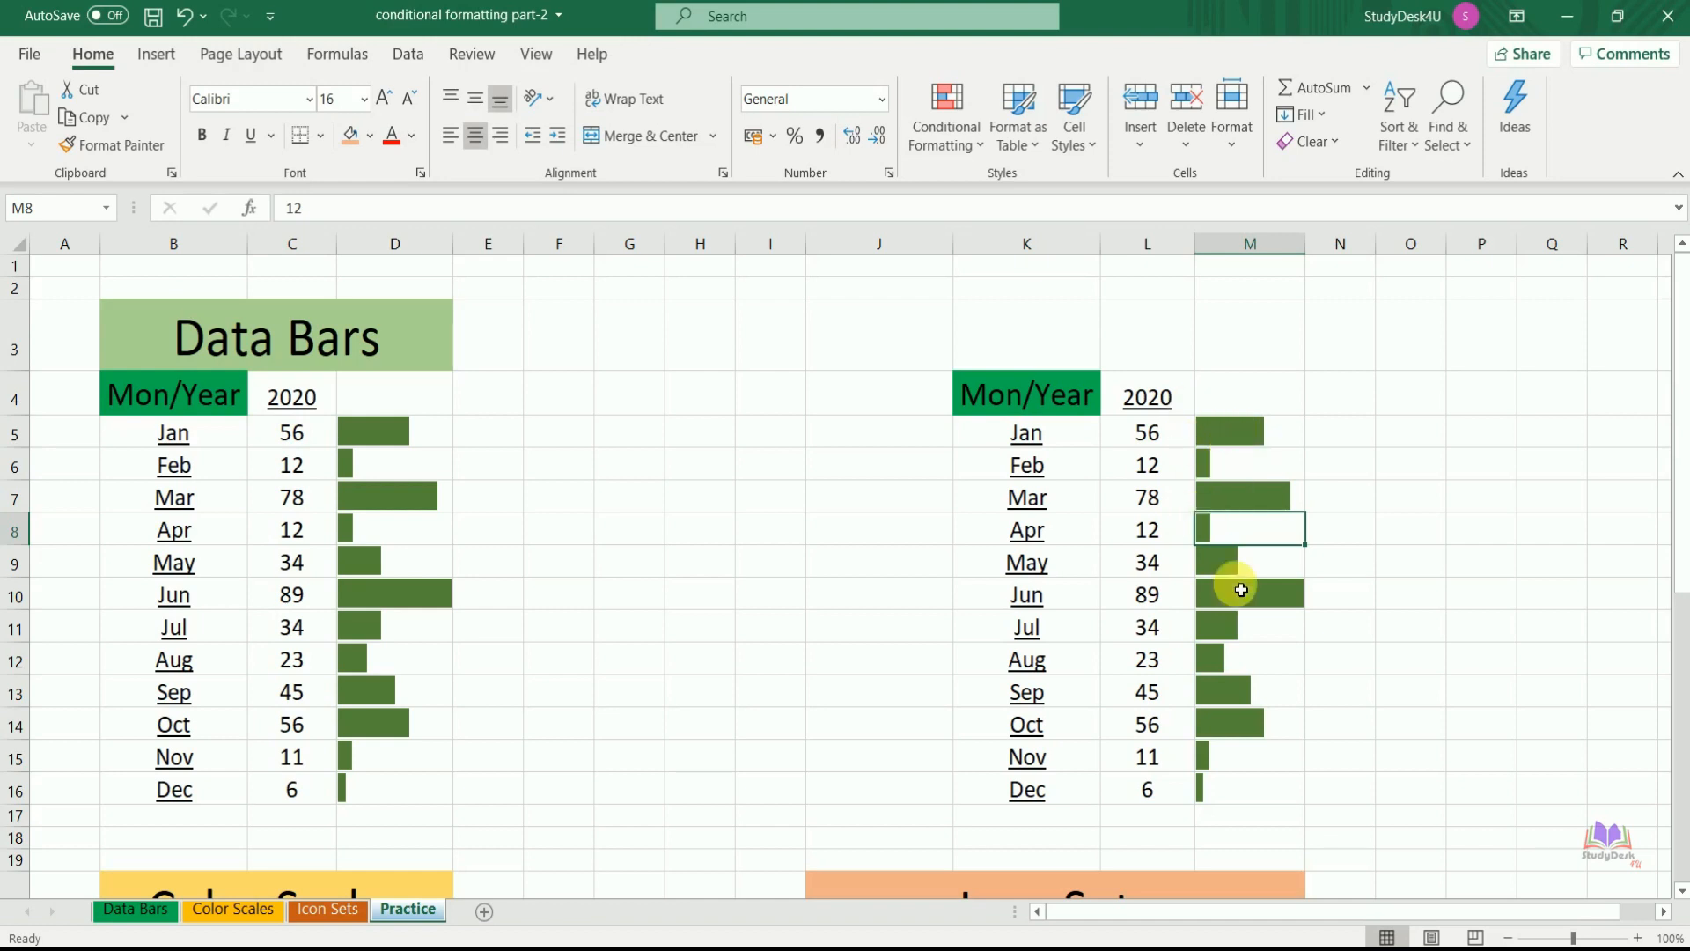
# Step: Apply the Blue-White-Red color scale to the Sales values in C23:C34 of the Color Scales table
pyautogui.click(1410, 626)
pyautogui.moveTo(1682, 585); pyautogui.dragTo(1681, 870)
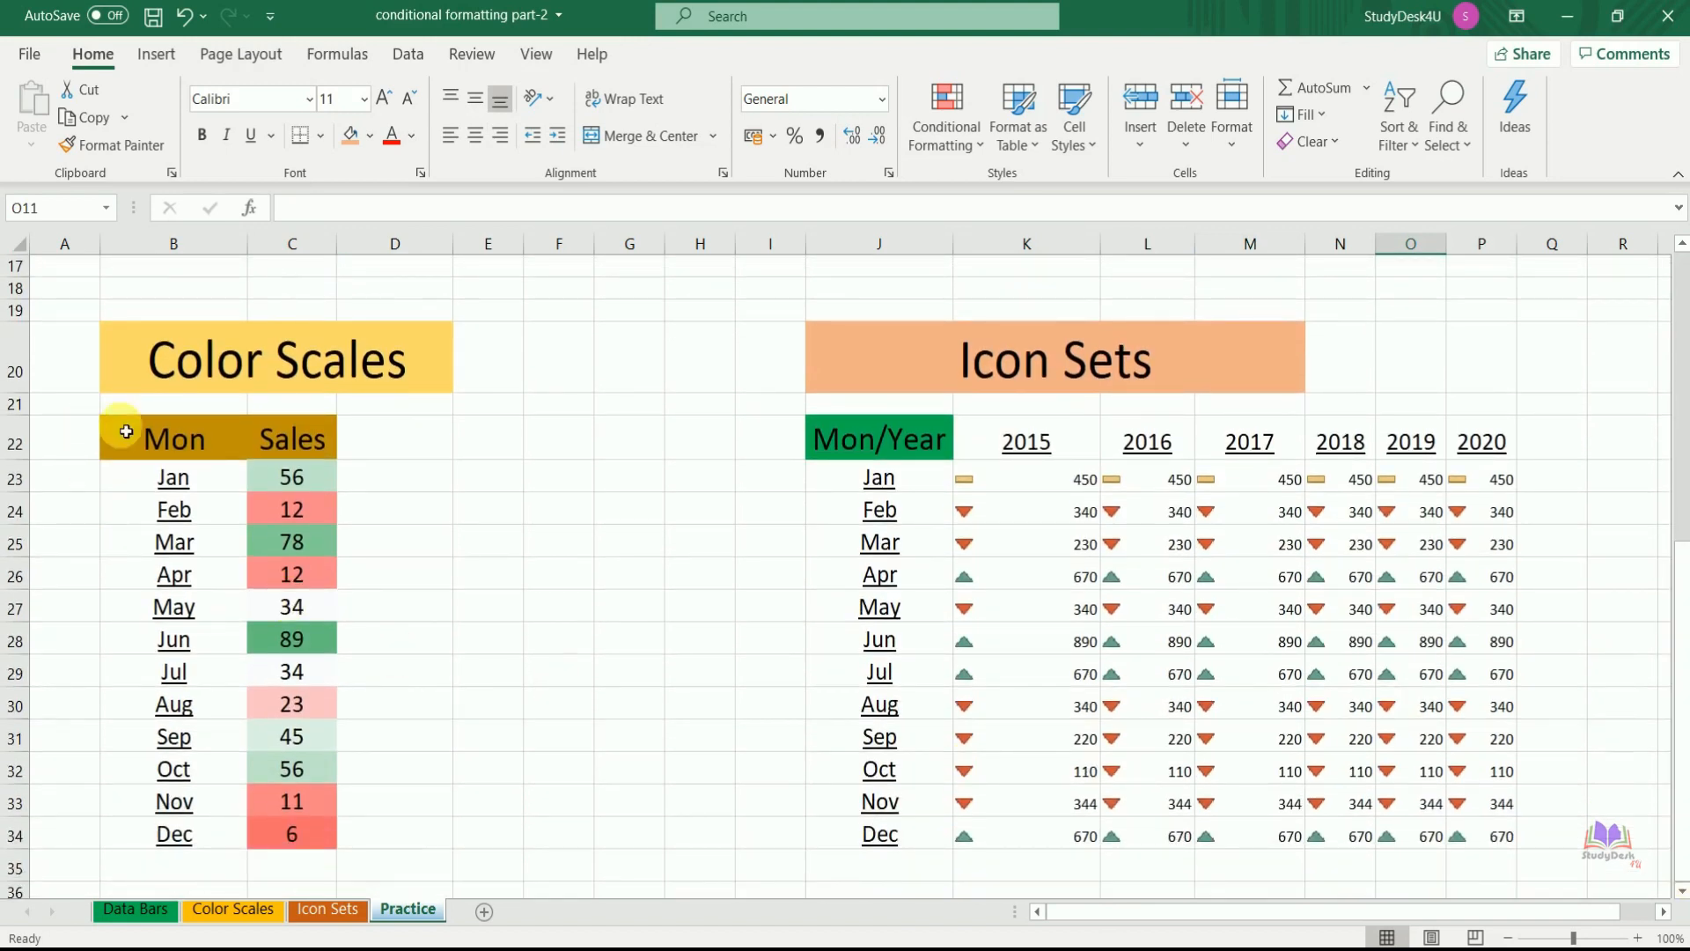
pyautogui.click(178, 449)
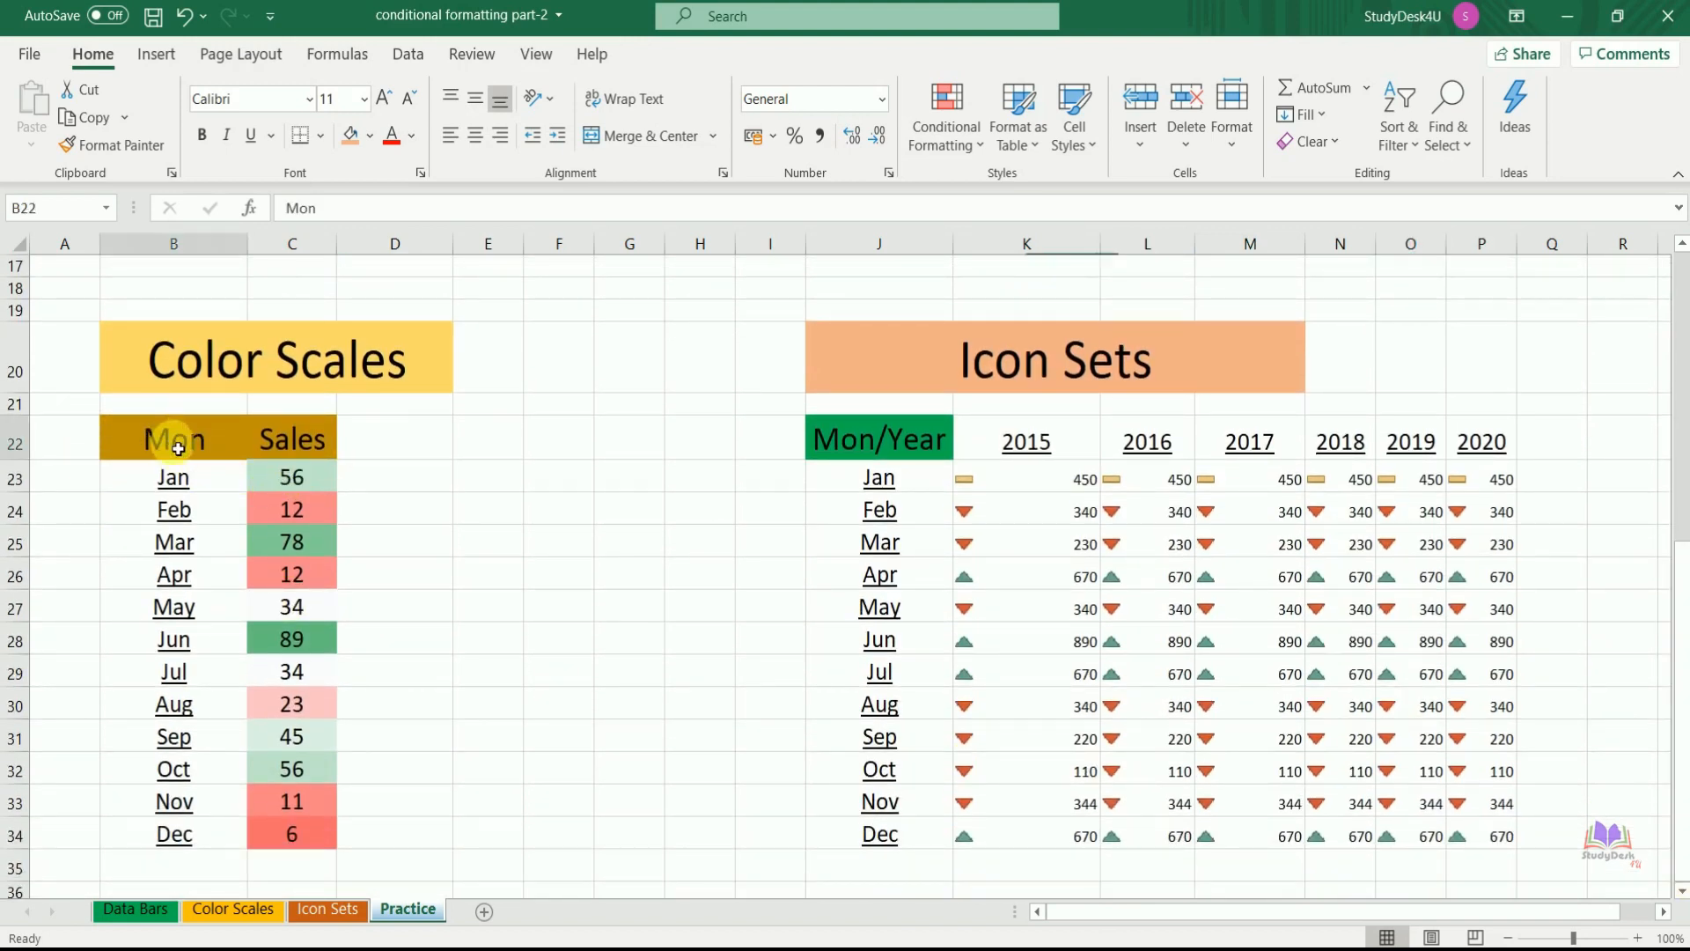
pyautogui.click(280, 439)
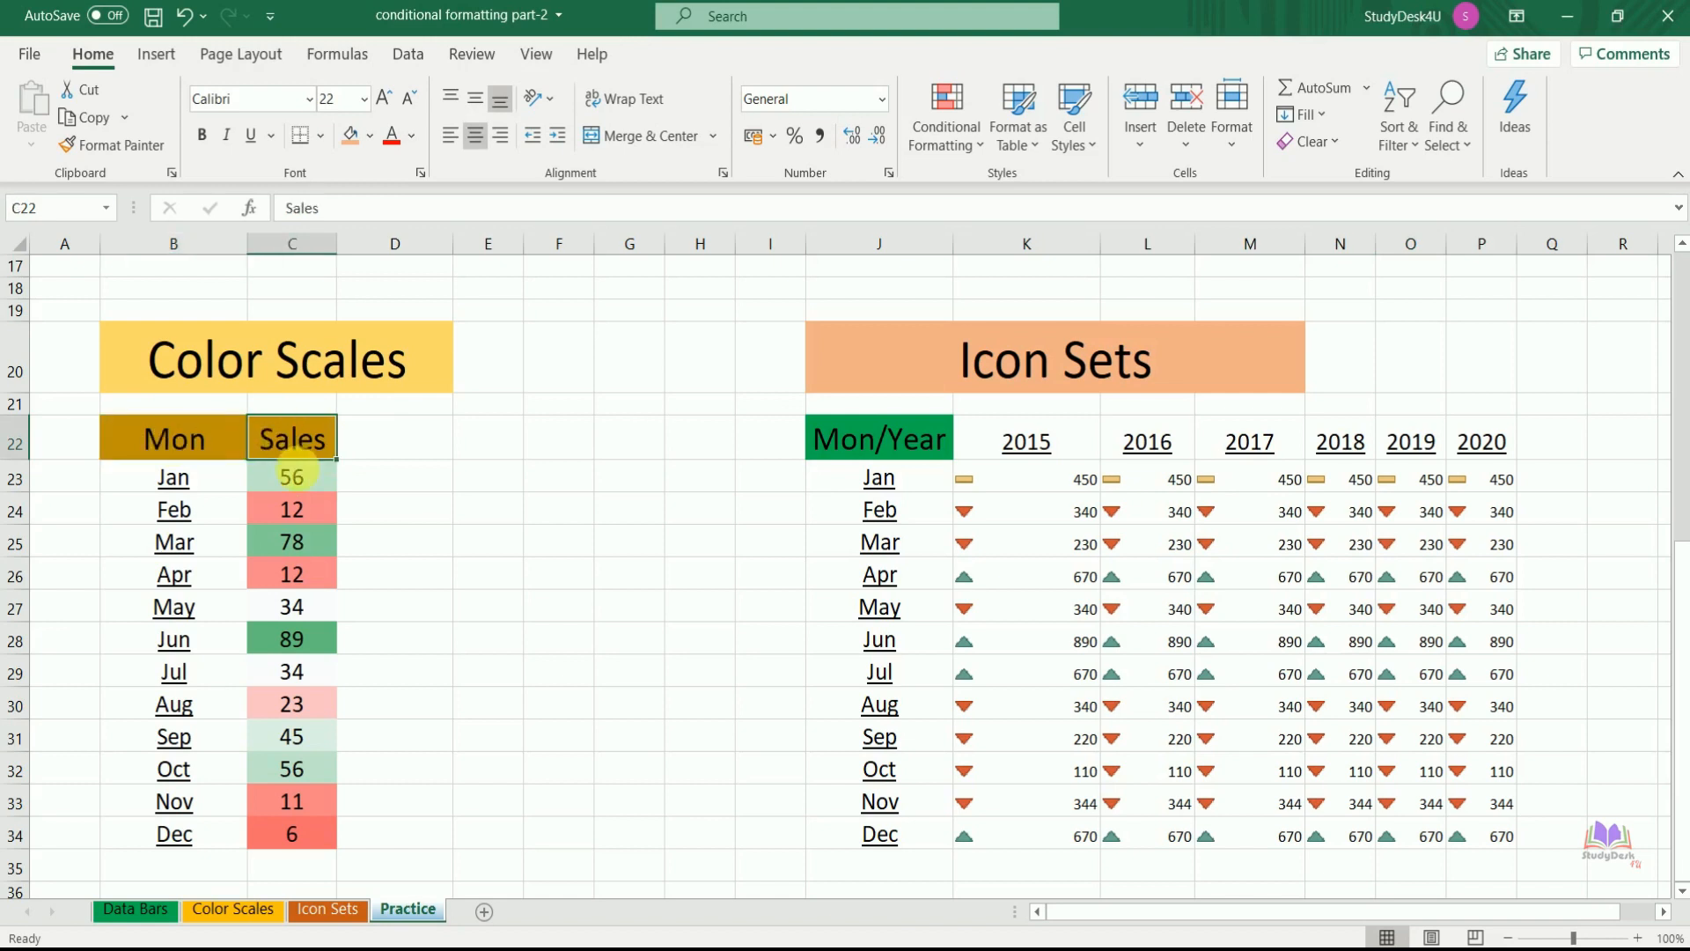
pyautogui.click(291, 476)
pyautogui.doubleClick(291, 475)
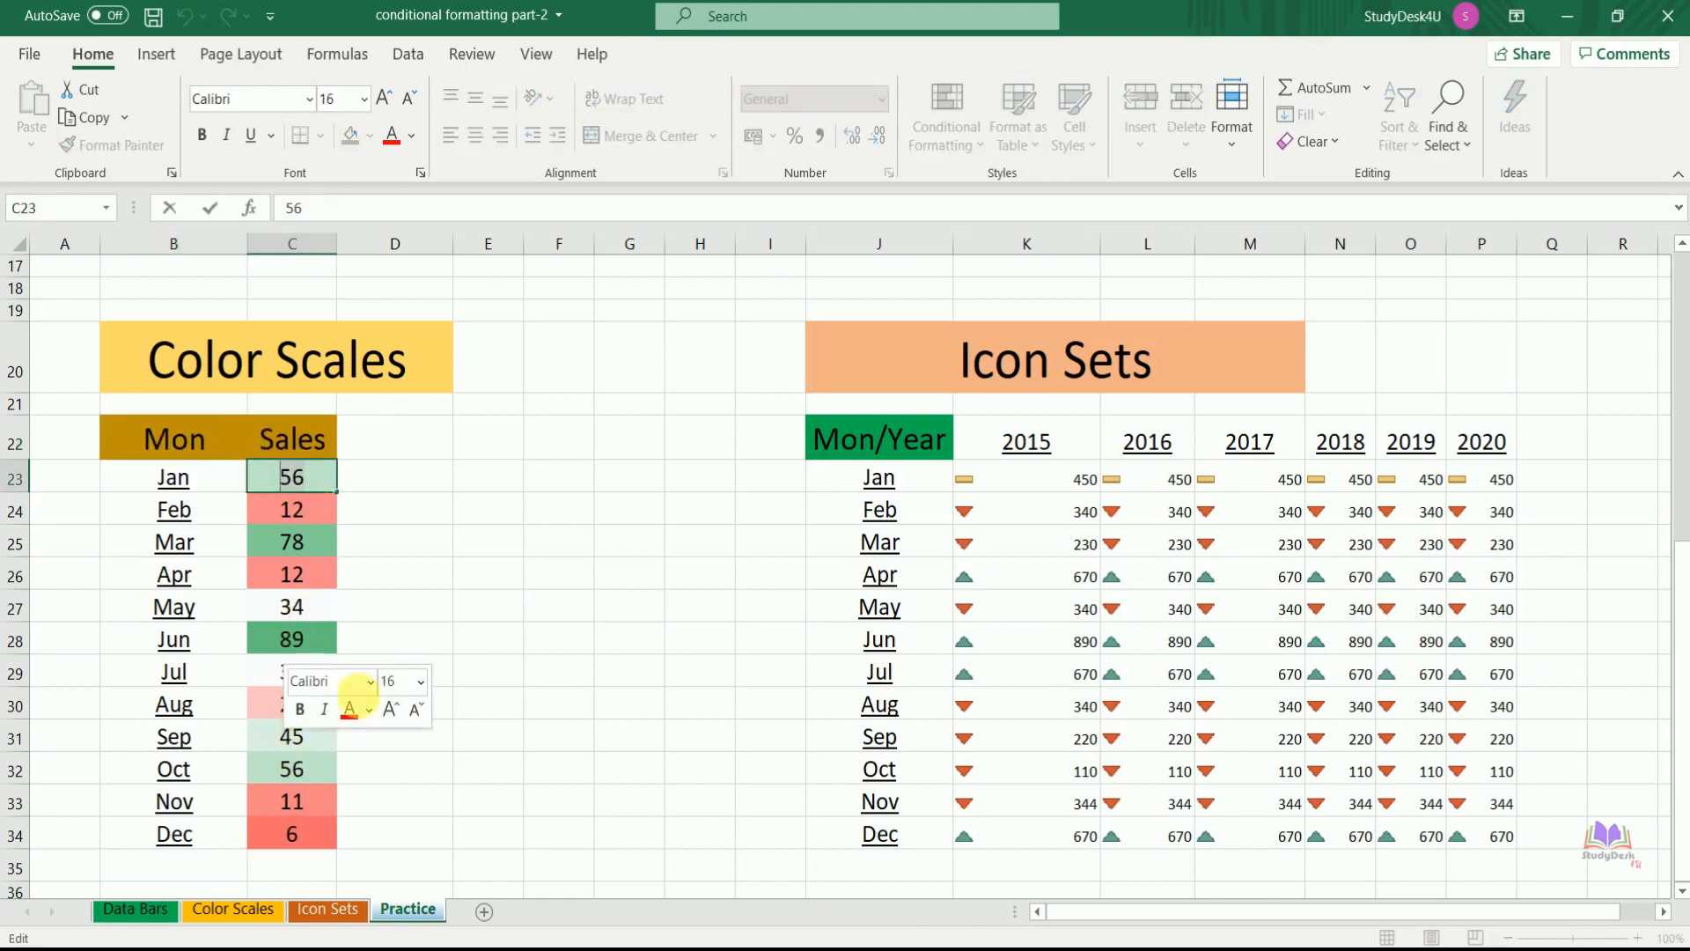
pyautogui.click(440, 641)
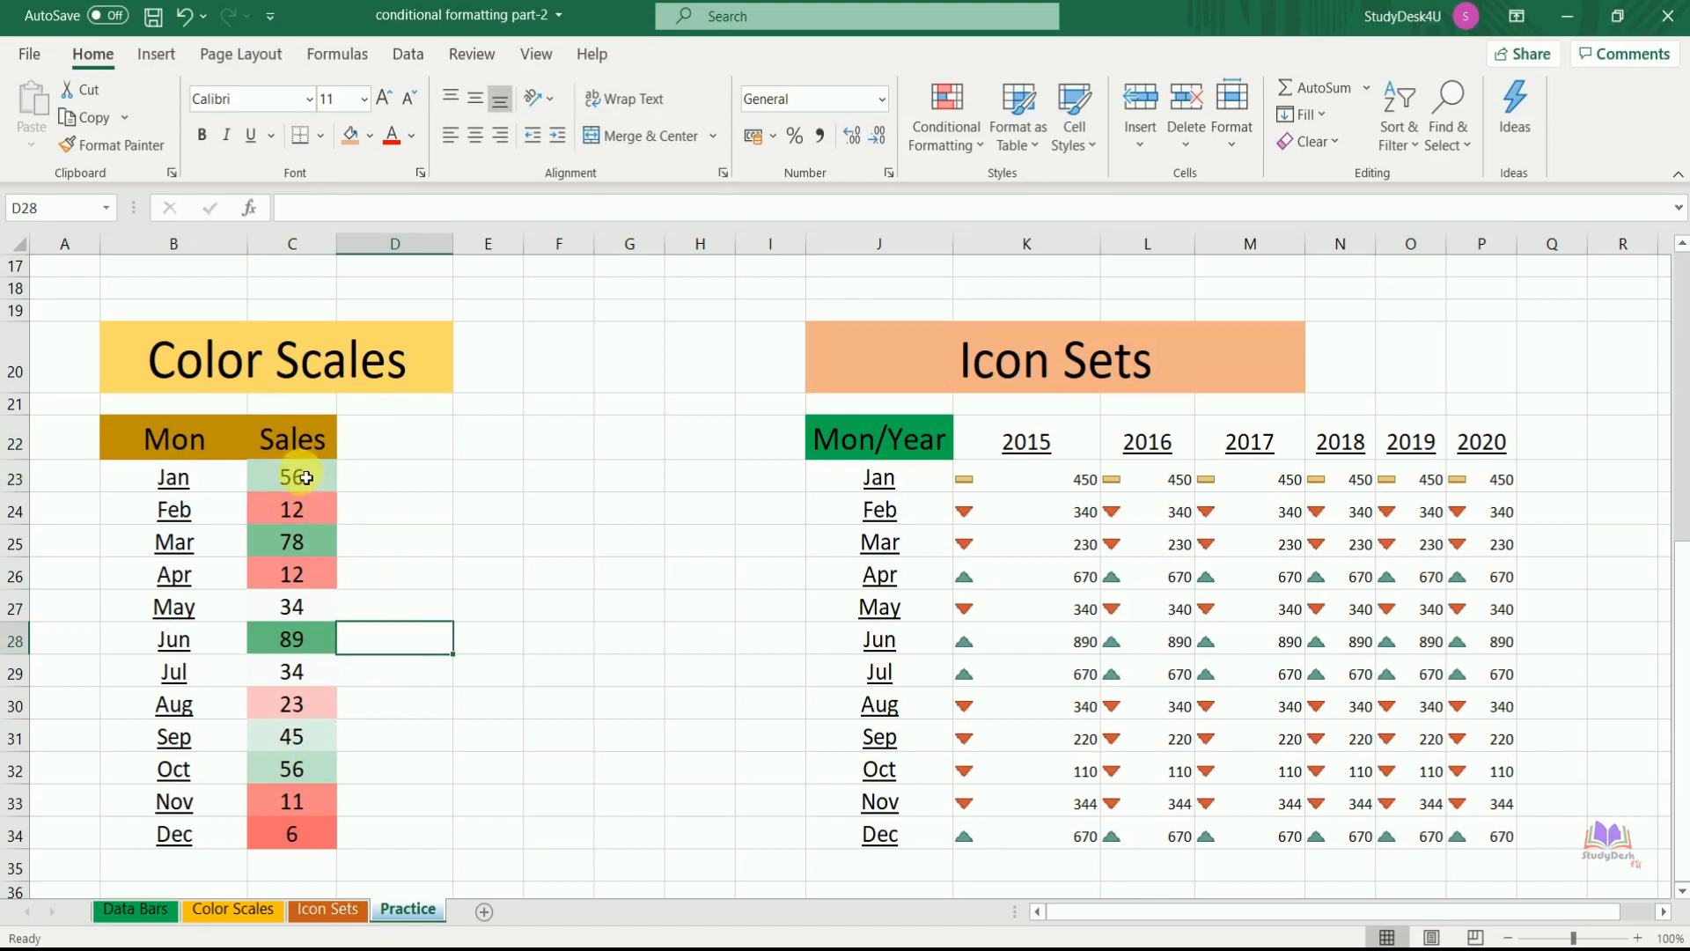
pyautogui.moveTo(305, 477); pyautogui.dragTo(295, 834)
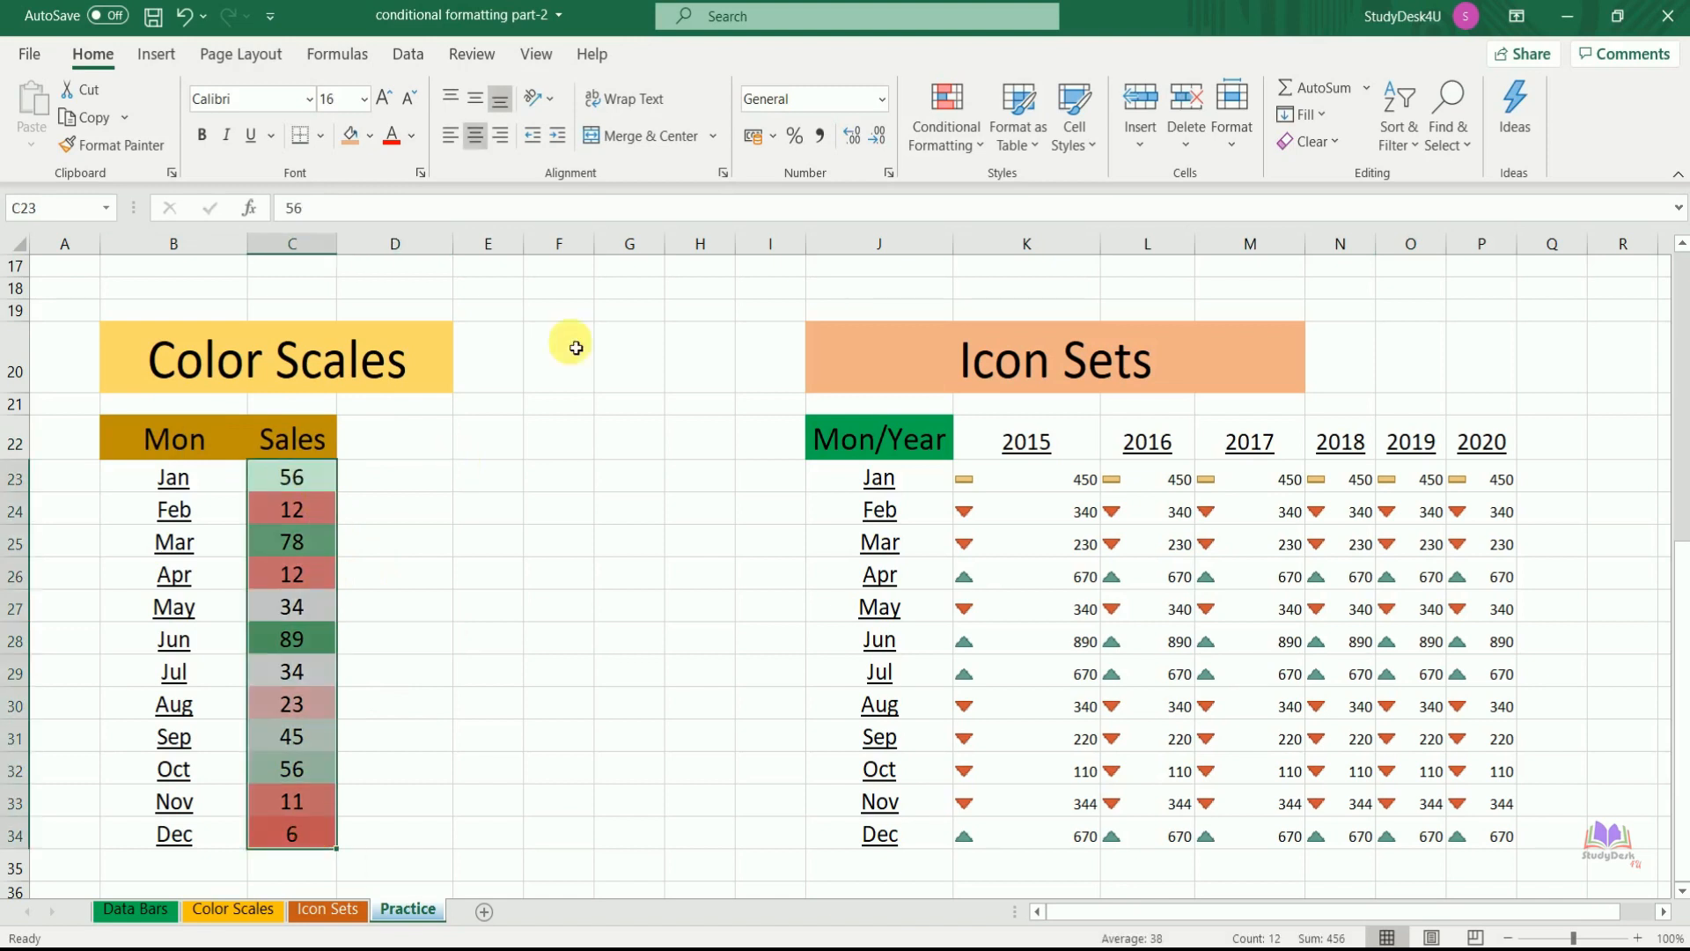
pyautogui.click(944, 157)
pyautogui.moveTo(1023, 361)
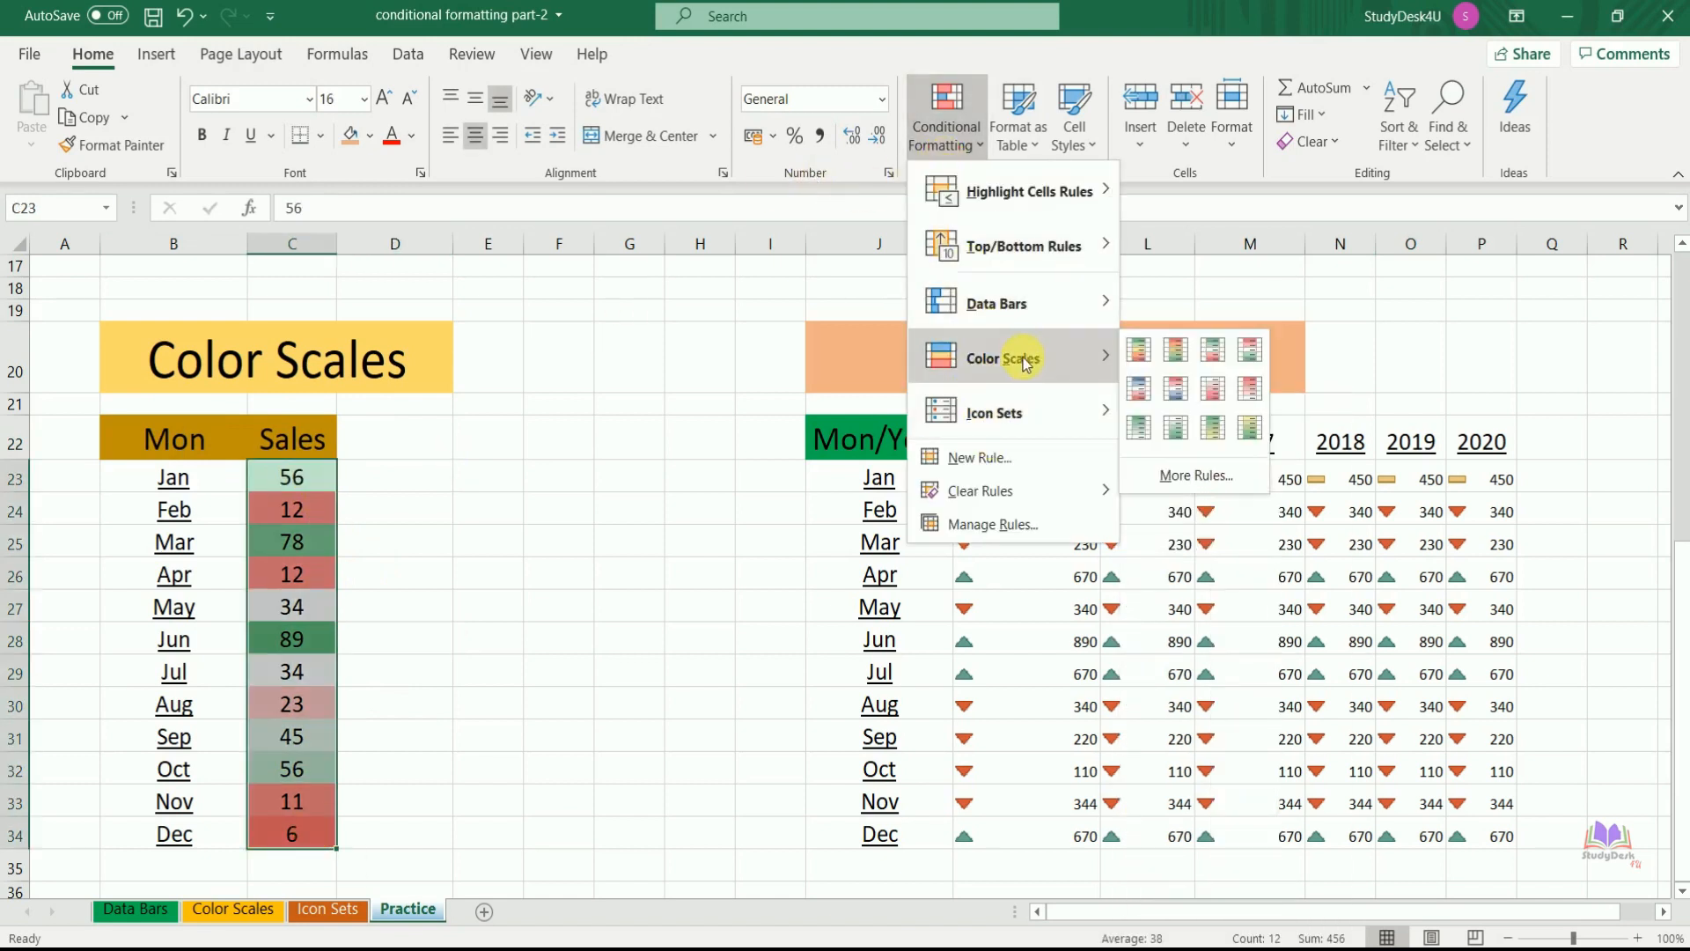
pyautogui.click(1142, 392)
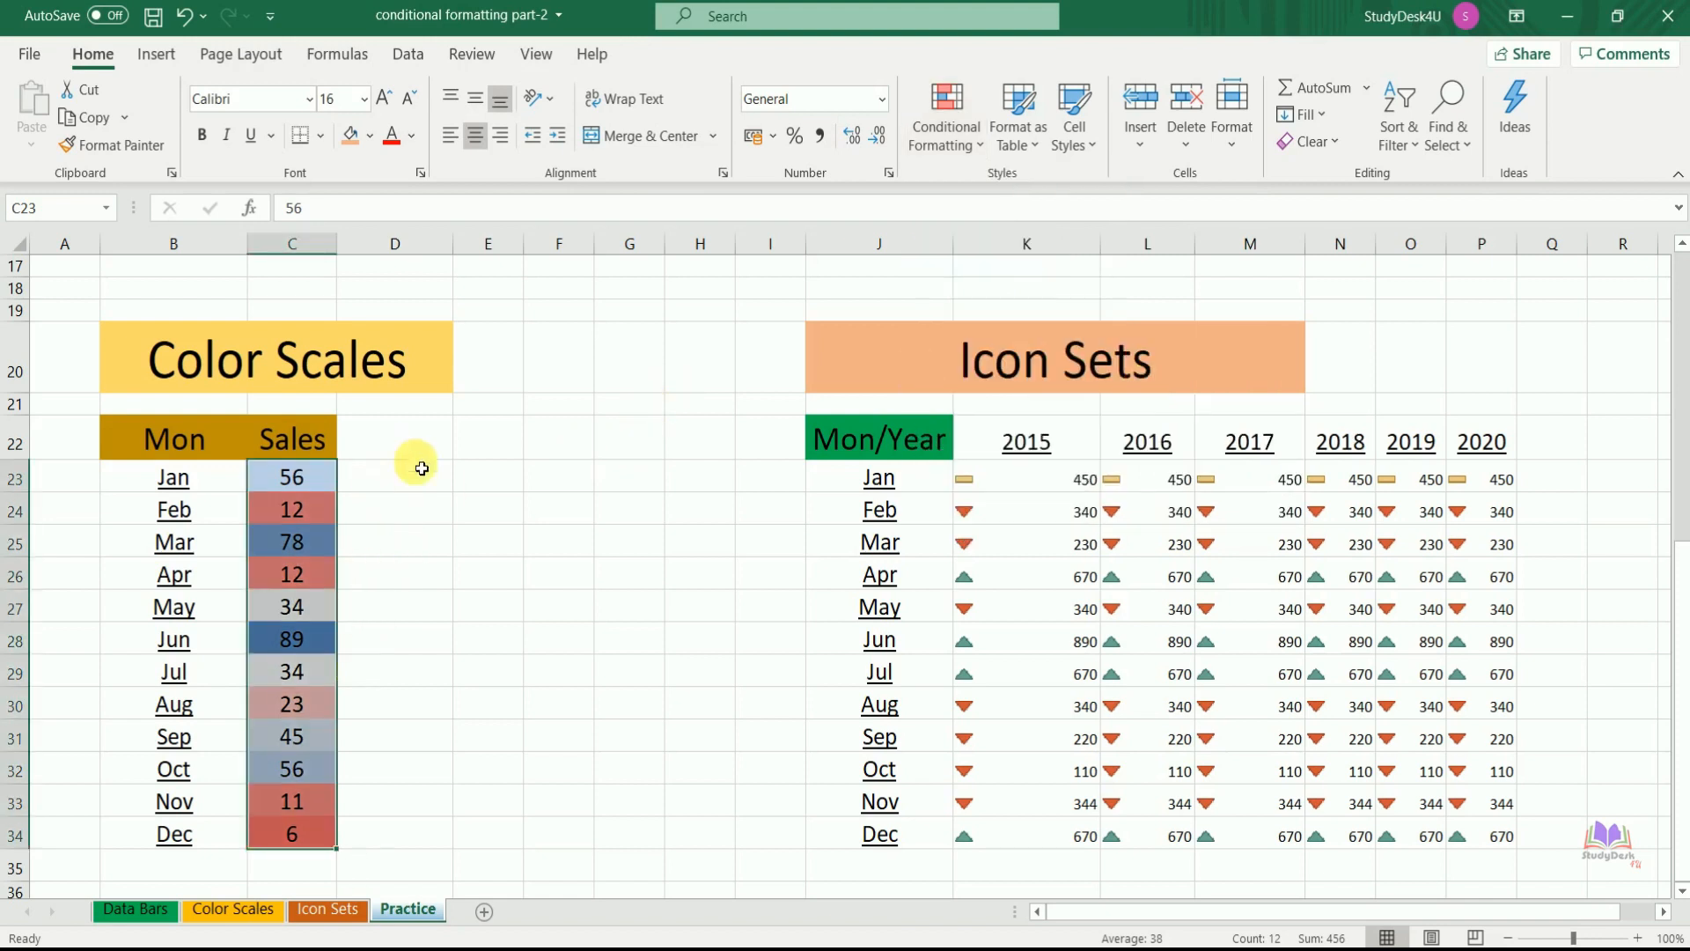
pyautogui.click(510, 523)
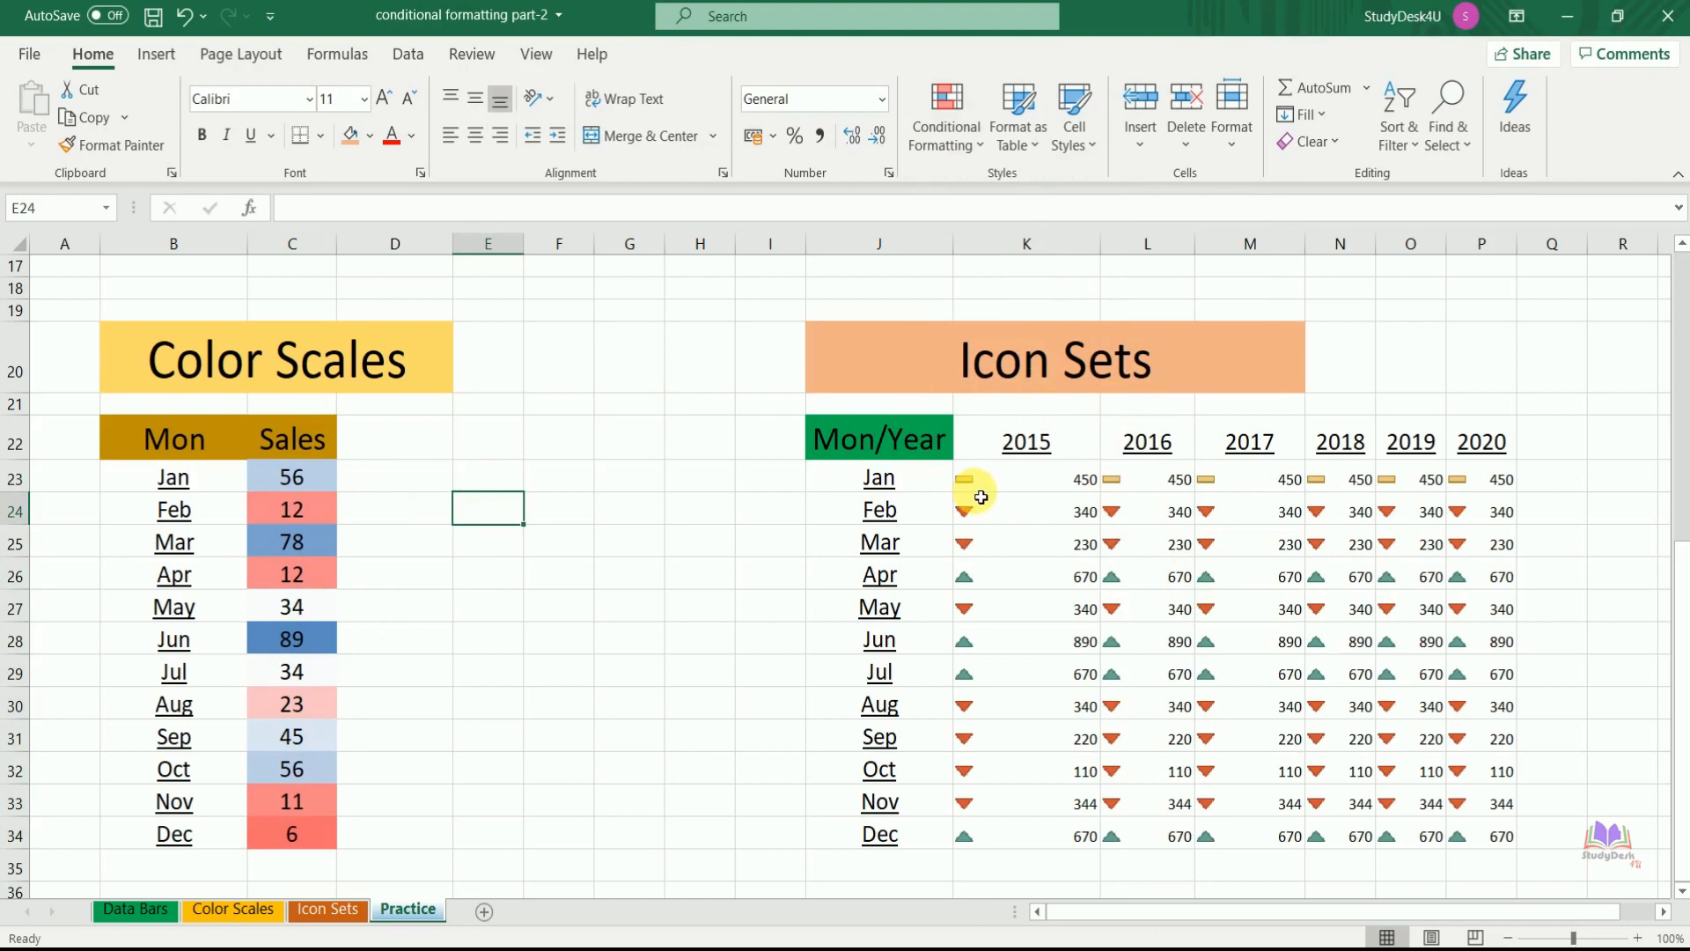
# Step: Apply the 3 Triangles icon set from the January 2015 value in K23 of the Icon Sets table and return to the Data Bars tables
pyautogui.click(893, 442)
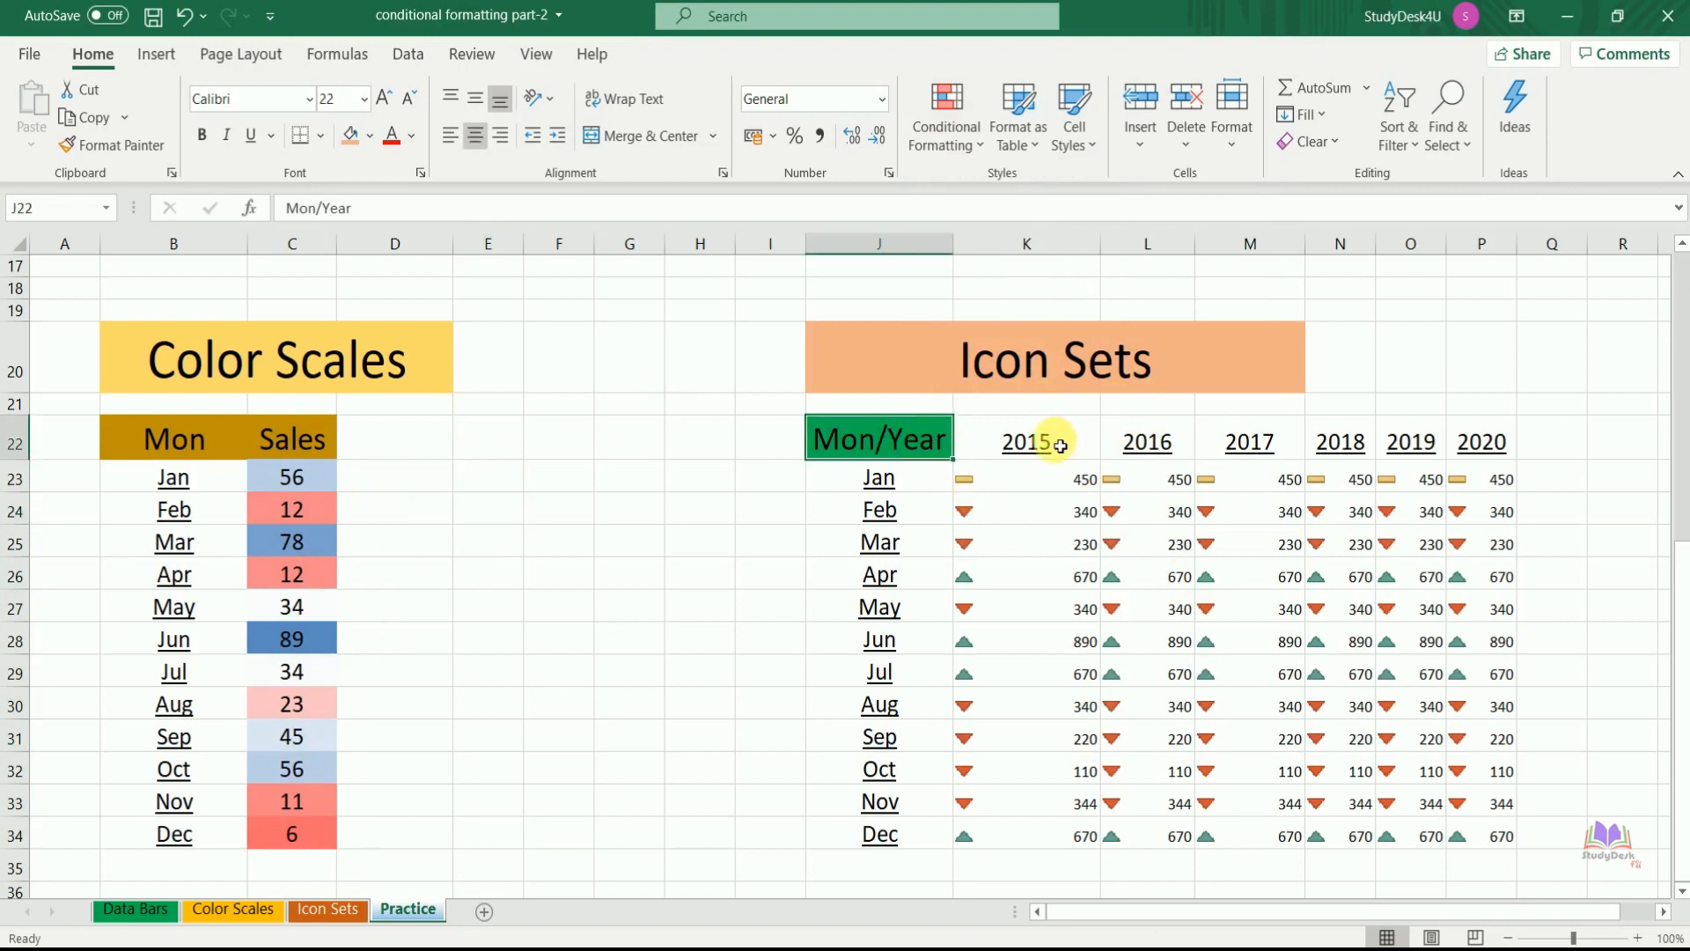
pyautogui.click(1059, 445)
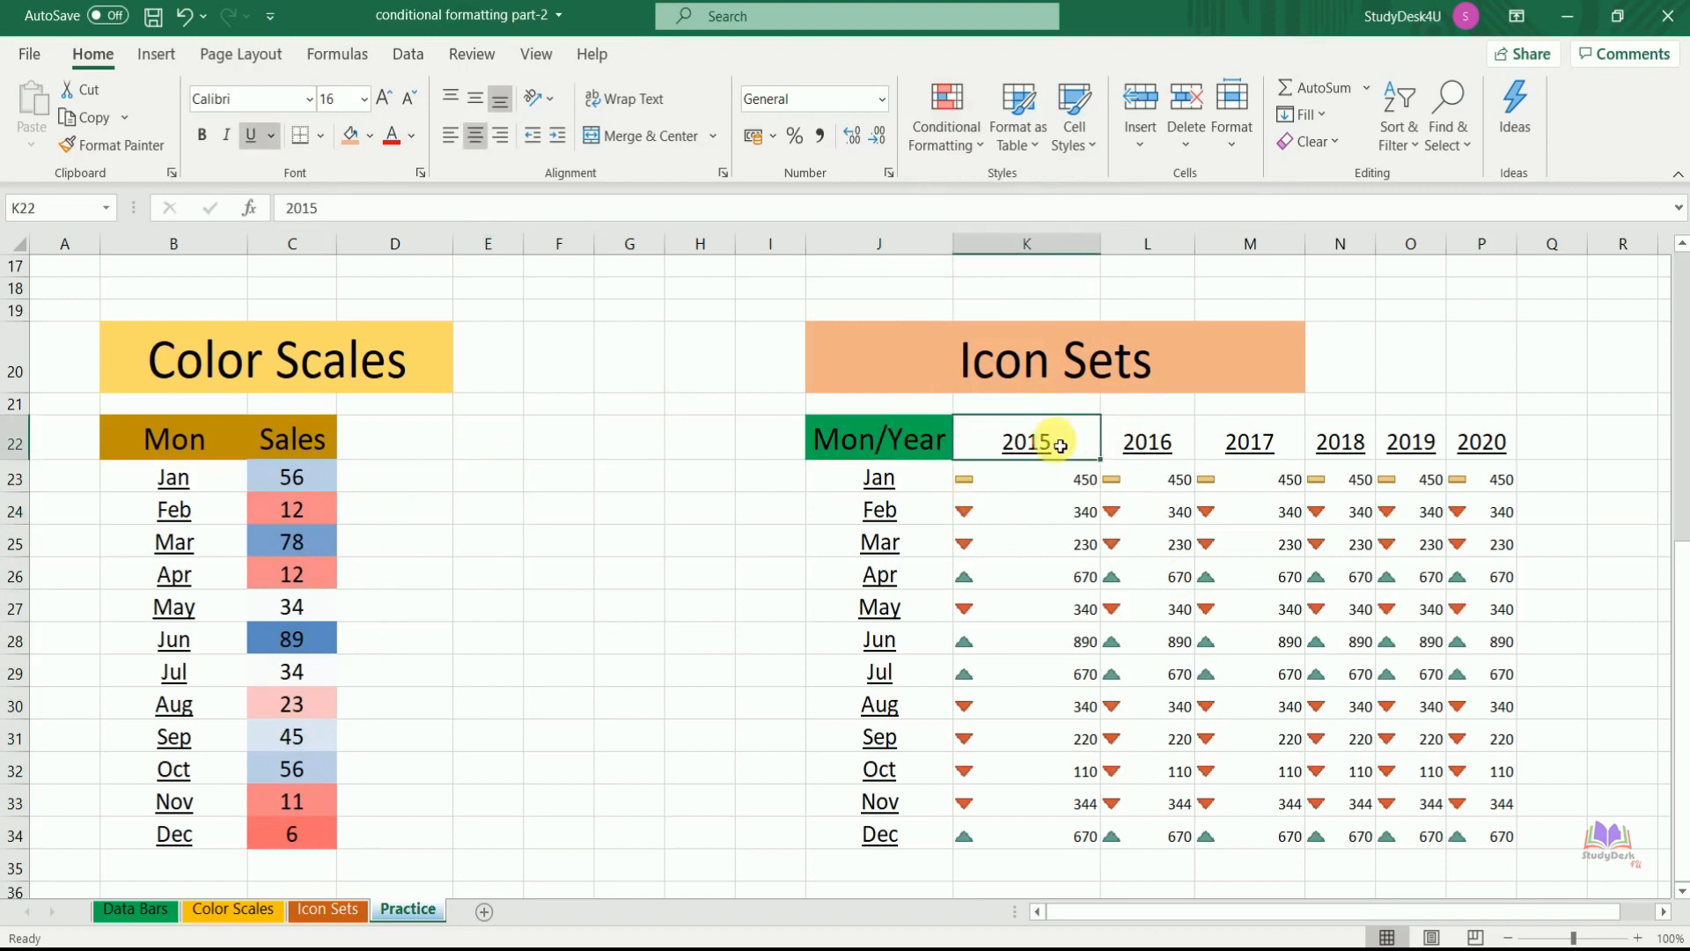
pyautogui.click(1066, 511)
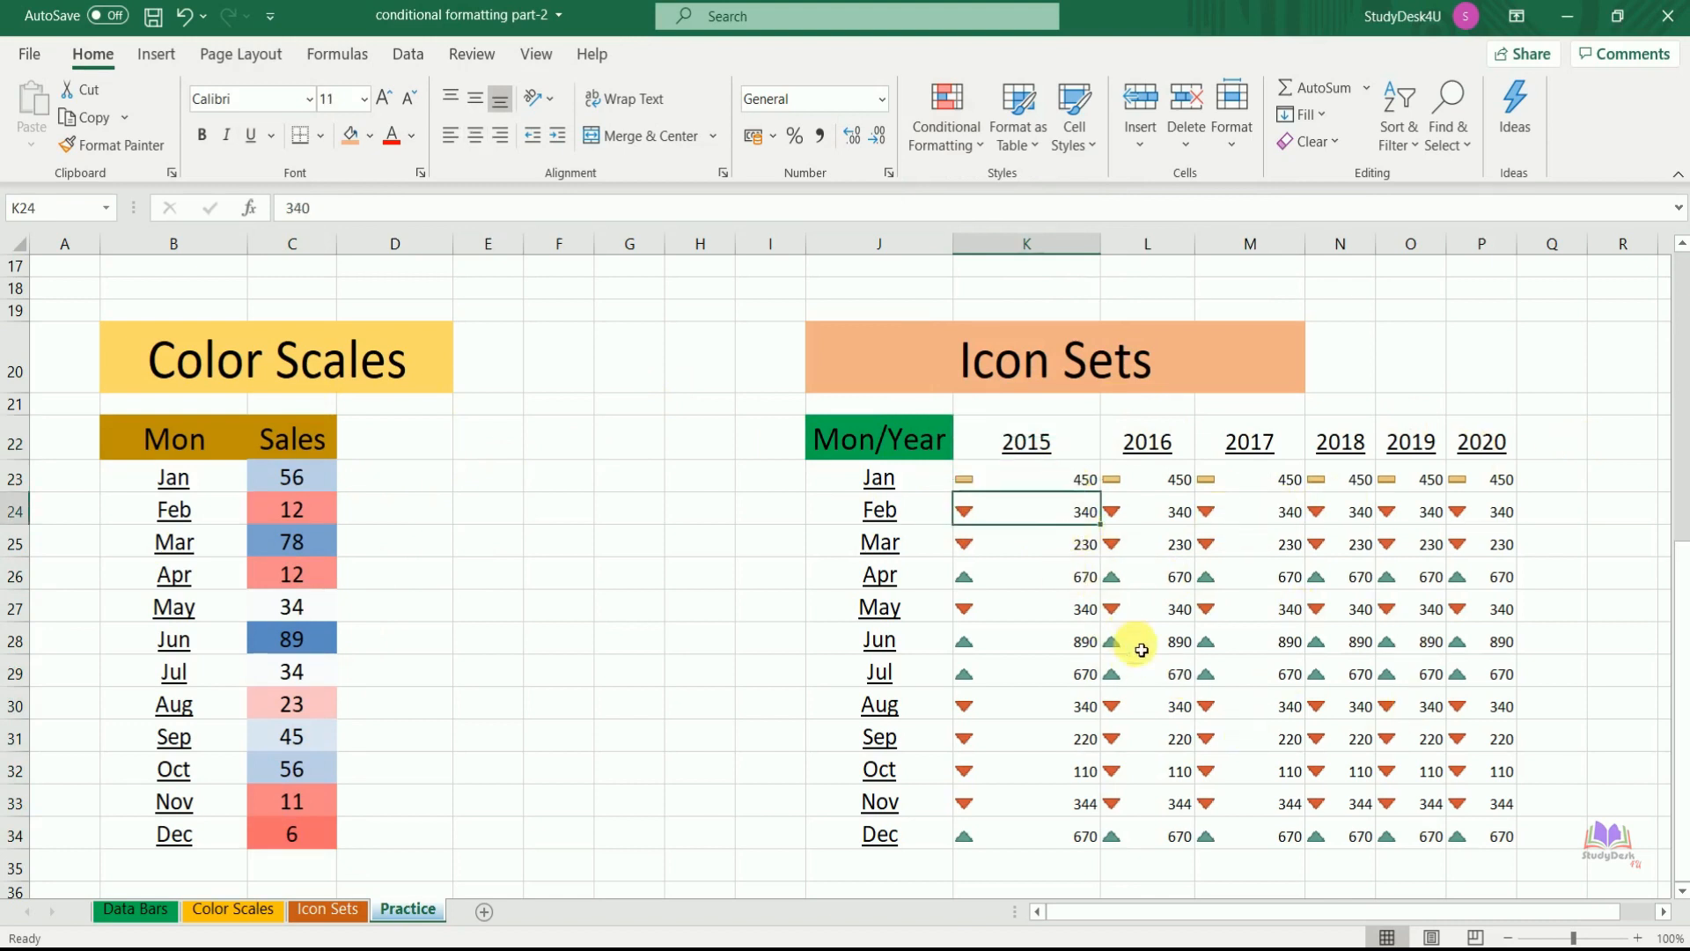
pyautogui.click(1068, 490)
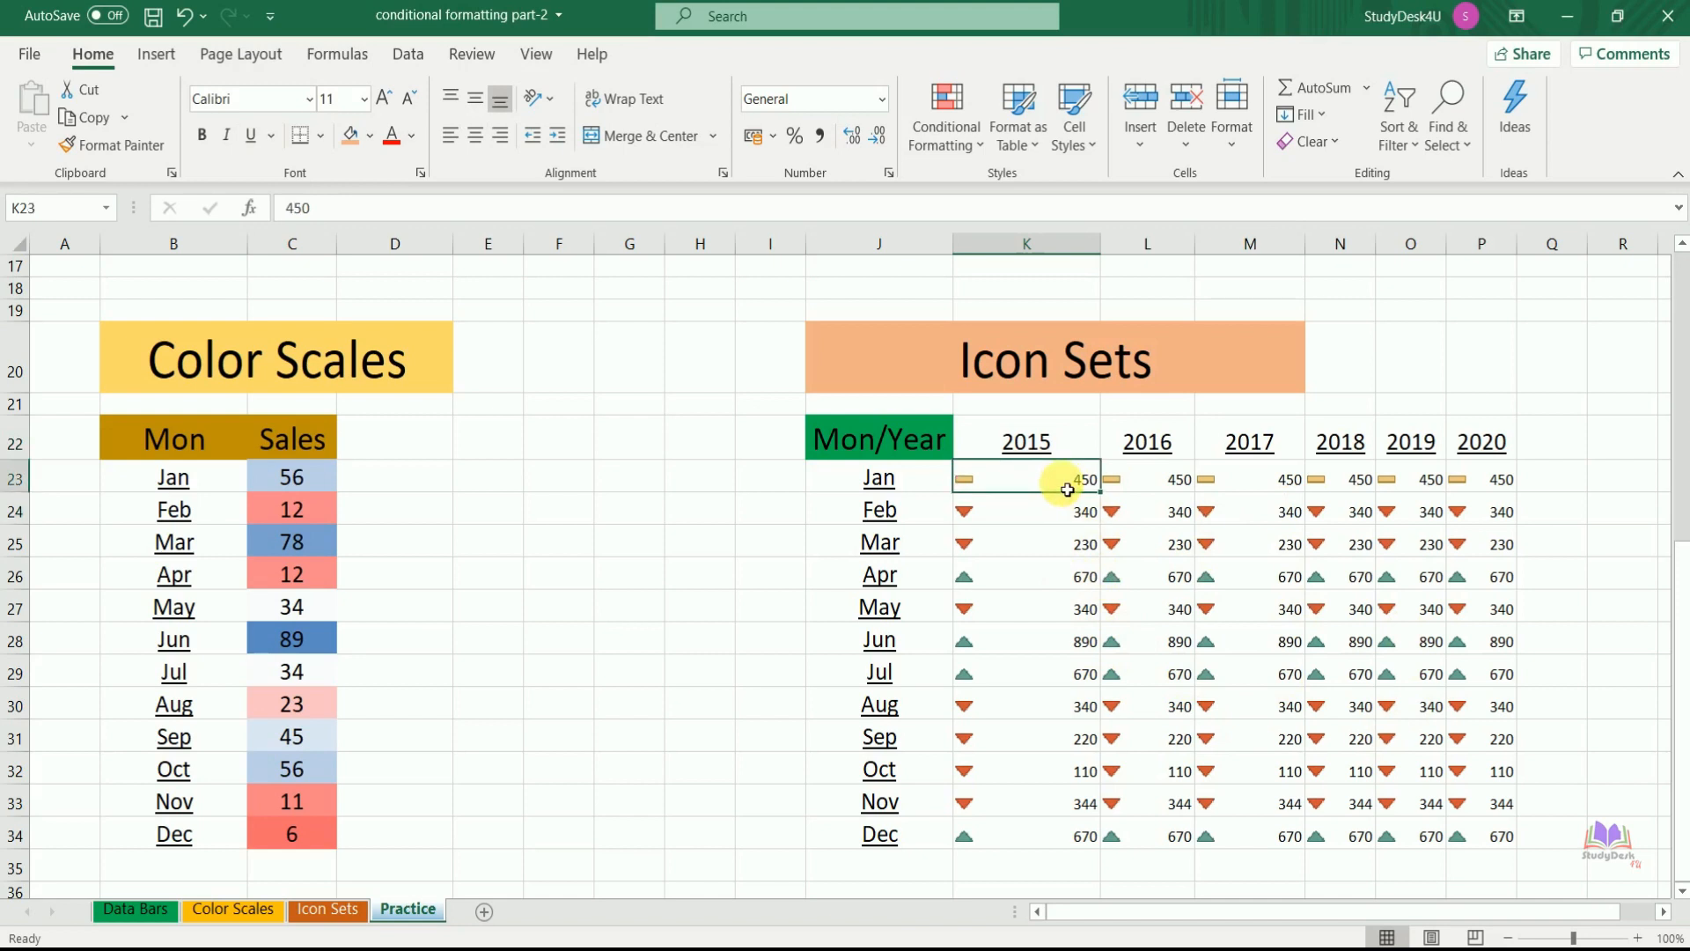
pyautogui.click(968, 141)
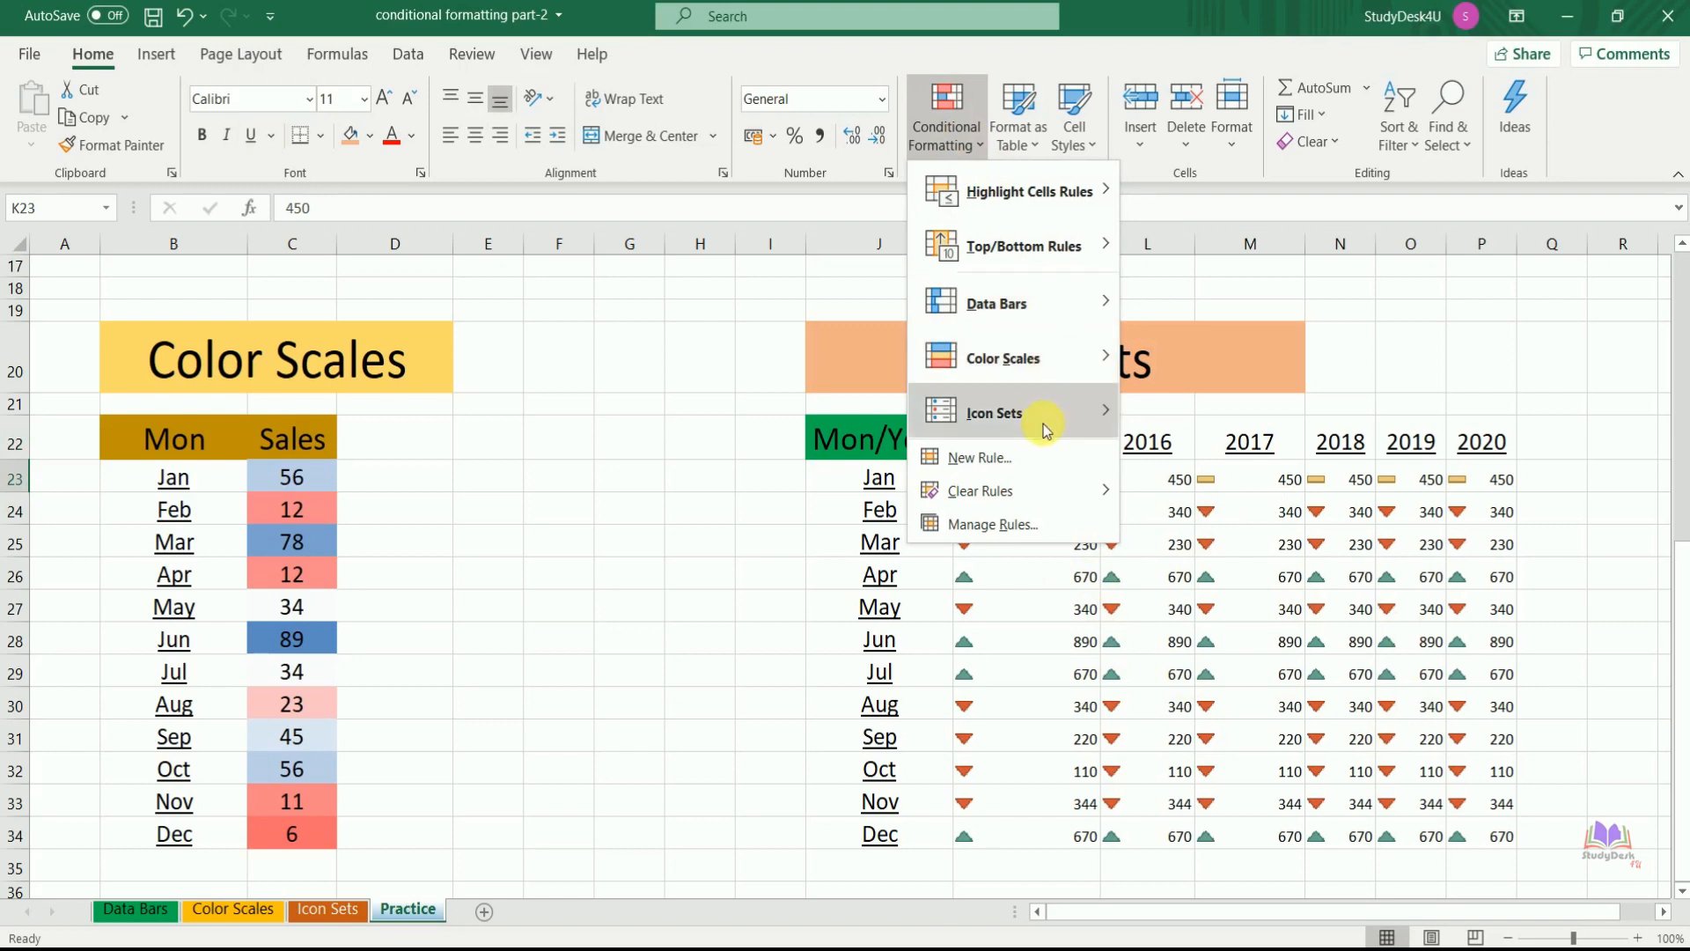
pyautogui.moveTo(1046, 429)
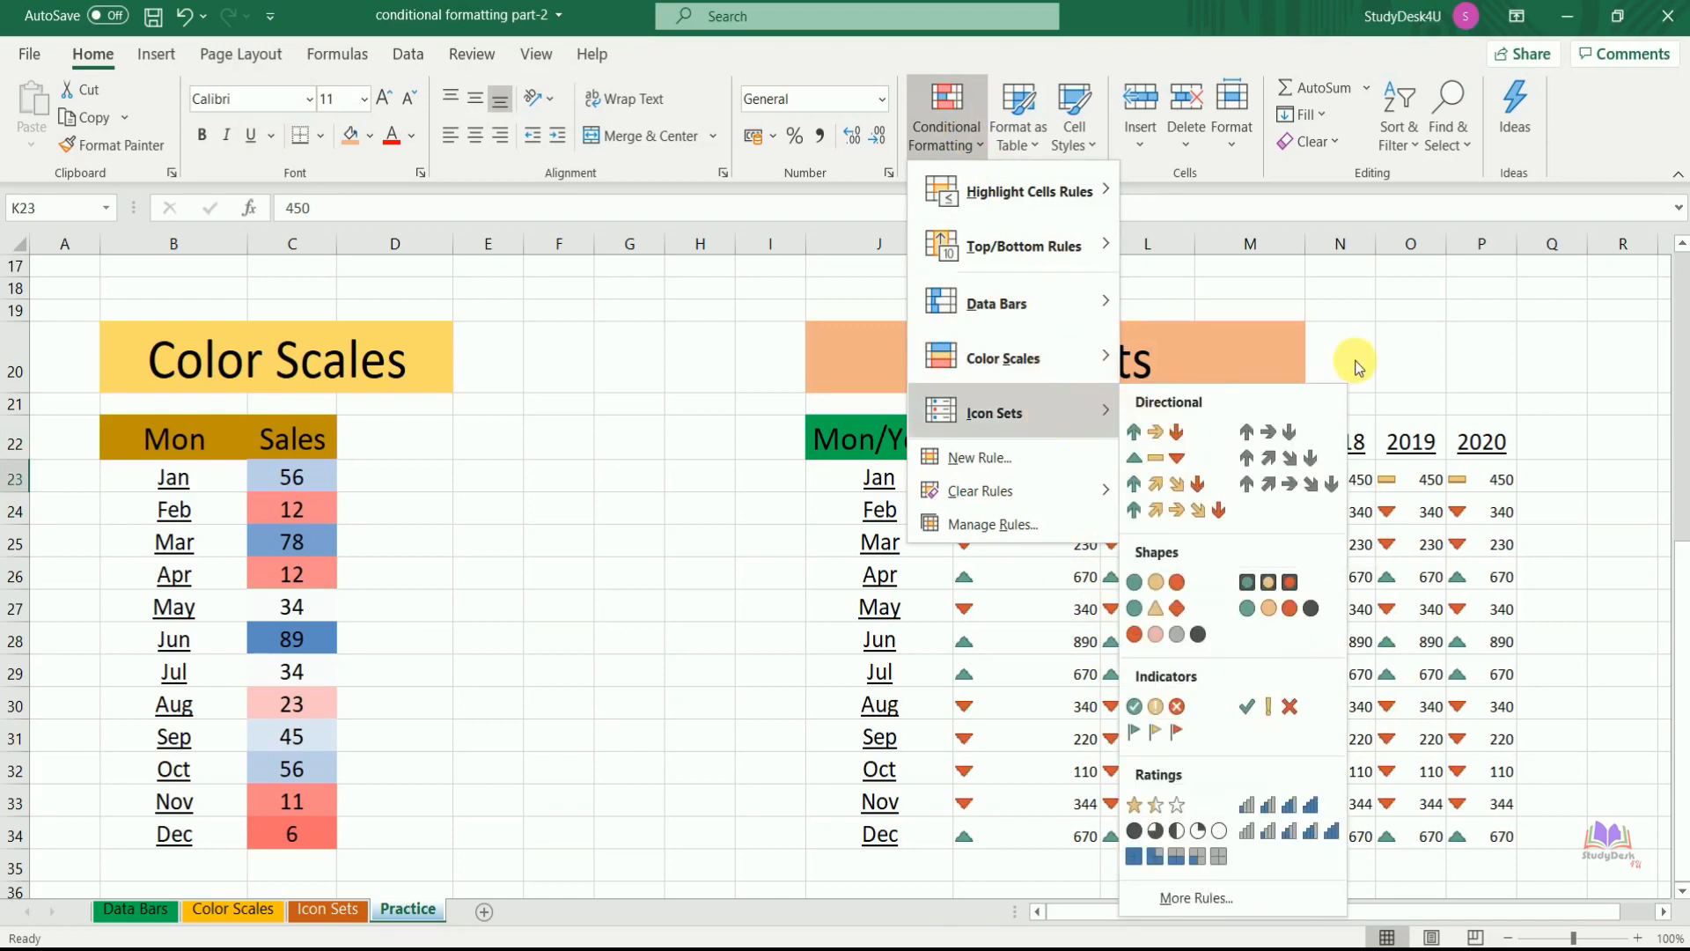
pyautogui.click(1162, 460)
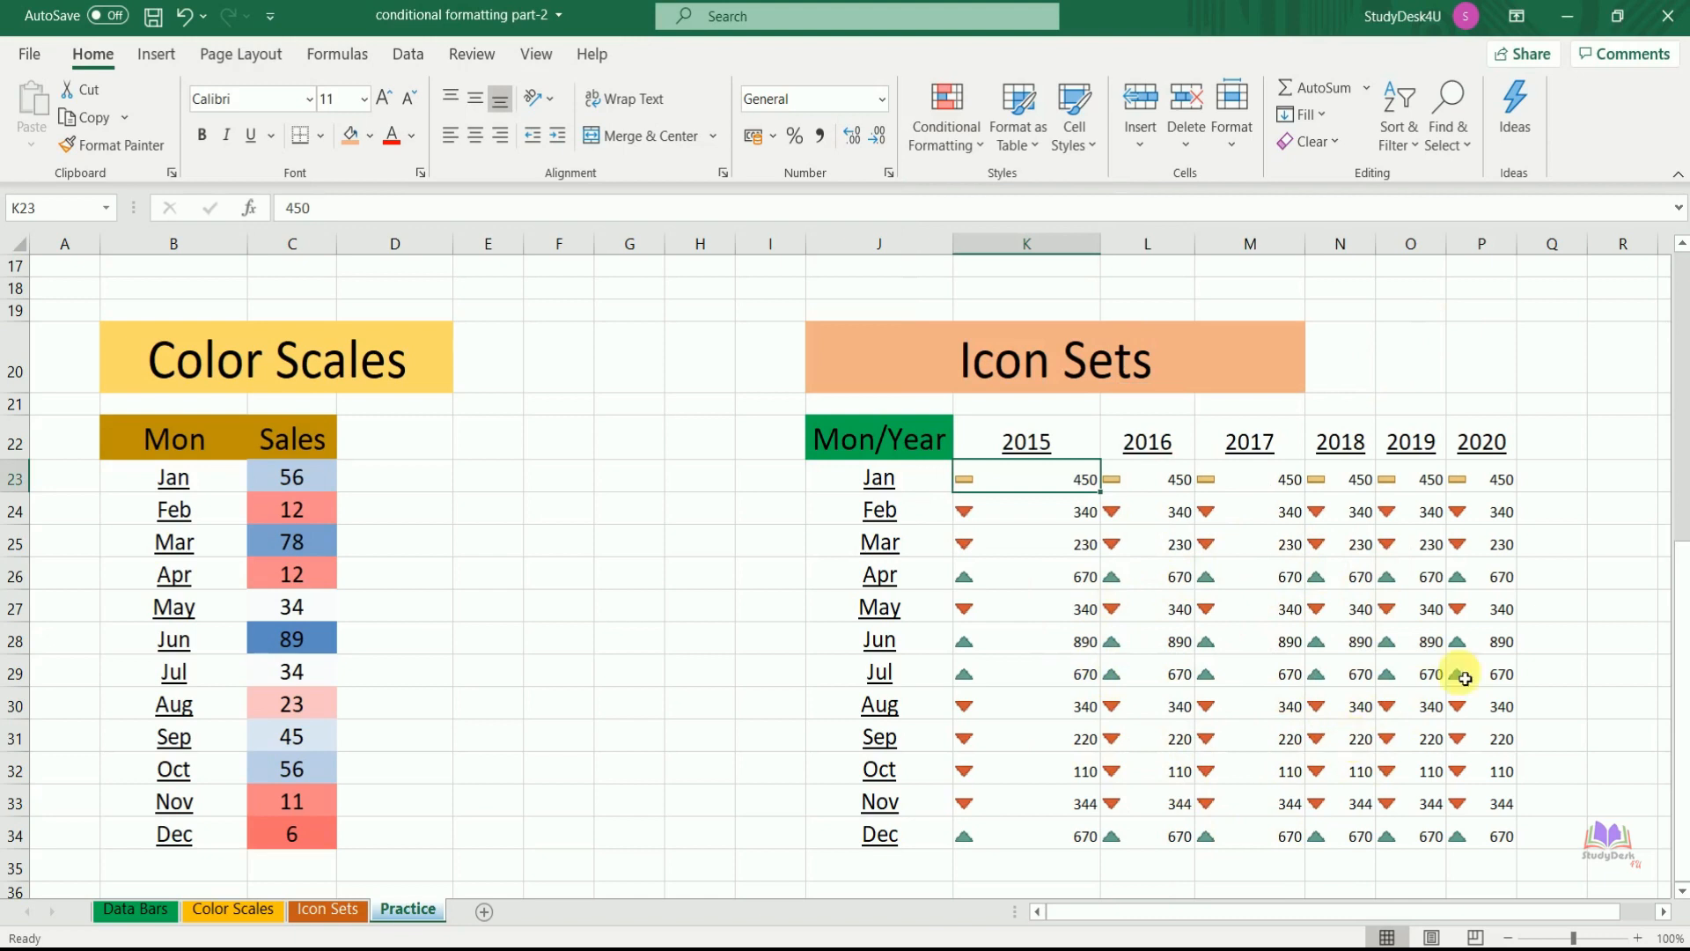
pyautogui.click(1589, 709)
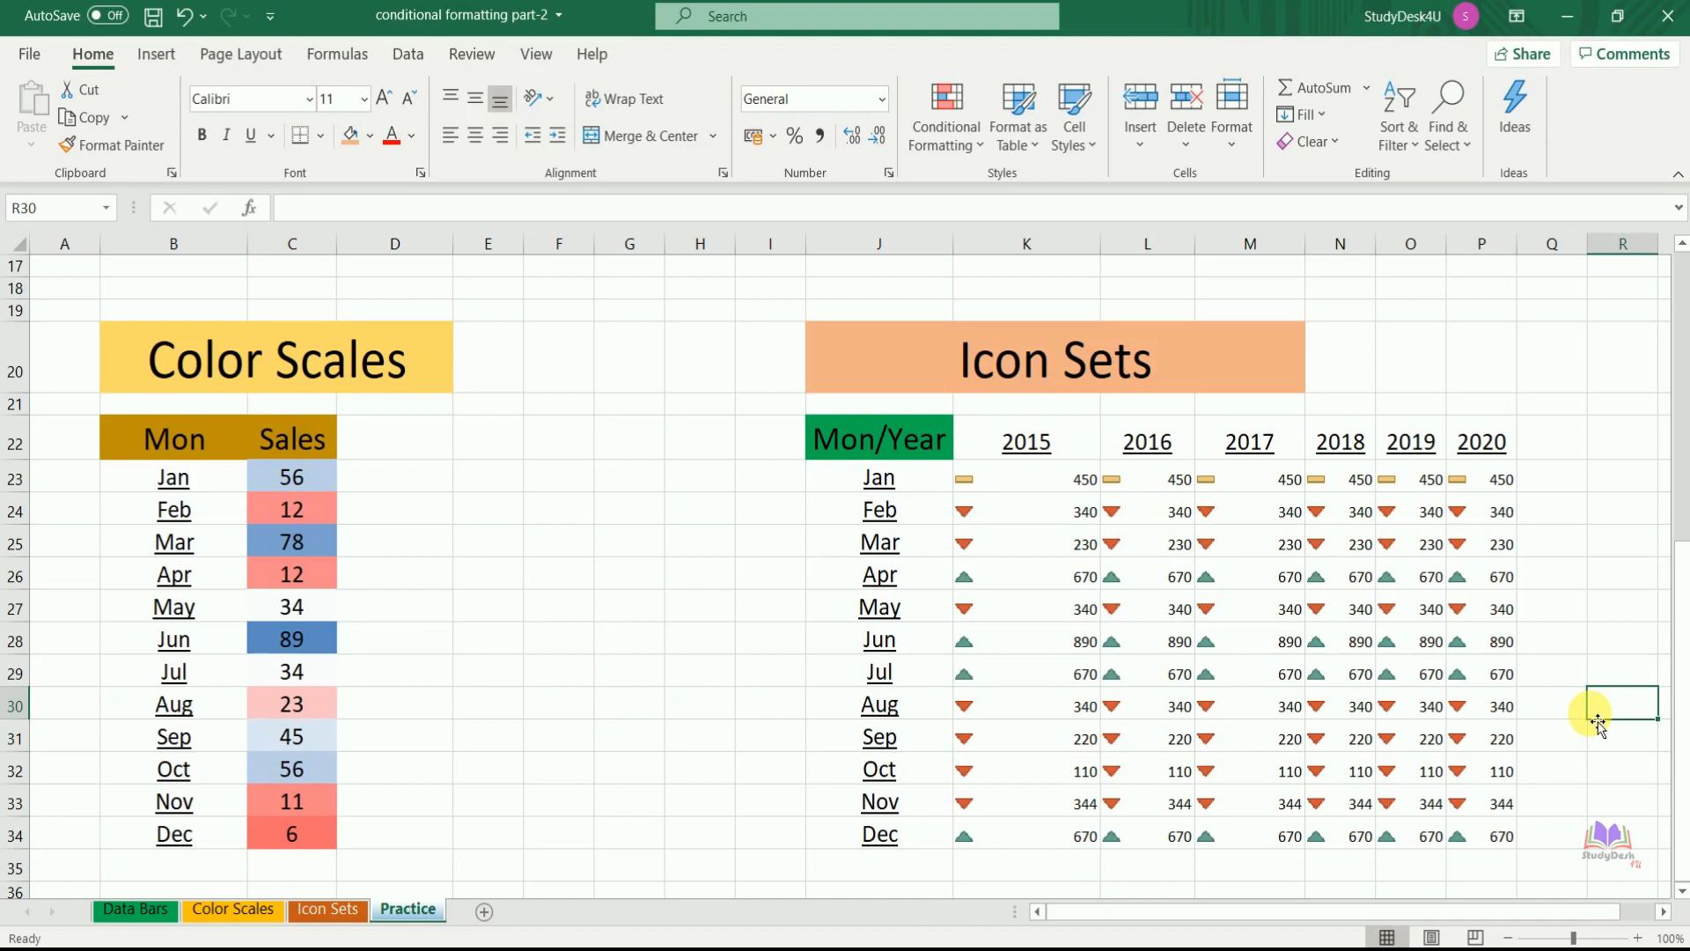
pyautogui.scroll(5, 1653, 452)
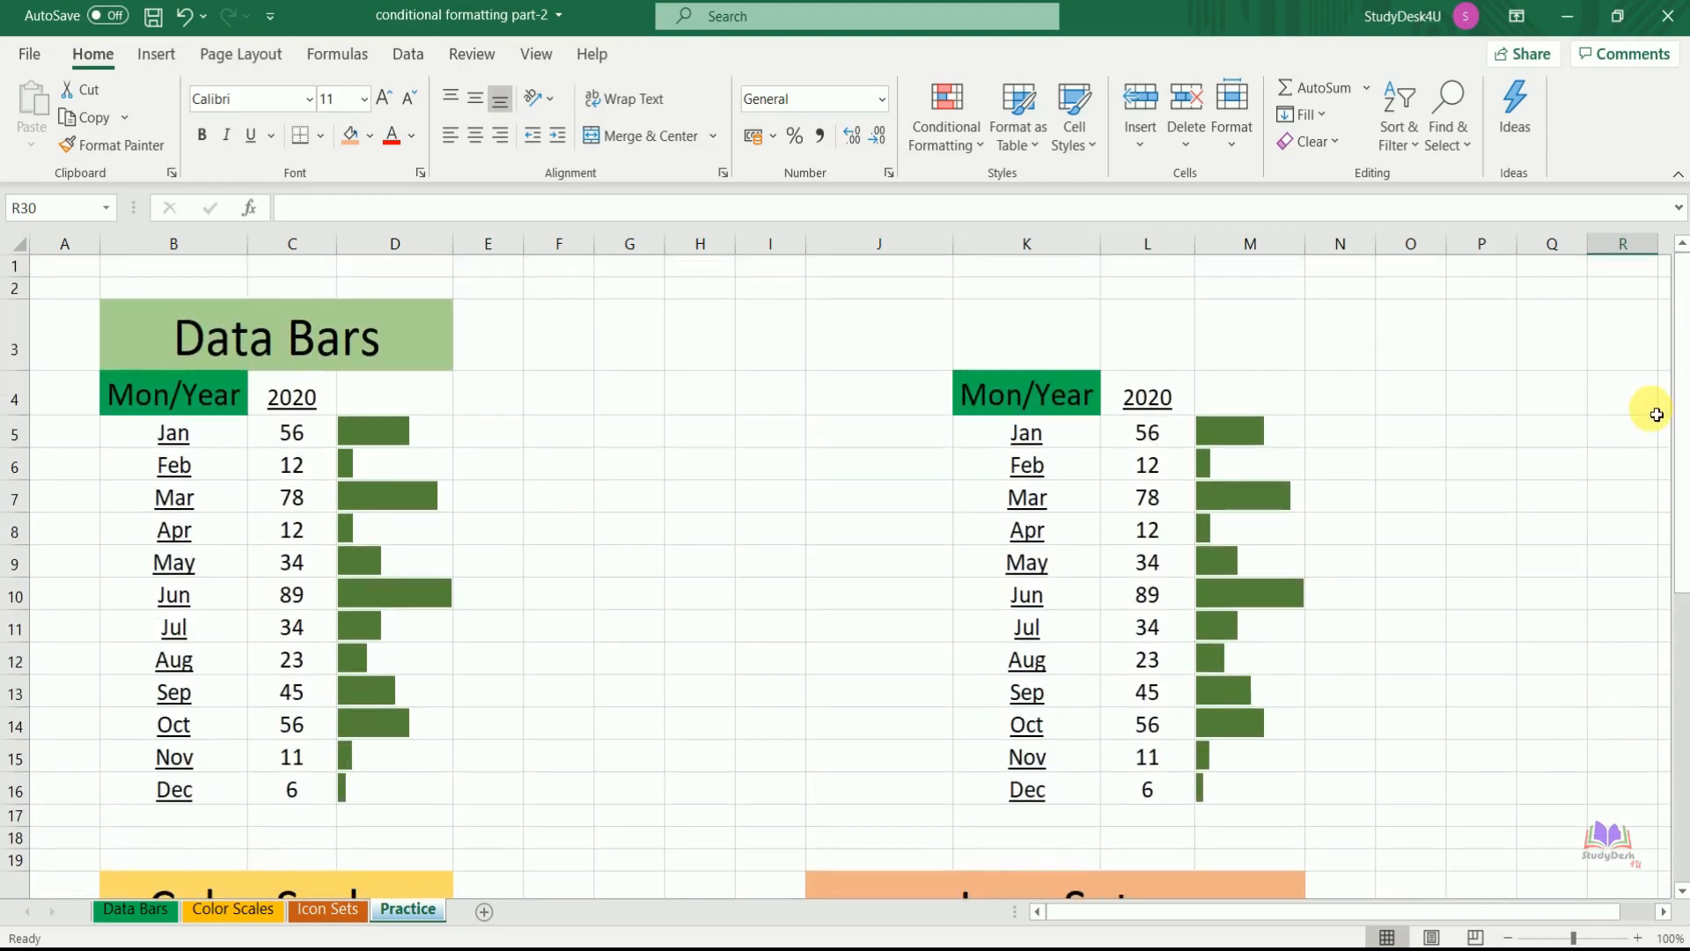